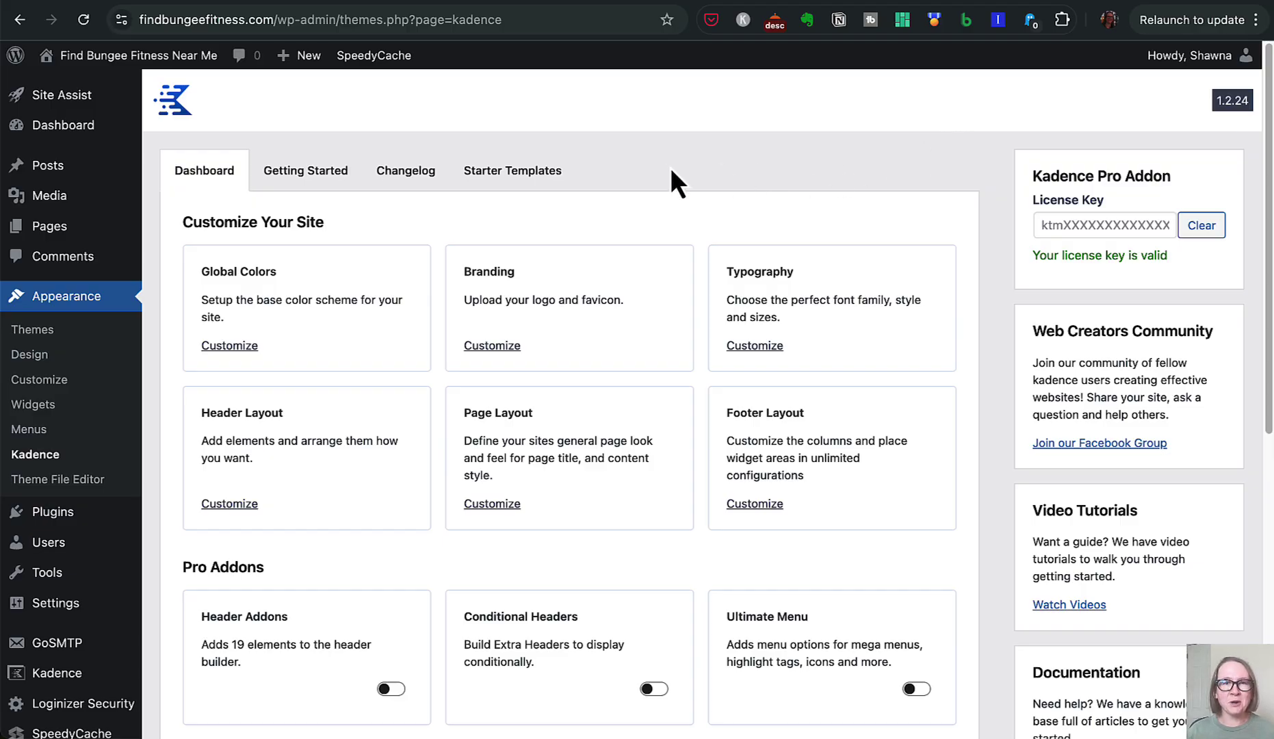
- Switch the Kadence theme page to its Starter Templates section
{"action": "left_click", "coordinate": [547, 178]}
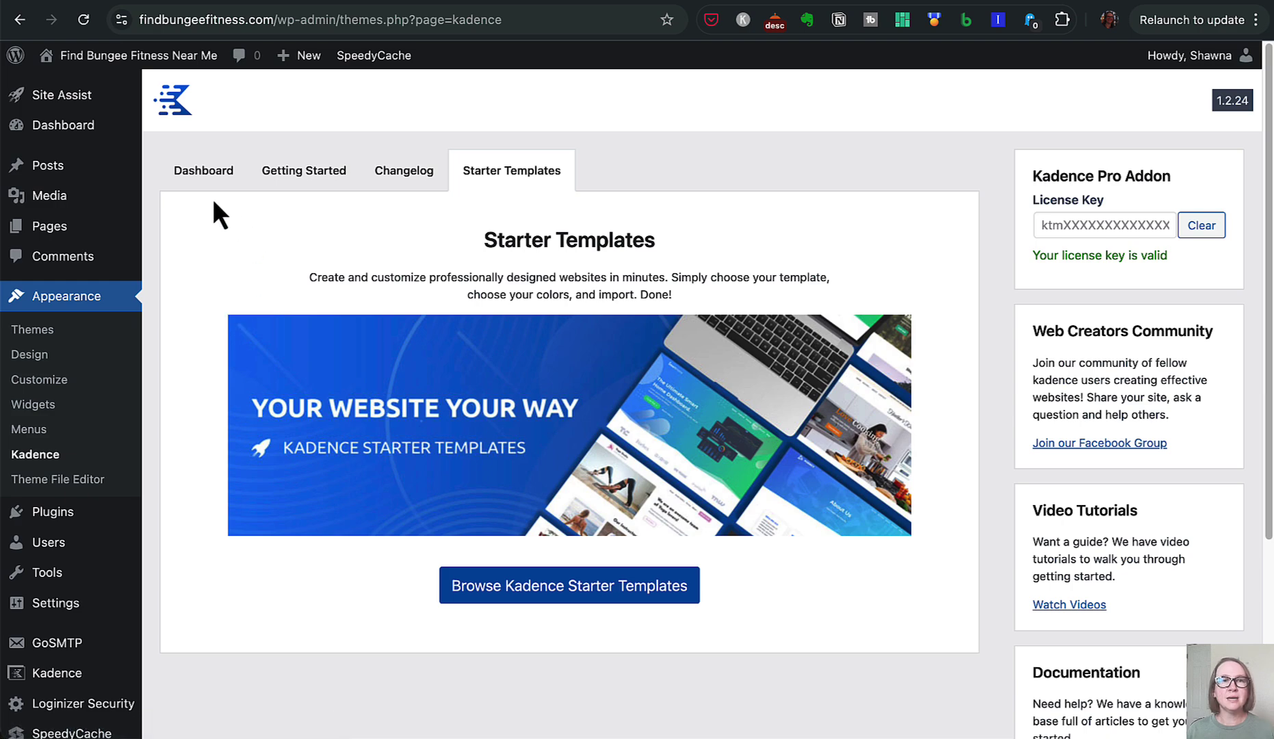
- Return to the Kadence Dashboard, reopen Starter Templates, and browse the Kadence Starter Templates library
{"action": "left_click", "coordinate": [209, 175]}
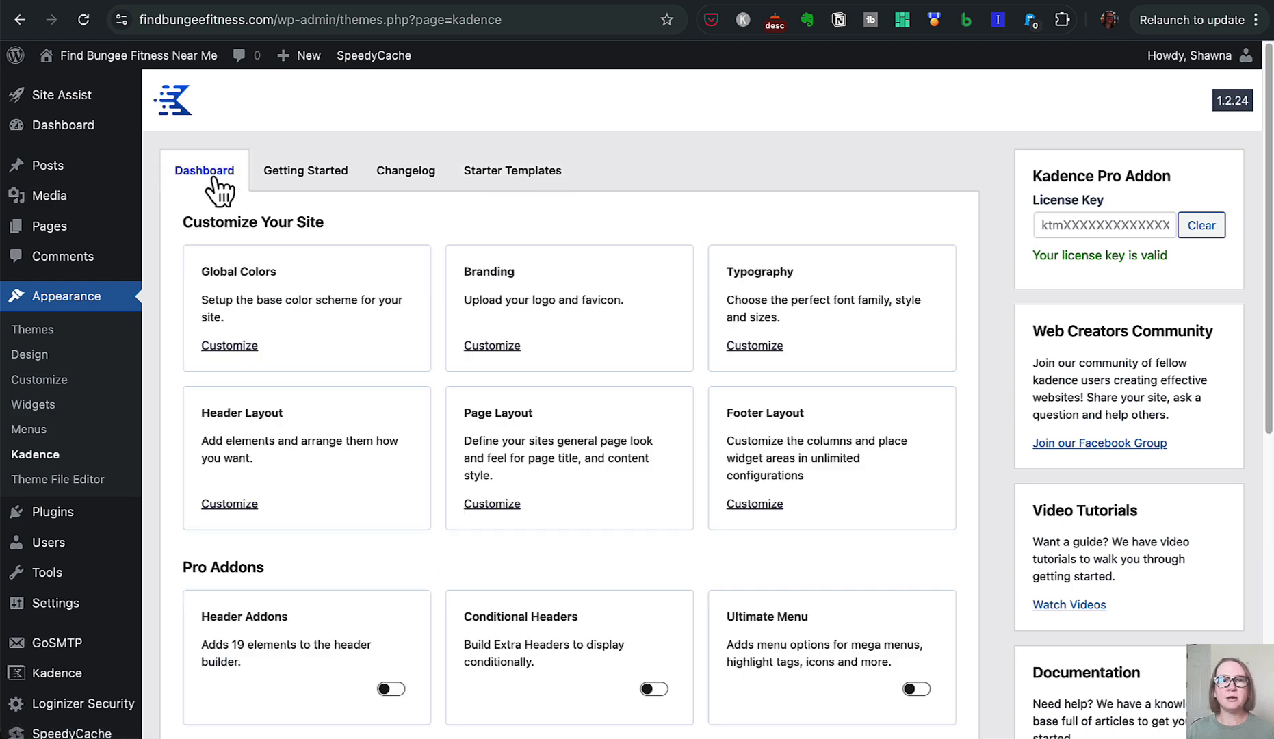
{"action": "left_click", "coordinate": [524, 175]}
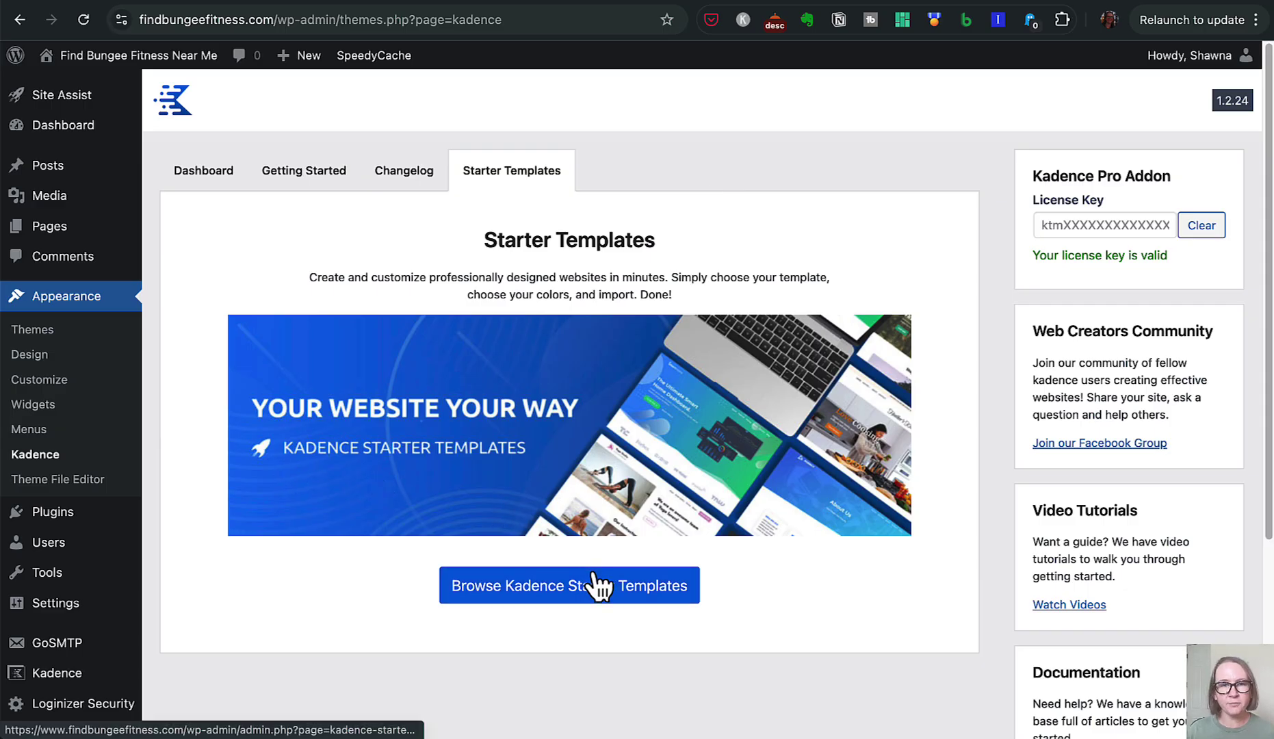
{"action": "left_click", "coordinate": [620, 594]}
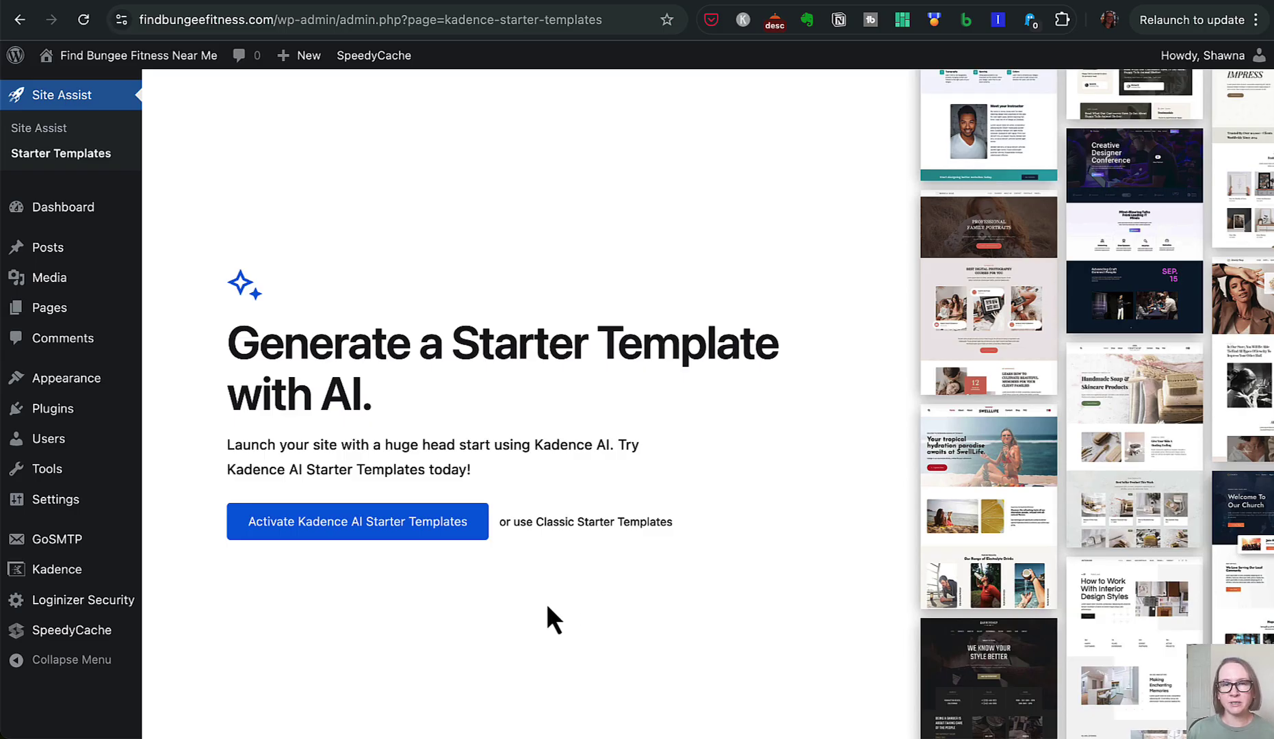
- Activate Kadence AI Starter Templates by signing in to kadencewp.com and connecting the site
{"action": "left_click", "coordinate": [414, 539]}
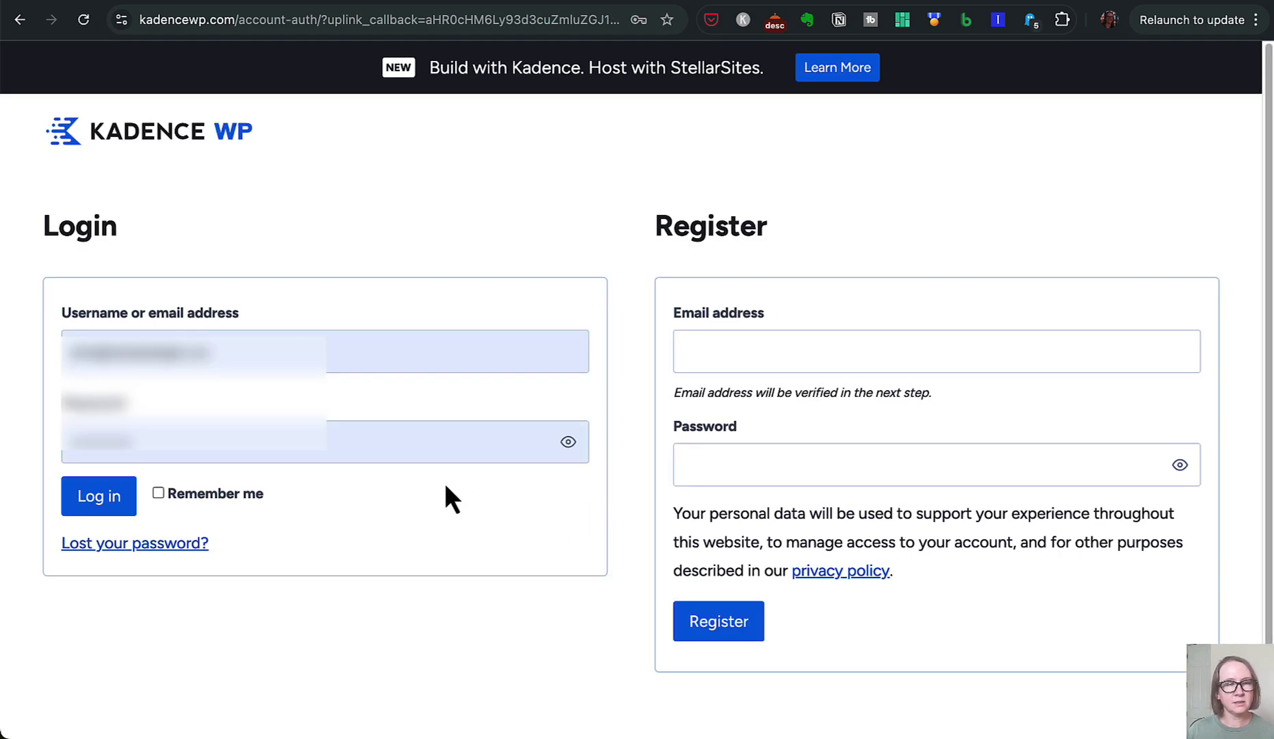
{"action": "left_click", "coordinate": [97, 501]}
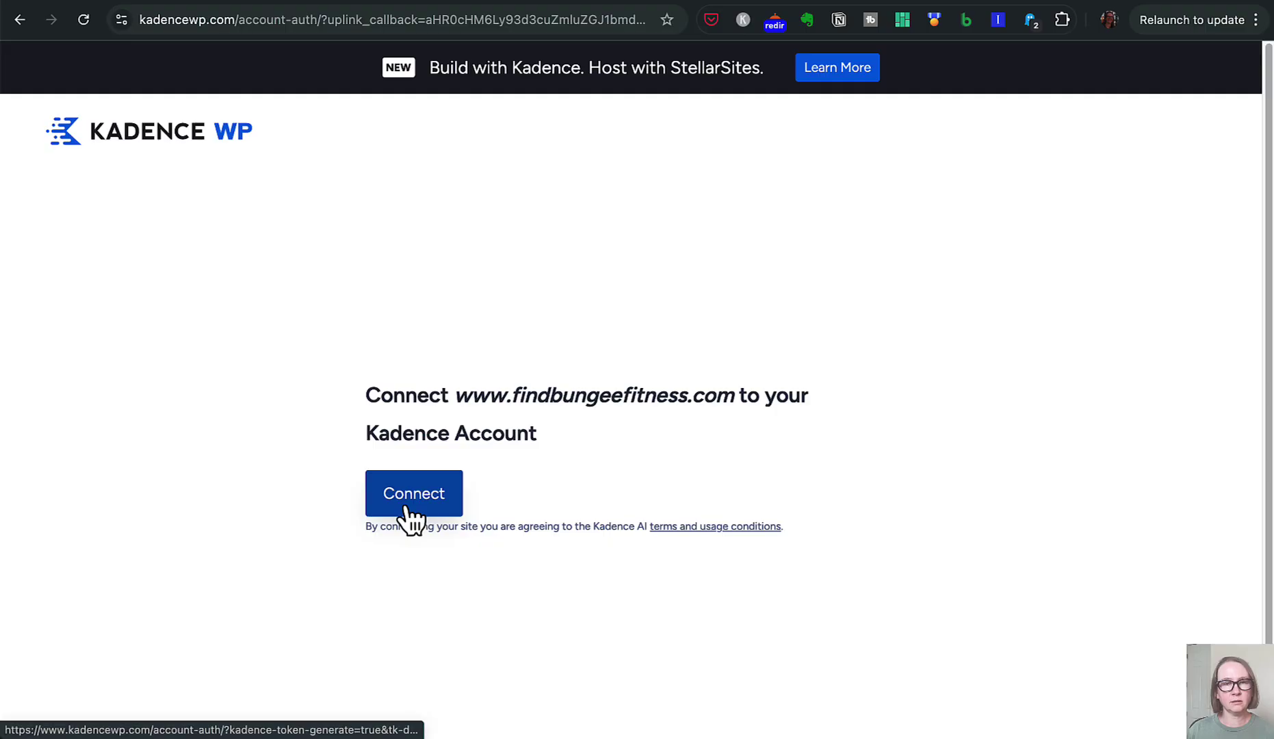
{"action": "left_click", "coordinate": [412, 520]}
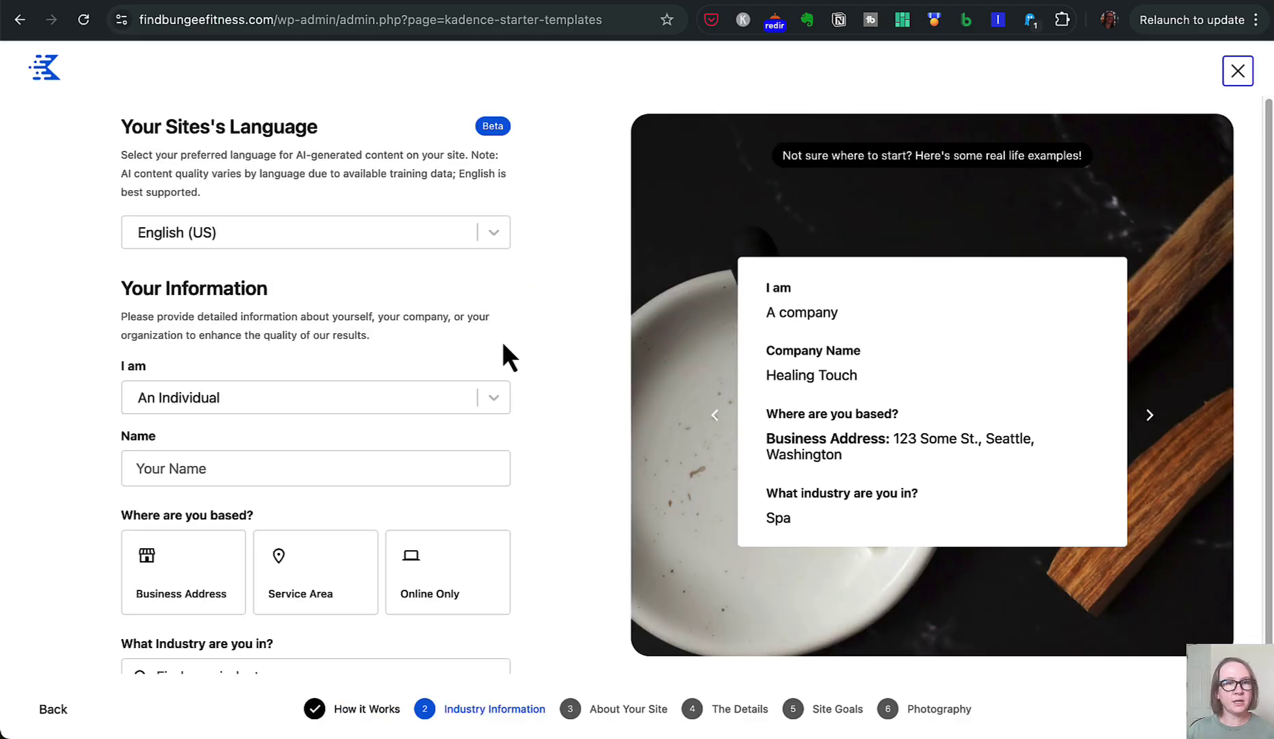
- Describe the site owner as An Organization named 'Find Bungee Fitness', based Online Only
{"action": "left_click", "coordinate": [404, 395]}
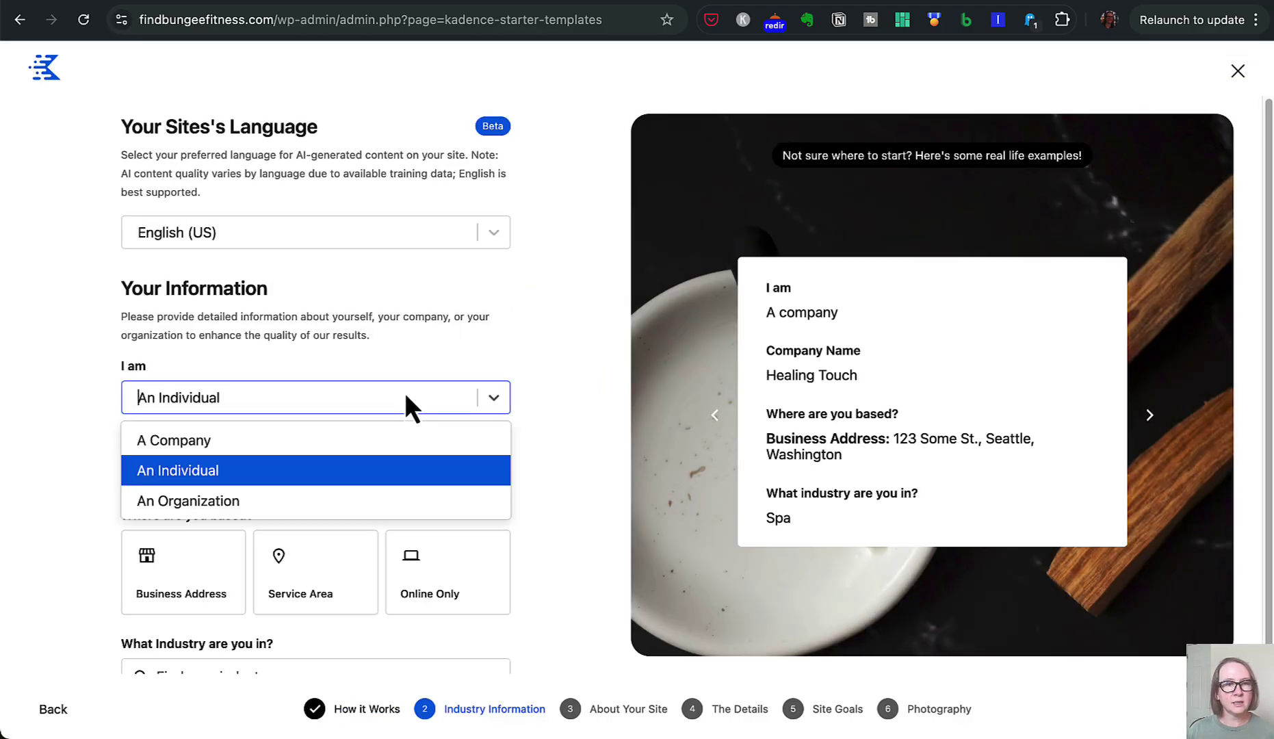
{"action": "left_click", "coordinate": [255, 505]}
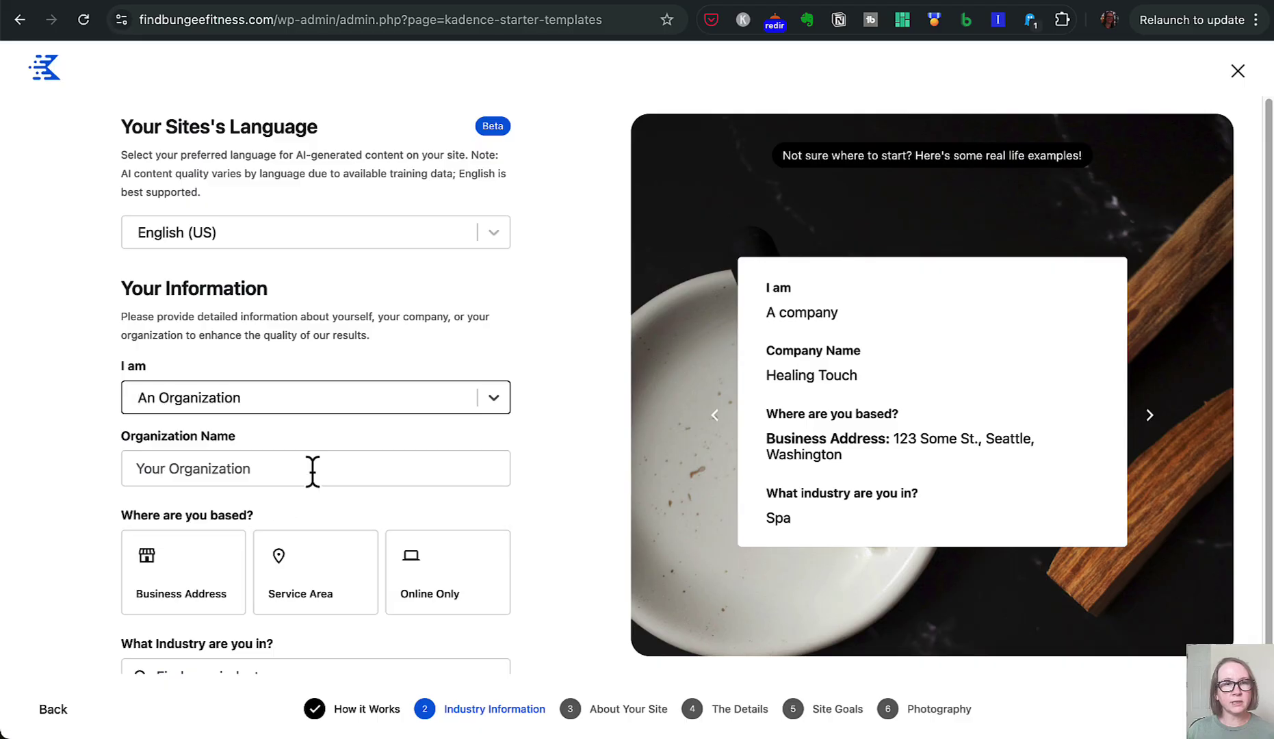
{"action": "left_click", "coordinate": [326, 457]}
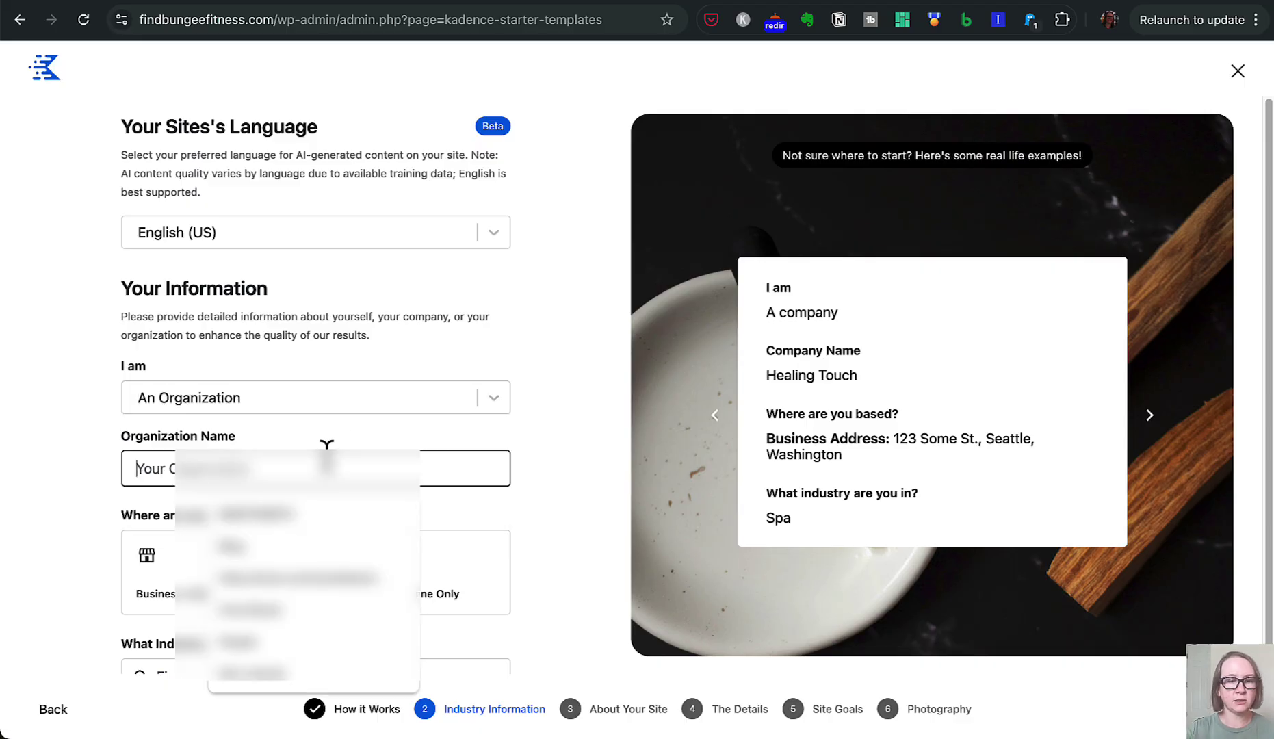
{"action": "type", "text": "Fin"}
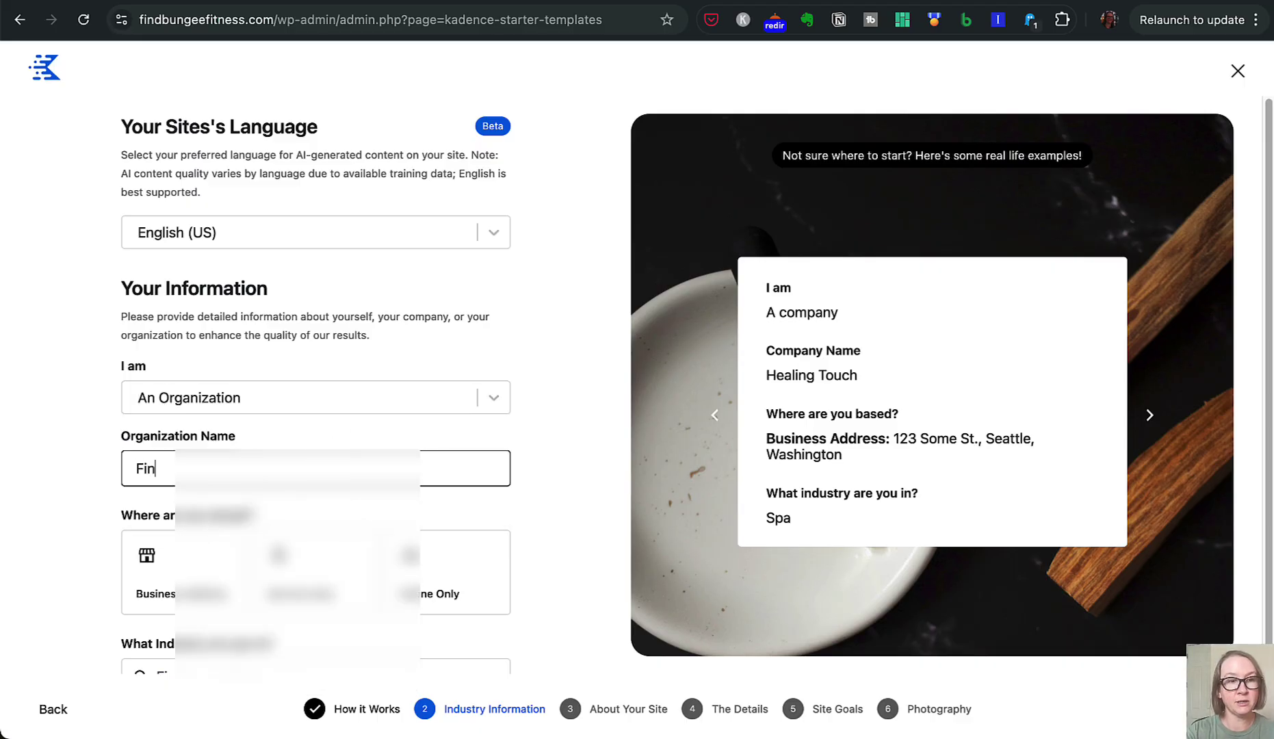
{"action": "type", "text": "d Bungee Fitnes"}
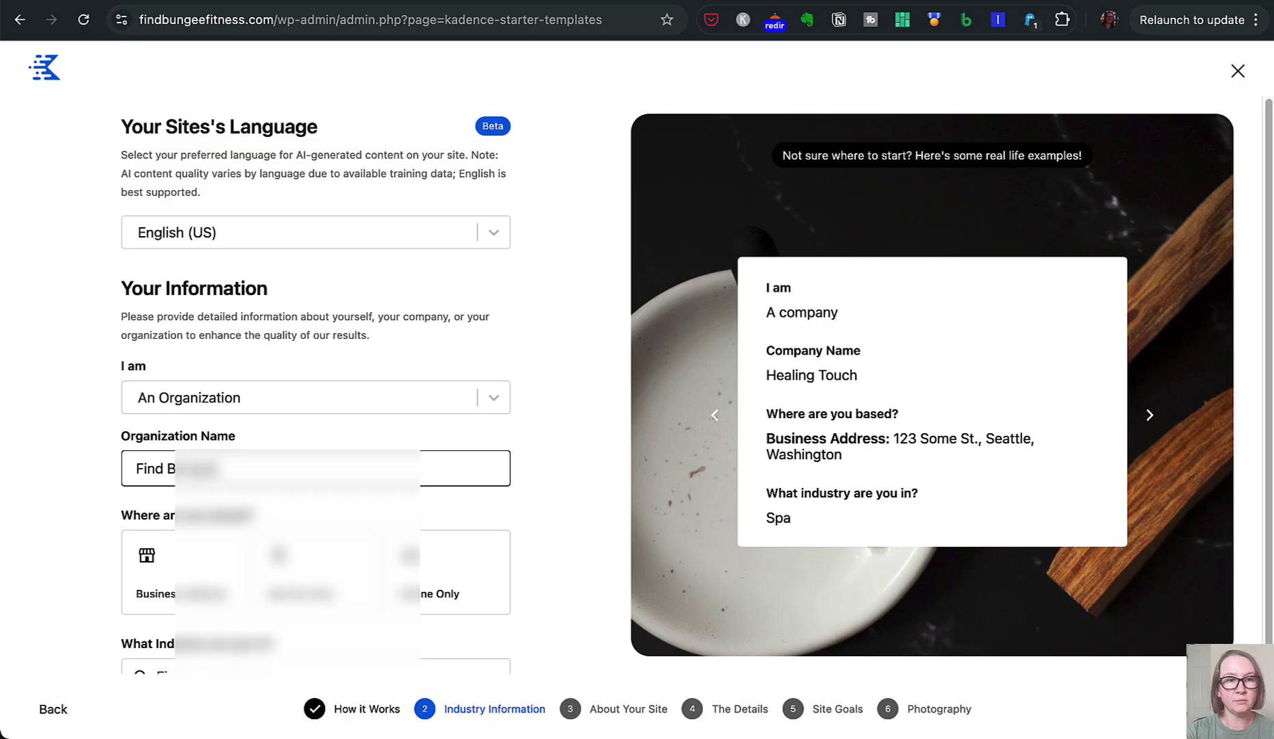
{"action": "type", "text": "s"}
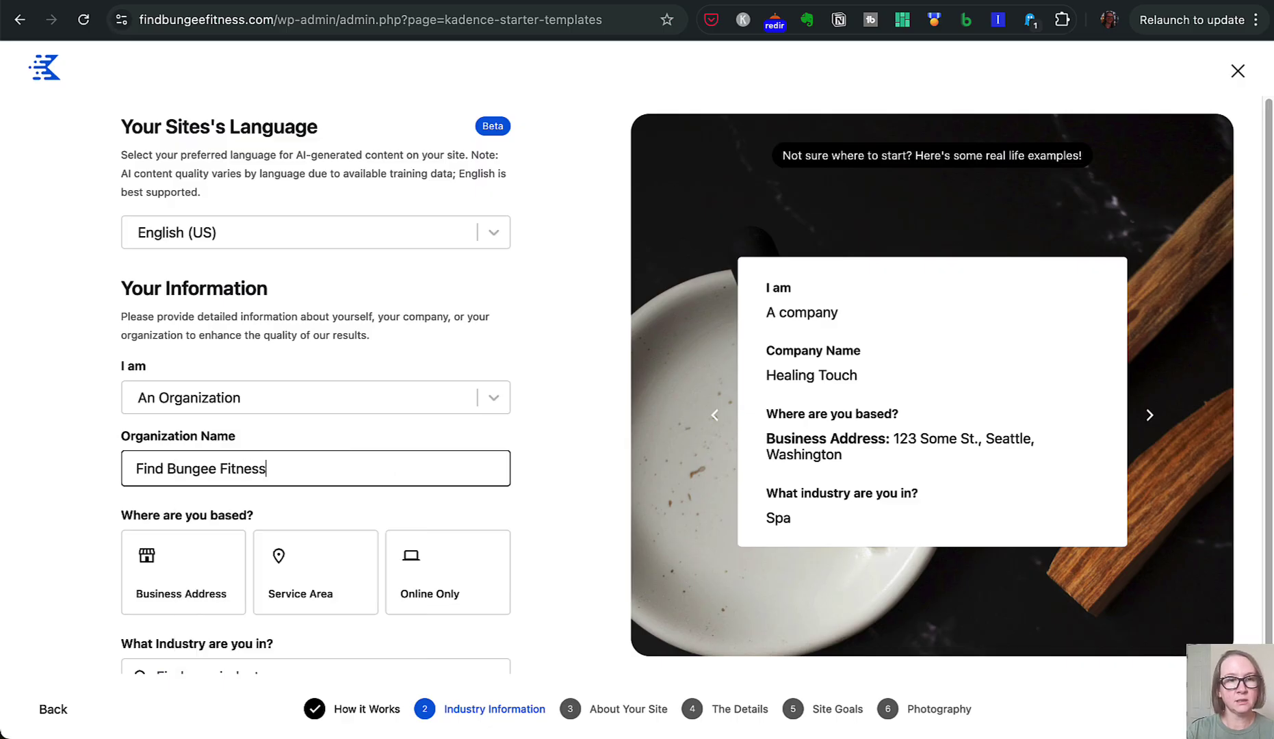
{"action": "scroll", "coordinate": [333, 457], "scroll_direction": "down", "scroll_amount": 1}
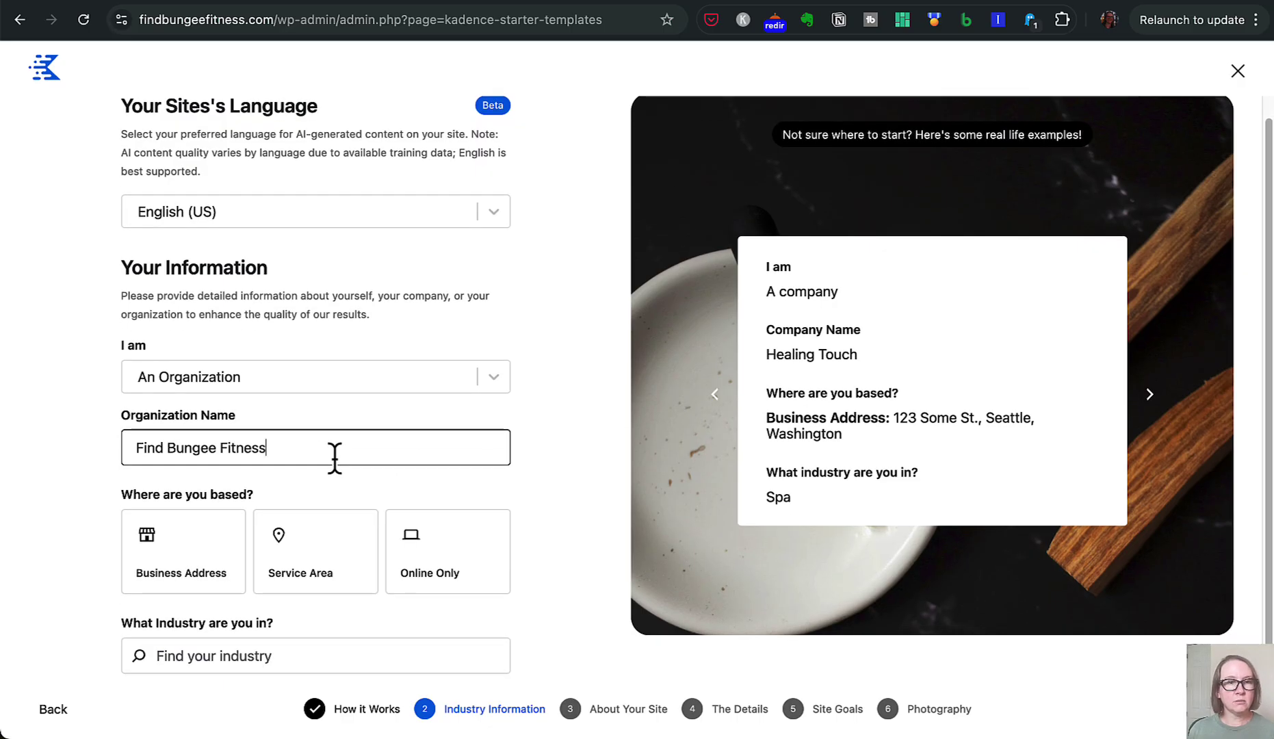
{"action": "left_click", "coordinate": [457, 553]}
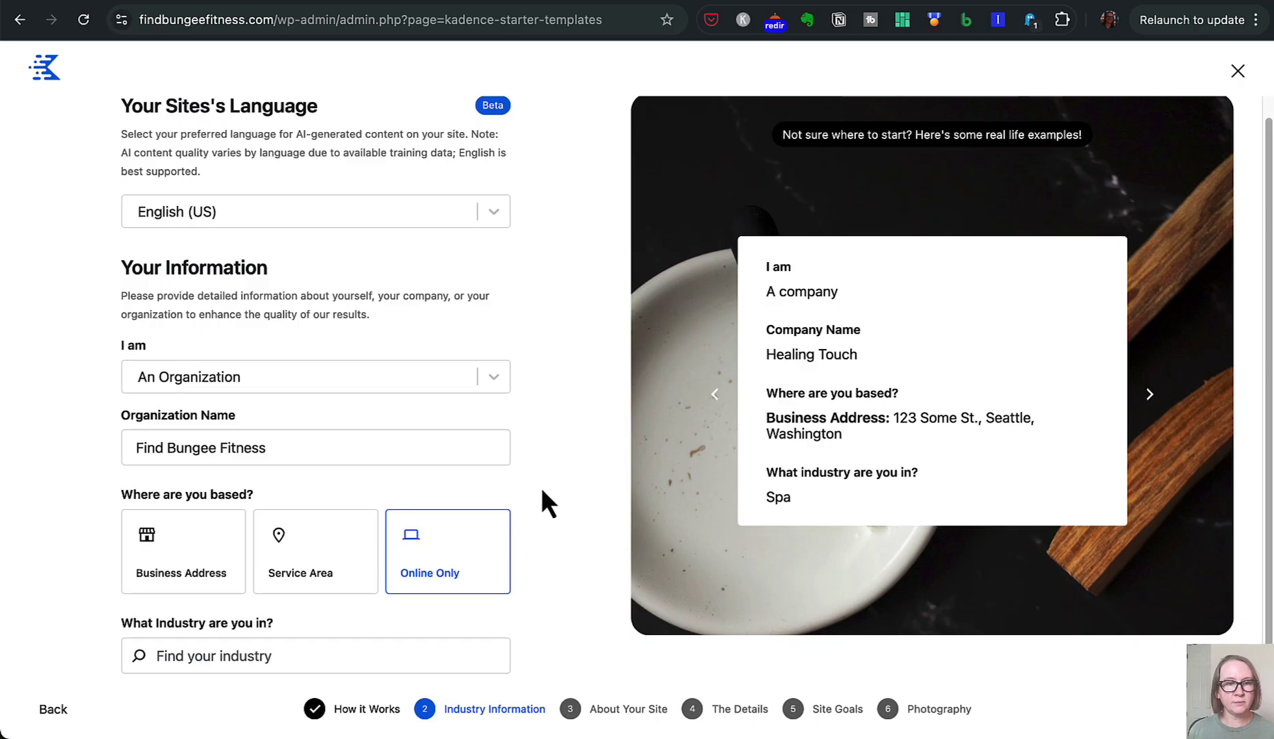
- Search the industry field for 'directory', review the results, and select the search text
{"action": "left_click", "coordinate": [404, 653]}
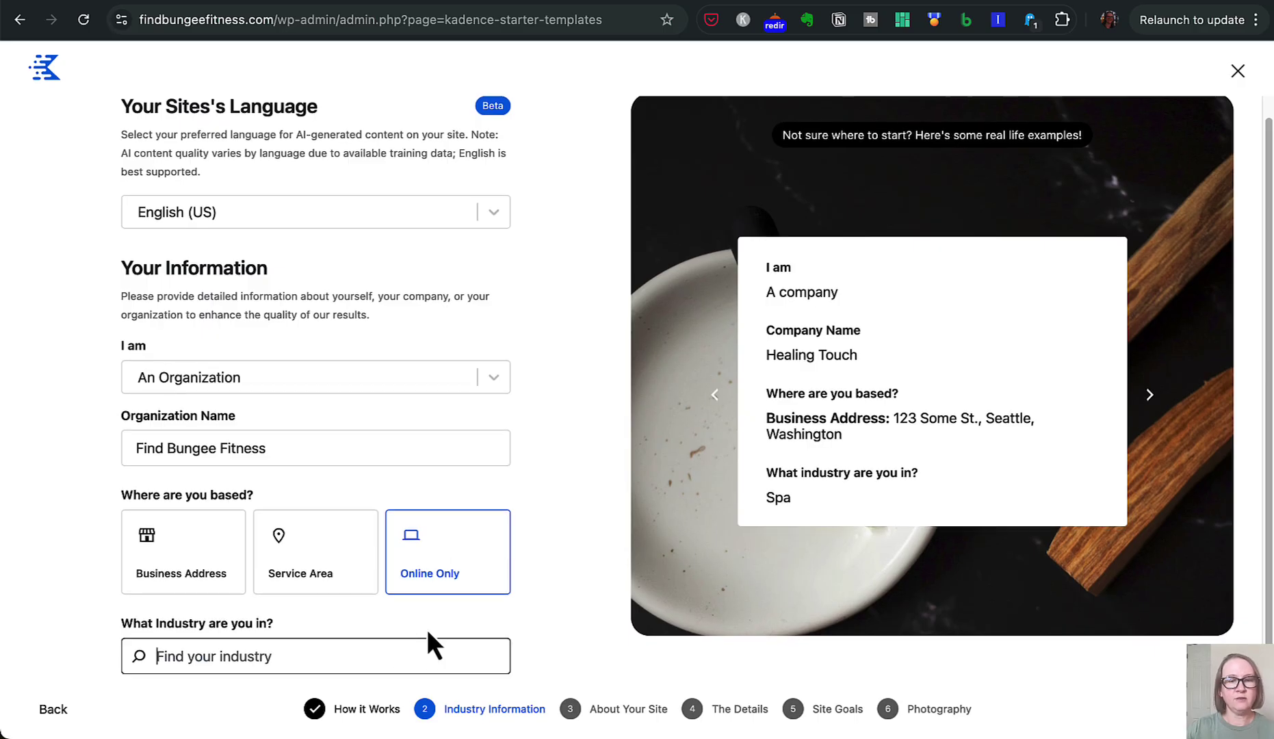
{"action": "type", "text": "direc"}
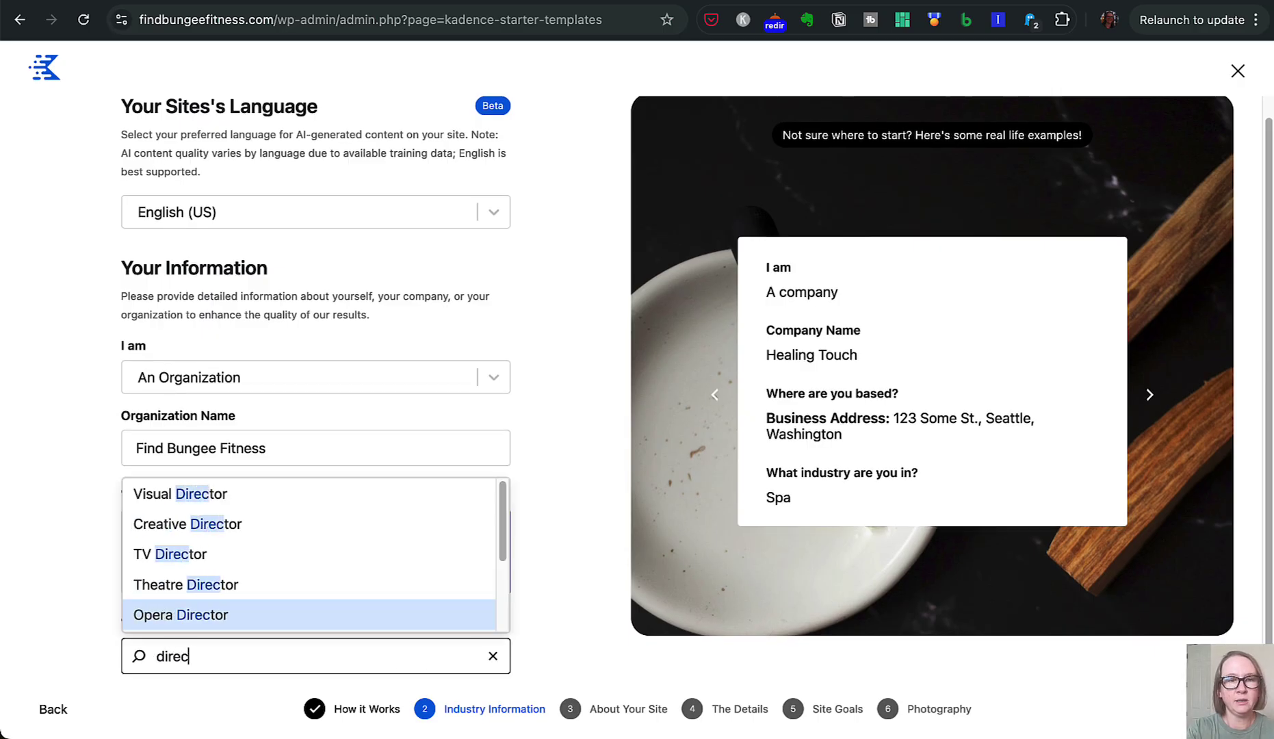
{"action": "type", "text": "tory"}
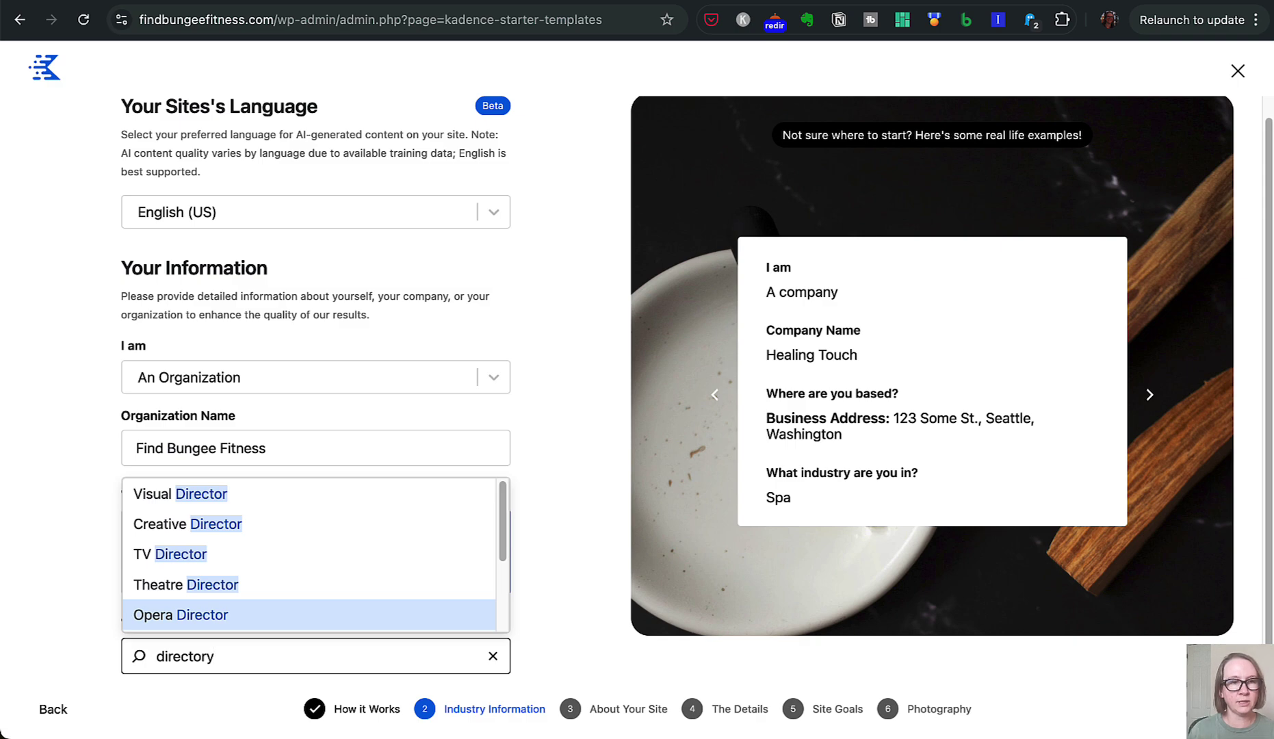
{"action": "scroll", "coordinate": [422, 565], "scroll_direction": "down", "scroll_amount": 3}
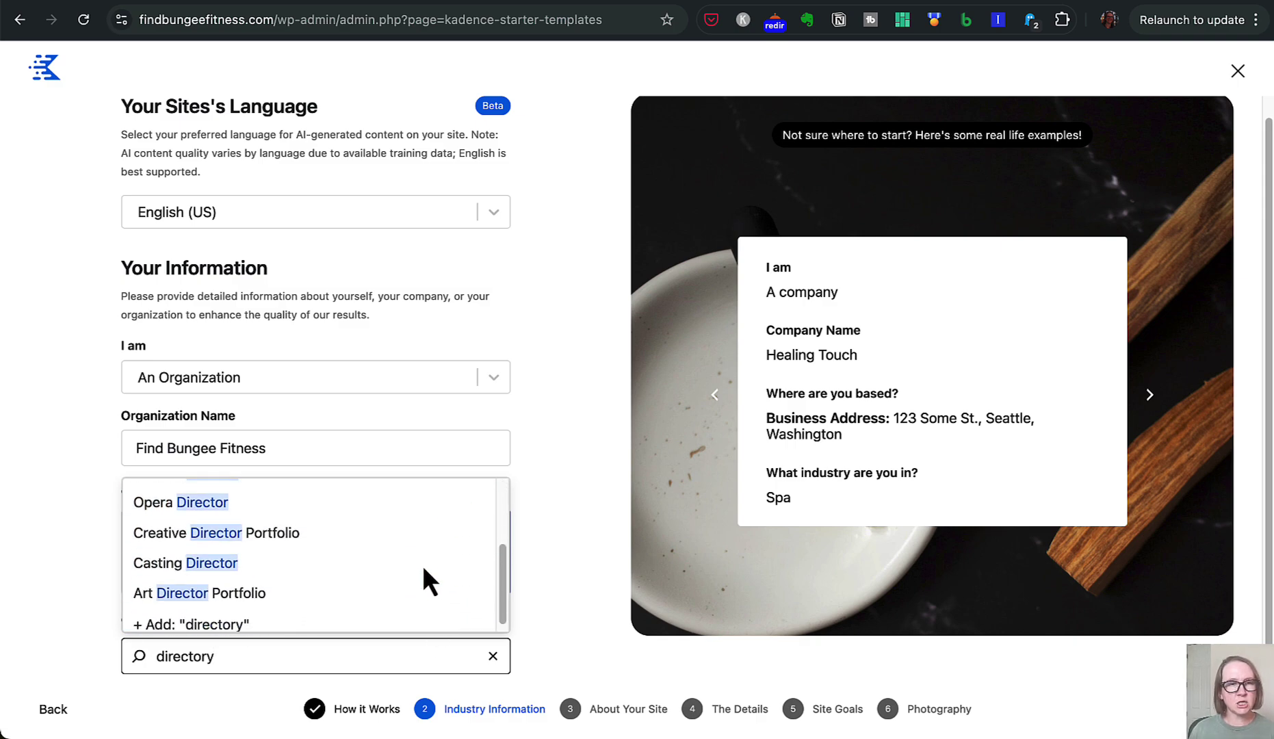
{"action": "scroll", "coordinate": [424, 563], "scroll_direction": "down", "scroll_amount": 1}
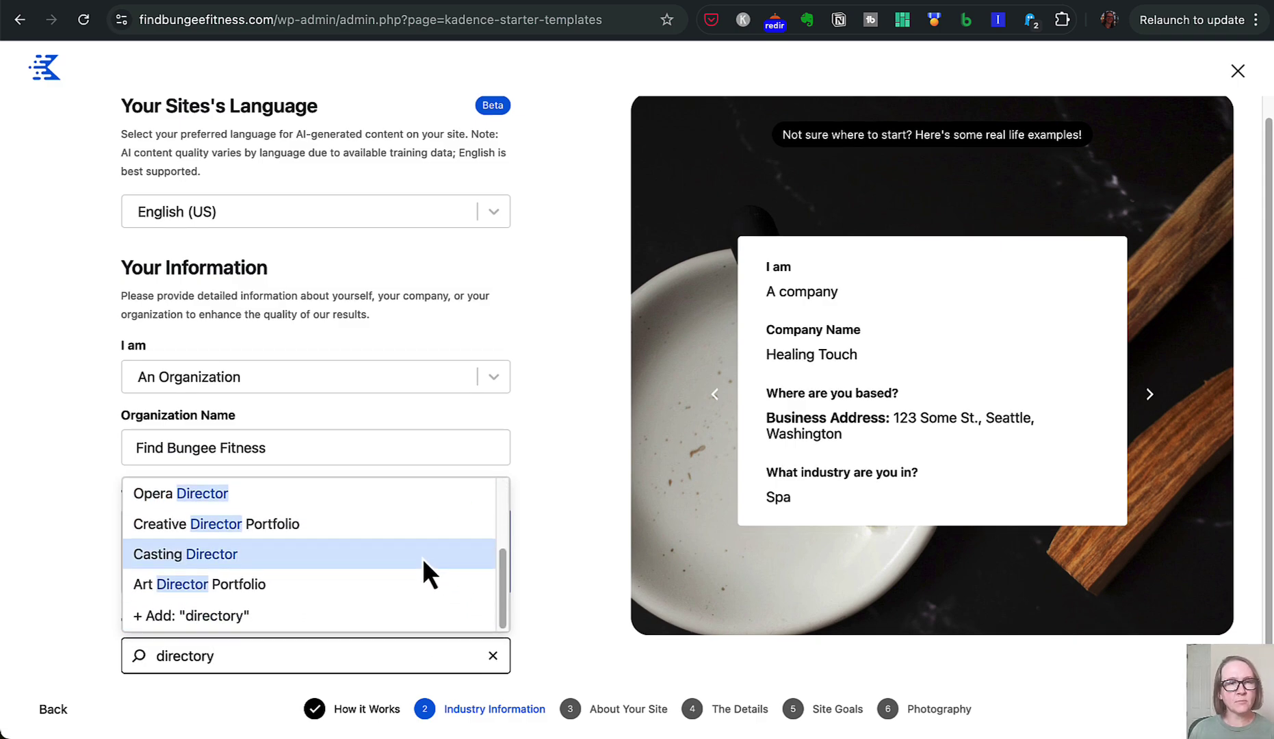
{"action": "scroll", "coordinate": [422, 556], "scroll_direction": "up", "scroll_amount": 2}
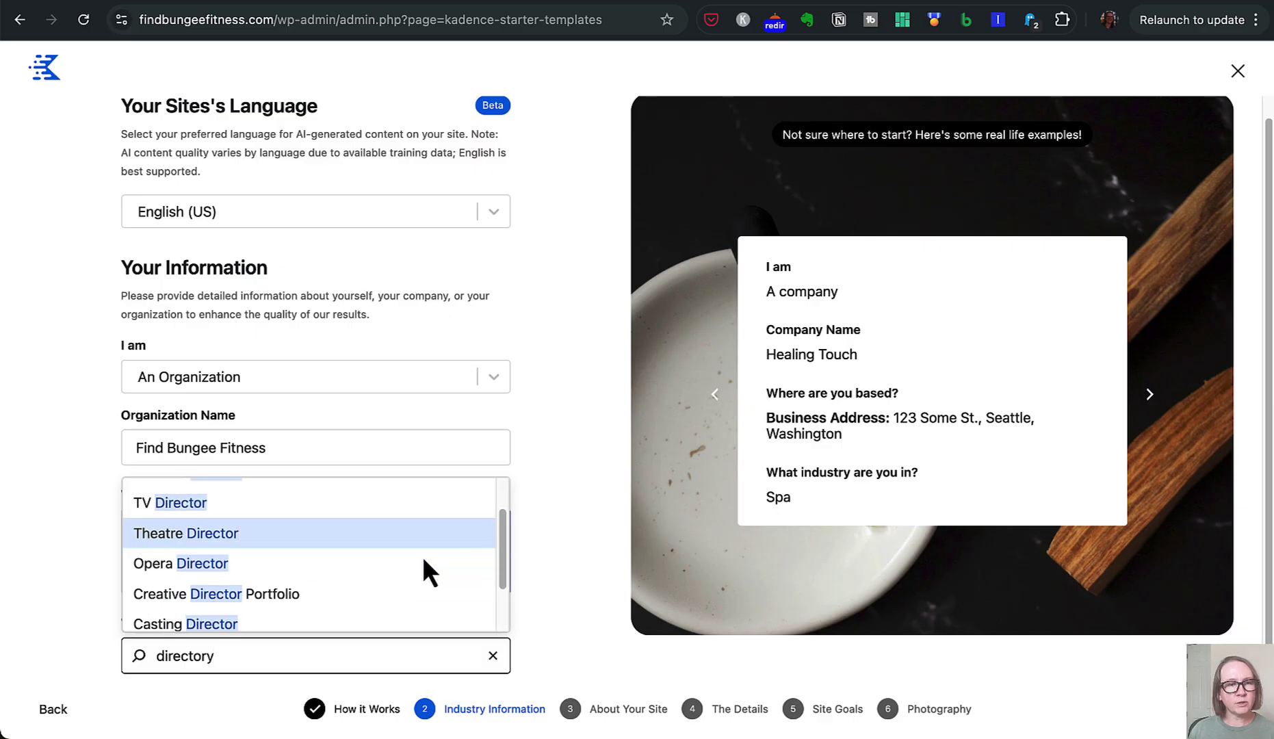
{"action": "scroll", "coordinate": [422, 556], "scroll_direction": "down", "scroll_amount": 2}
{"action": "scroll", "coordinate": [422, 556], "scroll_direction": "up", "scroll_amount": 4}
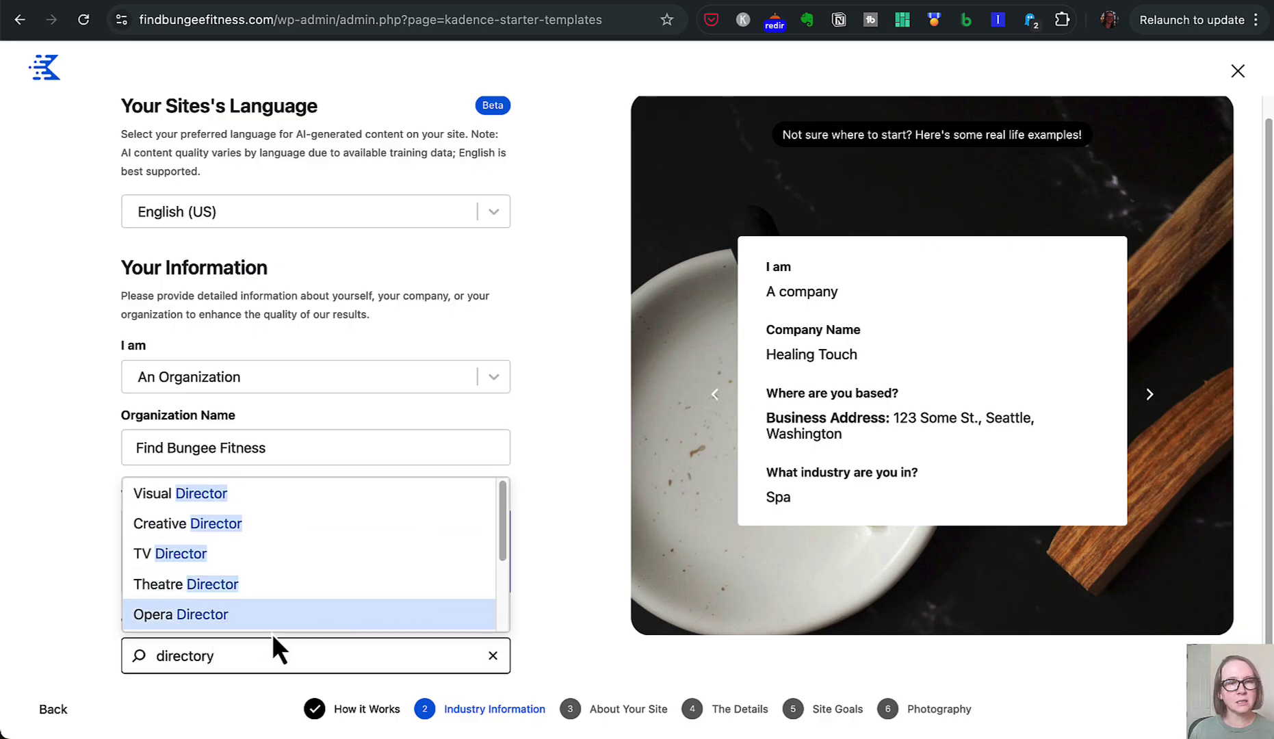
{"action": "left_click_drag", "start_coordinate": [223, 655], "coordinate": [162, 655]}
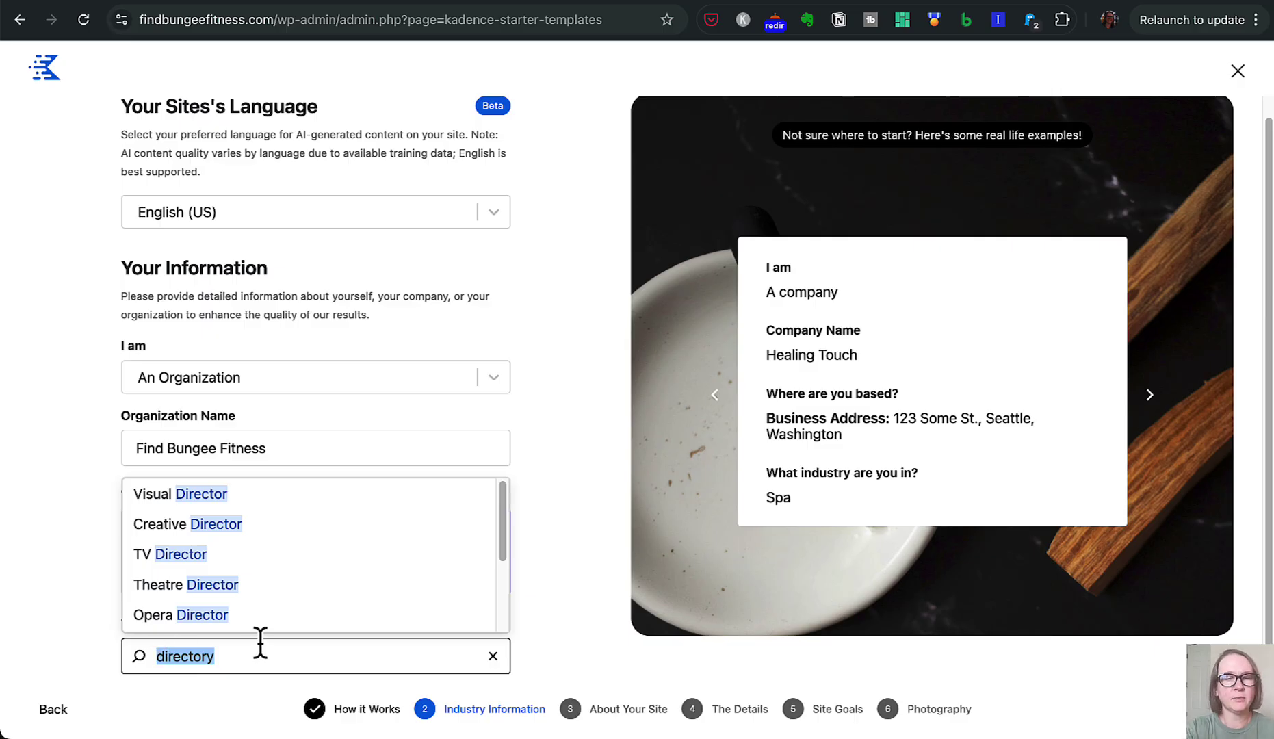
- Try industry searches 'chamber', 'orng', 'portal' and 'fitness' to find a matching industry
{"action": "type", "text": "cham"}
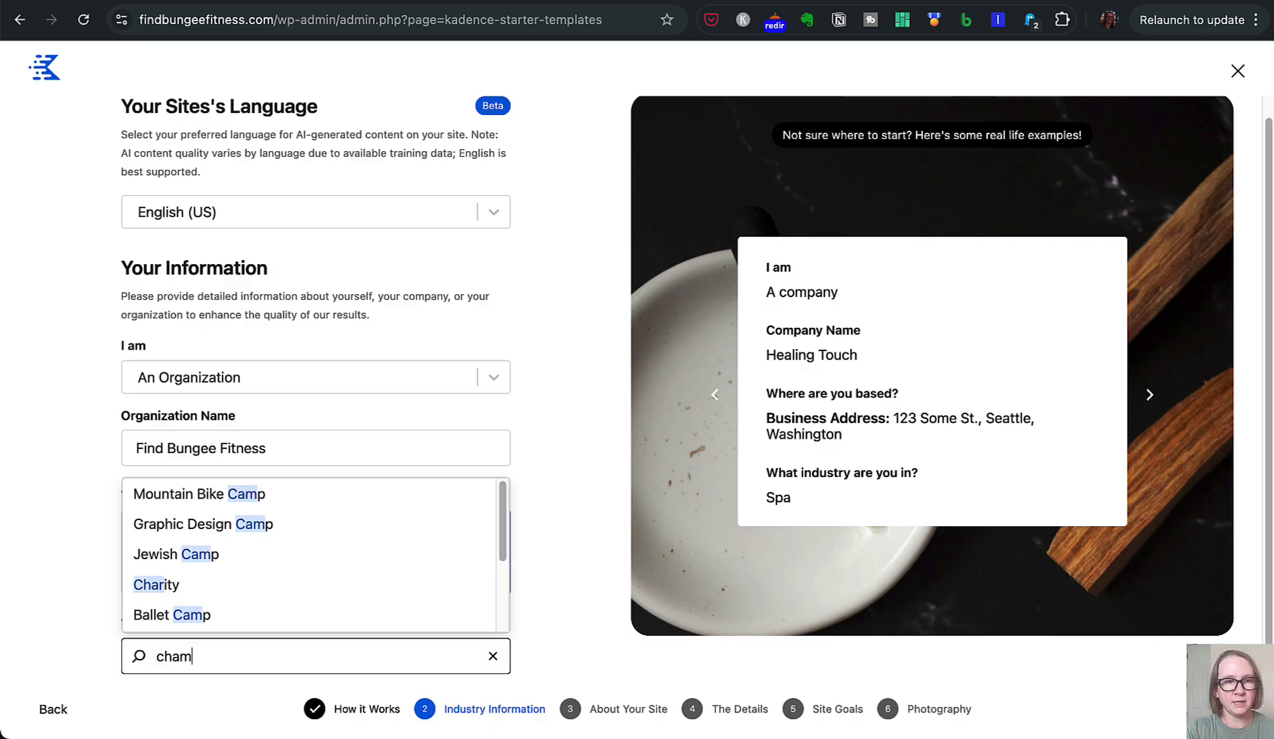
{"action": "type", "text": "ber"}
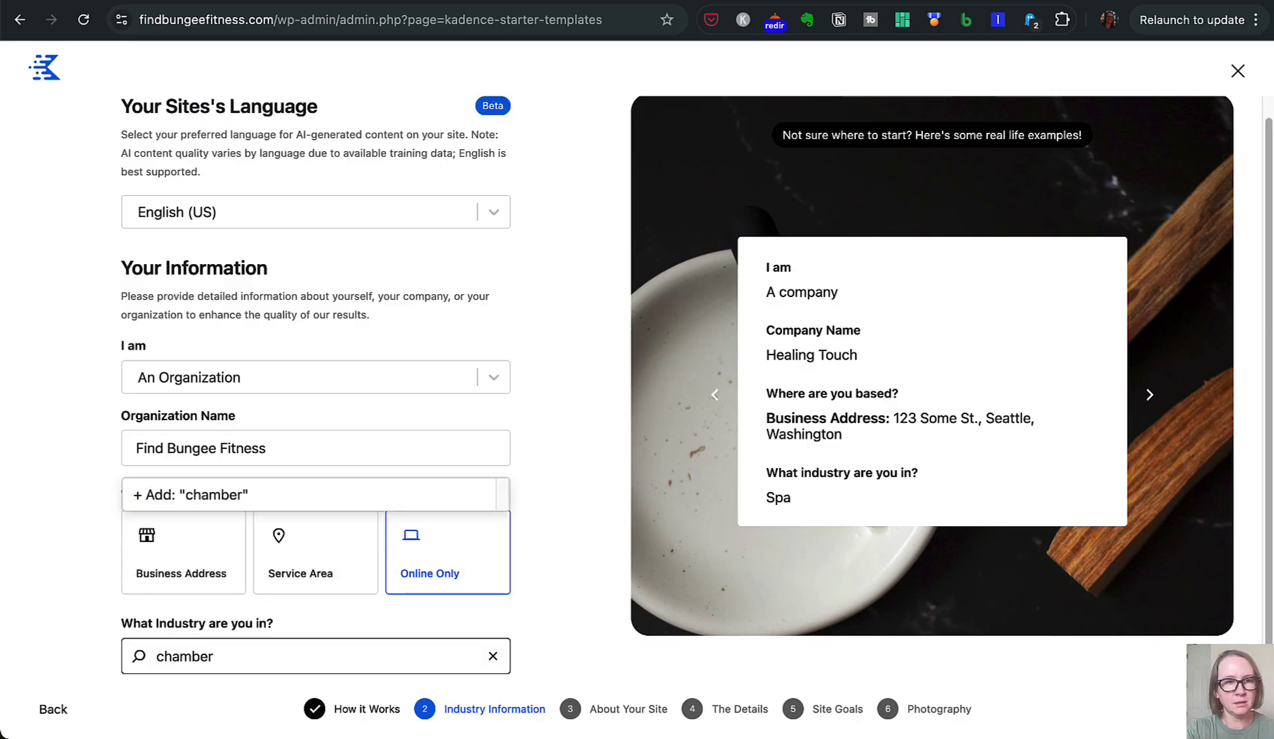
{"action": "double_click", "coordinate": [223, 650]}
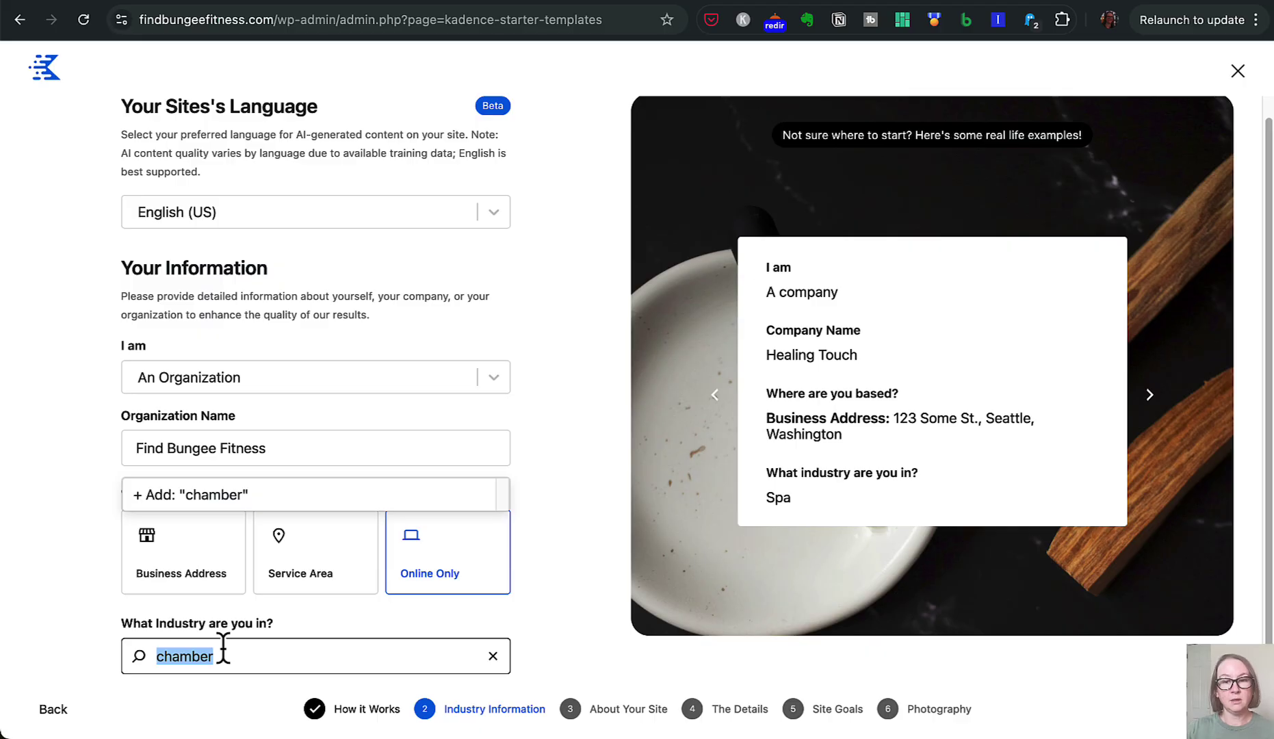
{"action": "type", "text": "orn"}
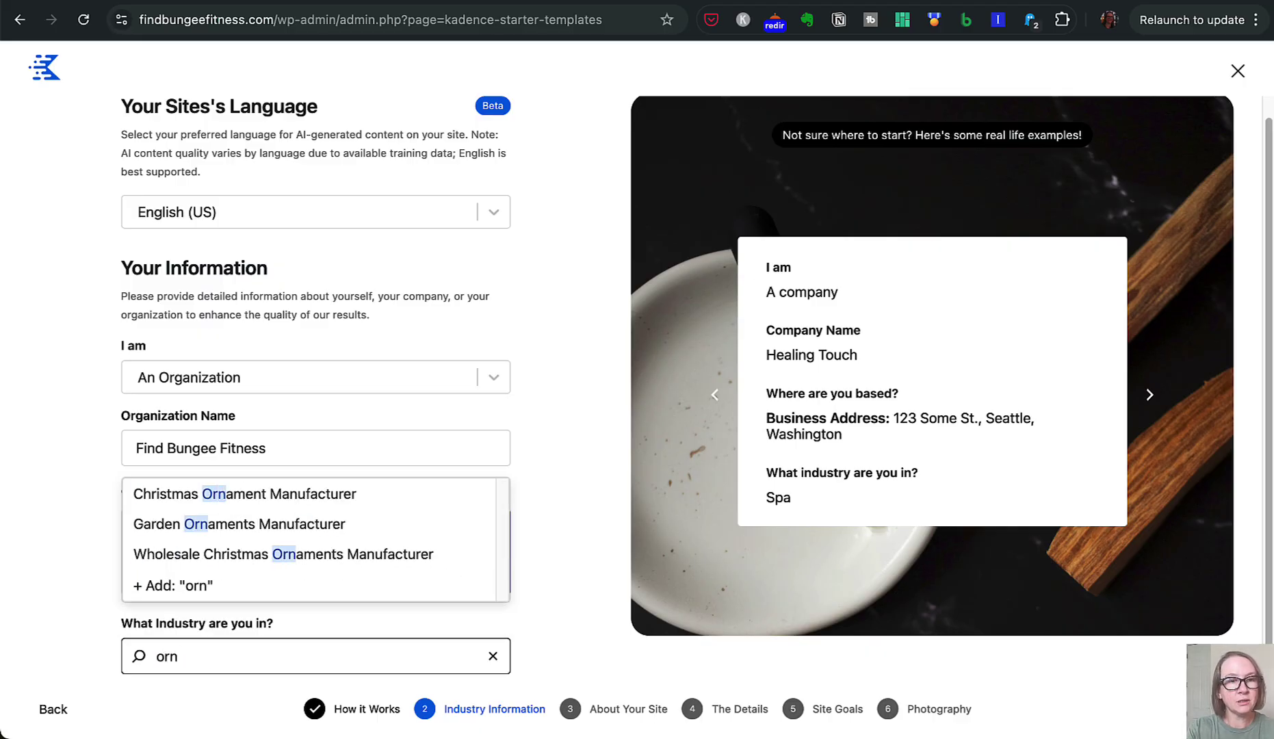
{"action": "type", "text": "g"}
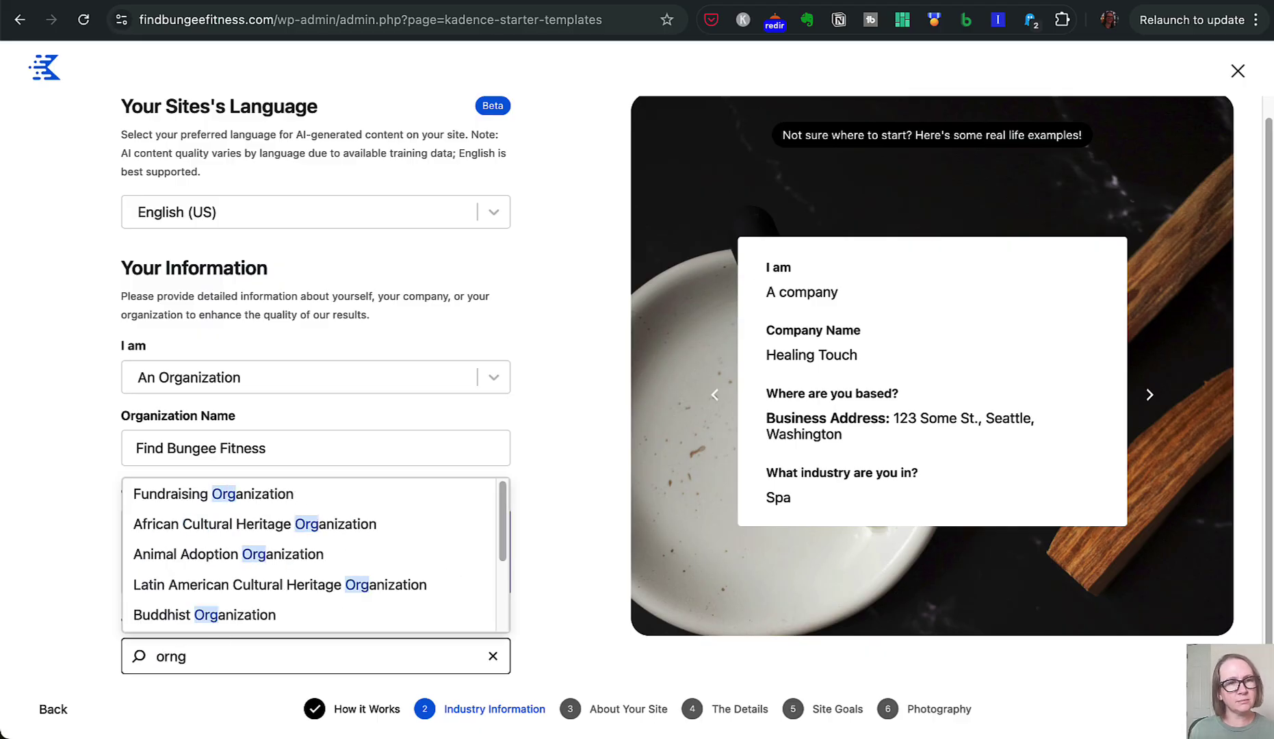
{"action": "scroll", "coordinate": [309, 515], "scroll_direction": "down", "scroll_amount": 1}
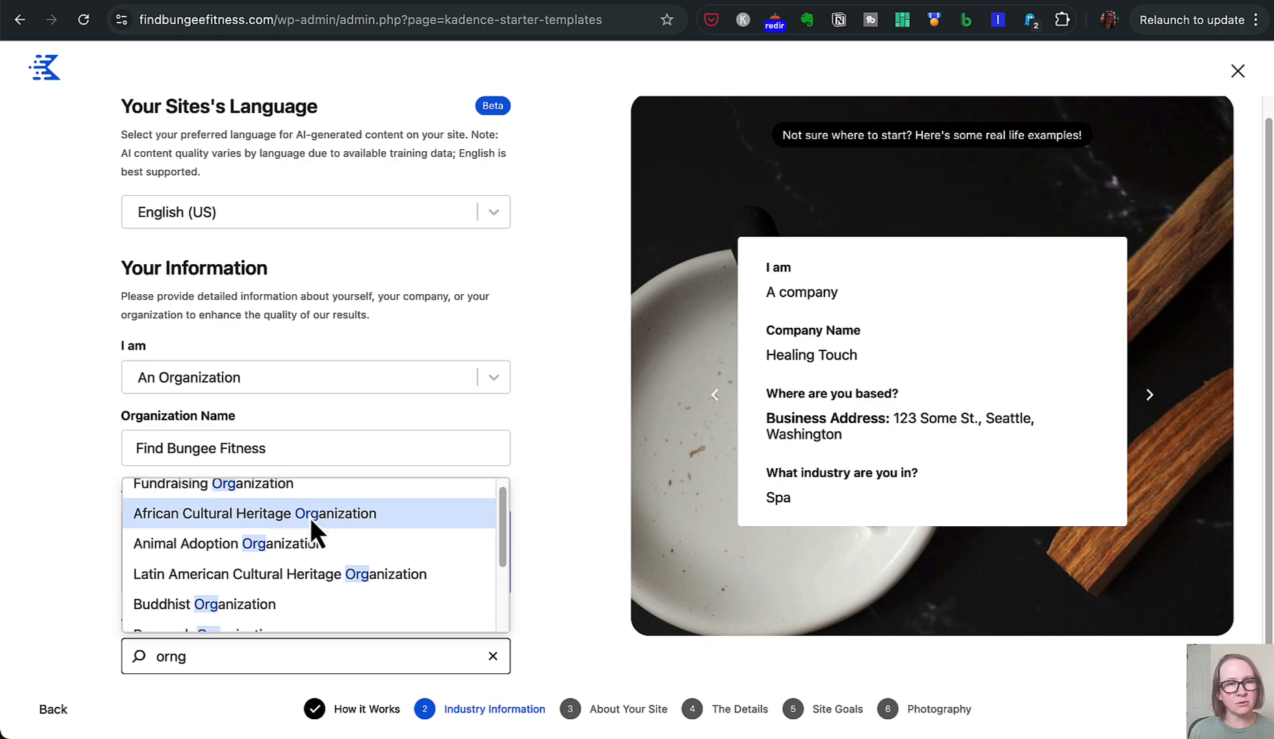
{"action": "scroll", "coordinate": [309, 517], "scroll_direction": "down", "scroll_amount": 3}
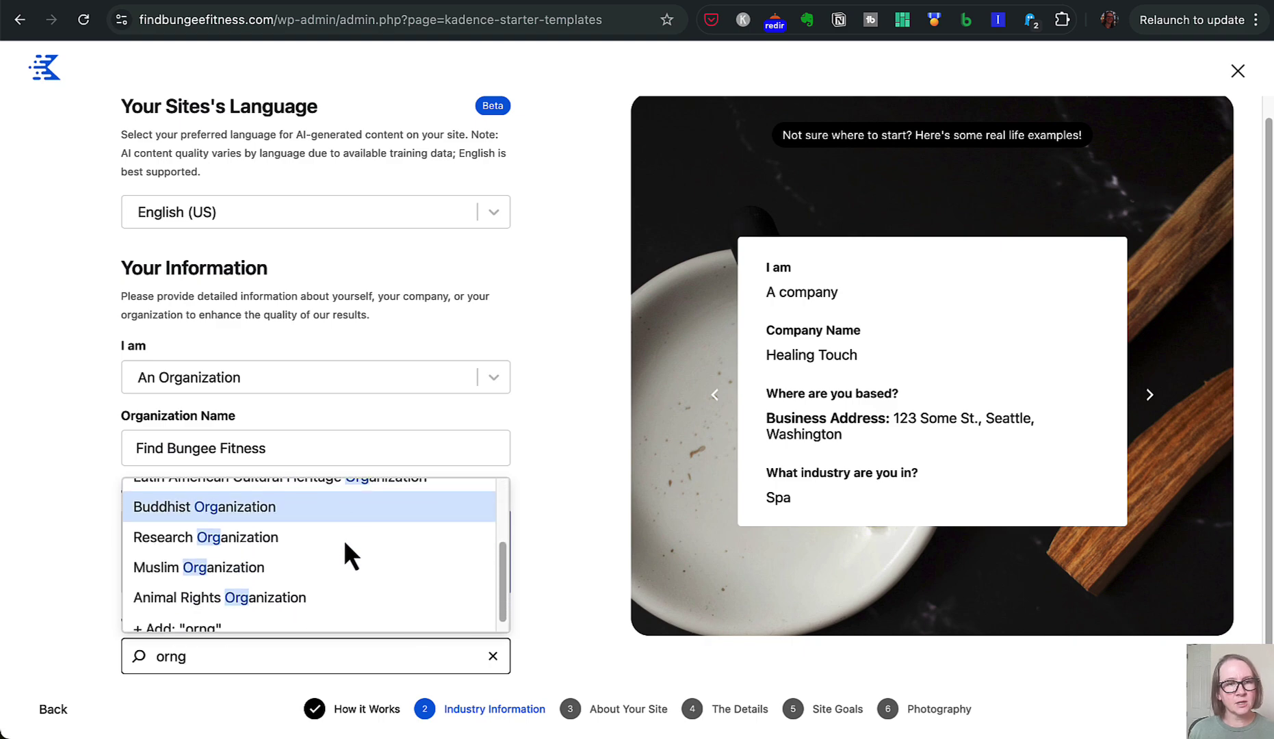
{"action": "scroll", "coordinate": [343, 539], "scroll_direction": "down", "scroll_amount": 1}
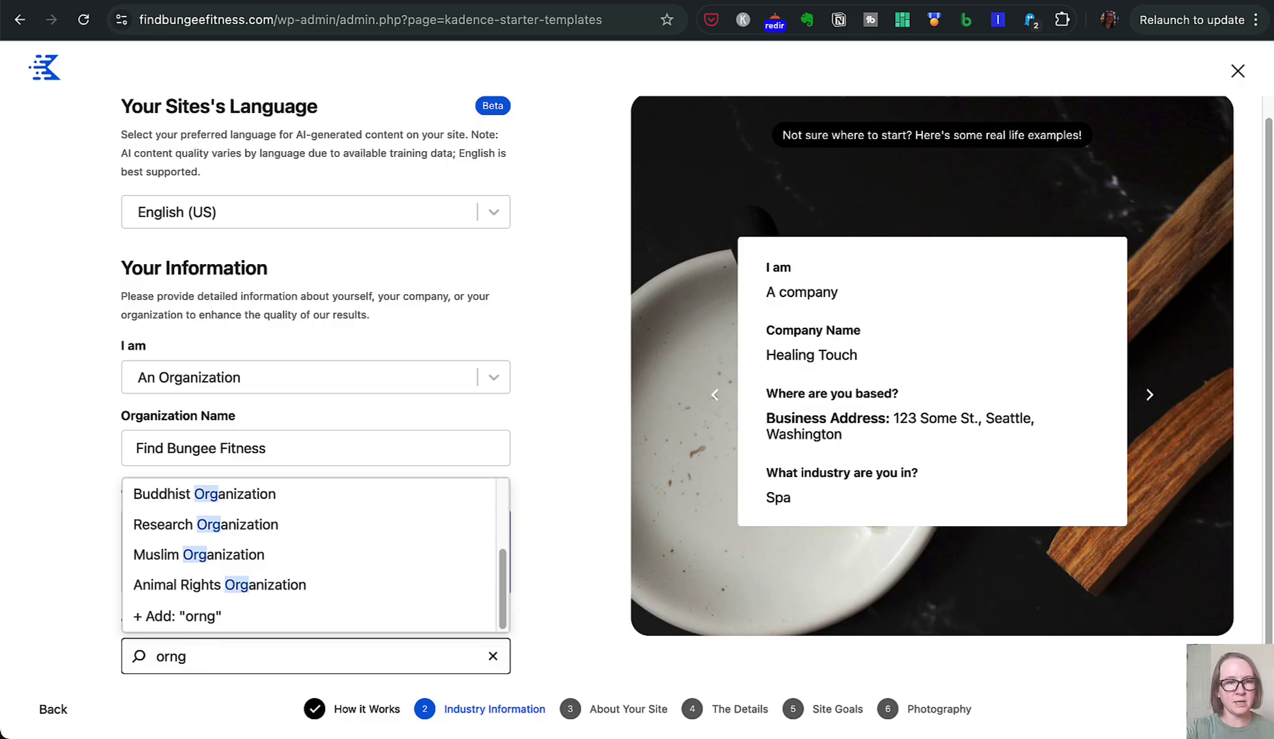
{"action": "key", "text": "BackSpace"}
{"action": "key", "text": "BackSpace"}
{"action": "key", "text": "BackSpace"}
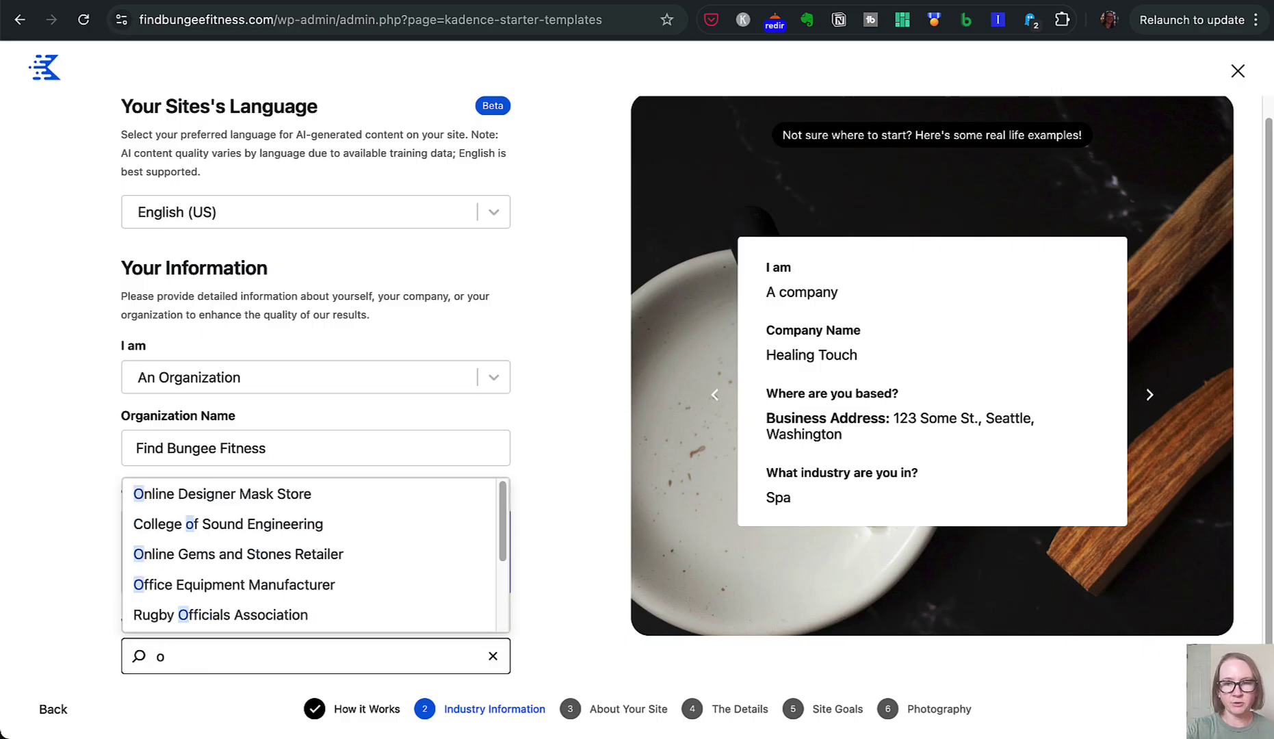
{"action": "key", "text": "BackSpace"}
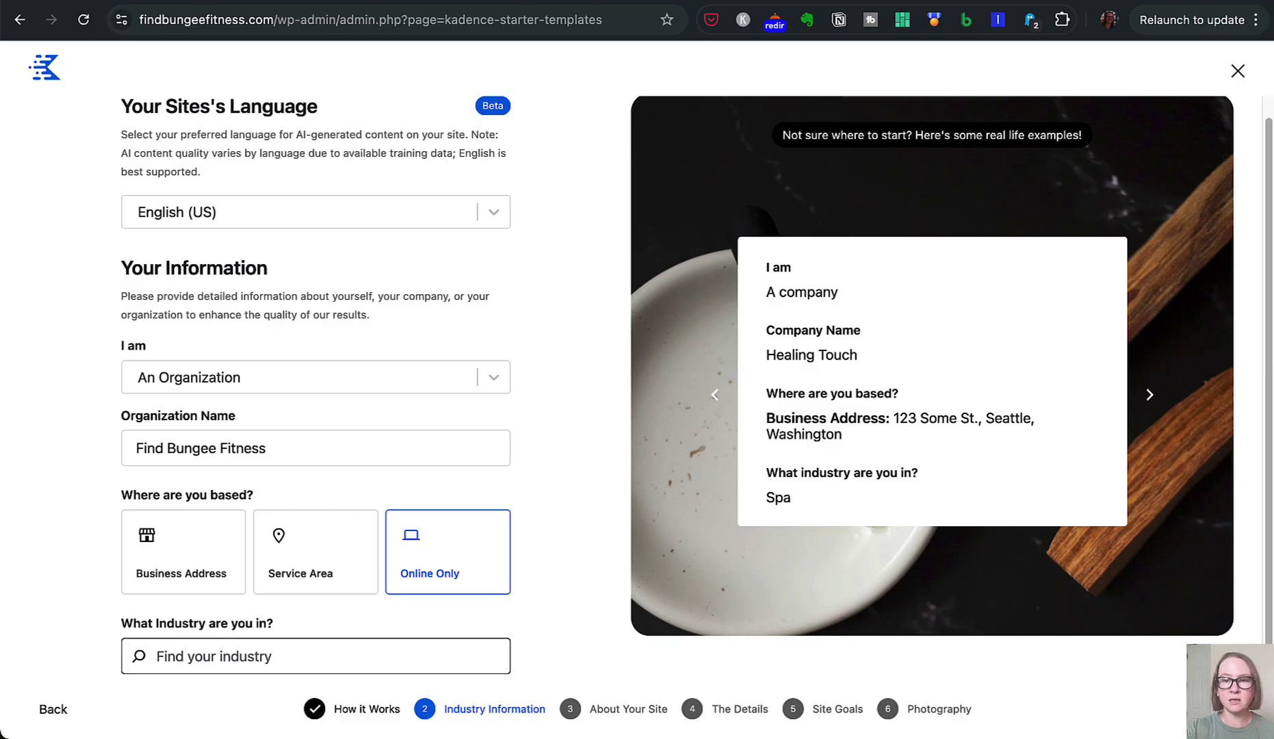
{"action": "type", "text": "porta"}
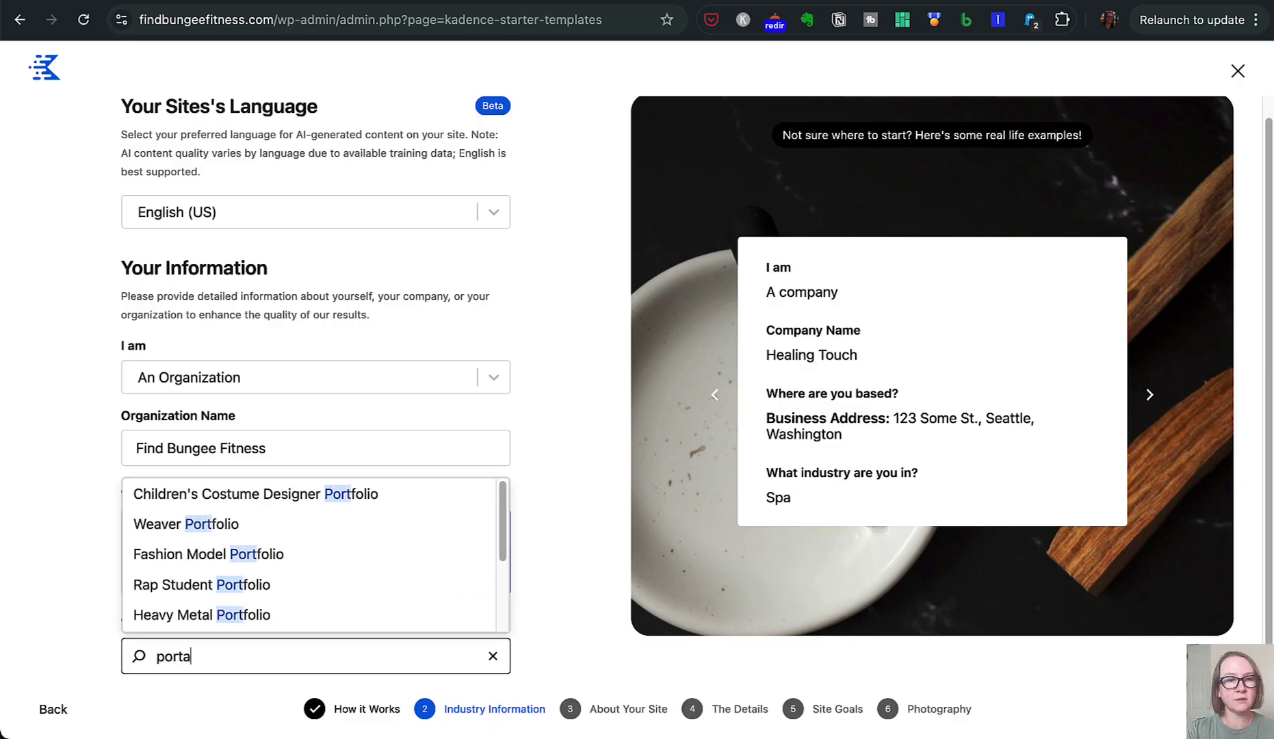
{"action": "type", "text": "l"}
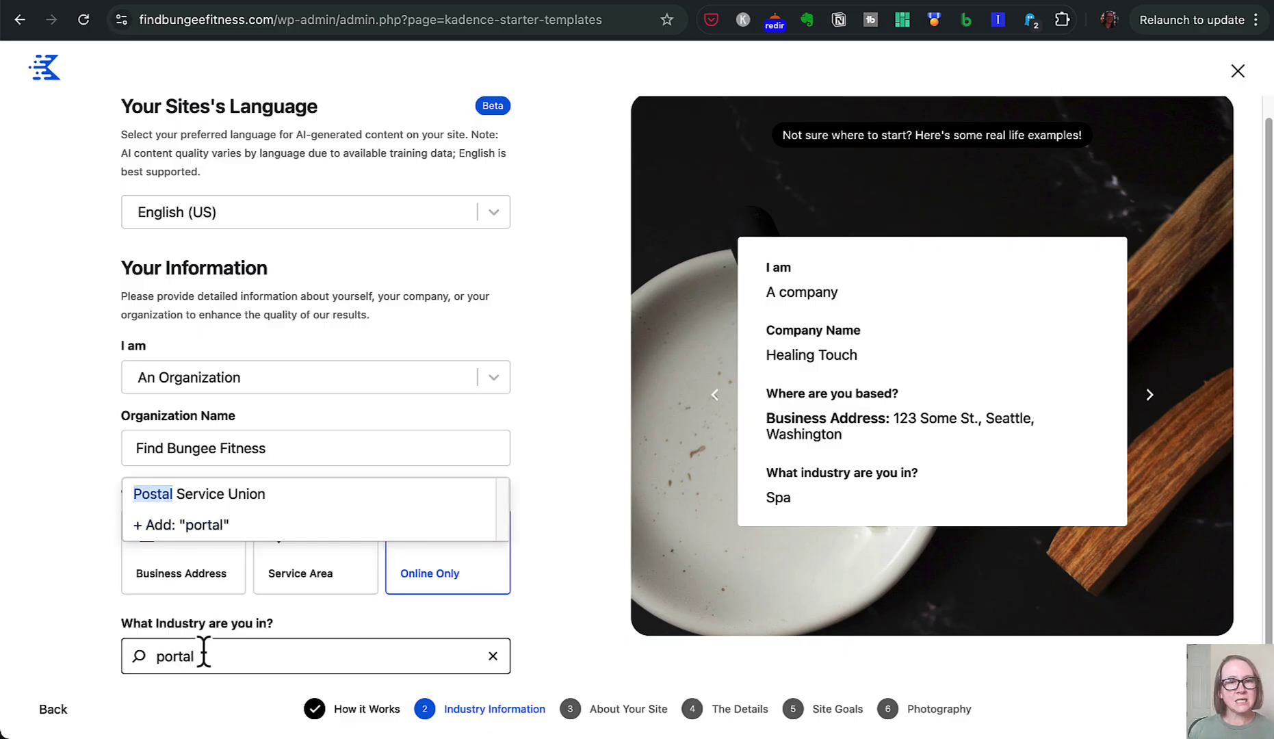
{"action": "left_click_drag", "start_coordinate": [204, 653], "coordinate": [157, 662]}
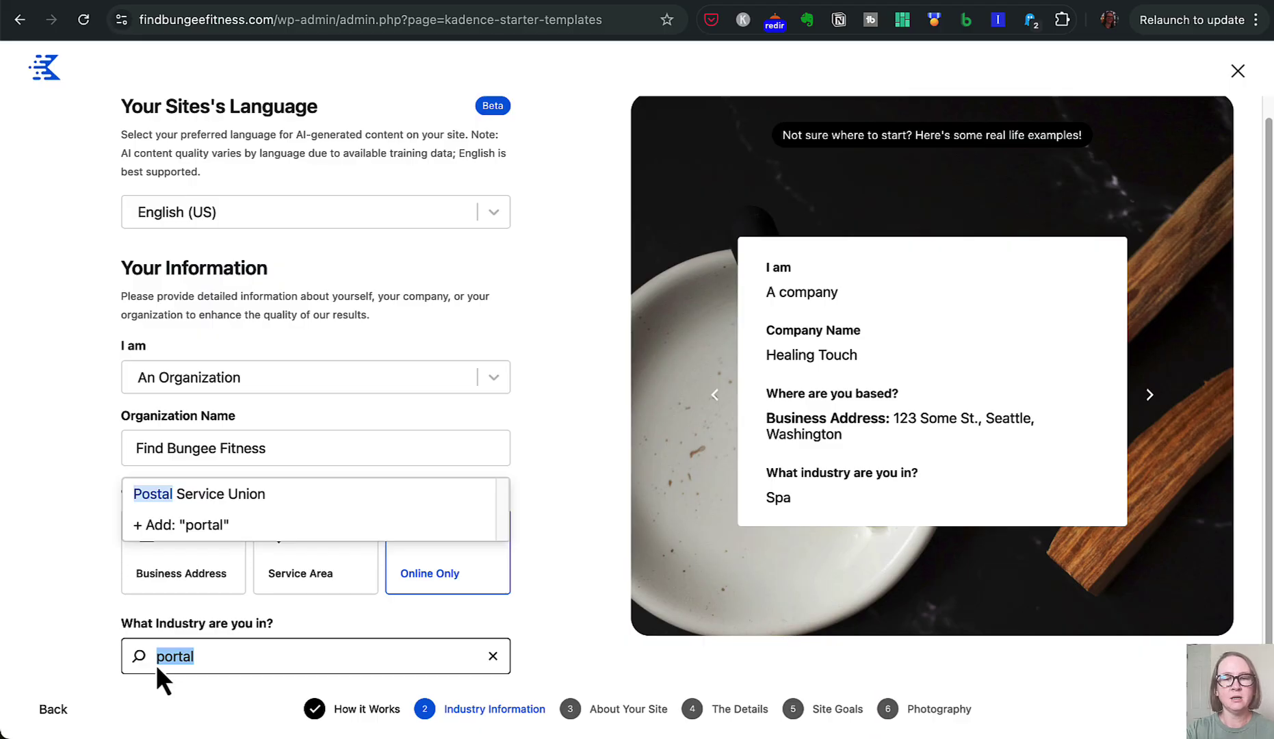
{"action": "type", "text": "fitness"}
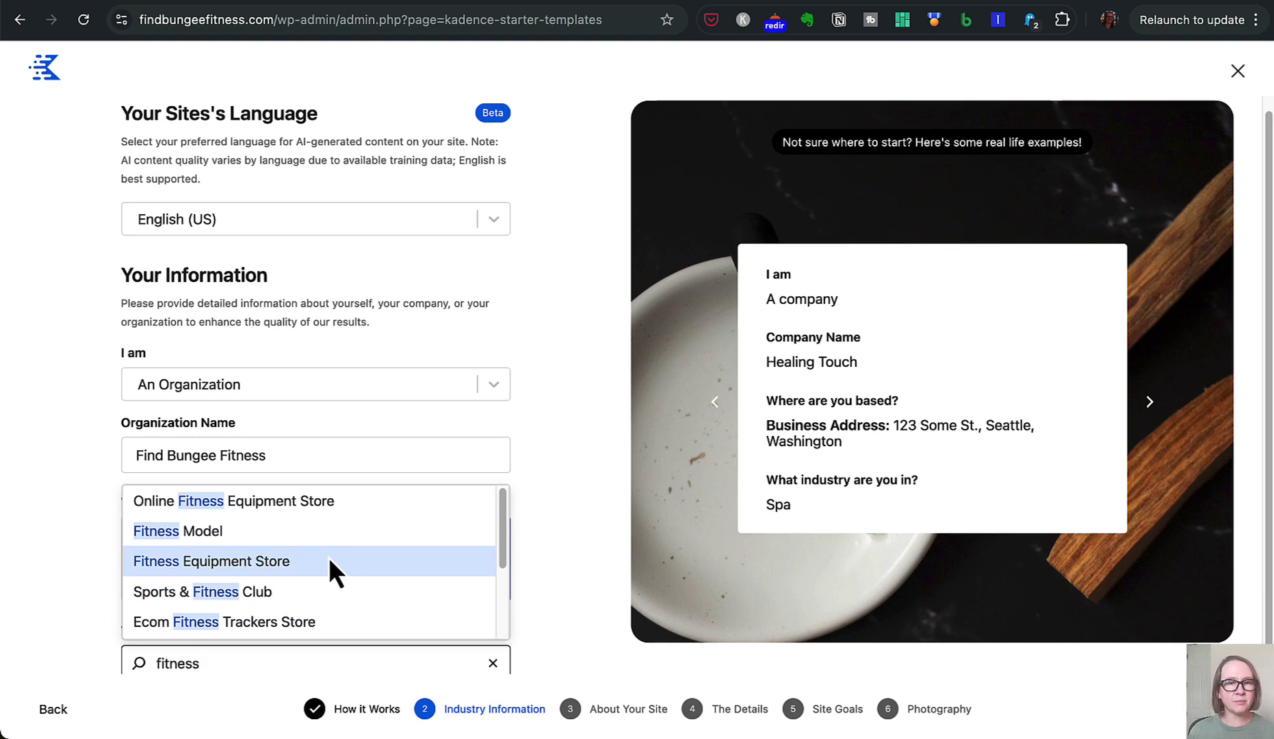
{"action": "scroll", "coordinate": [328, 557], "scroll_direction": "down", "scroll_amount": 1}
{"action": "scroll", "coordinate": [329, 556], "scroll_direction": "down", "scroll_amount": 3}
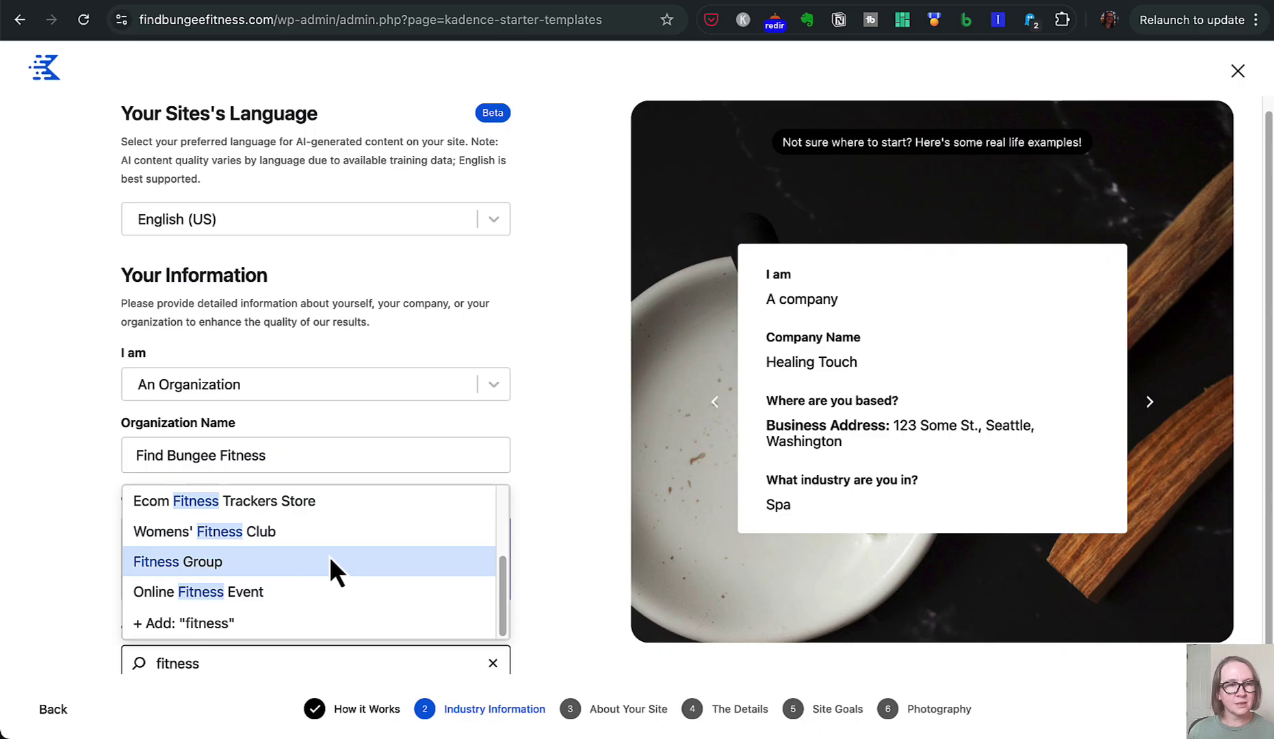
{"action": "scroll", "coordinate": [331, 559], "scroll_direction": "up", "scroll_amount": 3}
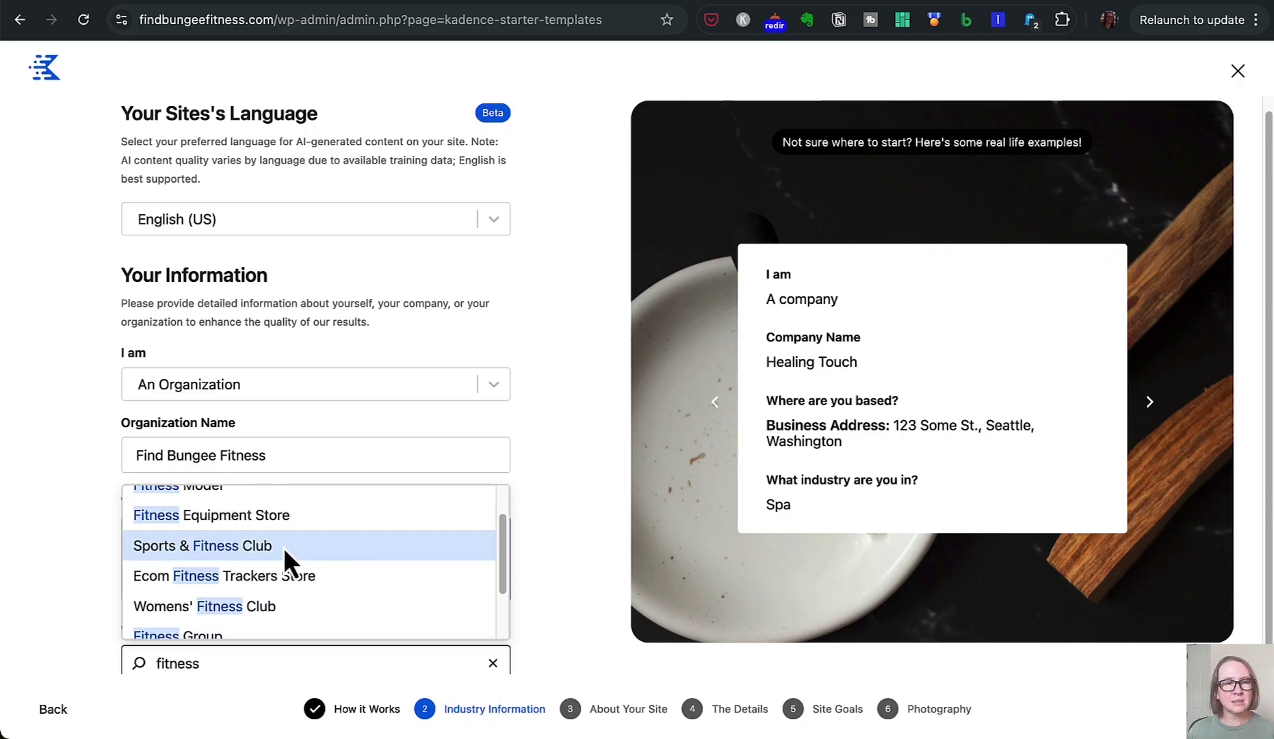
{"action": "scroll", "coordinate": [284, 546], "scroll_direction": "up", "scroll_amount": 2}
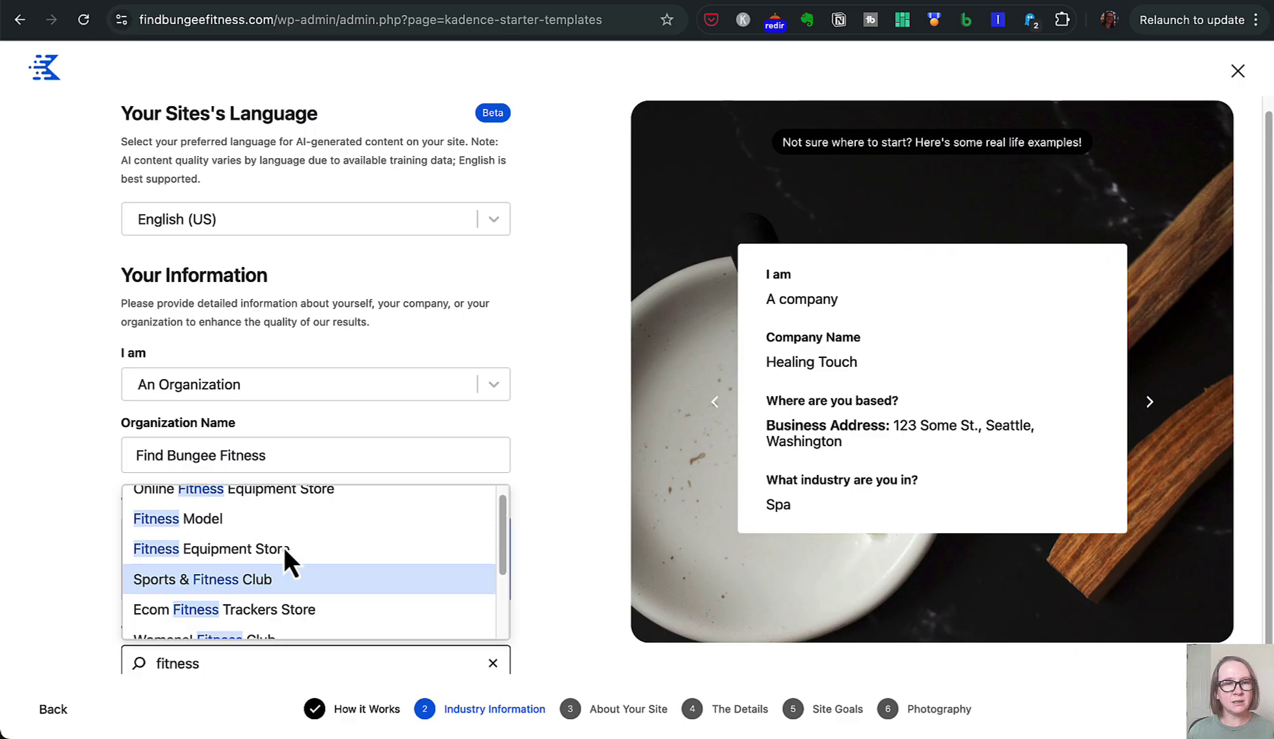
- After trying 'local', add 'Directory' as the industry and advance to About Your Site
{"action": "double_click", "coordinate": [182, 663]}
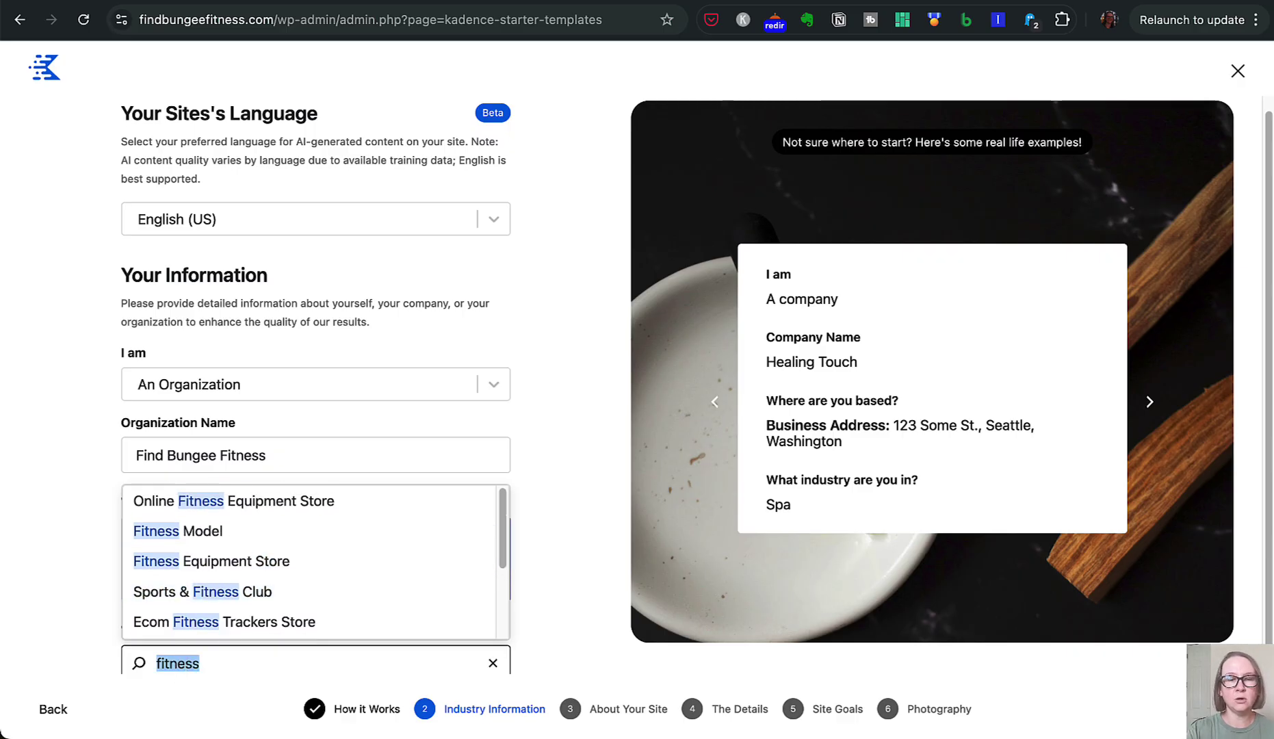
{"action": "type", "text": "local"}
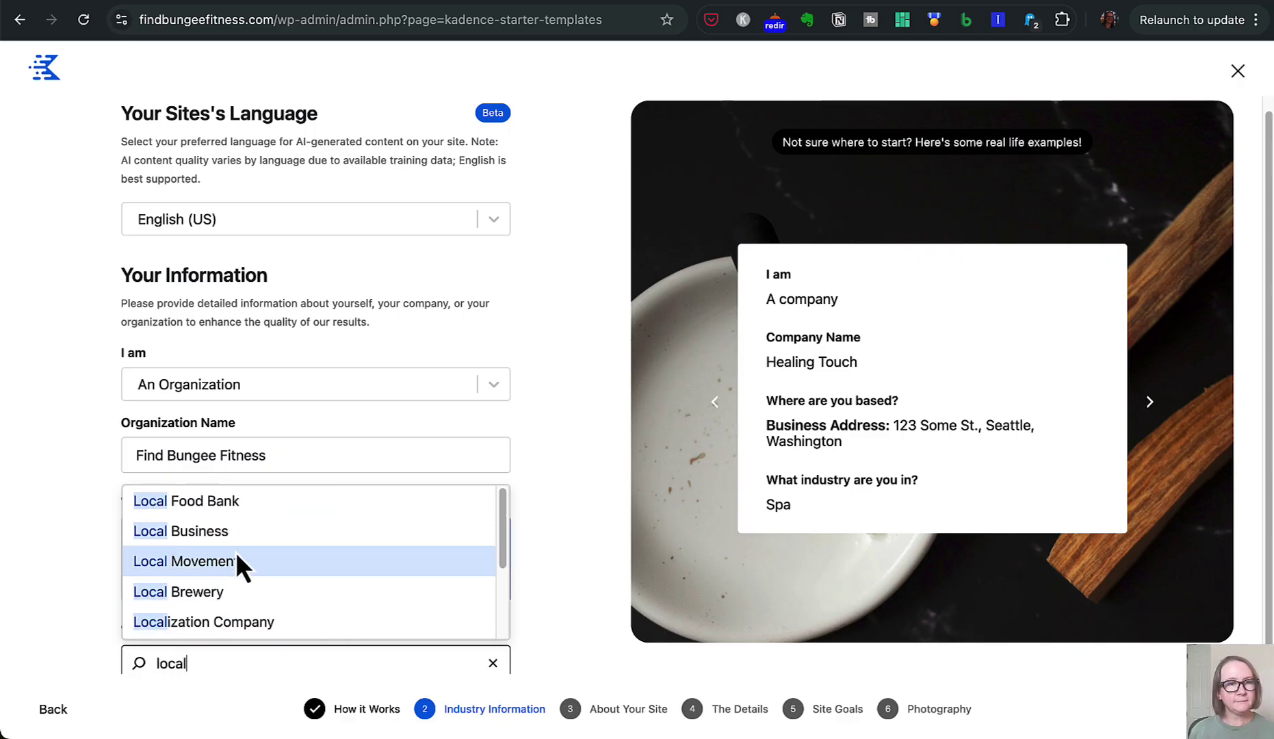
{"action": "scroll", "coordinate": [307, 557], "scroll_direction": "down", "scroll_amount": 1}
{"action": "scroll", "coordinate": [302, 551], "scroll_direction": "down", "scroll_amount": 3}
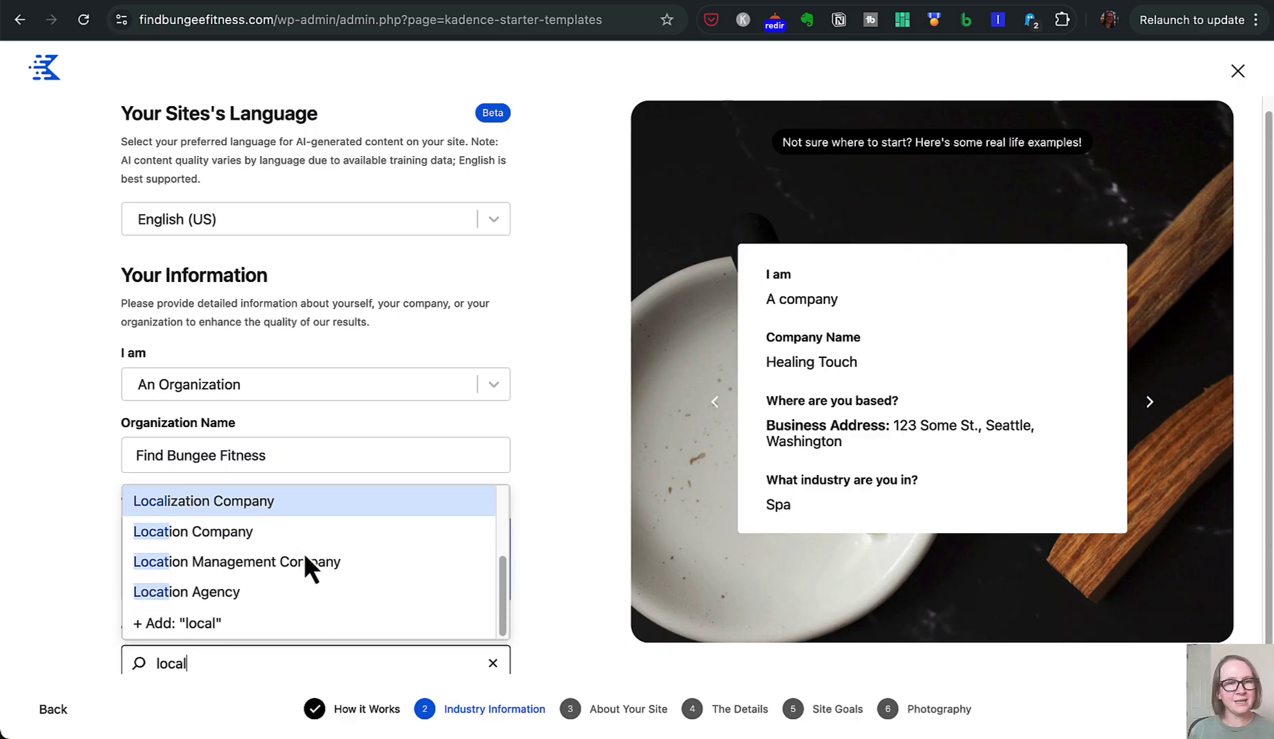
{"action": "scroll", "coordinate": [305, 557], "scroll_direction": "up", "scroll_amount": 2}
{"action": "scroll", "coordinate": [304, 552], "scroll_direction": "up", "scroll_amount": 2}
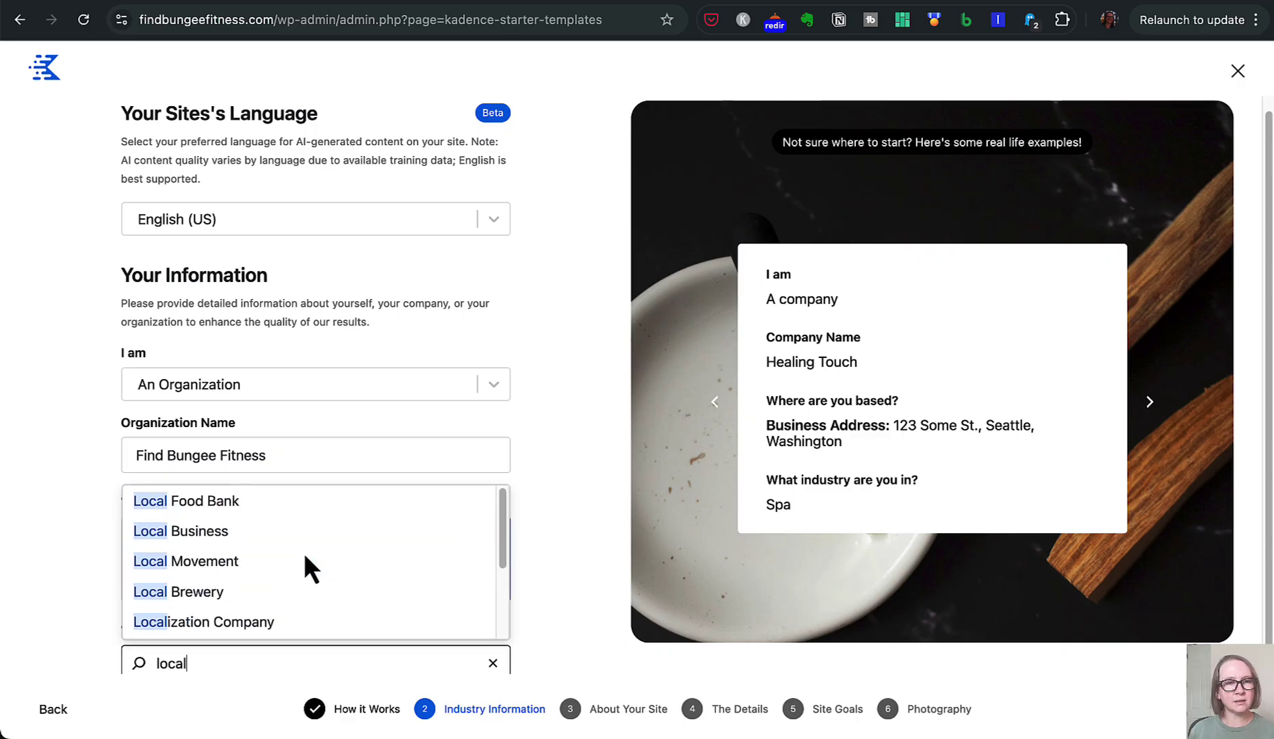
{"action": "left_click_drag", "start_coordinate": [187, 663], "coordinate": [155, 665]}
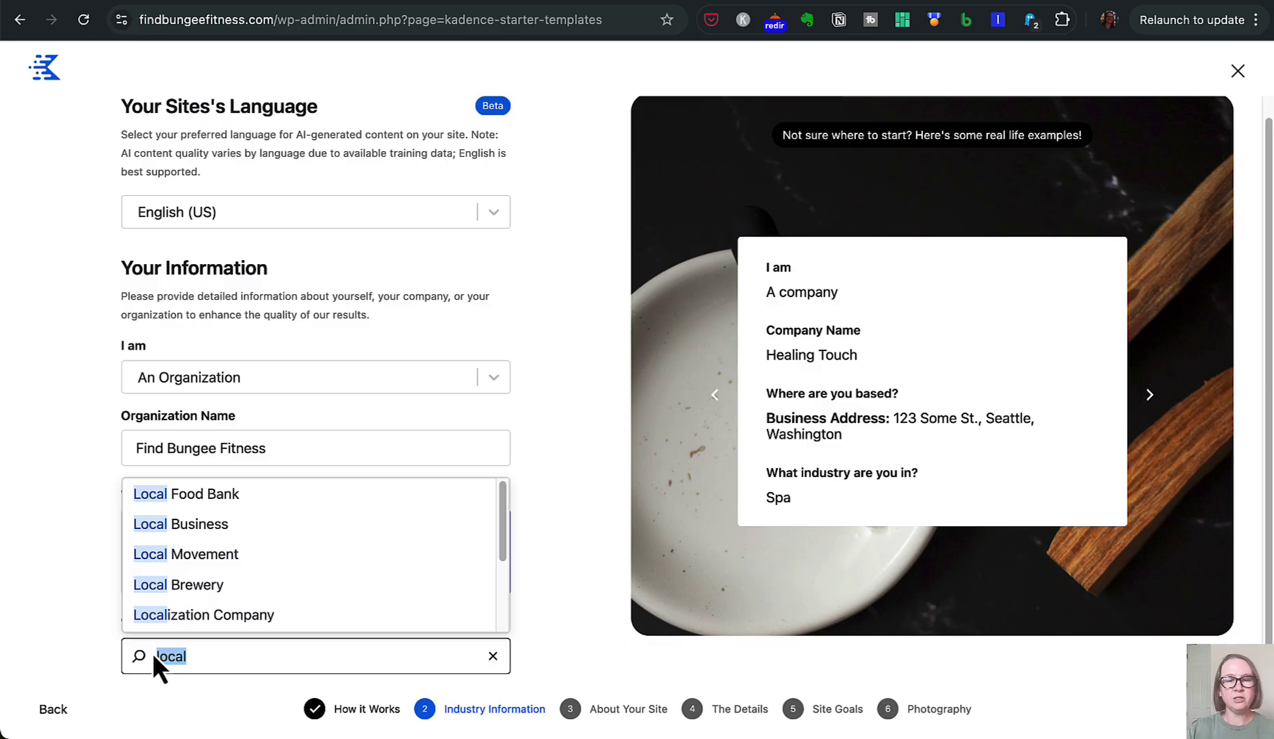
{"action": "type", "text": "Directory"}
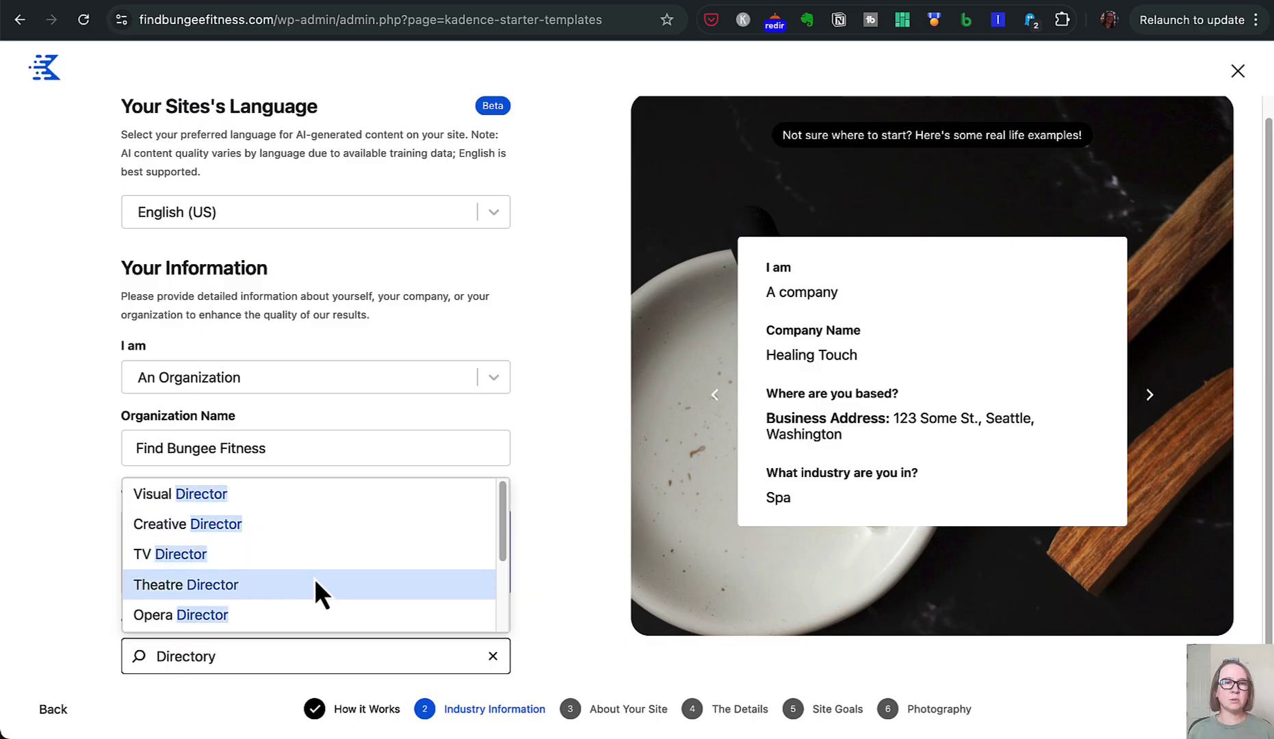
{"action": "scroll", "coordinate": [314, 582], "scroll_direction": "down", "scroll_amount": 2}
{"action": "left_click", "coordinate": [168, 619]}
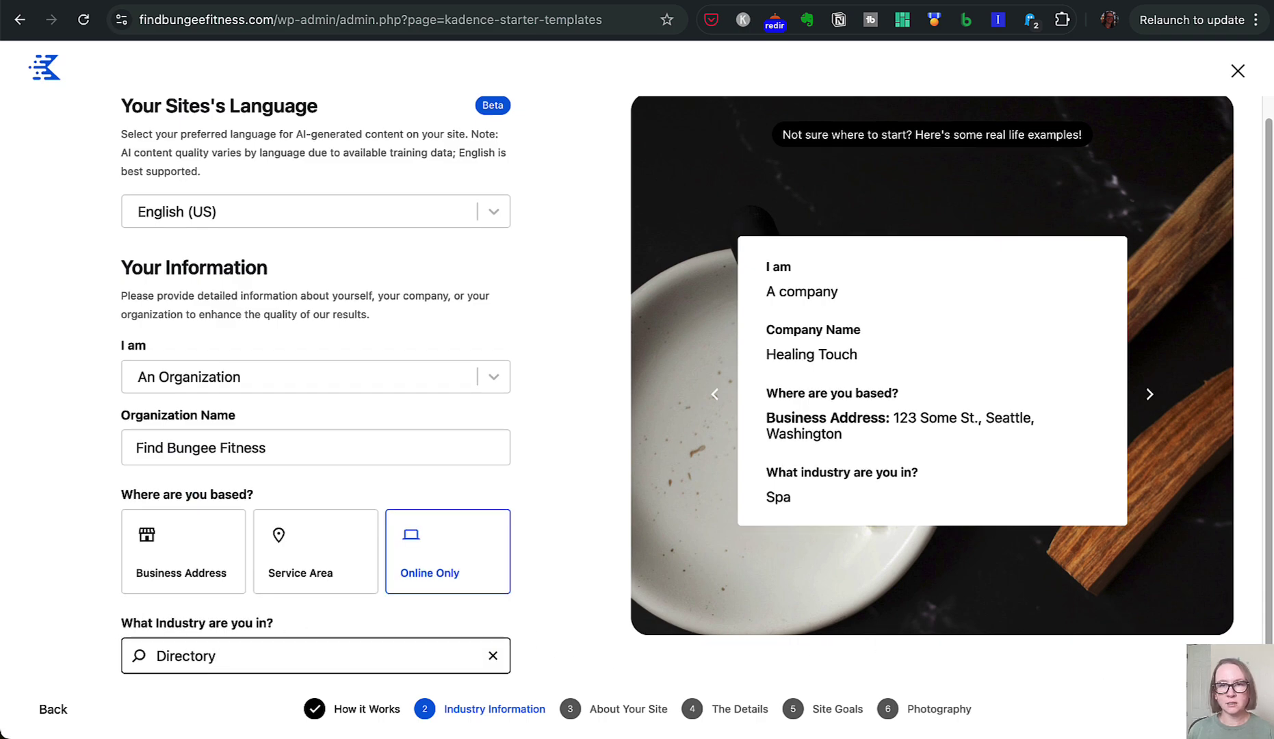
{"action": "left_click", "coordinate": [1138, 648]}
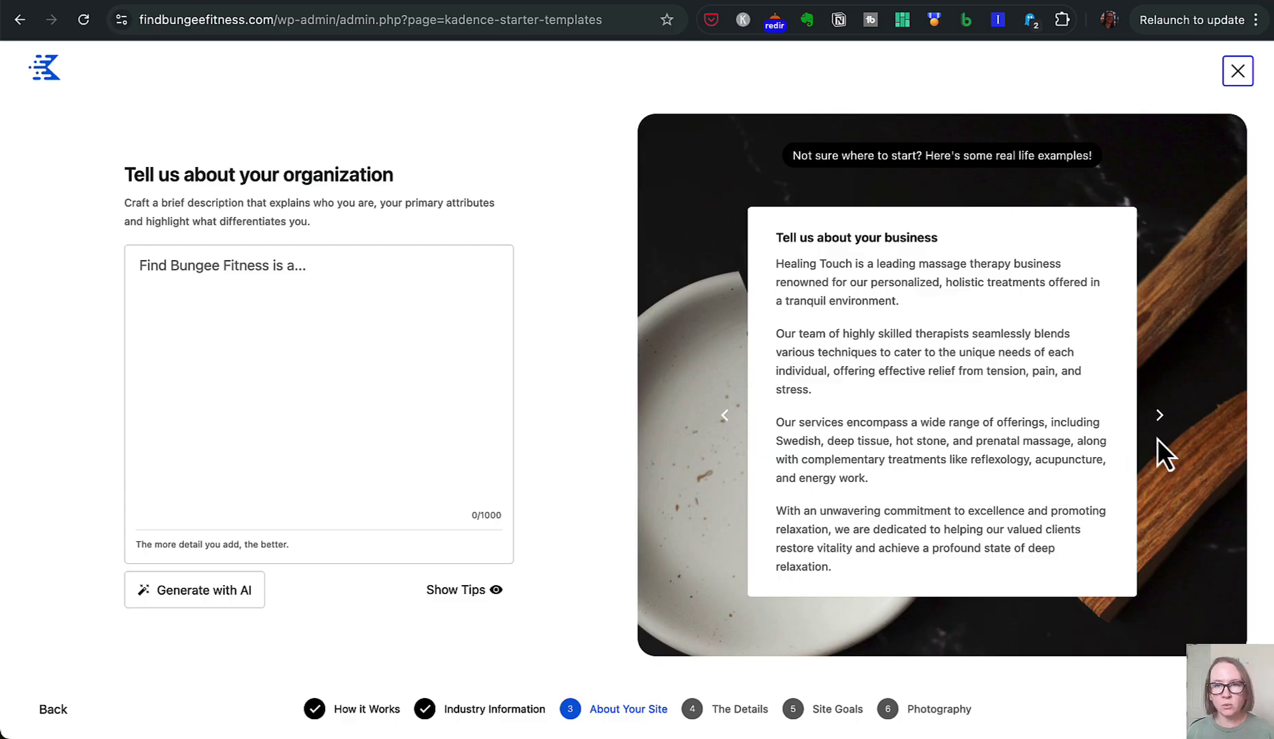
{"action": "left_click", "coordinate": [1161, 415]}
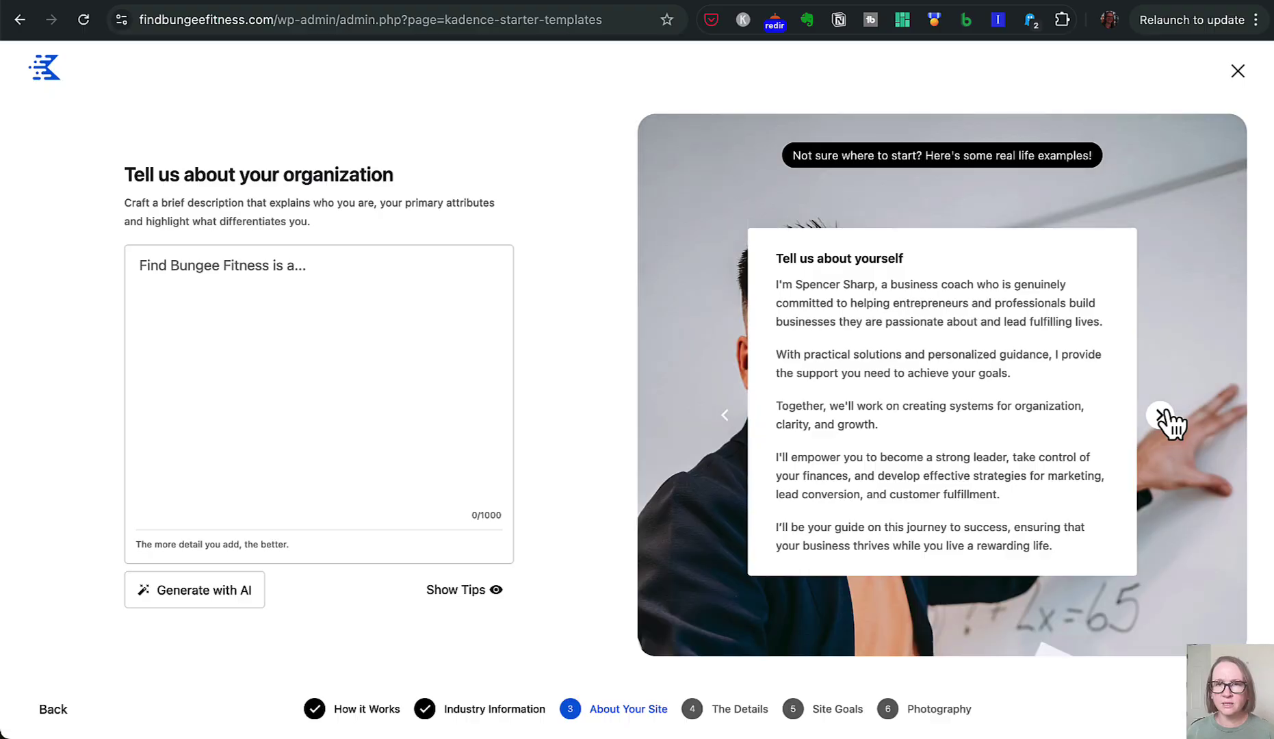
{"action": "left_click", "coordinate": [1161, 415]}
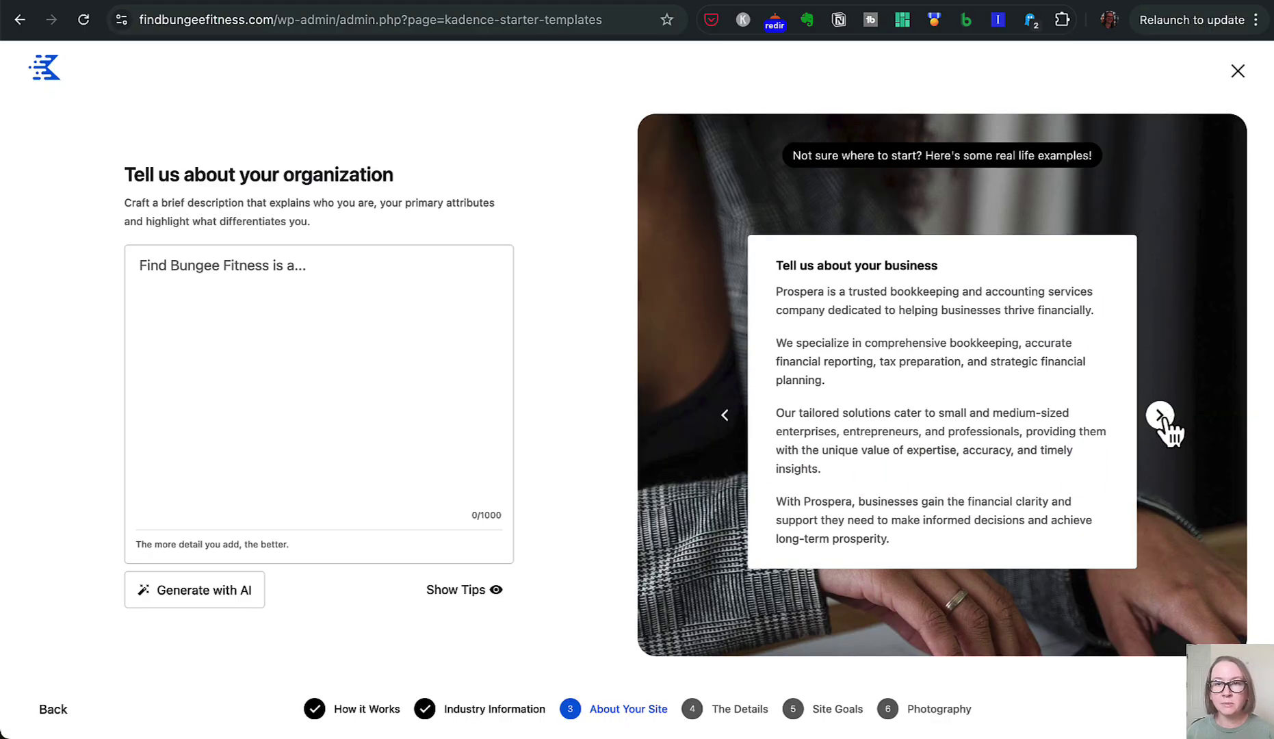
{"action": "left_click", "coordinate": [1162, 416]}
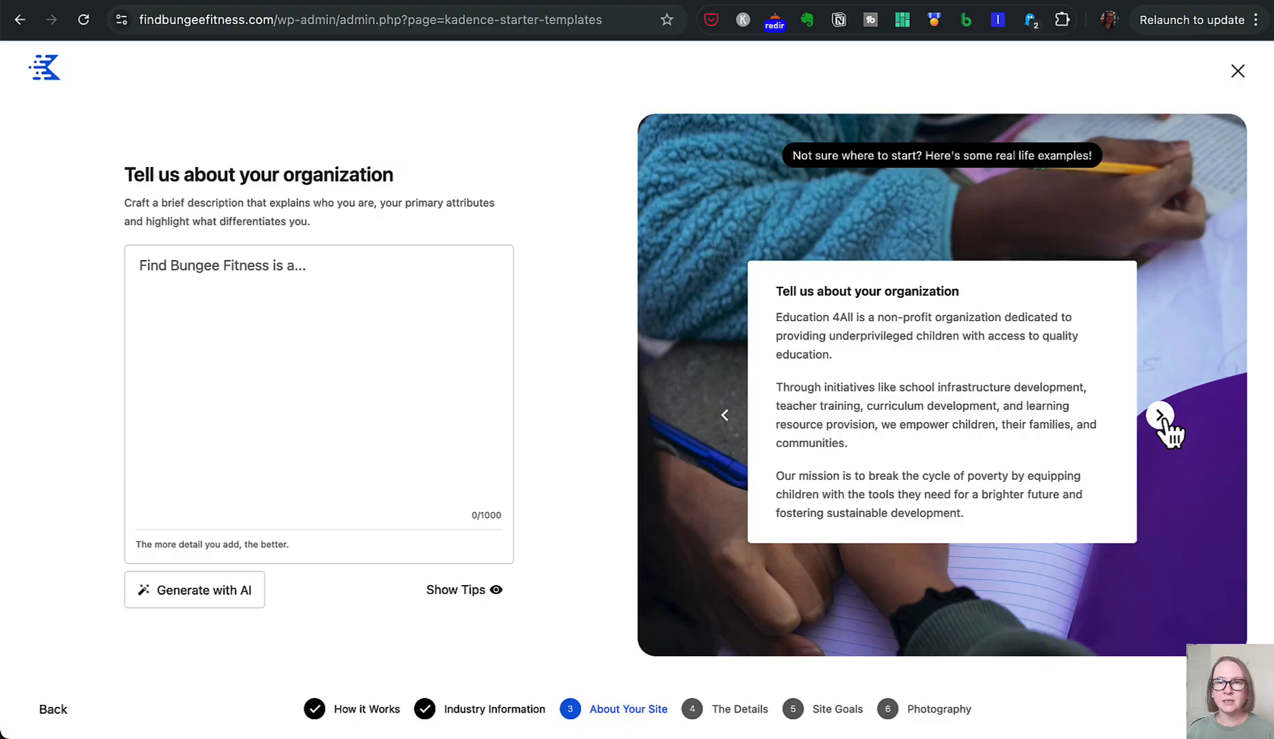
{"action": "left_click", "coordinate": [1160, 415]}
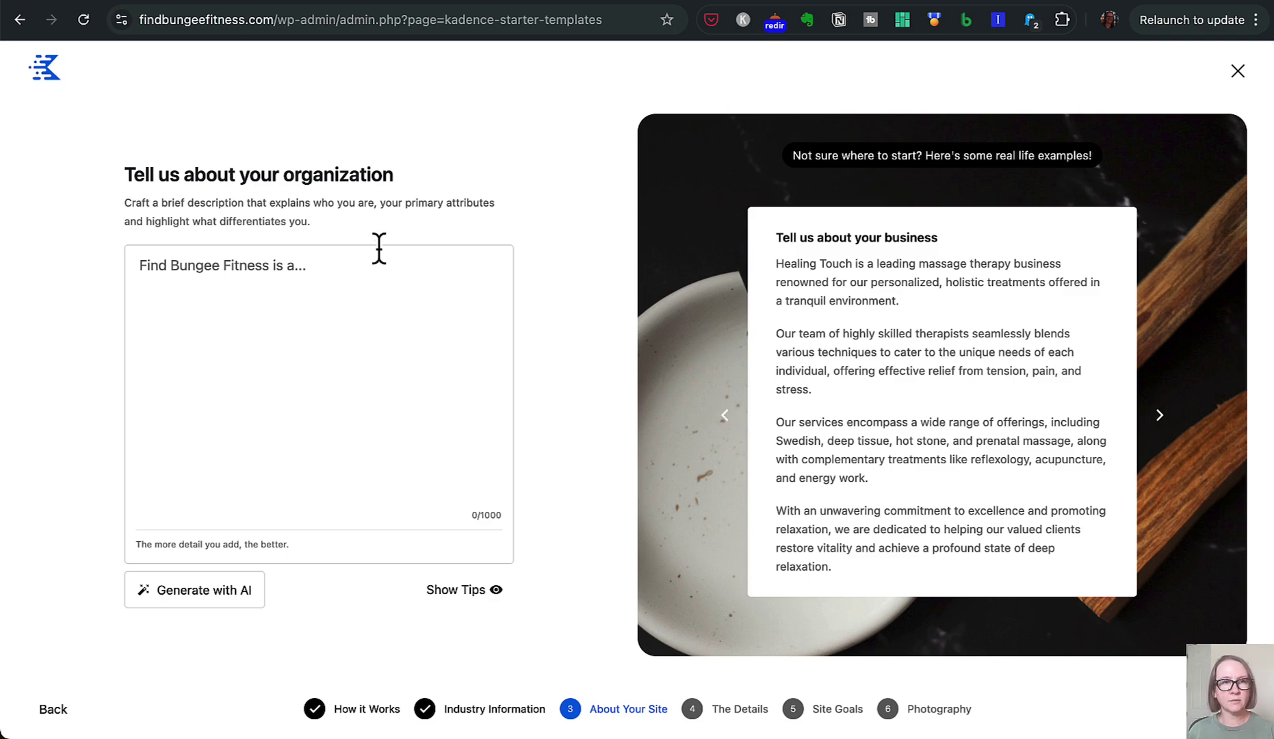
{"action": "left_click", "coordinate": [393, 296]}
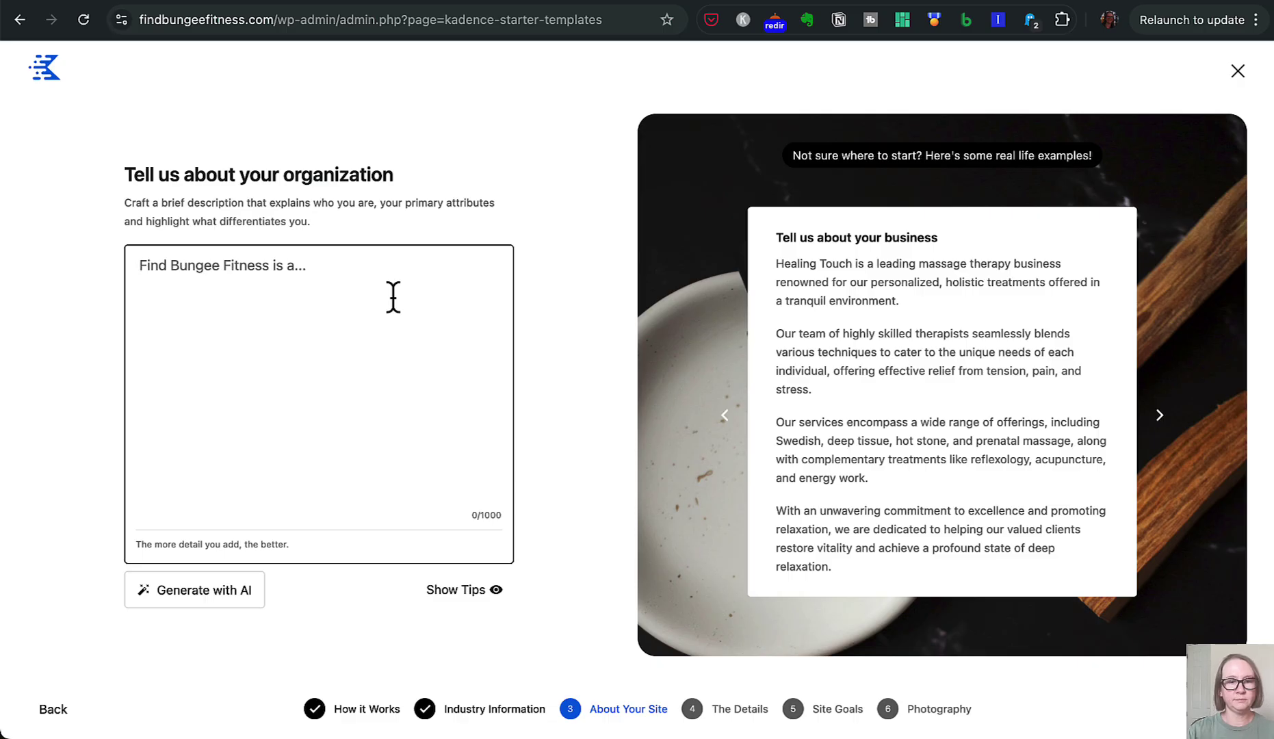
- Type 'Find Bungee Fitness is a directory of bungee fitness class locations' as the description
{"action": "type", "text": "Find Bun"}
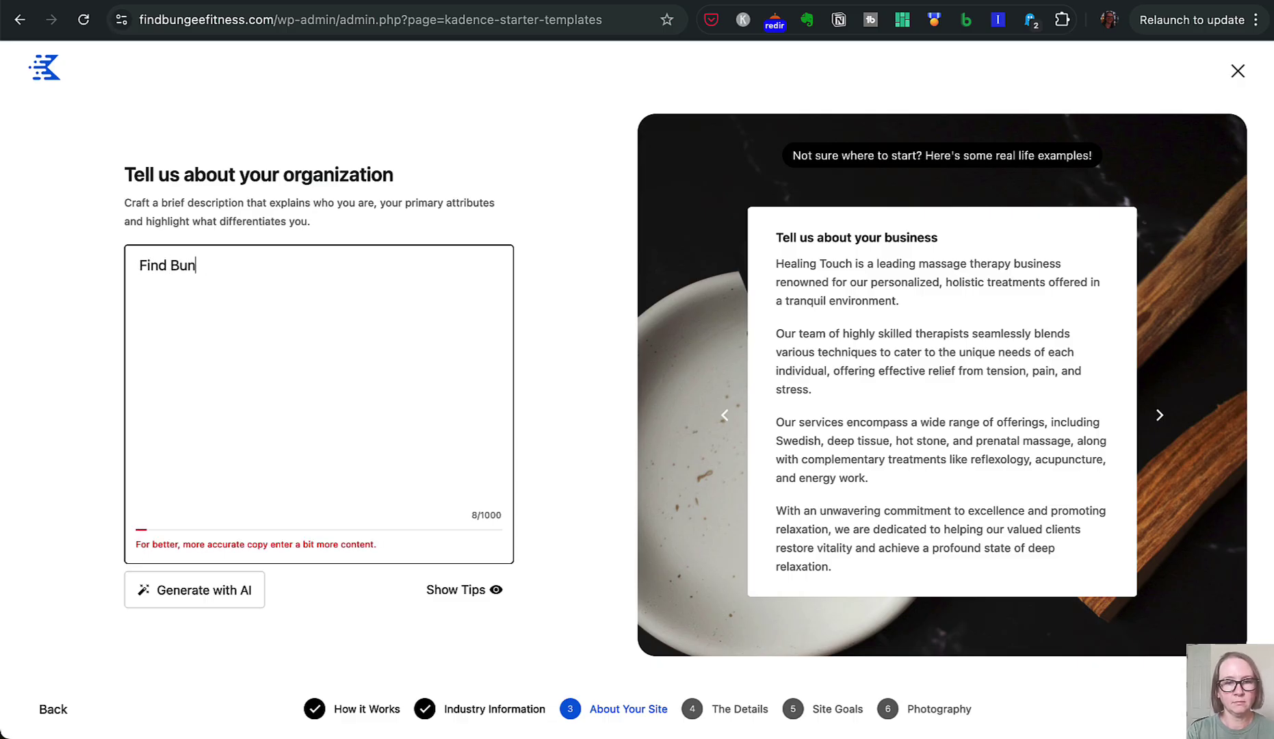
{"action": "type", "text": "gee Fitness is"}
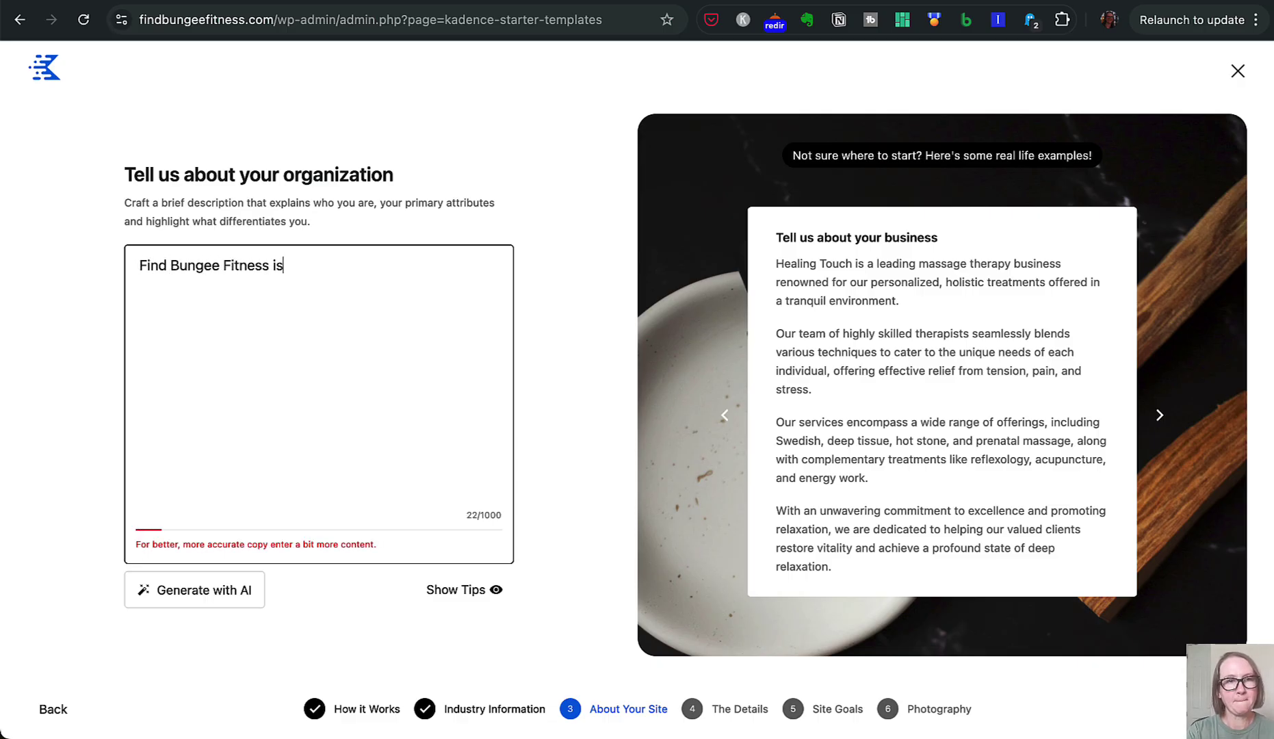
{"action": "type", "text": " a directoru"}
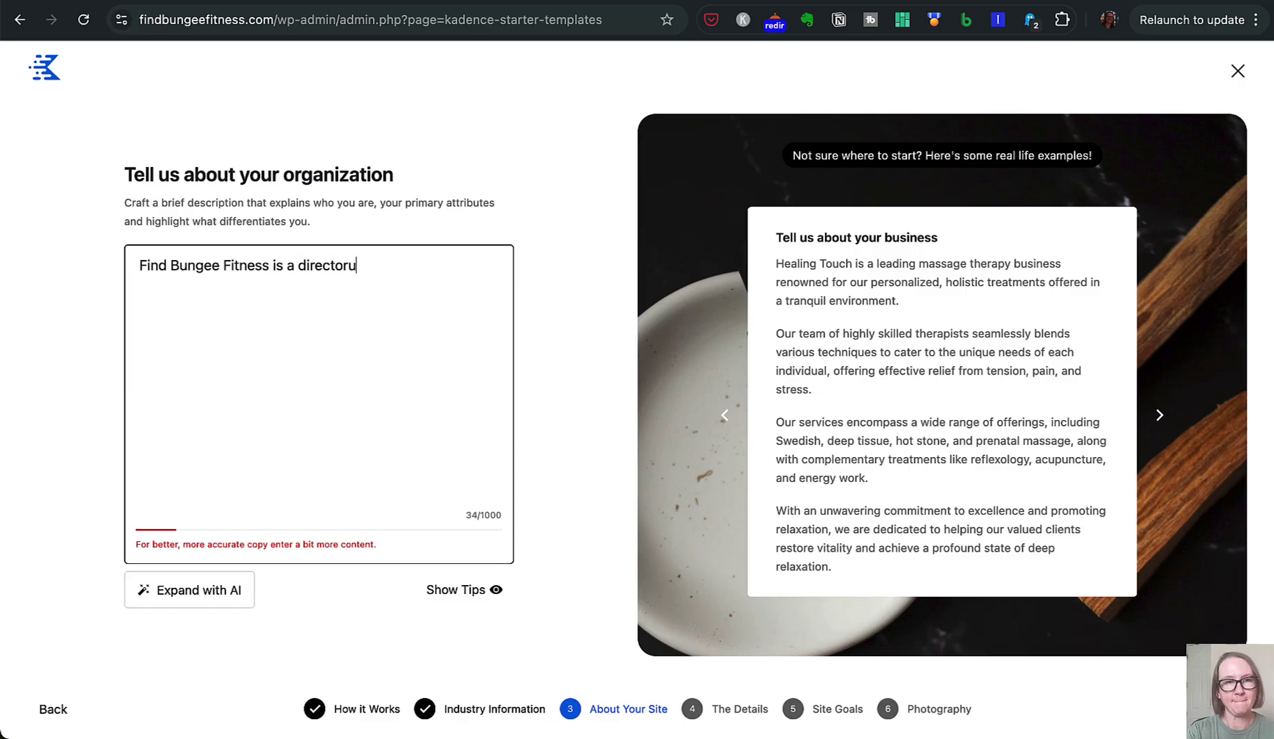
{"action": "key", "text": "BackSpace"}
{"action": "type", "text": "yu"}
{"action": "type", "text": " of bungee"}
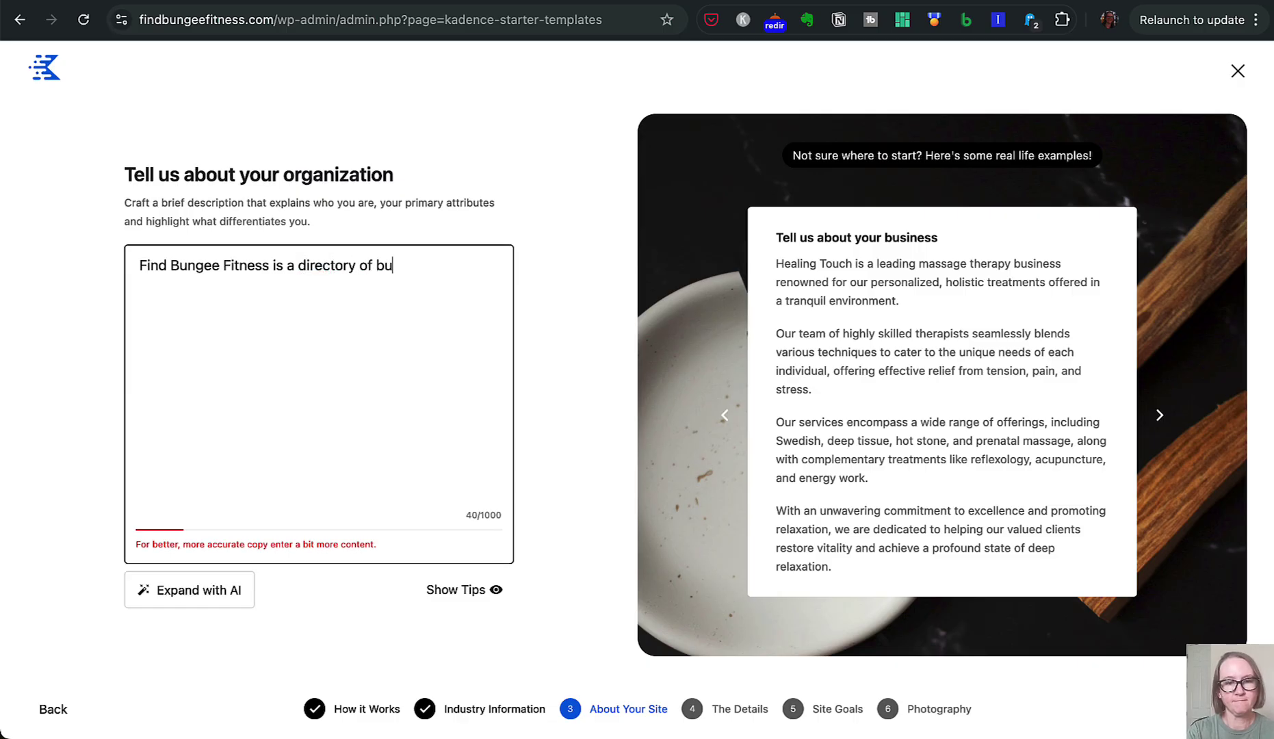
{"action": "type", "text": " fitness class loa"}
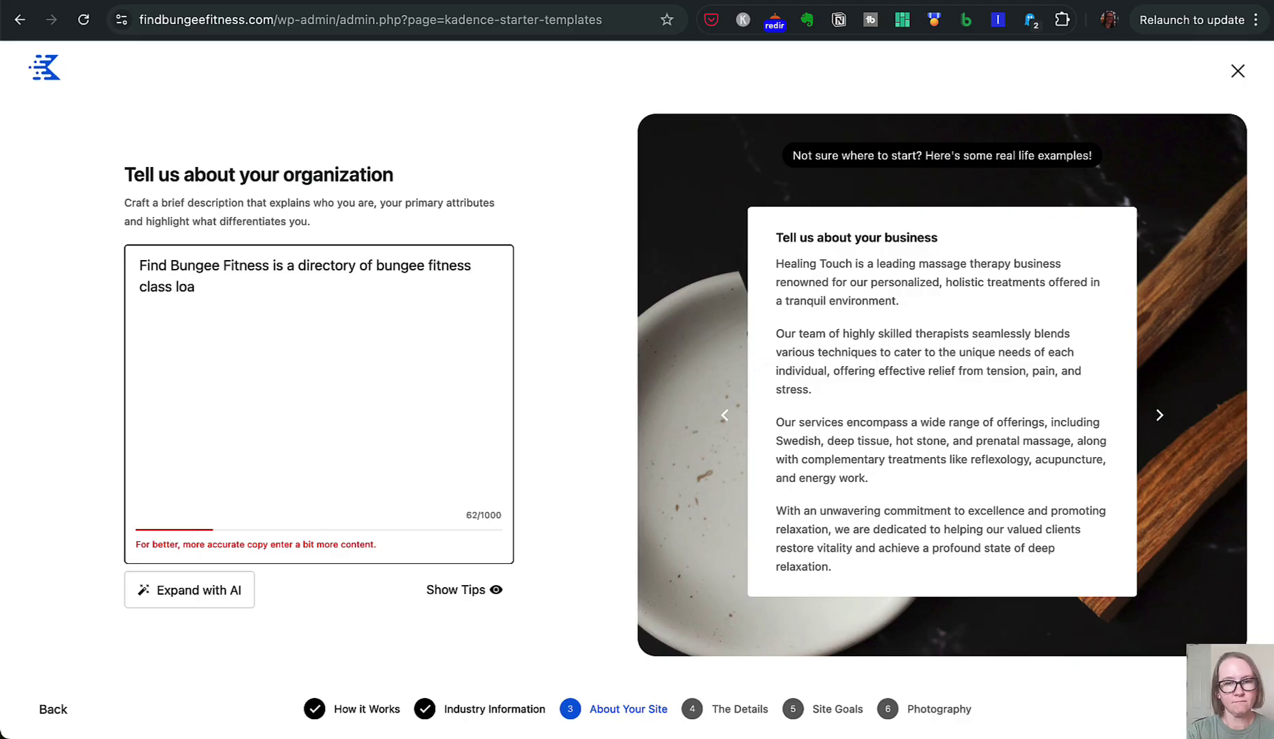
{"action": "key", "text": "BackSpace"}
{"action": "type", "text": "cations"}
{"action": "key", "text": "BackSpace"}
{"action": "key", "text": "BackSpace"}
- Finish the description: across the US by State and City, listing local bungee workout classes
{"action": "type", "text": "tions across the"}
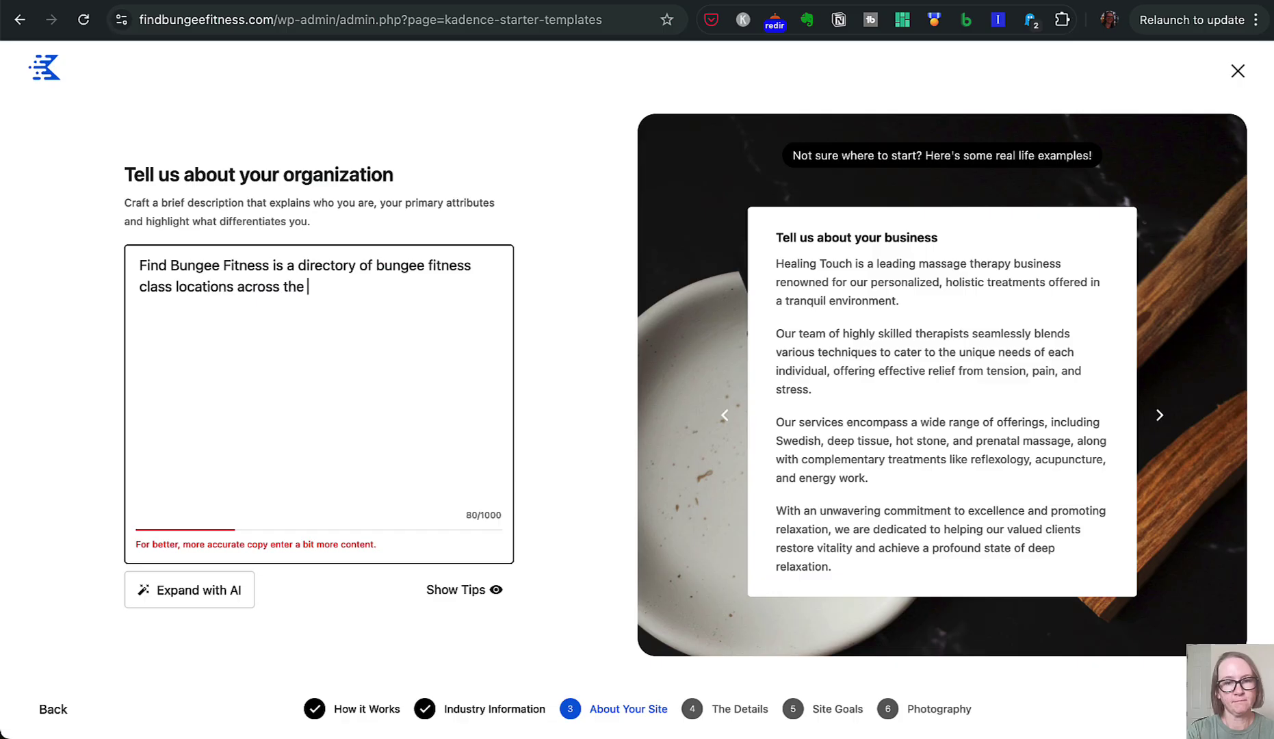
{"action": "type", "text": " United States by S"}
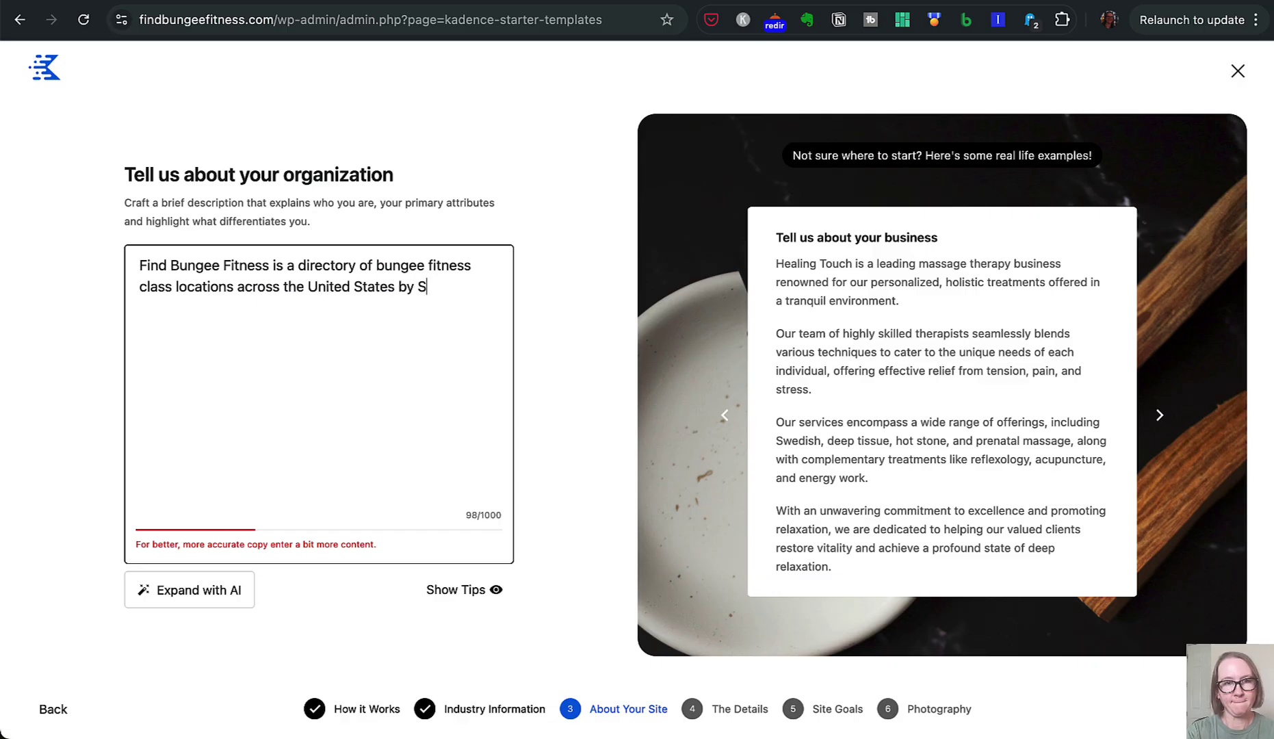
{"action": "type", "text": "tate and by City. "}
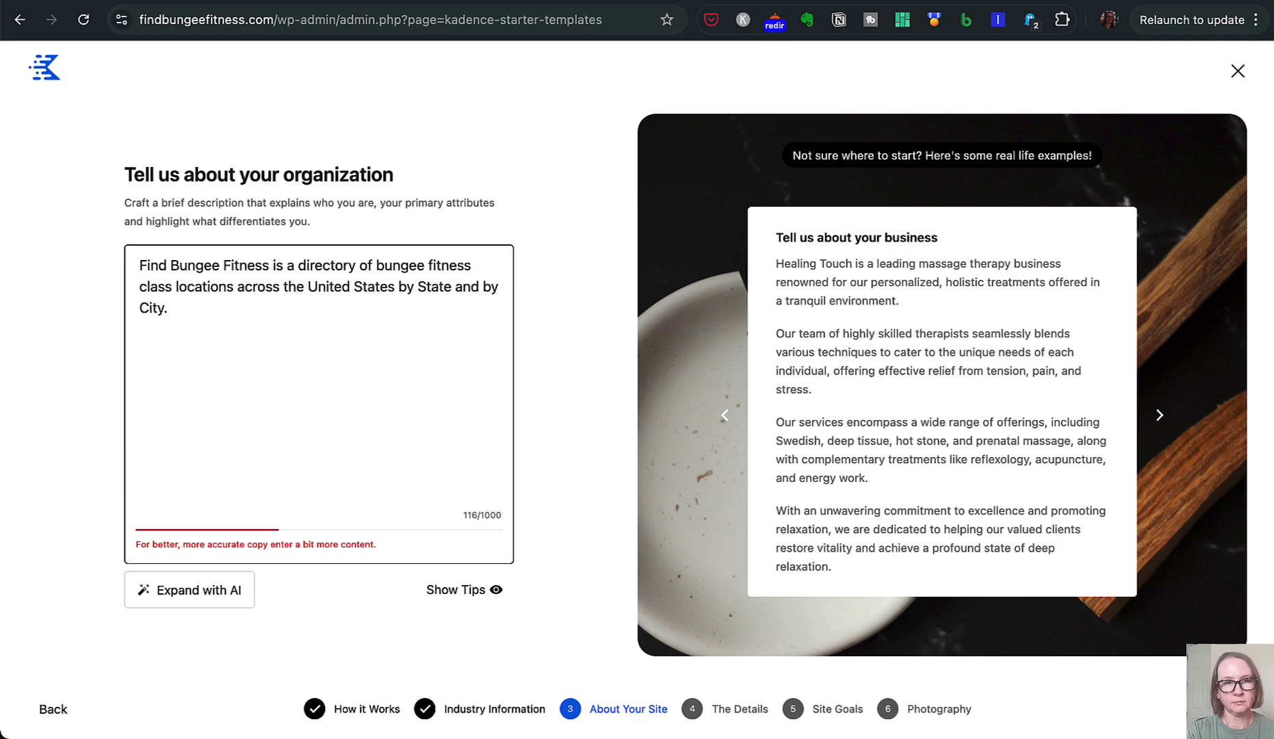
{"action": "type", "text": "We org"}
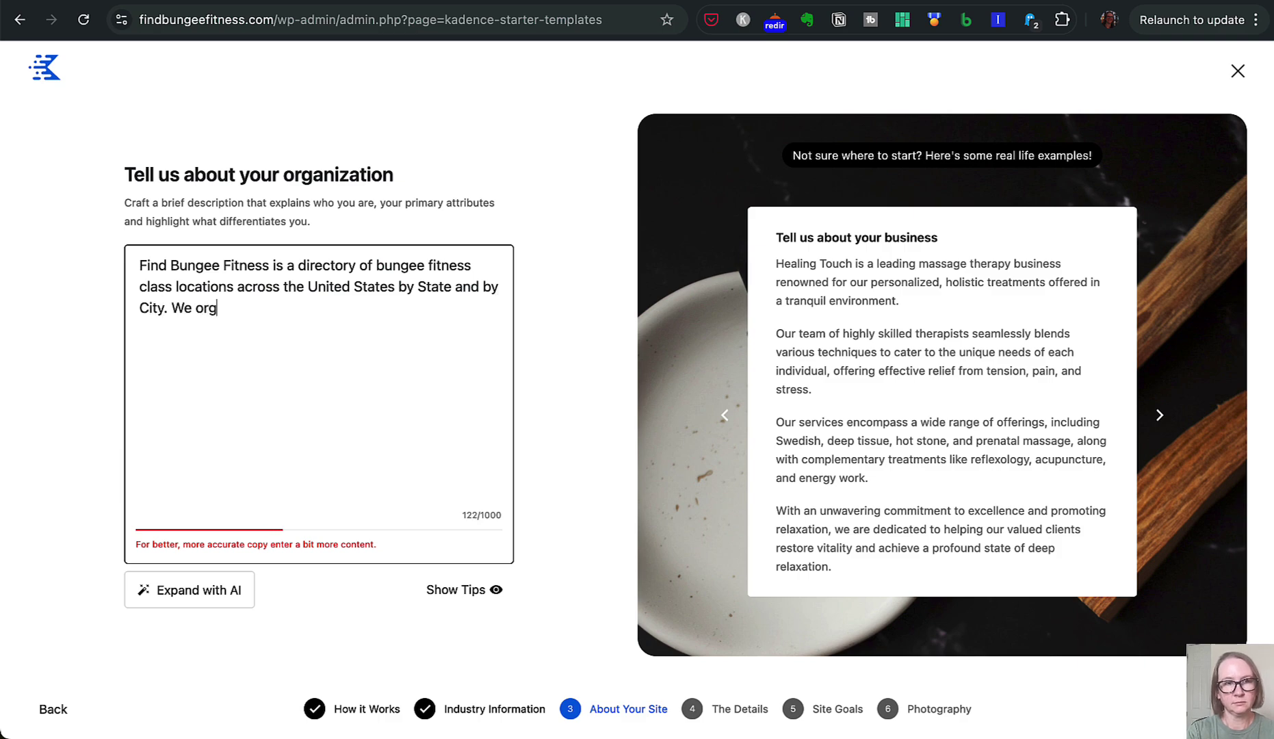
{"action": "type", "text": "anize and l"}
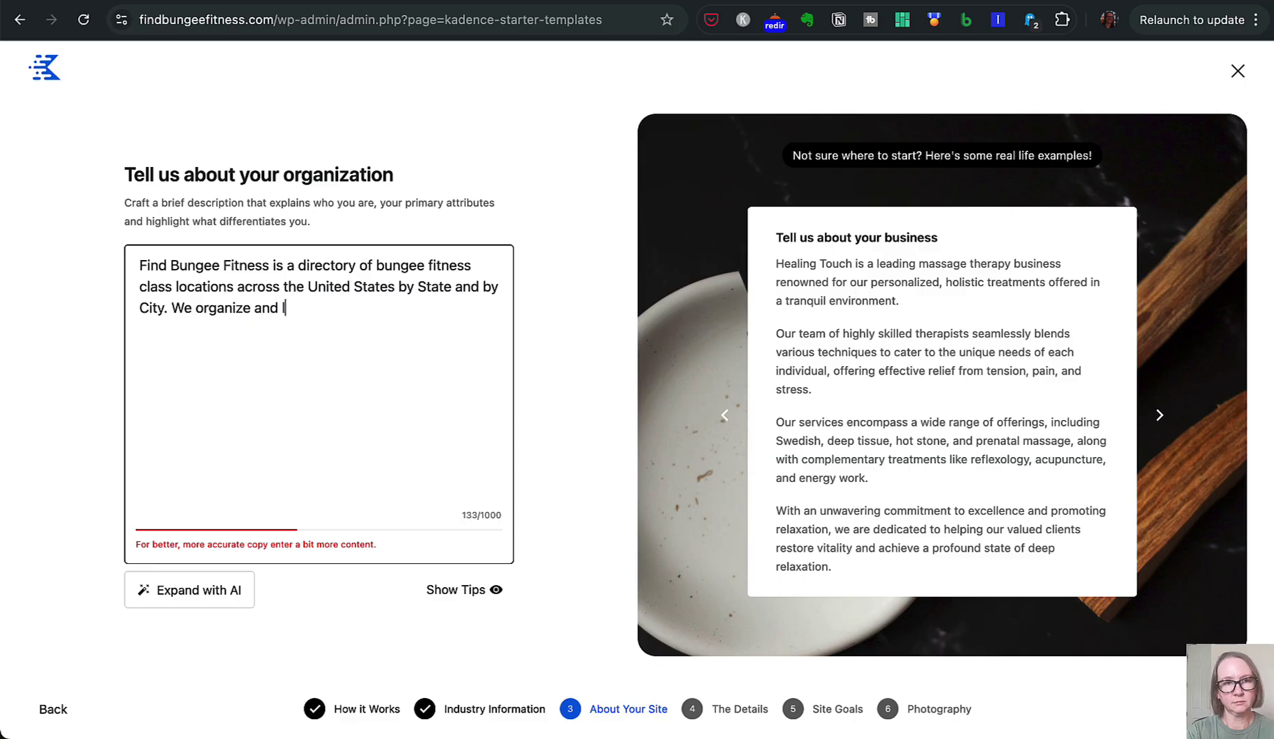
{"action": "type", "text": "ist the locations whwere"}
{"action": "key", "text": "BackSpace"}
{"action": "key", "text": "BackSpace"}
{"action": "key", "text": "BackSpace"}
{"action": "type", "text": "er"}
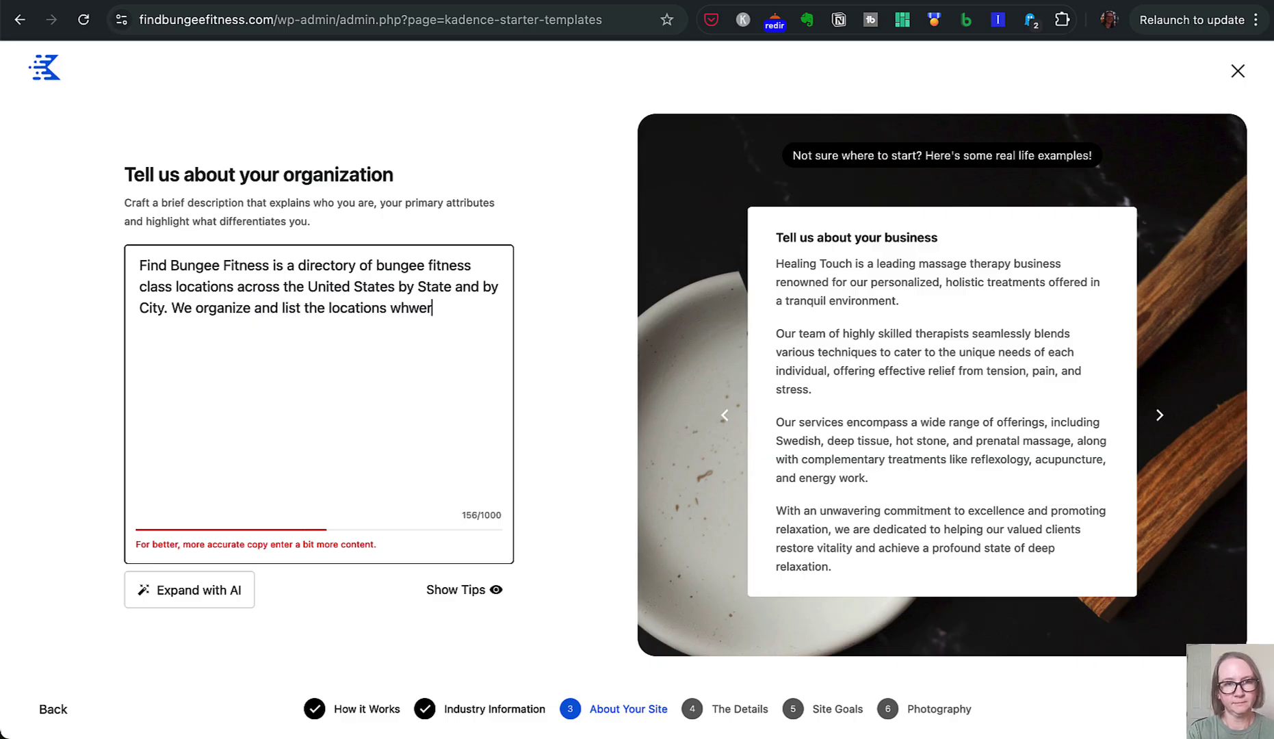
{"action": "key", "text": "BackSpace"}
{"action": "key", "text": "BackSpace"}
{"action": "key", "text": "BackSpace"}
{"action": "type", "text": "ere users "}
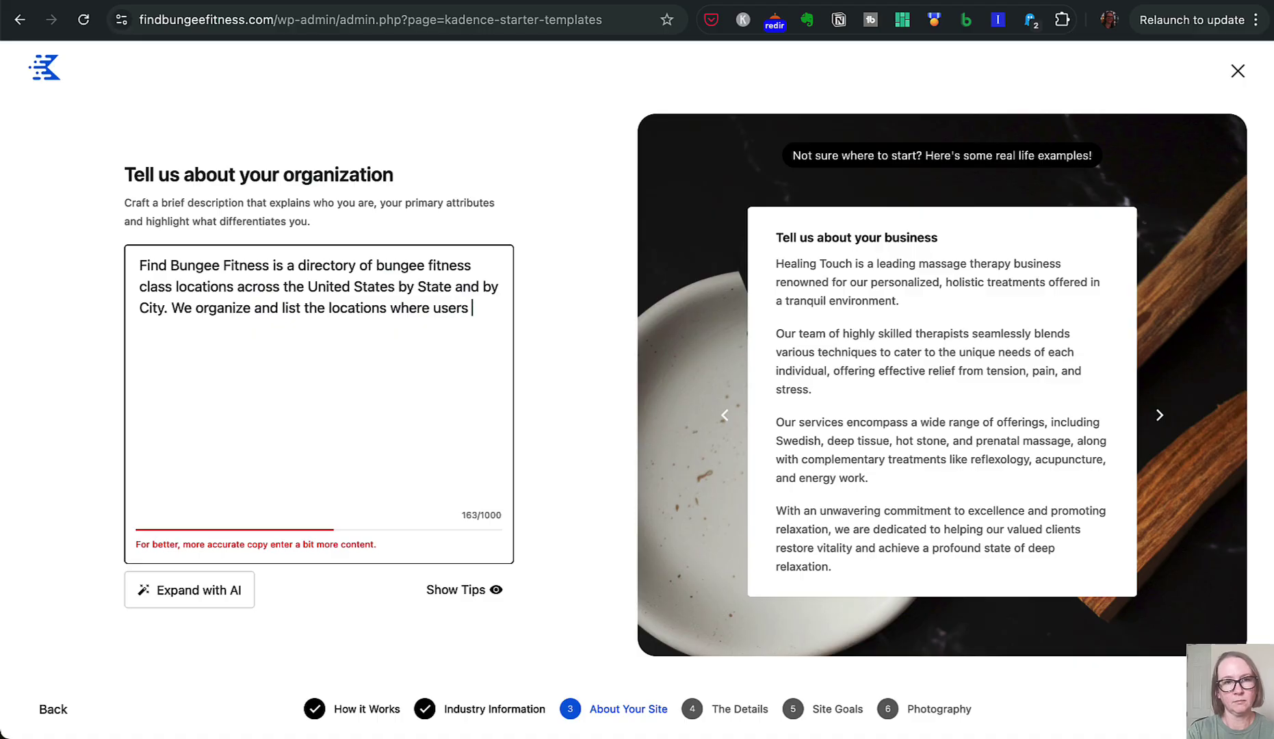
{"action": "type", "text": "can fi"}
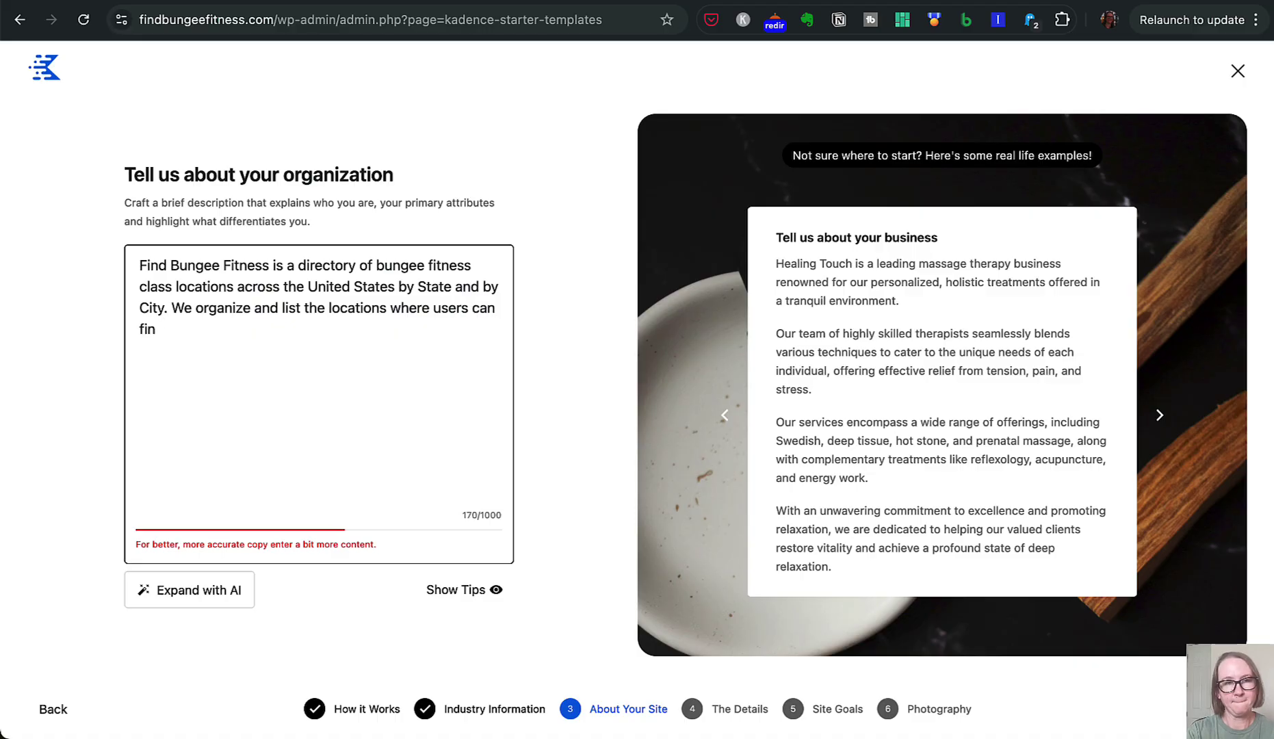
{"action": "type", "text": "nd a bungee fitn"}
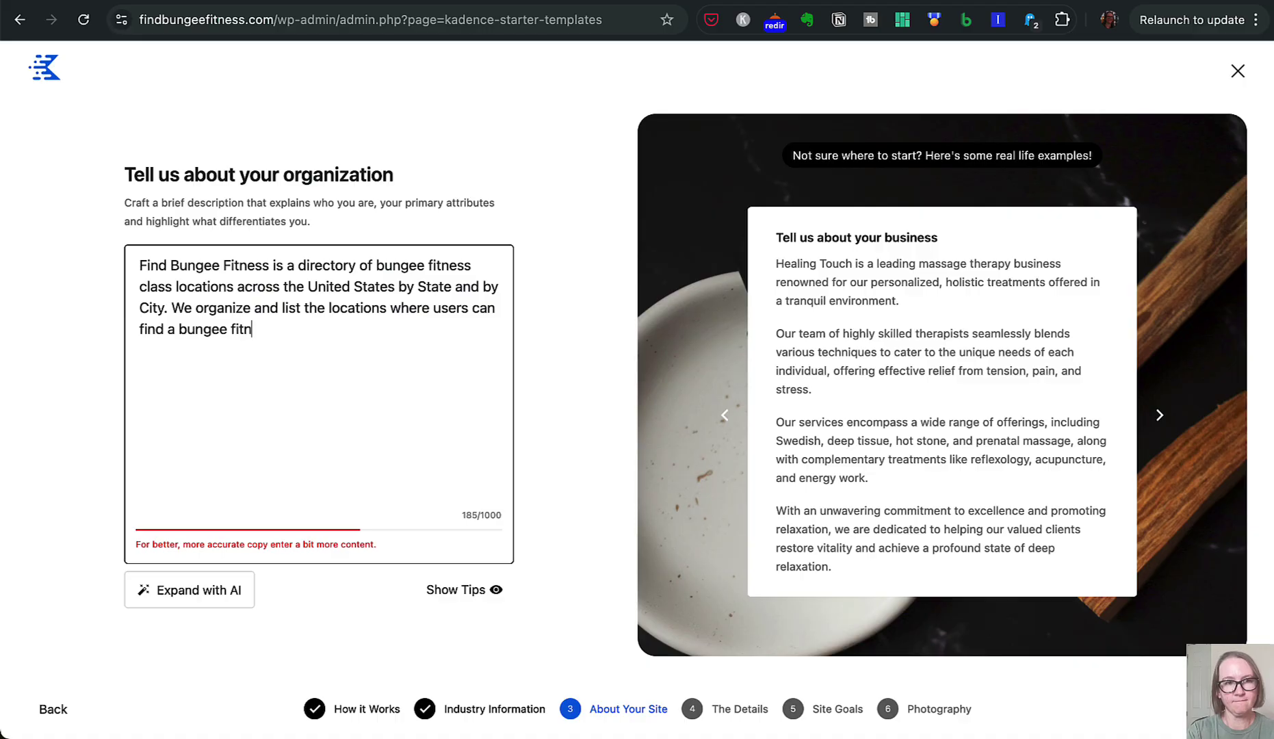
{"action": "key", "text": "BackSpace"}
{"action": "key", "text": "BackSpace"}
{"action": "key", "text": "BackSpace"}
{"action": "key", "text": "BackSpace"}
{"action": "type", "text": "work"}
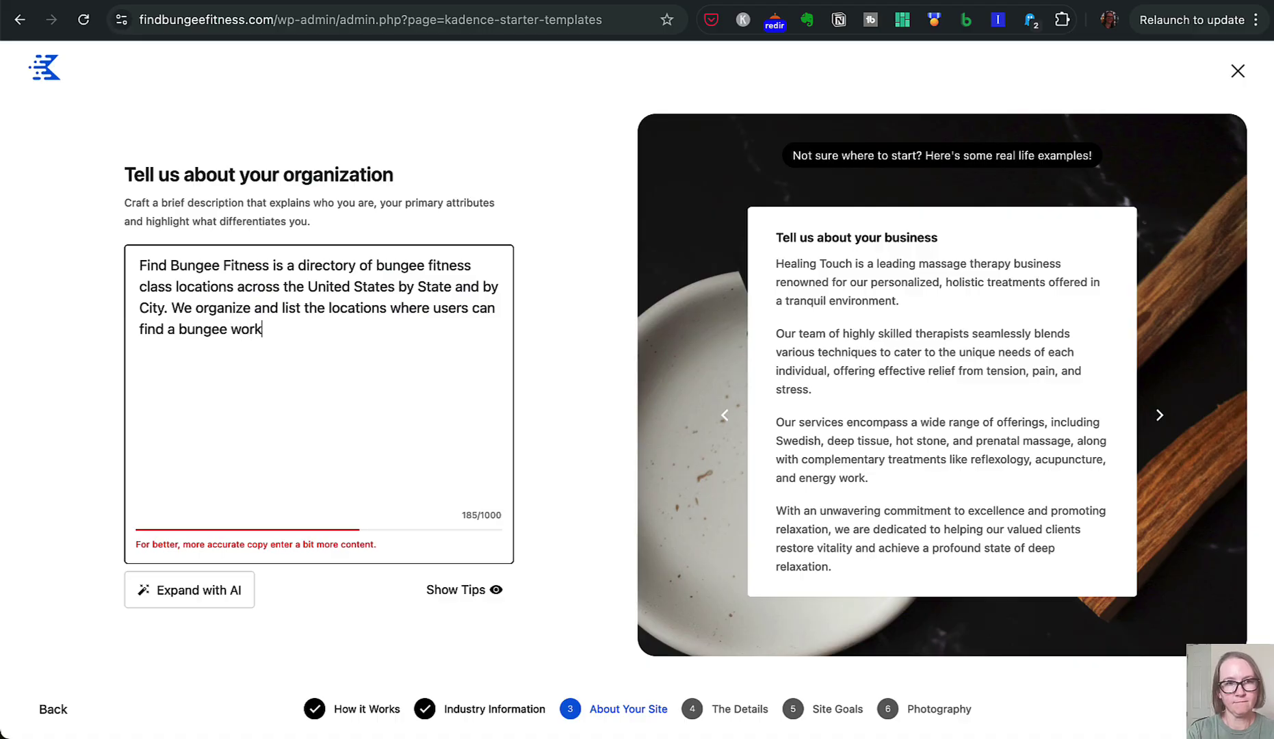
{"action": "type", "text": "out"}
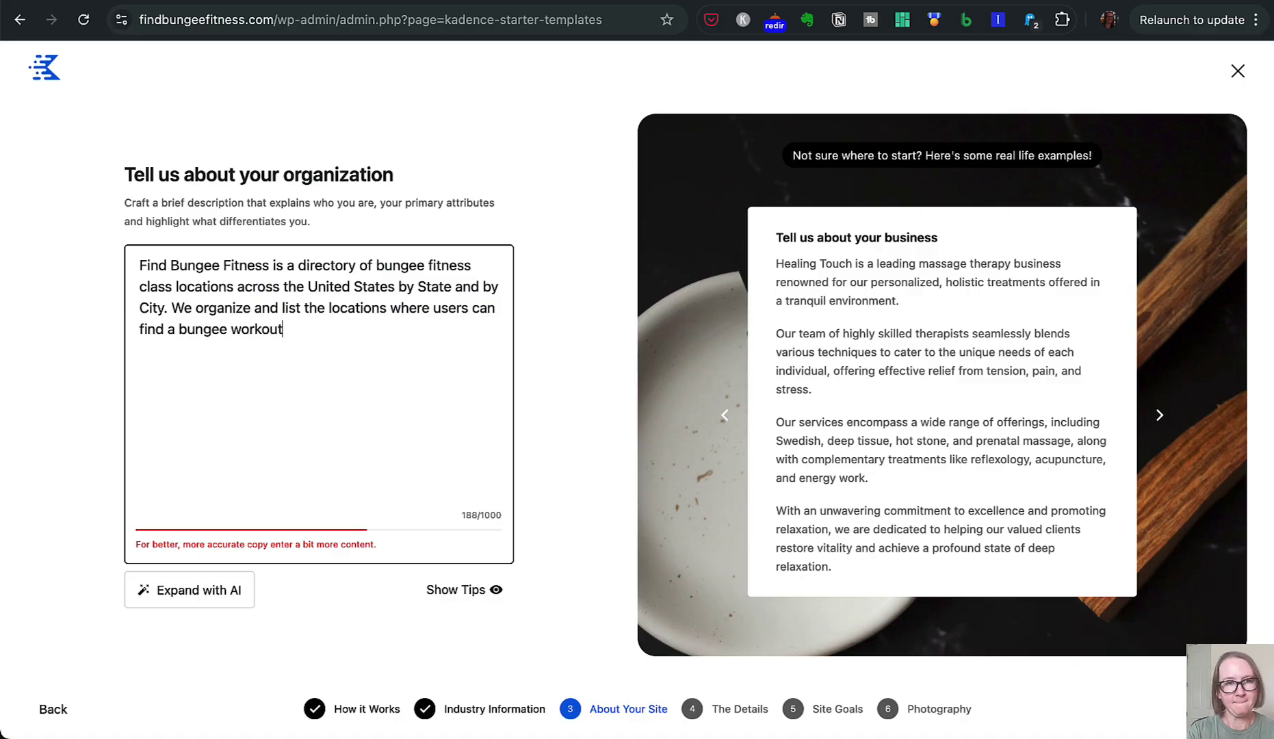
{"action": "type", "text": " class in their "}
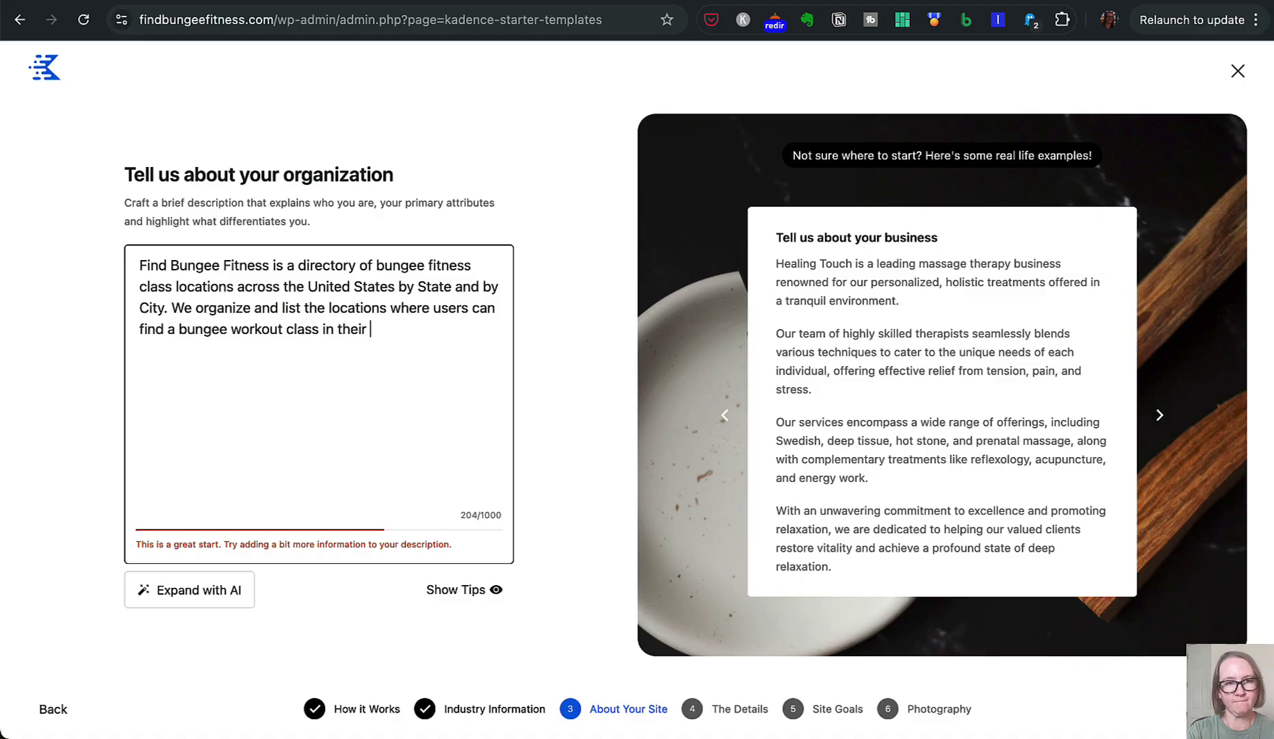
{"action": "type", "text": "local area."}
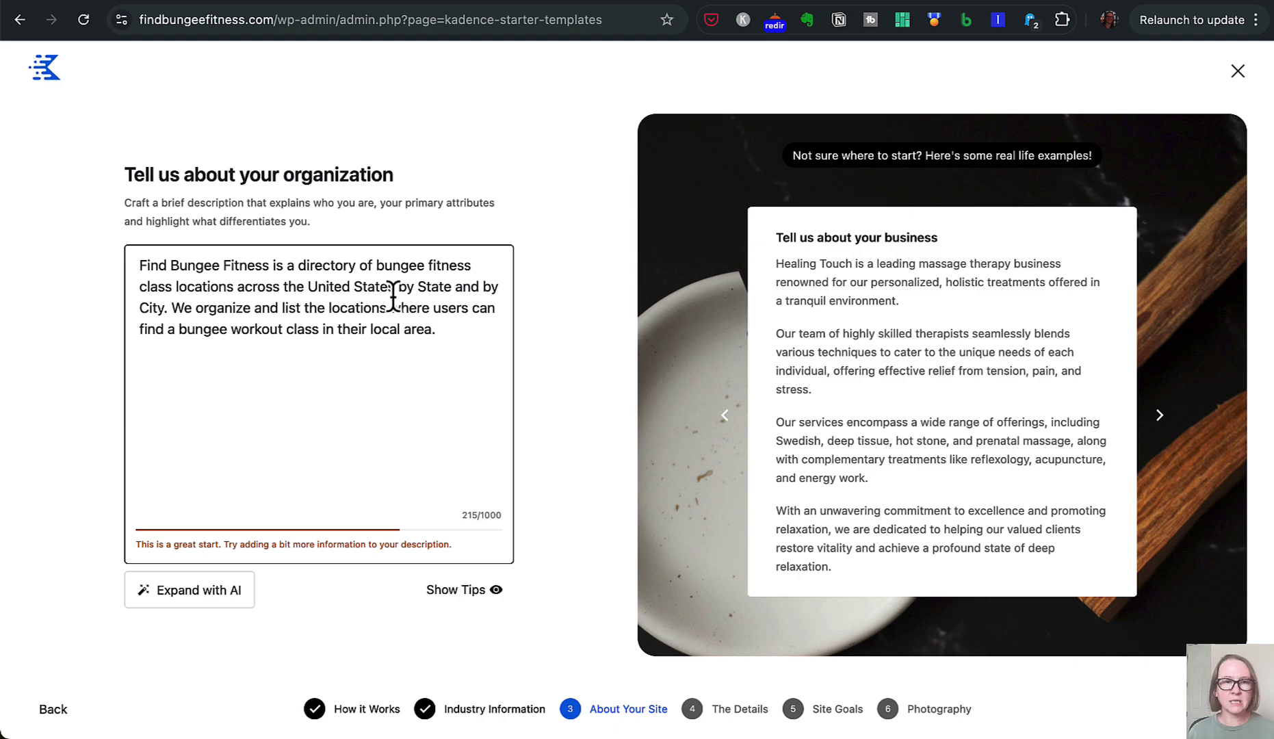
{"action": "left_click_drag", "start_coordinate": [436, 330], "coordinate": [132, 265]}
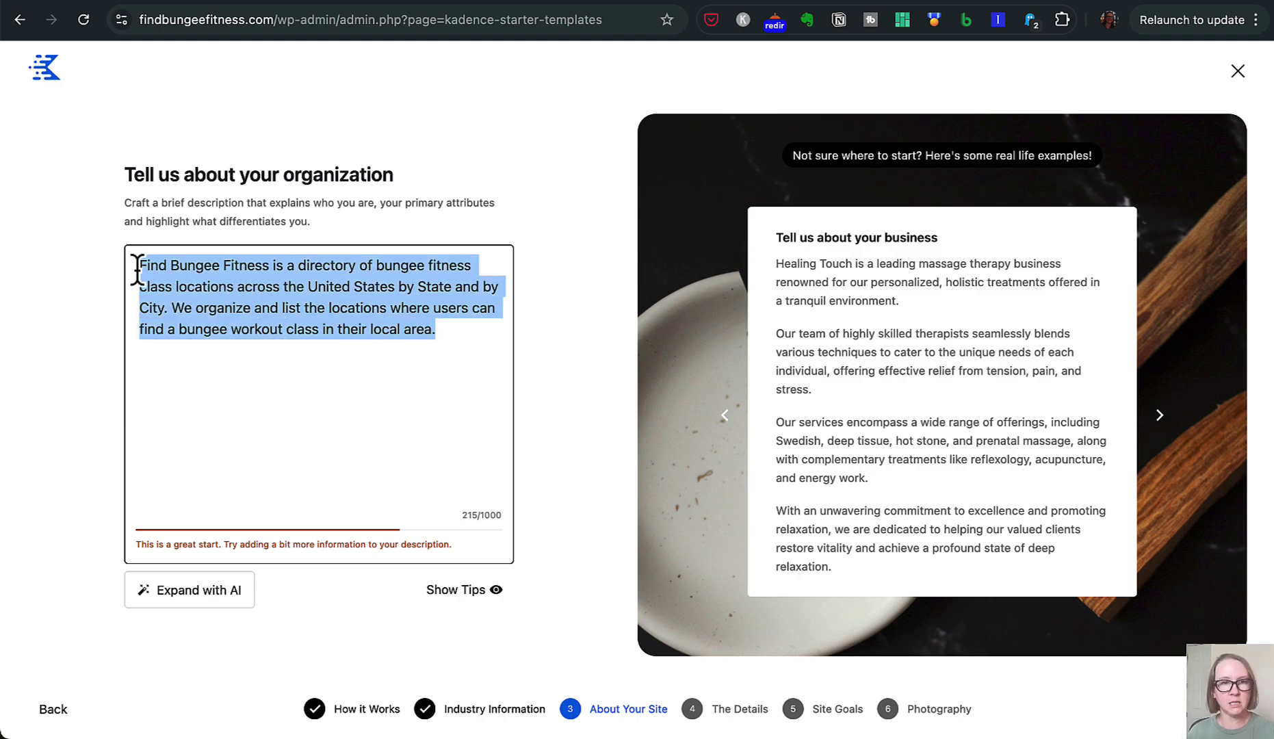
{"action": "left_click", "coordinate": [241, 332]}
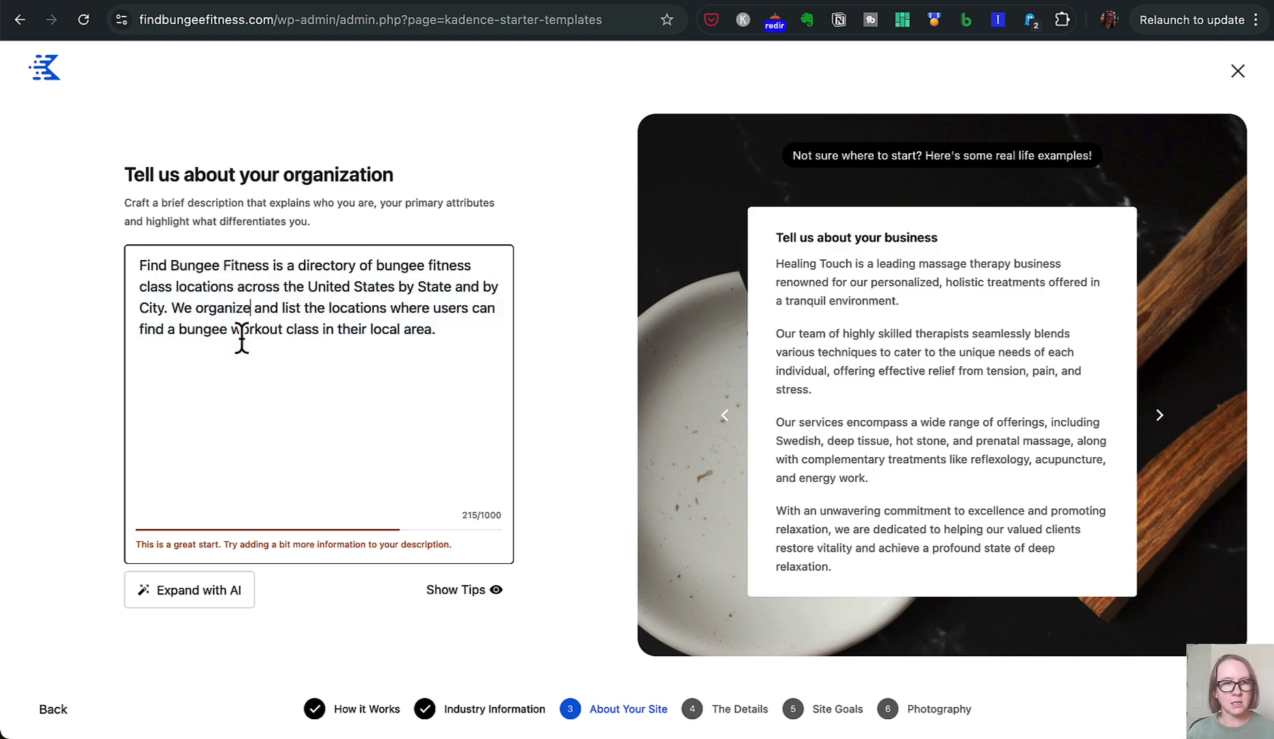
- Expand the description with AI into two paragraphs, review it, and advance to The Details
{"action": "left_click", "coordinate": [218, 601]}
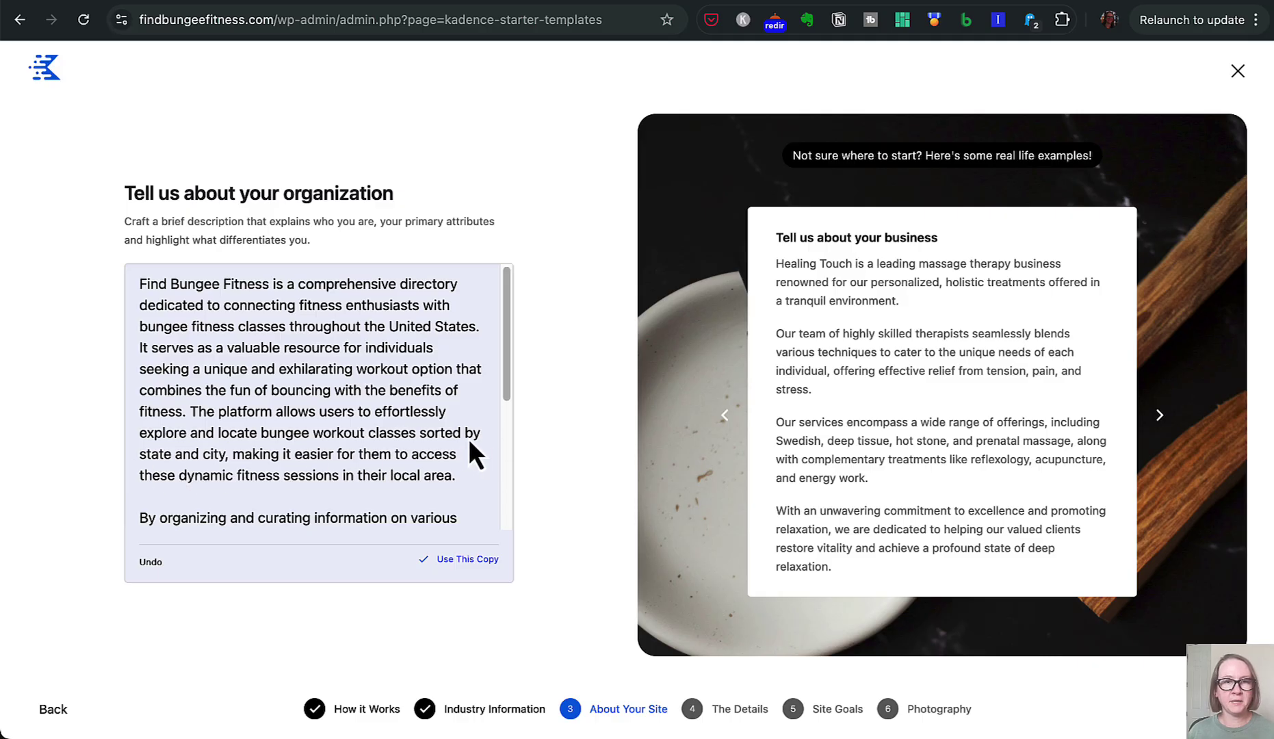
{"action": "scroll", "coordinate": [468, 438], "scroll_direction": "down", "scroll_amount": 1}
{"action": "scroll", "coordinate": [468, 438], "scroll_direction": "down", "scroll_amount": 5}
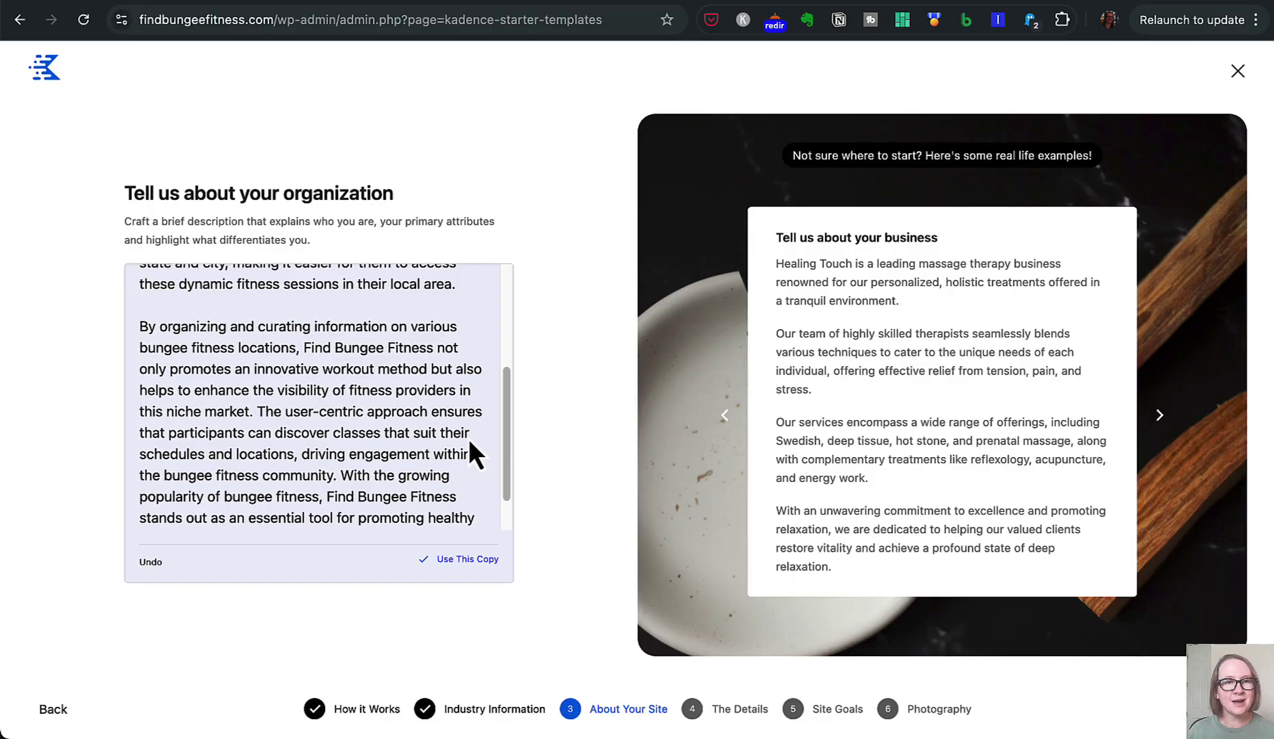
{"action": "scroll", "coordinate": [468, 438], "scroll_direction": "down", "scroll_amount": 2}
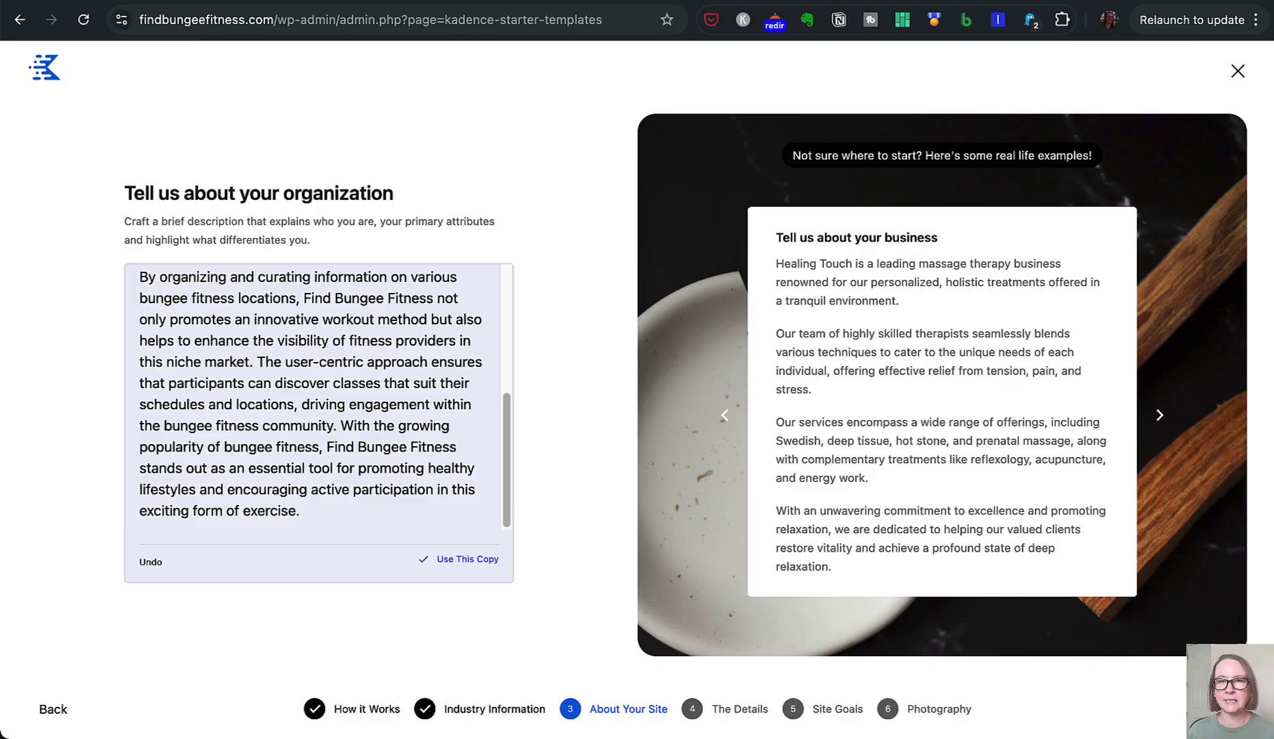
{"action": "left_click", "coordinate": [1224, 708]}
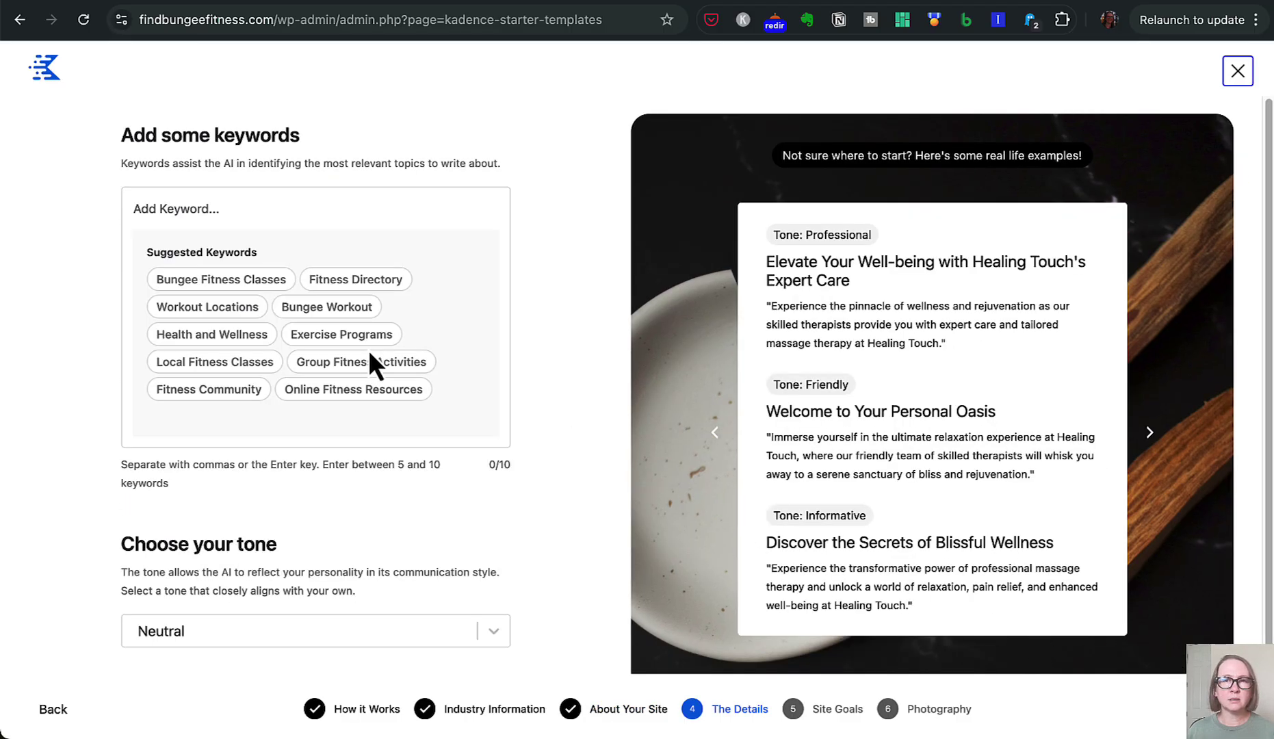
- Add keywords Fitness Directory, Local Fitness Classes, Bungee Fitness Classes, Workout Locations and 'exercise class directory'
{"action": "left_click", "coordinate": [335, 281]}
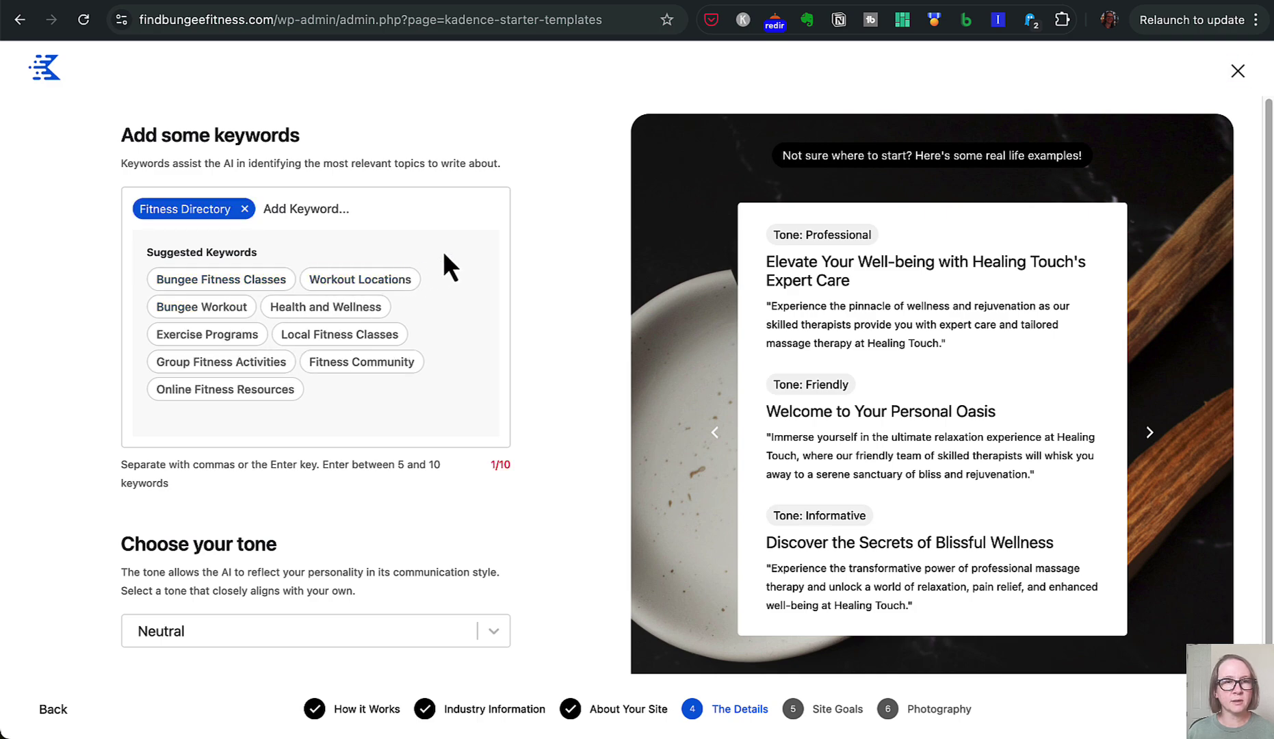
{"action": "left_click", "coordinate": [400, 335]}
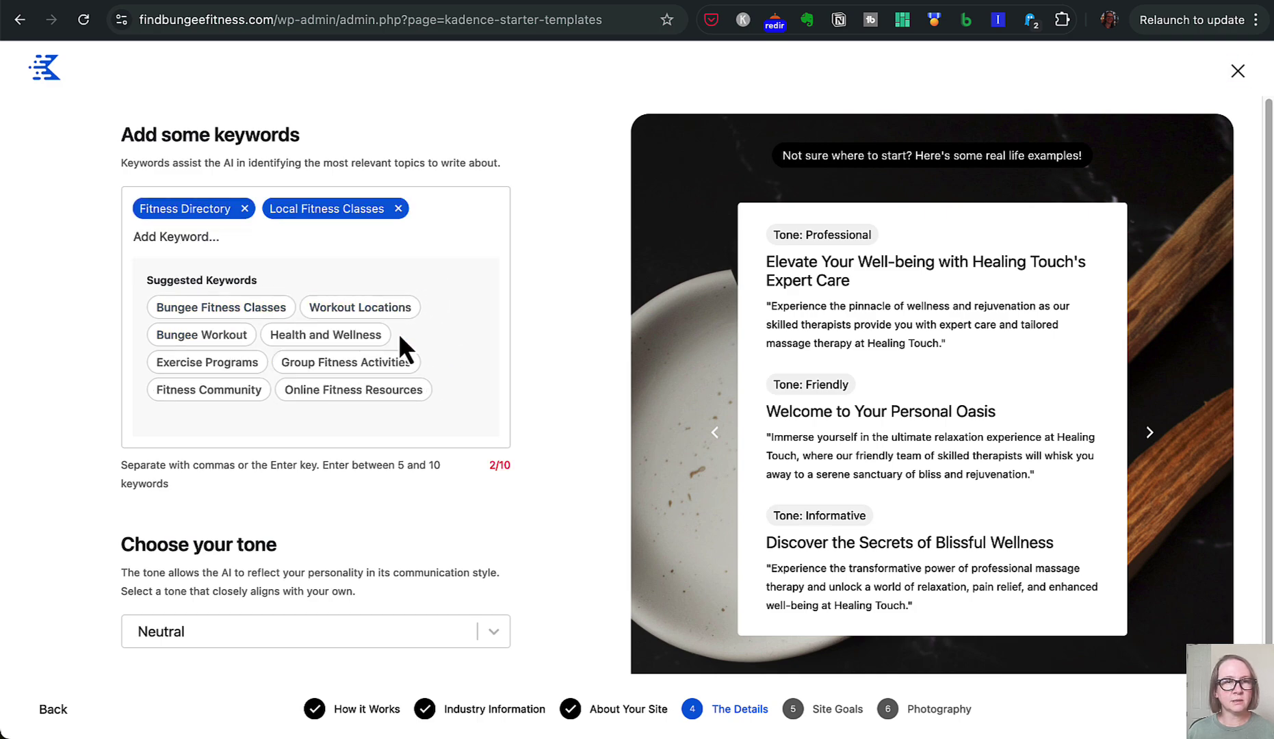
{"action": "left_click", "coordinate": [279, 315]}
{"action": "left_click", "coordinate": [250, 315]}
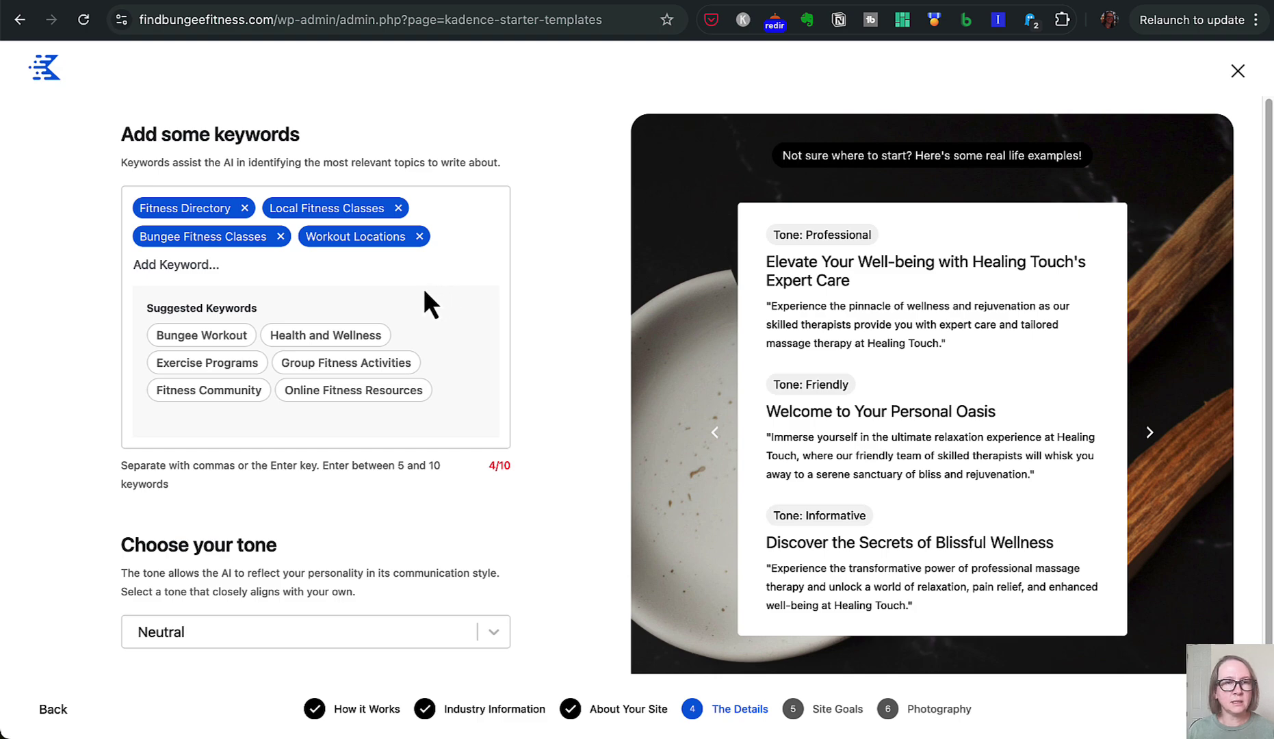
{"action": "left_click", "coordinate": [223, 265]}
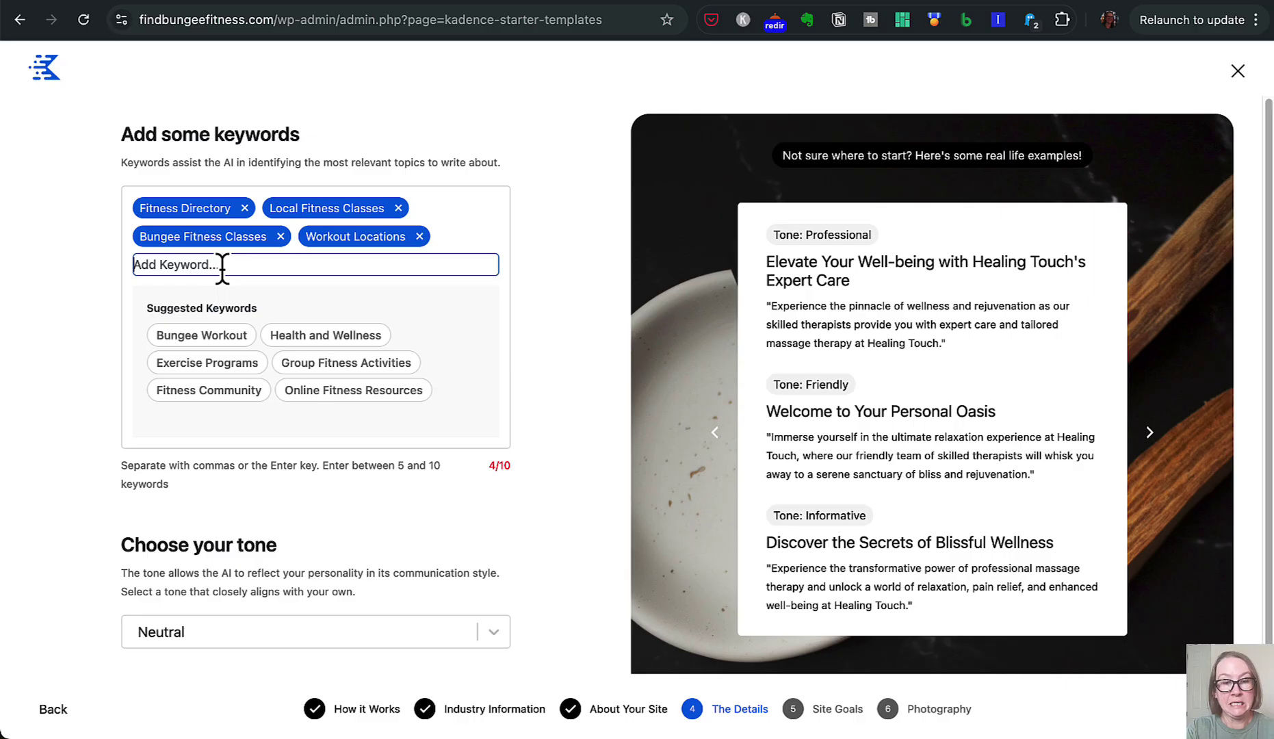
{"action": "type", "text": "exercis"}
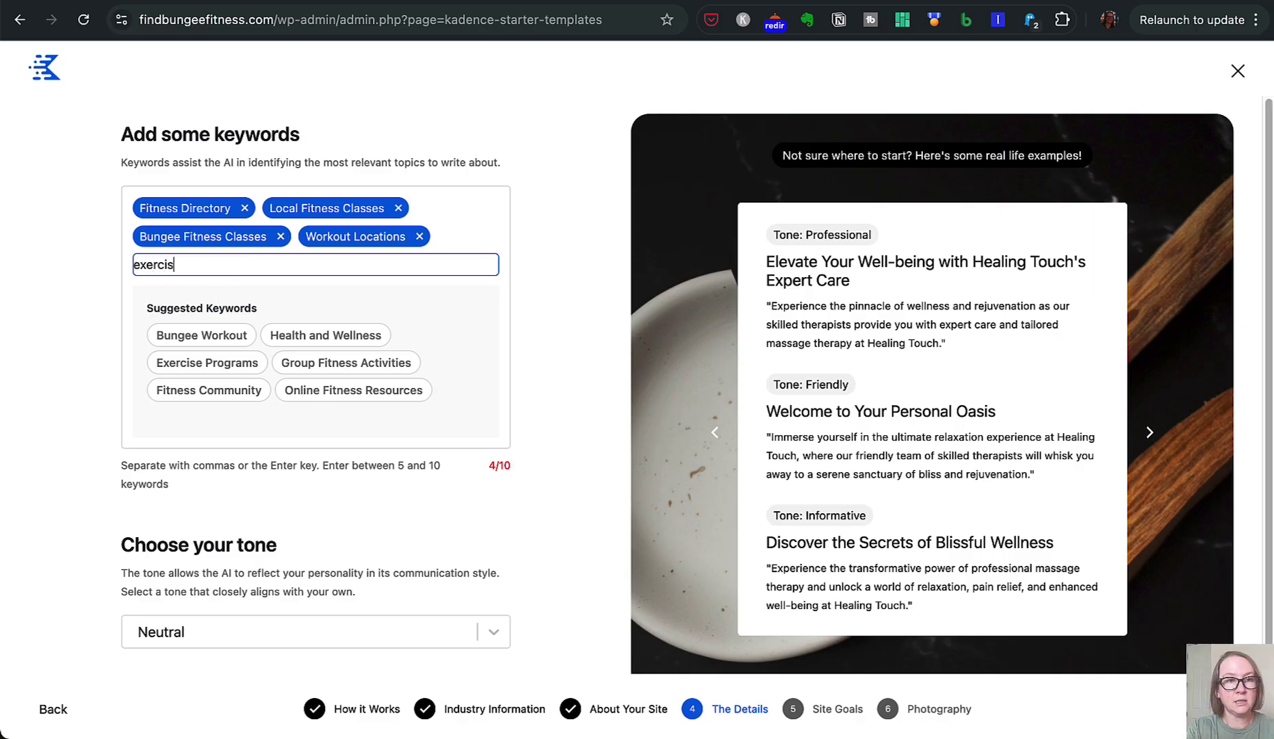
{"action": "type", "text": "e class d"}
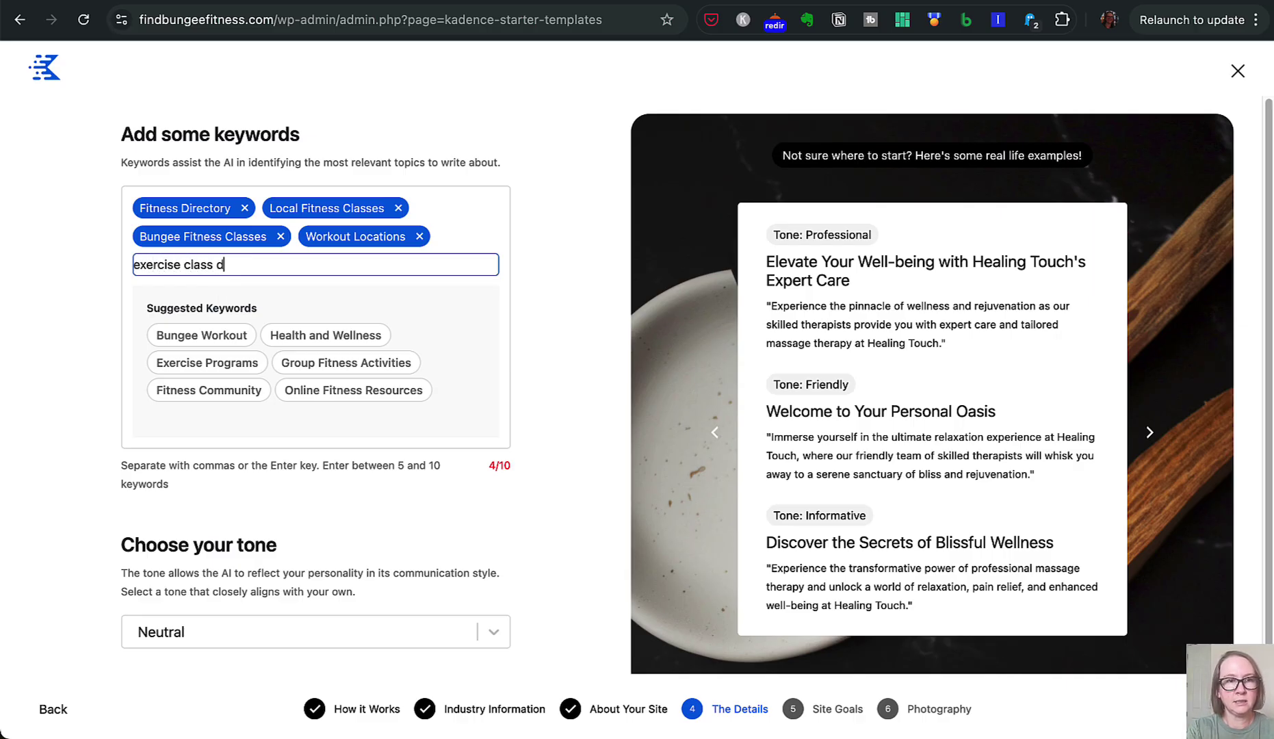
{"action": "type", "text": "irectory"}
{"action": "key", "text": "Return"}
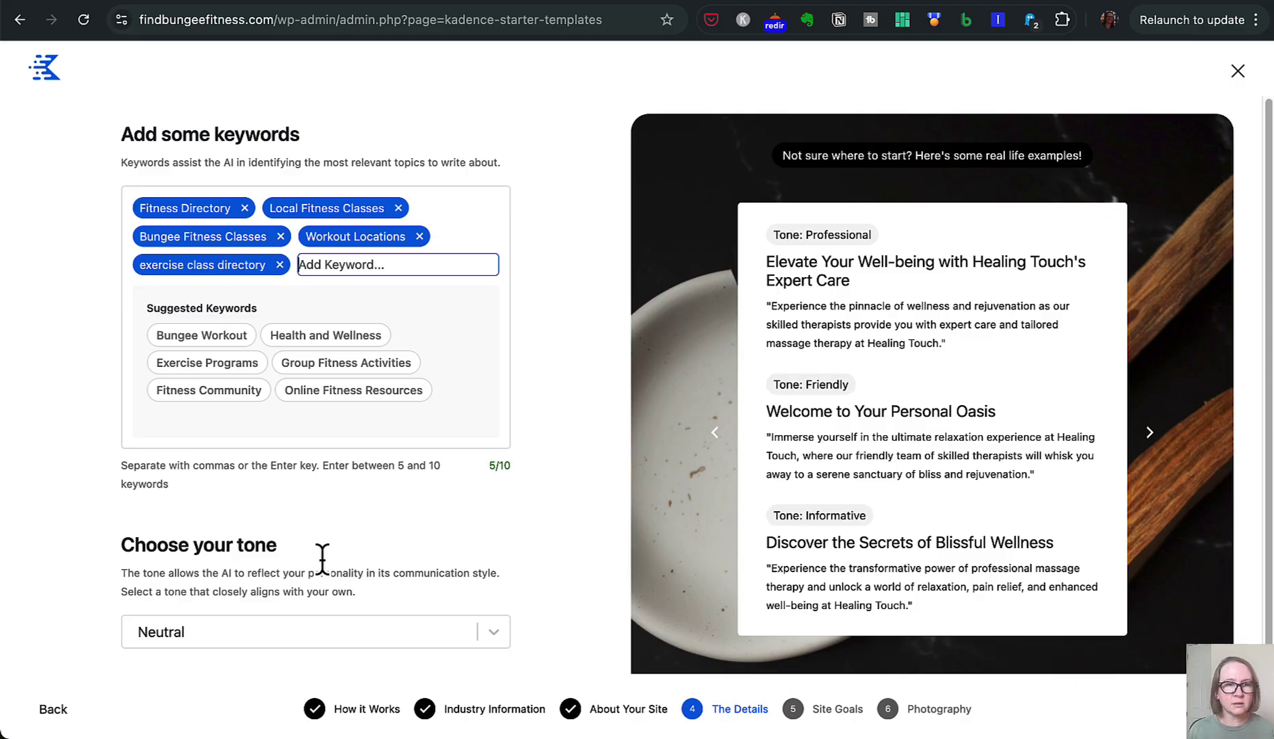
{"action": "scroll", "coordinate": [410, 581], "scroll_direction": "down", "scroll_amount": 1}
- Set the writing tone to Friendly
{"action": "left_click", "coordinate": [494, 616]}
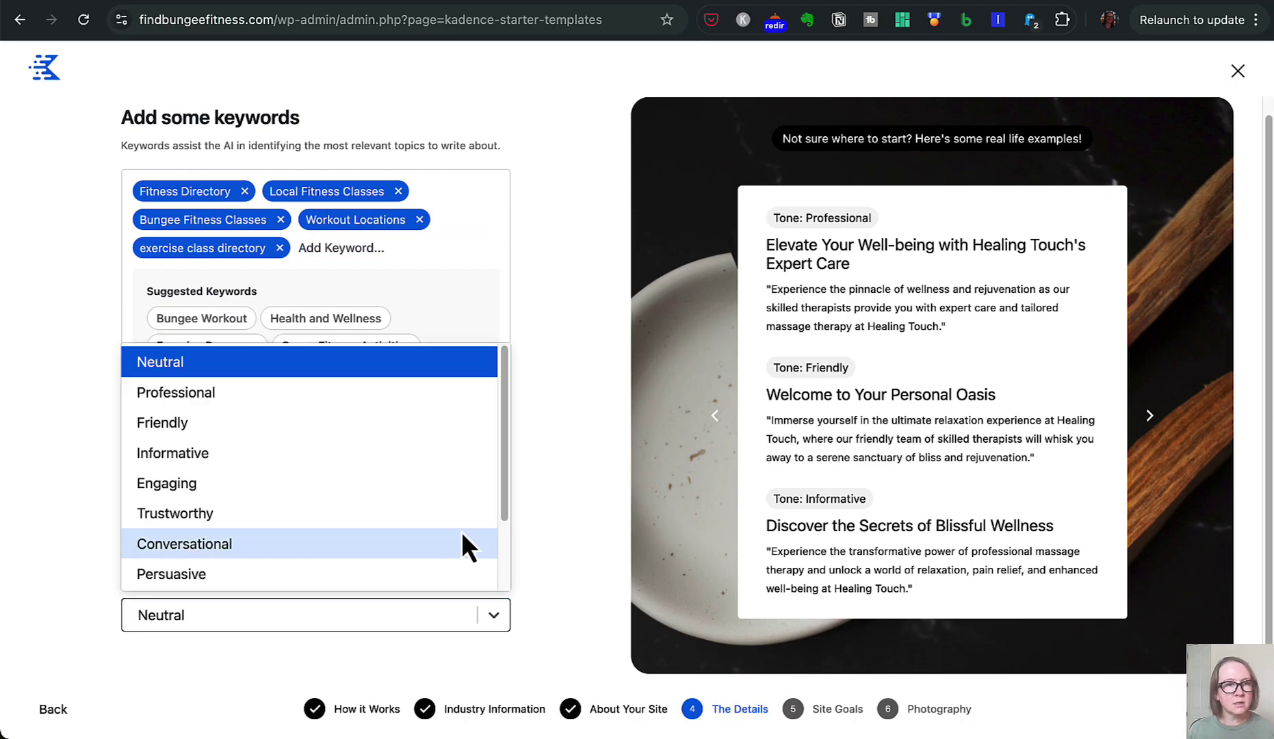
{"action": "scroll", "coordinate": [316, 429], "scroll_direction": "down", "scroll_amount": 3}
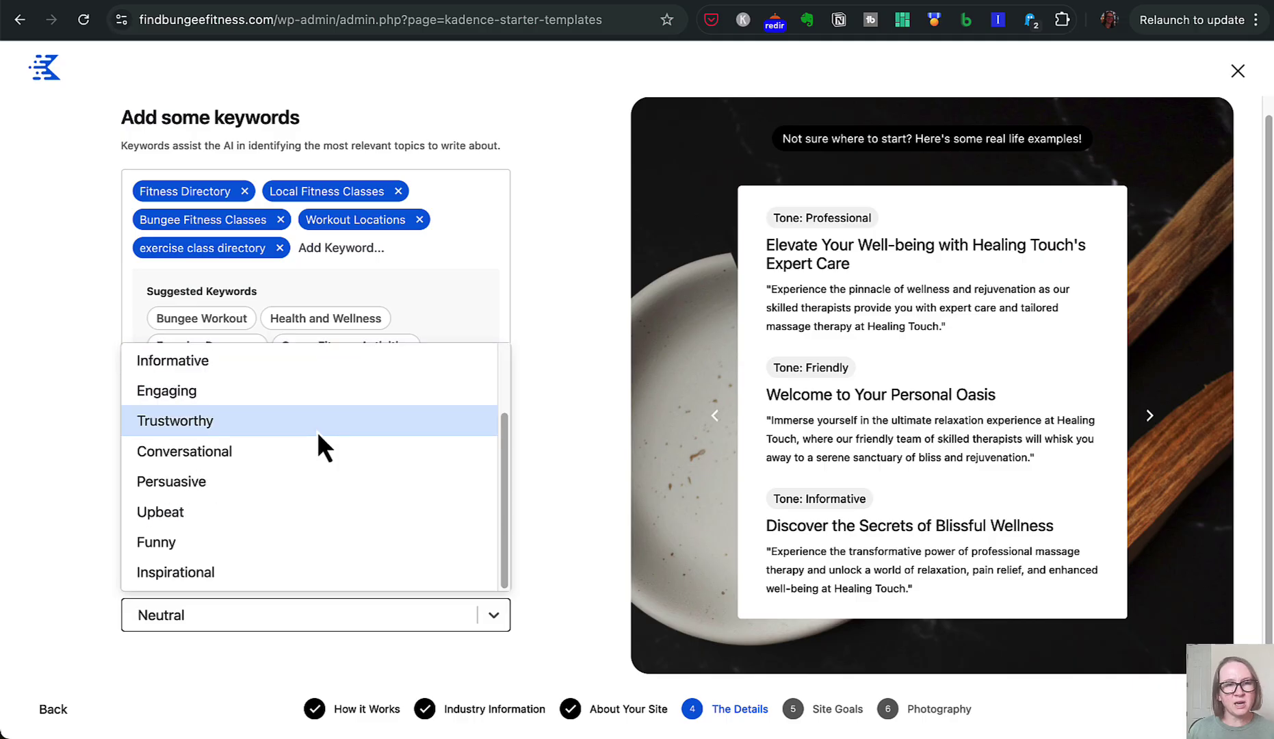
{"action": "scroll", "coordinate": [317, 431], "scroll_direction": "up", "scroll_amount": 3}
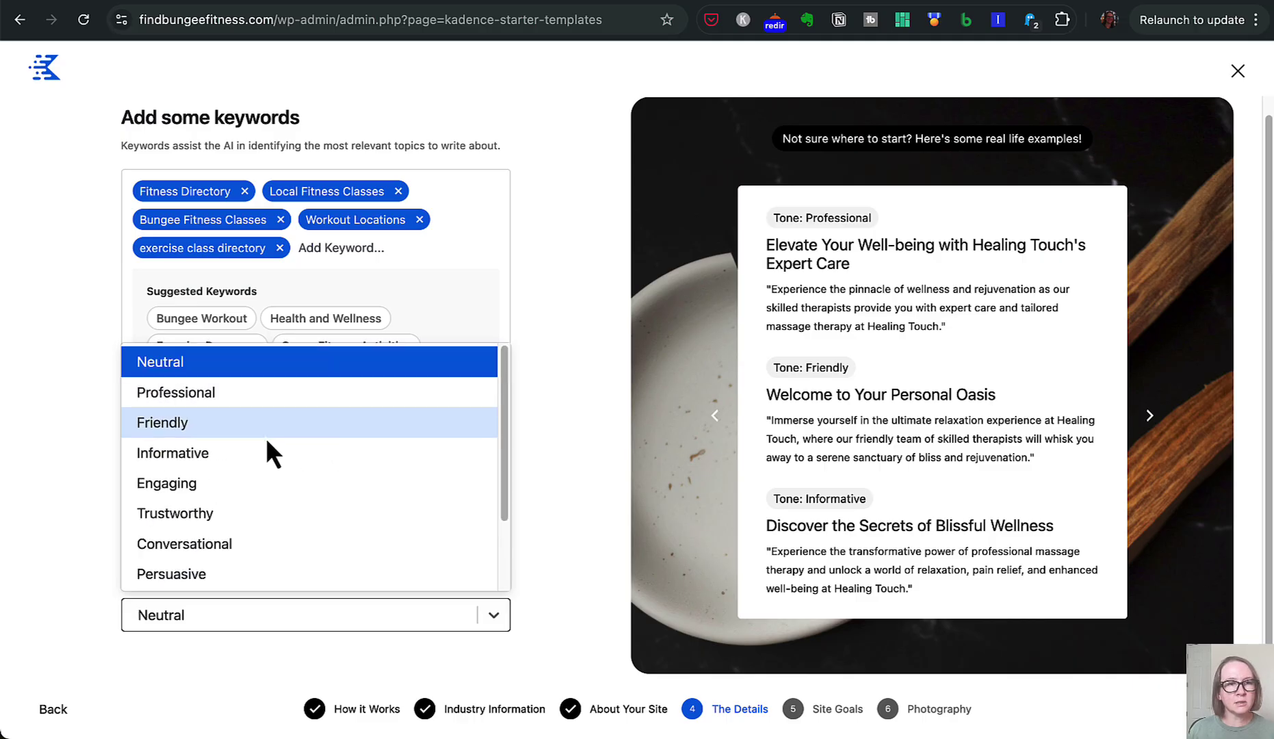
{"action": "left_click", "coordinate": [245, 431]}
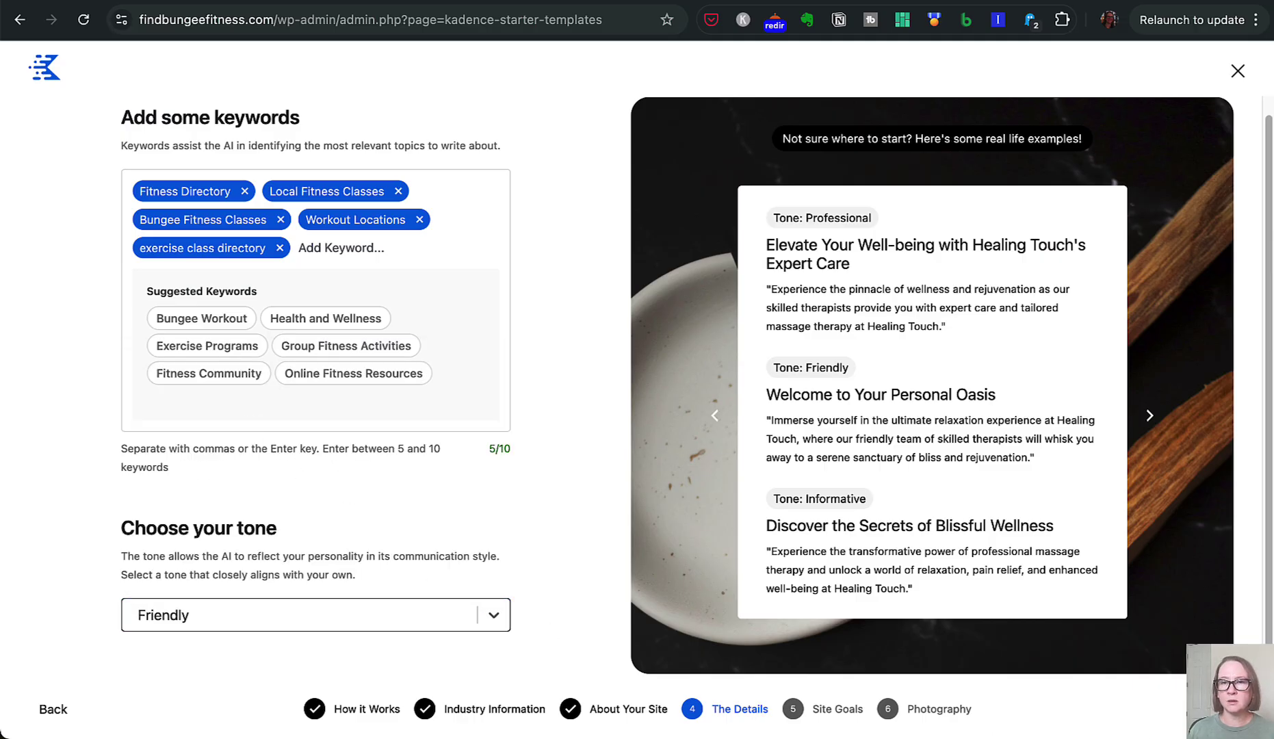
- Browse three more slides of tone examples in the carousel
{"action": "left_click", "coordinate": [1149, 417]}
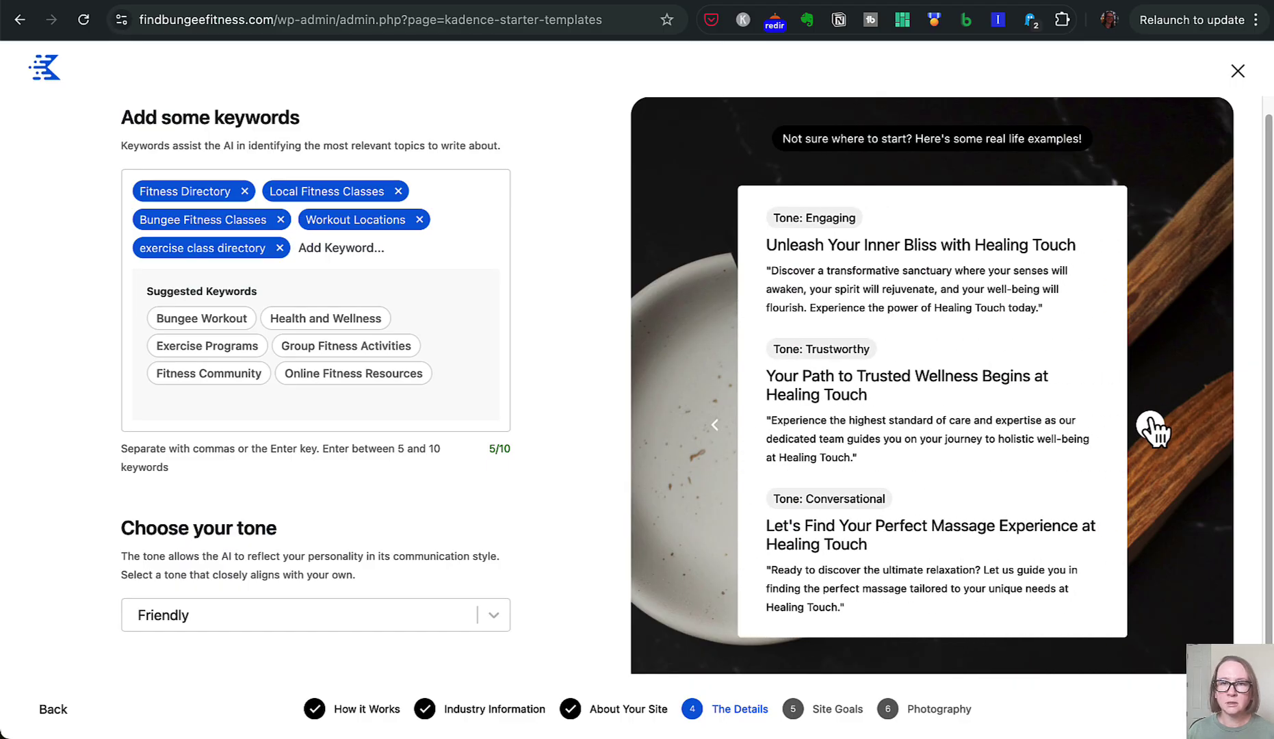
{"action": "left_click", "coordinate": [1152, 426]}
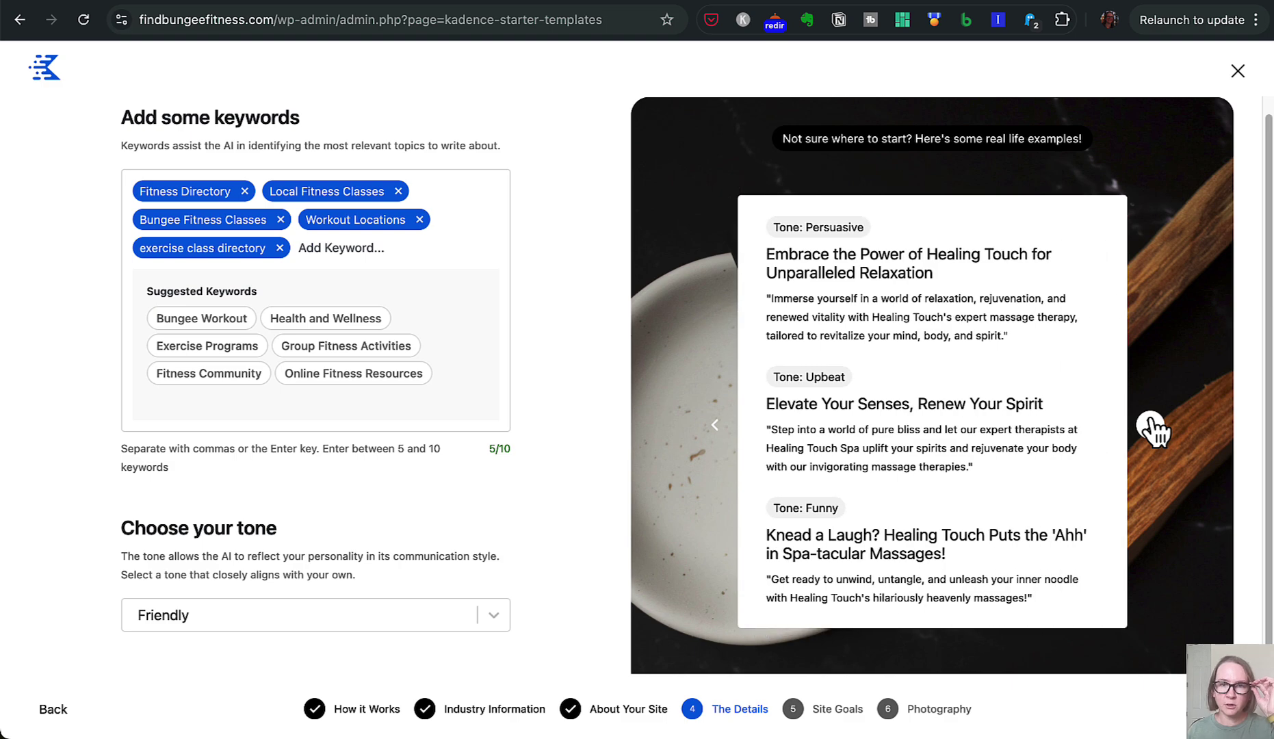
{"action": "left_click", "coordinate": [1152, 426]}
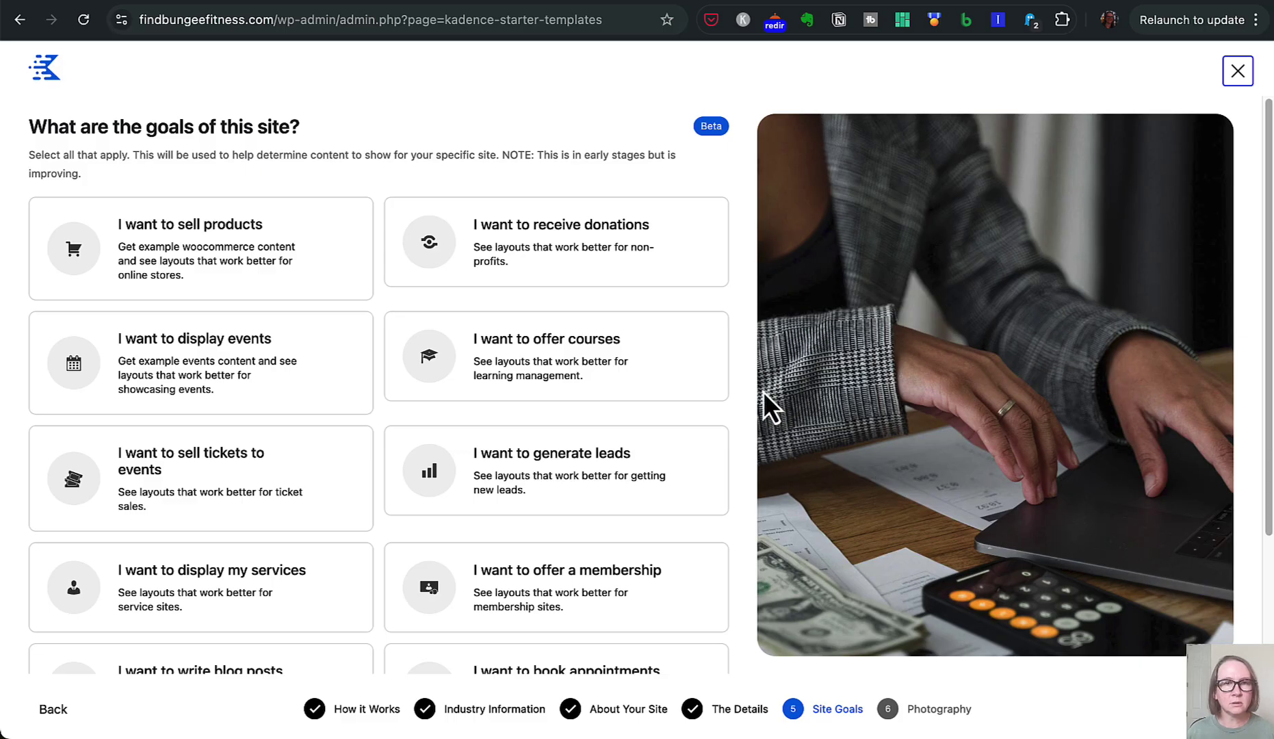
- Review the Site Goals cards and choose 'I want to generate leads'
{"action": "scroll", "coordinate": [742, 416], "scroll_direction": "down", "scroll_amount": 3}
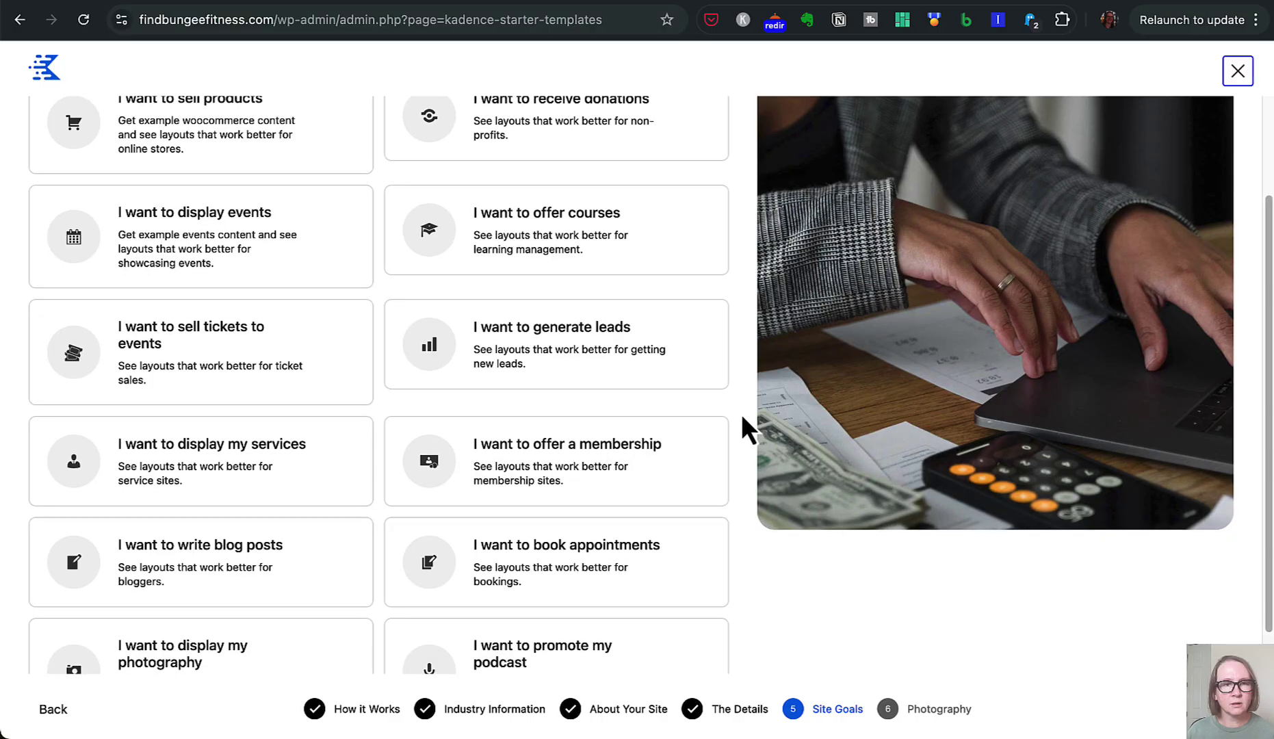
{"action": "scroll", "coordinate": [743, 417], "scroll_direction": "down", "scroll_amount": 2}
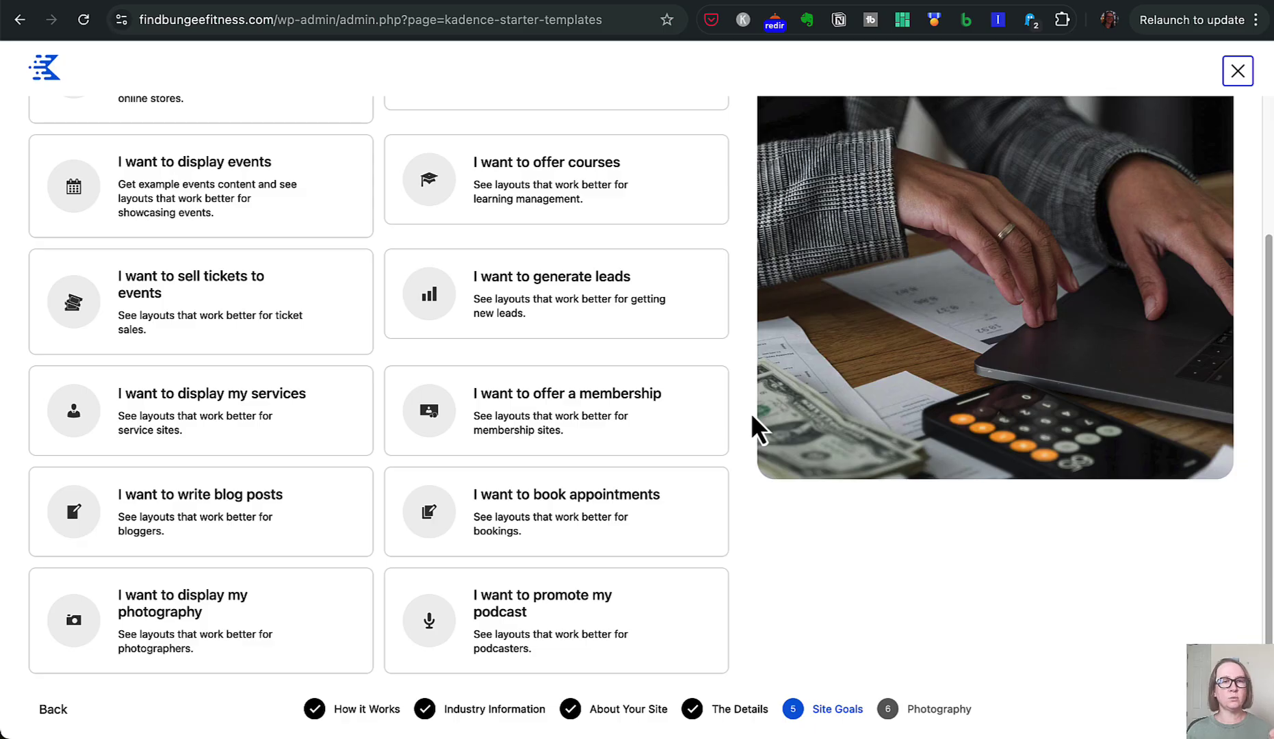
{"action": "scroll", "coordinate": [751, 413], "scroll_direction": "up", "scroll_amount": 5}
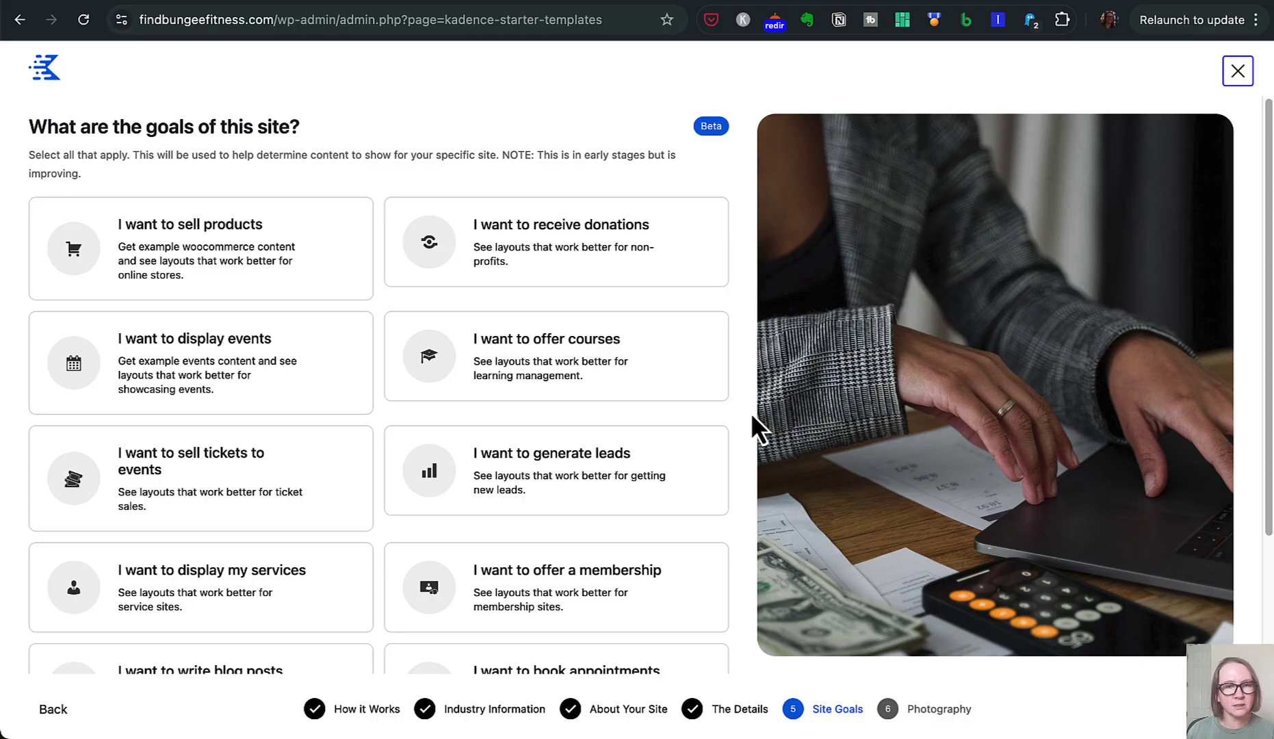
{"action": "scroll", "coordinate": [752, 419], "scroll_direction": "down", "scroll_amount": 2}
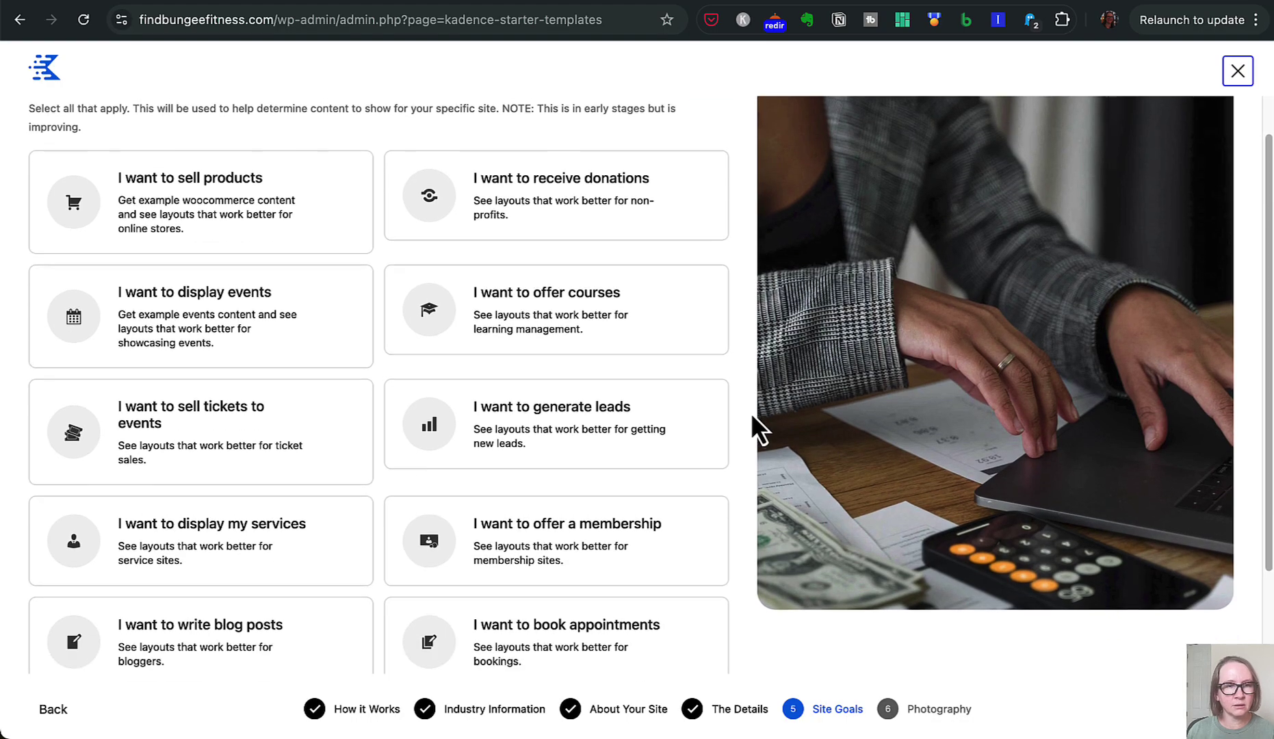
{"action": "scroll", "coordinate": [752, 418], "scroll_direction": "down", "scroll_amount": 2}
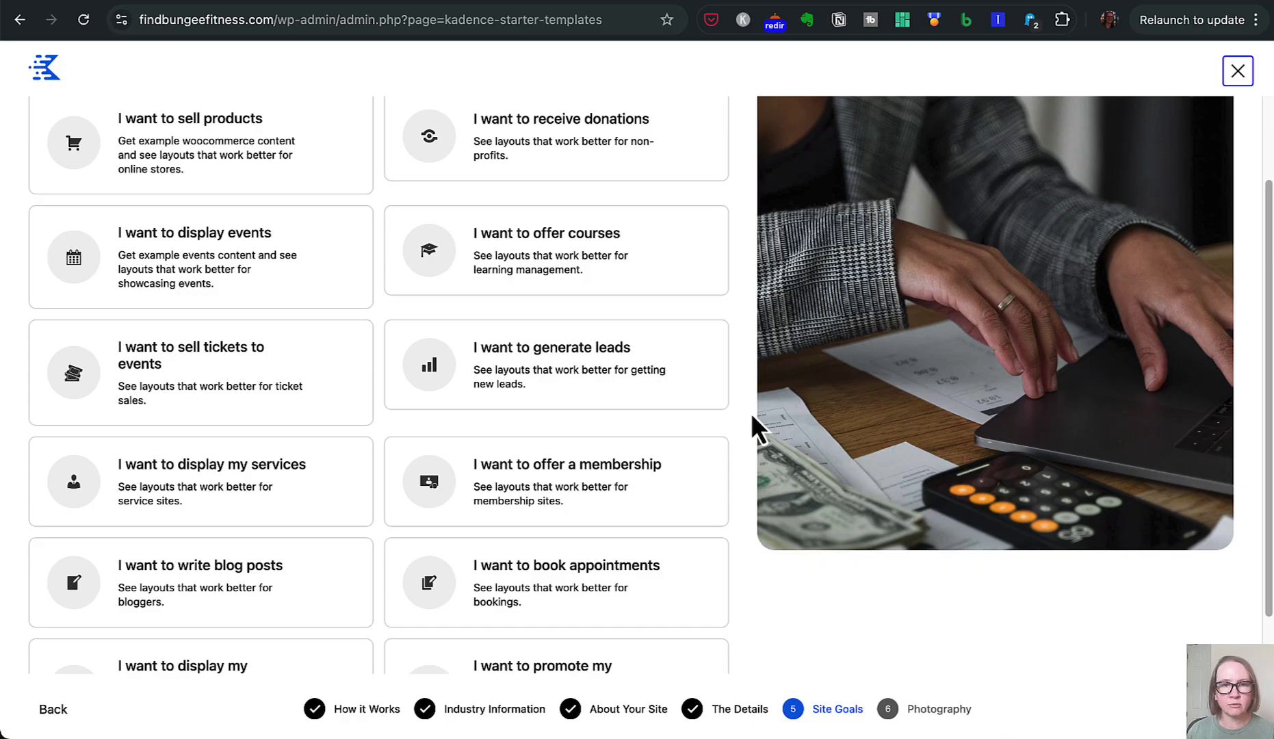
{"action": "scroll", "coordinate": [752, 417], "scroll_direction": "down", "scroll_amount": 3}
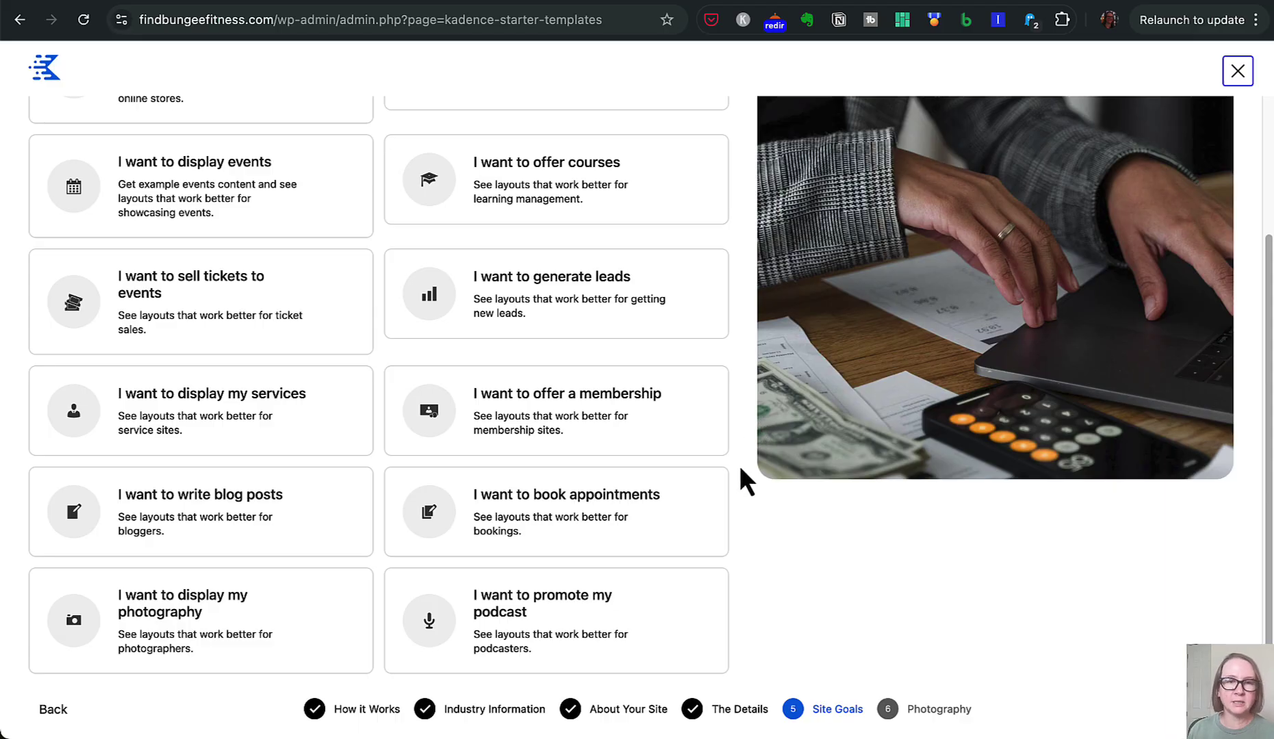
{"action": "scroll", "coordinate": [740, 471], "scroll_direction": "up", "scroll_amount": 3}
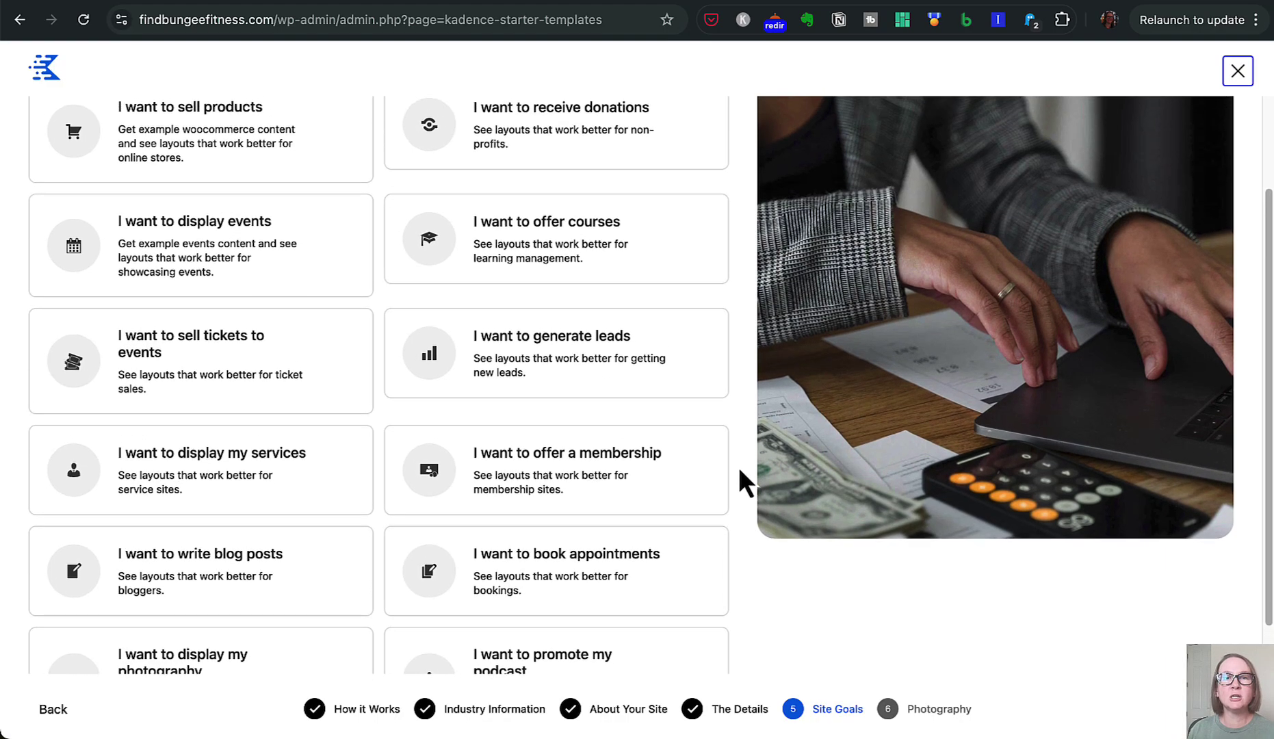
{"action": "scroll", "coordinate": [739, 472], "scroll_direction": "up", "scroll_amount": 1}
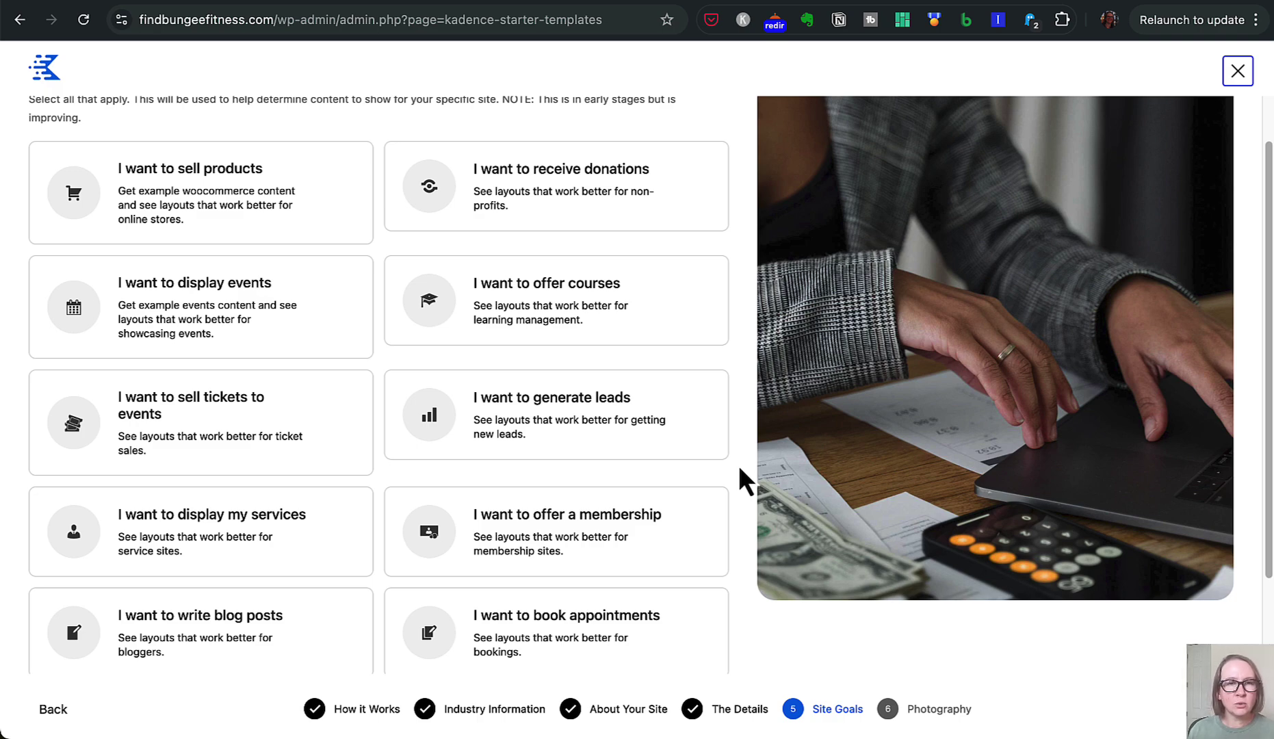
{"action": "left_click", "coordinate": [642, 438]}
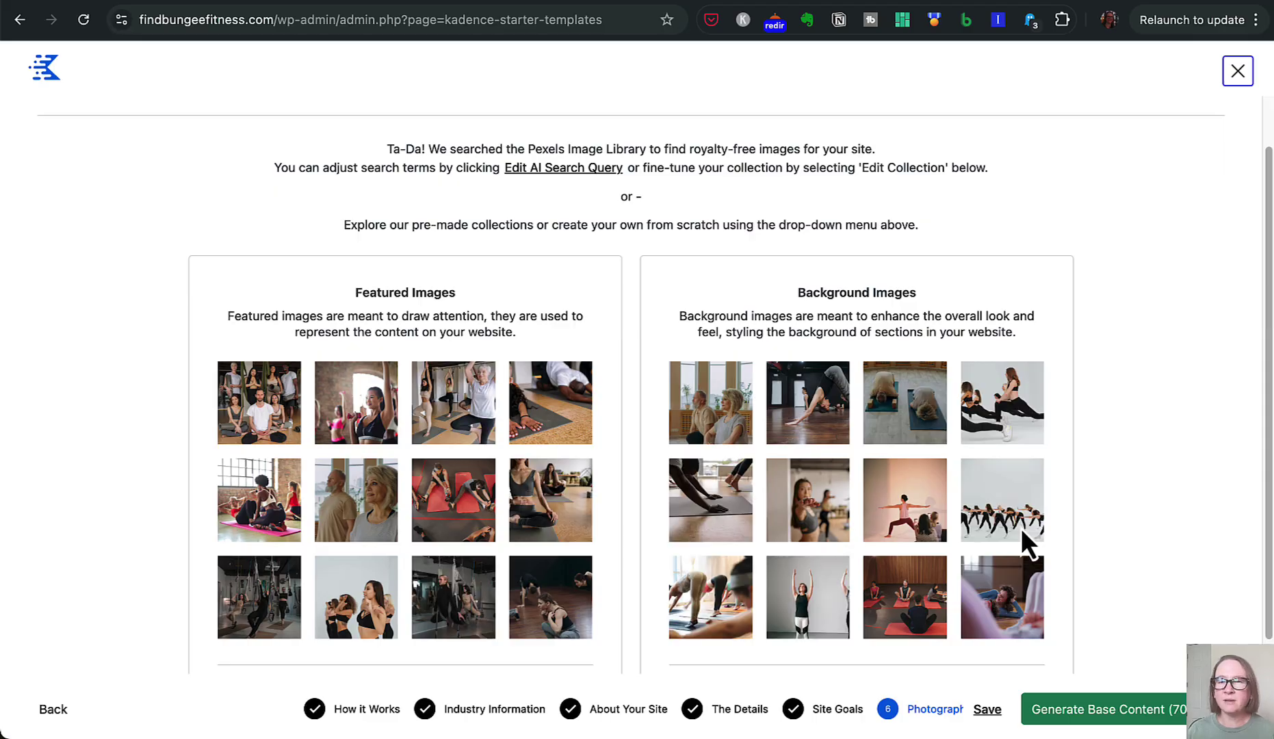
- Scroll the Photography step to the featured and background fitness image grids and their Edit Collection links
{"action": "scroll", "coordinate": [1022, 533], "scroll_direction": "down", "scroll_amount": 1}
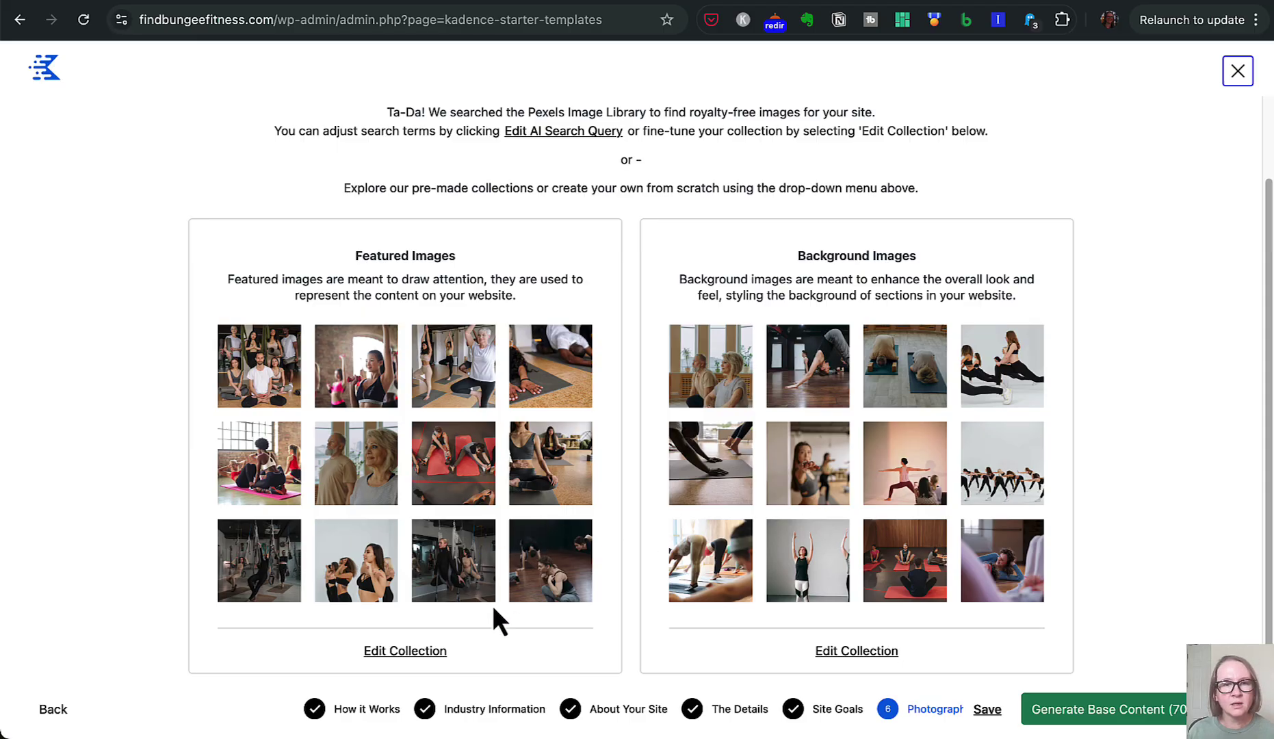
- Open the featured image collection and remove the dumbbell photo and other unwanted shots
{"action": "left_click", "coordinate": [425, 655]}
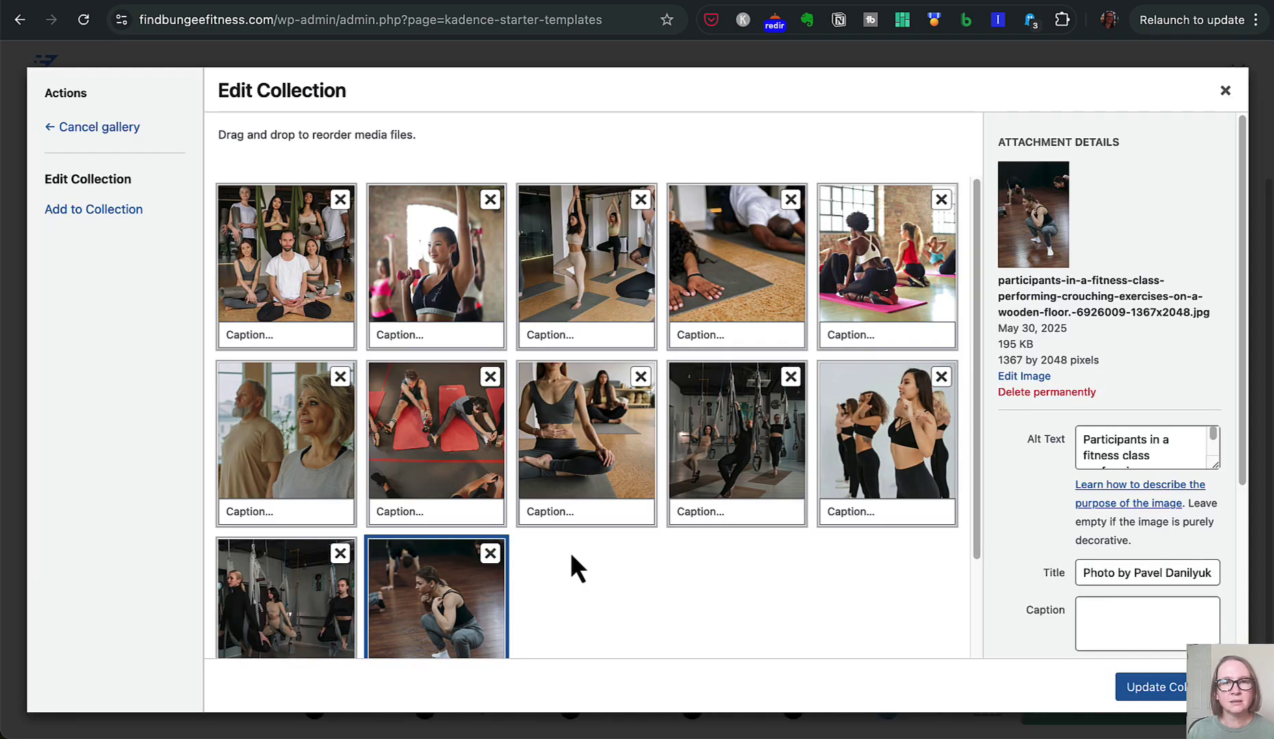
{"action": "scroll", "coordinate": [571, 556], "scroll_direction": "down", "scroll_amount": 1}
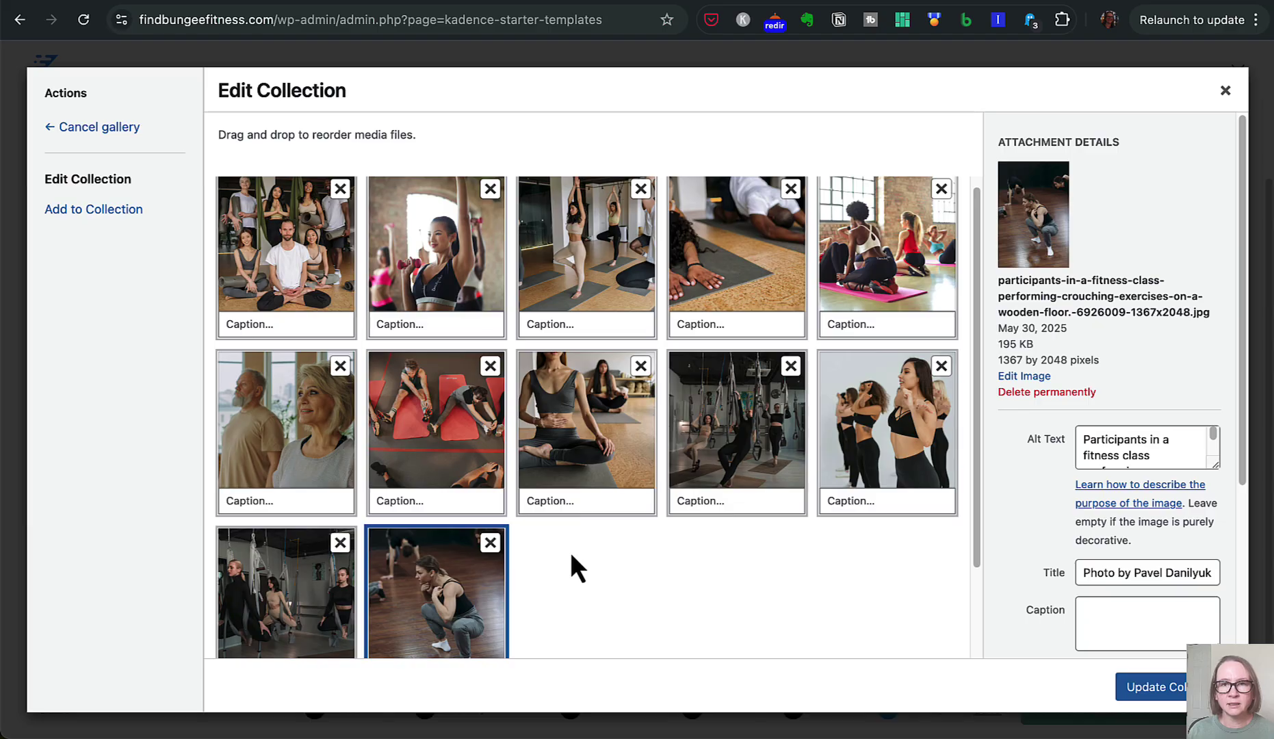
{"action": "scroll", "coordinate": [570, 551], "scroll_direction": "down", "scroll_amount": 1}
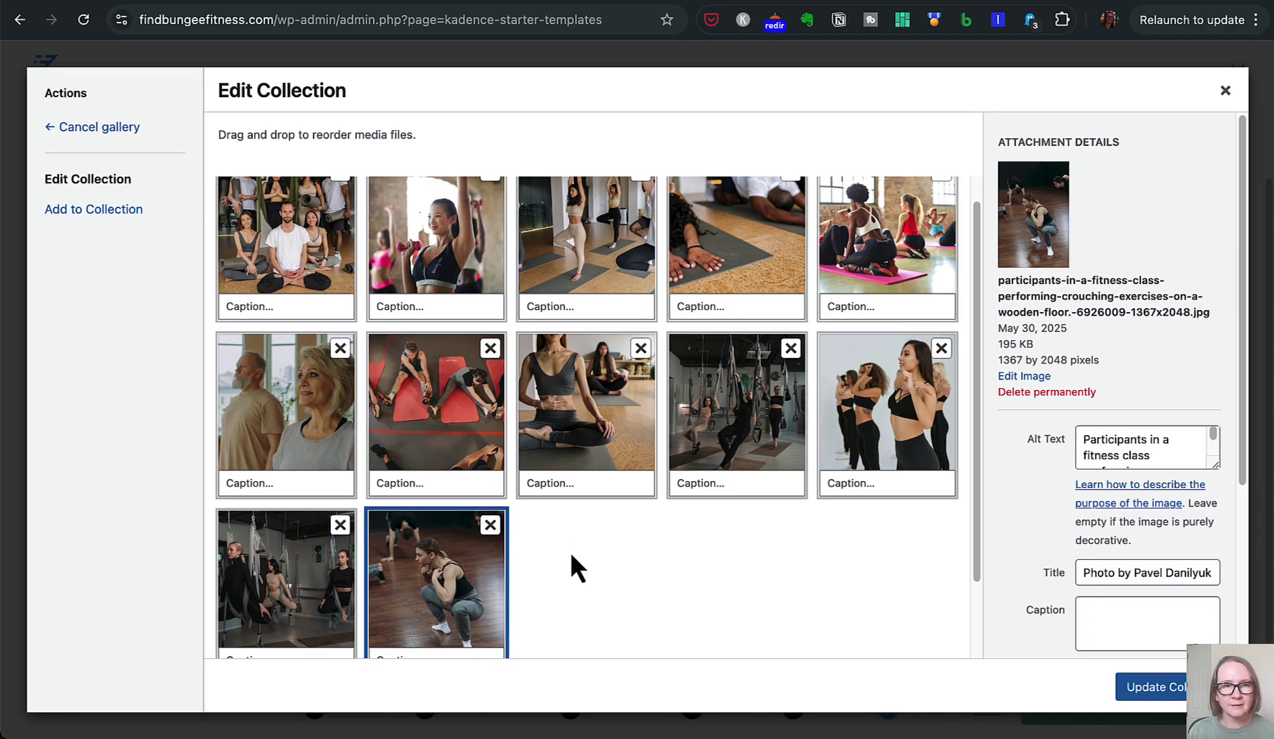
{"action": "scroll", "coordinate": [520, 537], "scroll_direction": "up", "scroll_amount": 2}
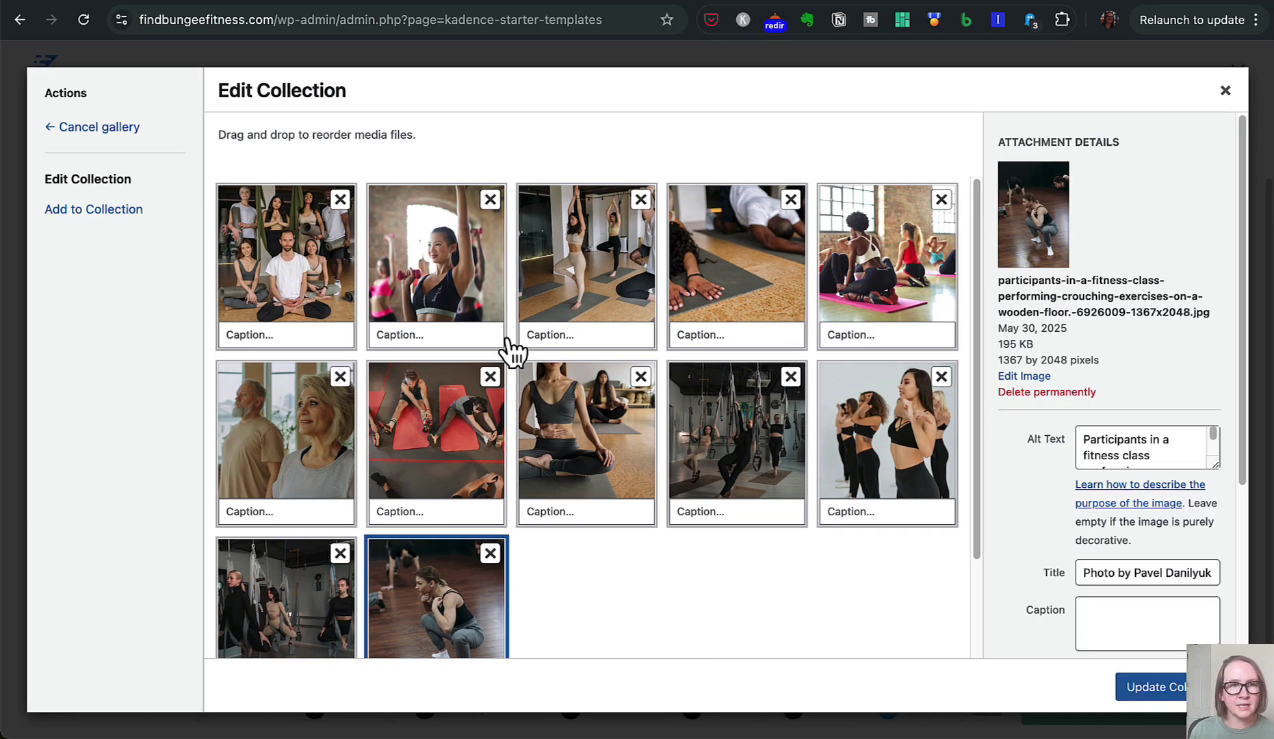
{"action": "left_click", "coordinate": [492, 200]}
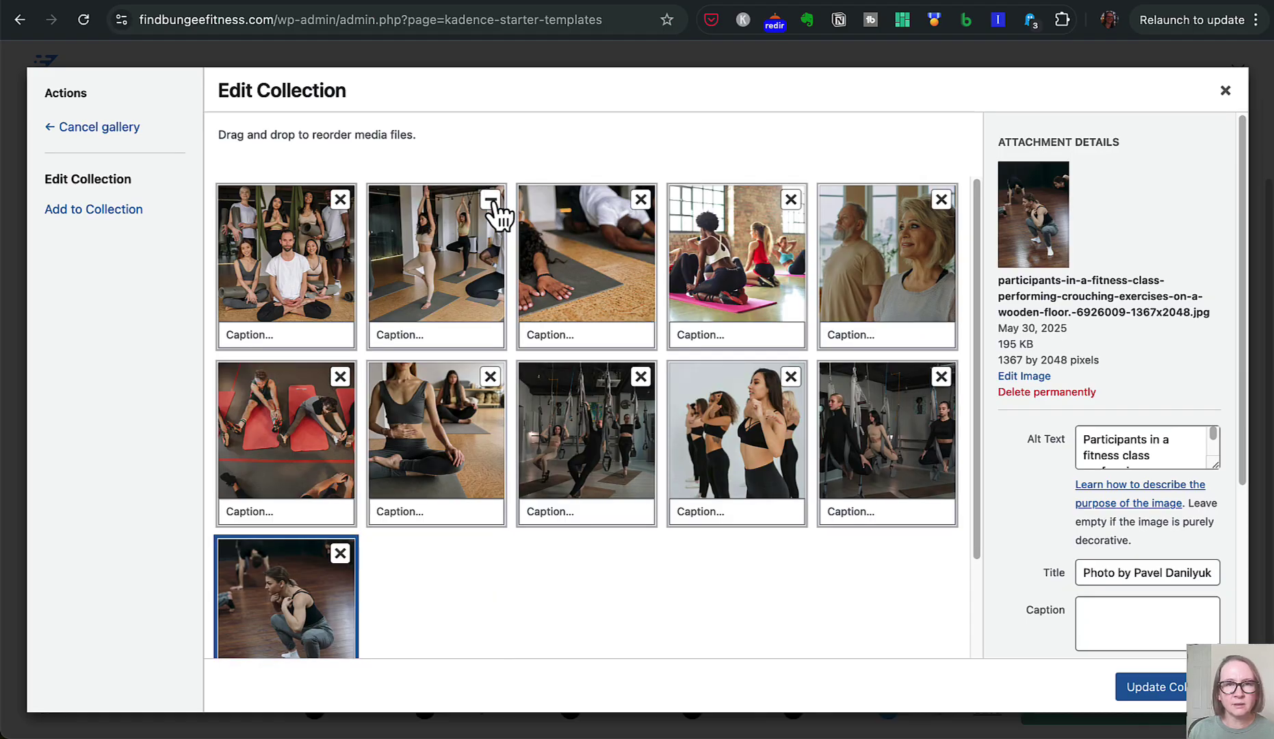
{"action": "left_click", "coordinate": [492, 201]}
{"action": "left_click", "coordinate": [494, 201]}
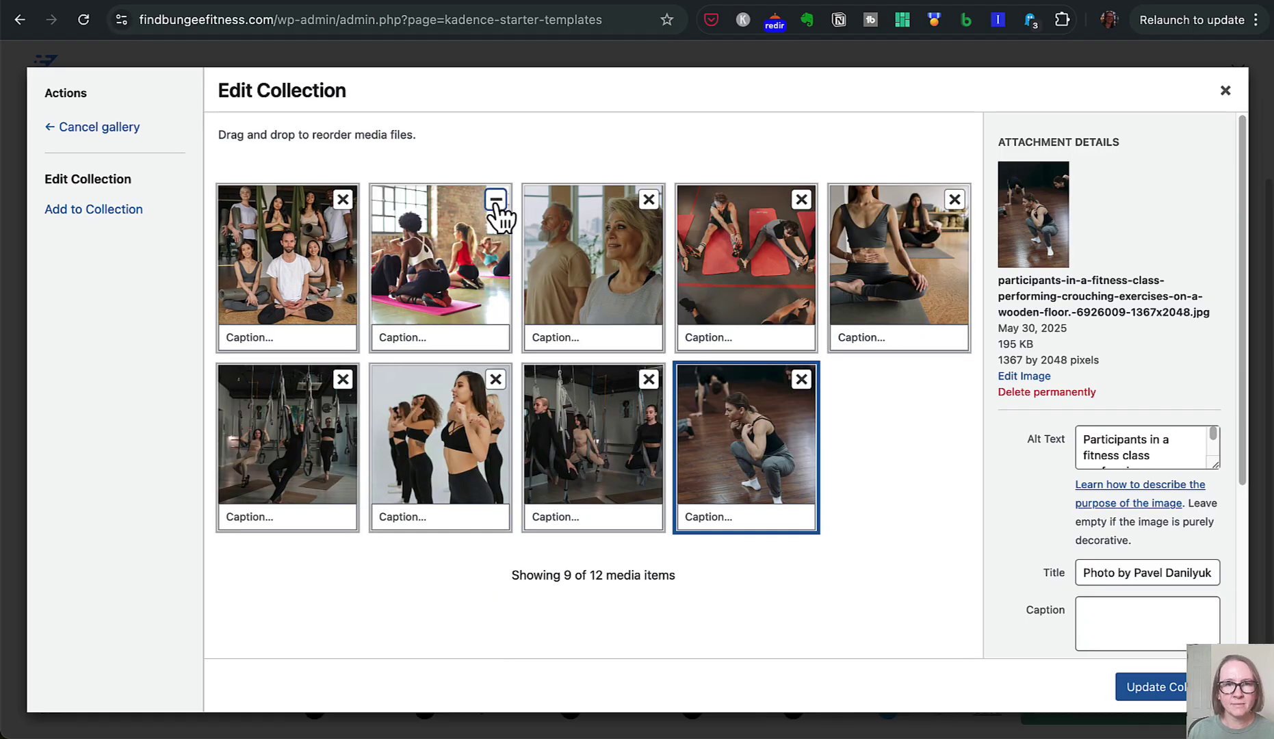
{"action": "left_click", "coordinate": [493, 200]}
- Remove the women-in-black-tops and crouching-woman photos, save three featured images, and open background images
{"action": "left_click", "coordinate": [494, 201]}
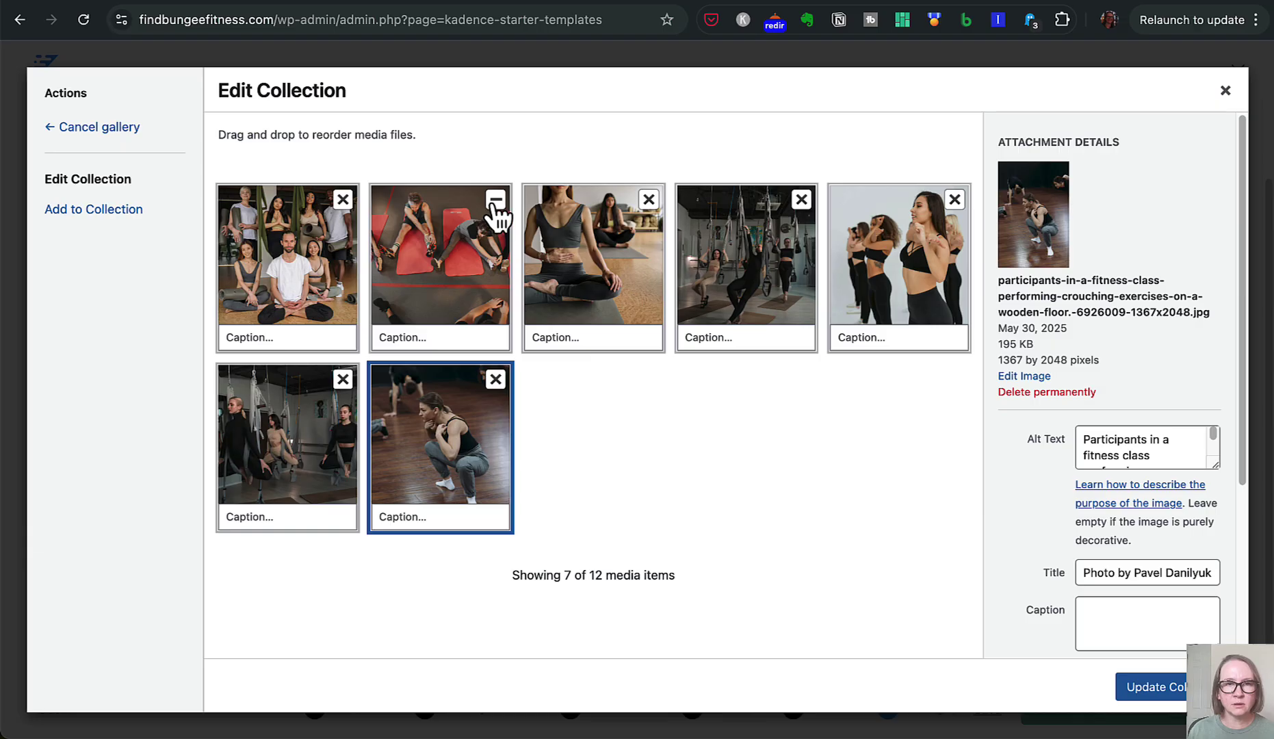
{"action": "left_click", "coordinate": [495, 201]}
{"action": "left_click", "coordinate": [495, 201]}
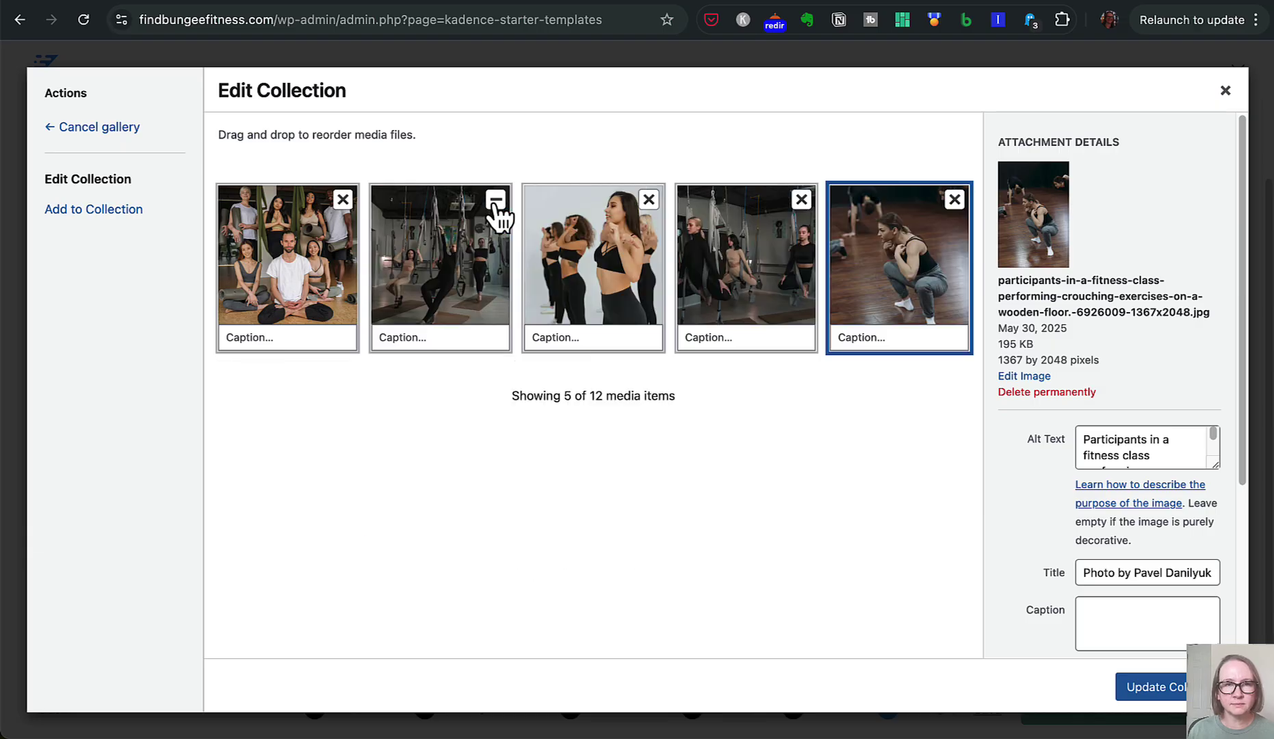
{"action": "left_click", "coordinate": [647, 200]}
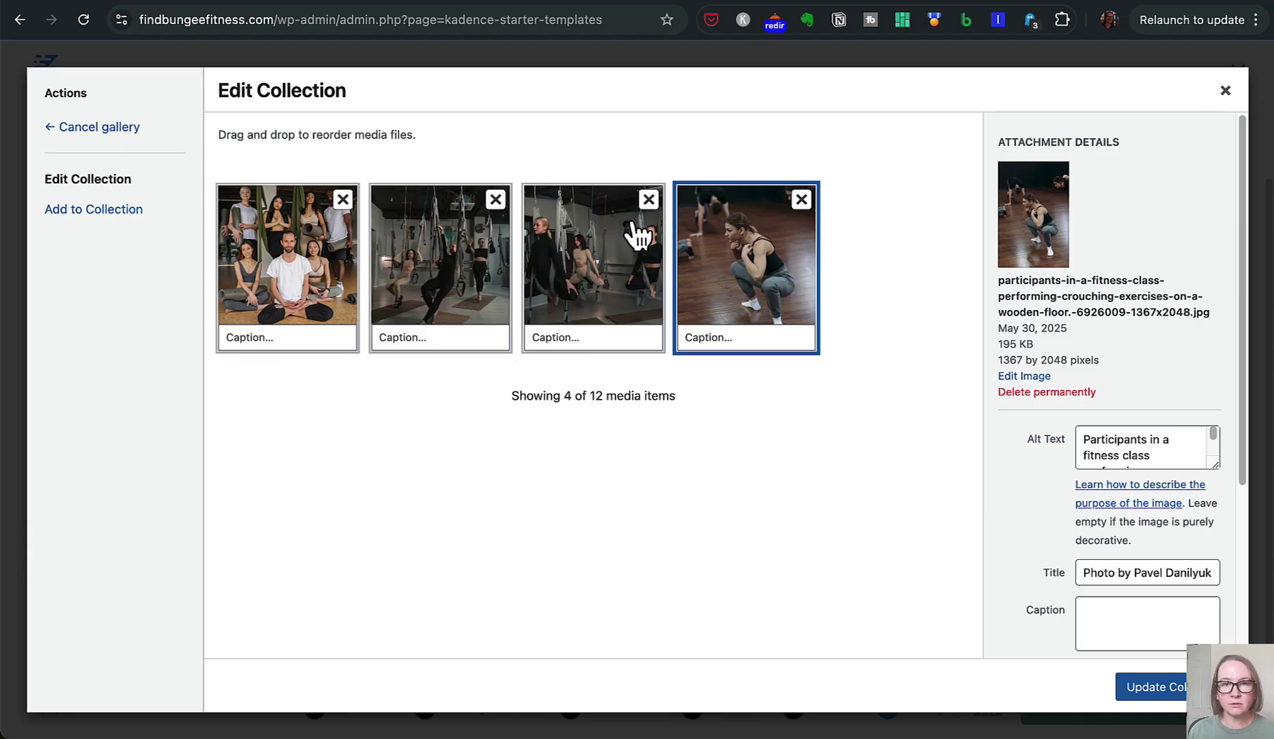
{"action": "left_click", "coordinate": [801, 201]}
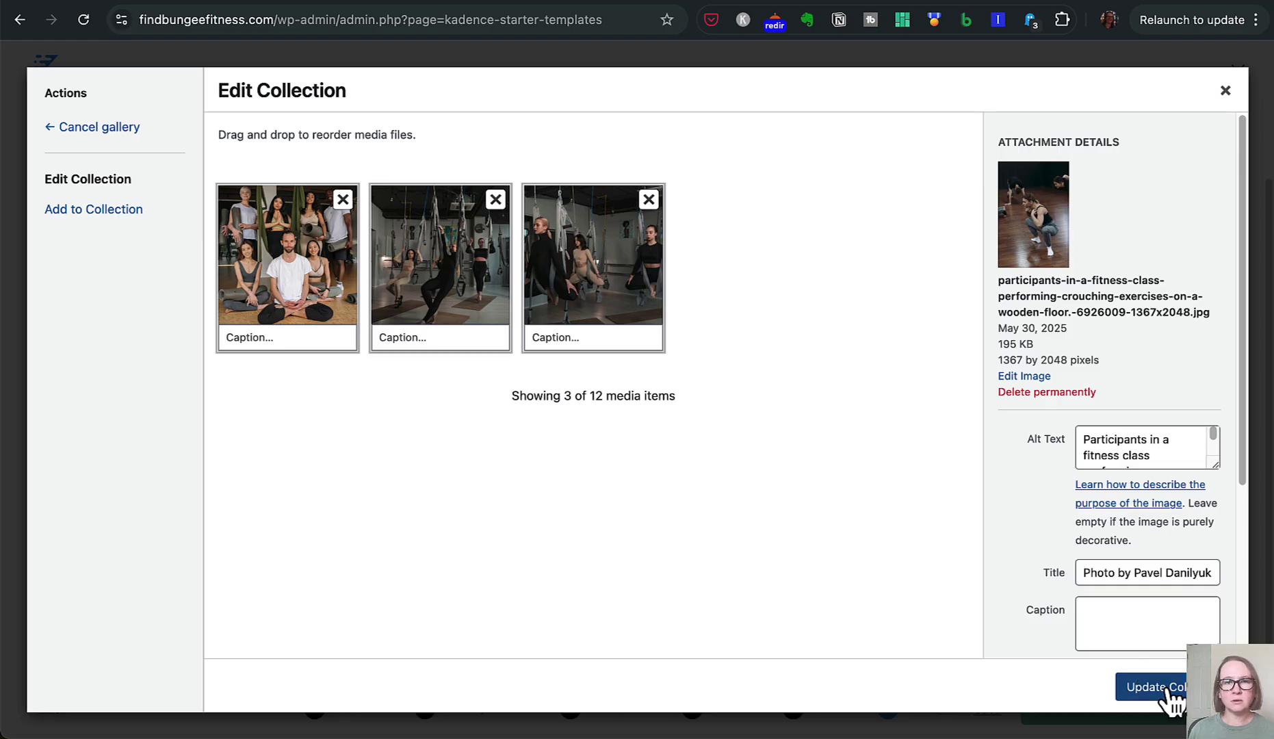
{"action": "left_click", "coordinate": [1137, 686]}
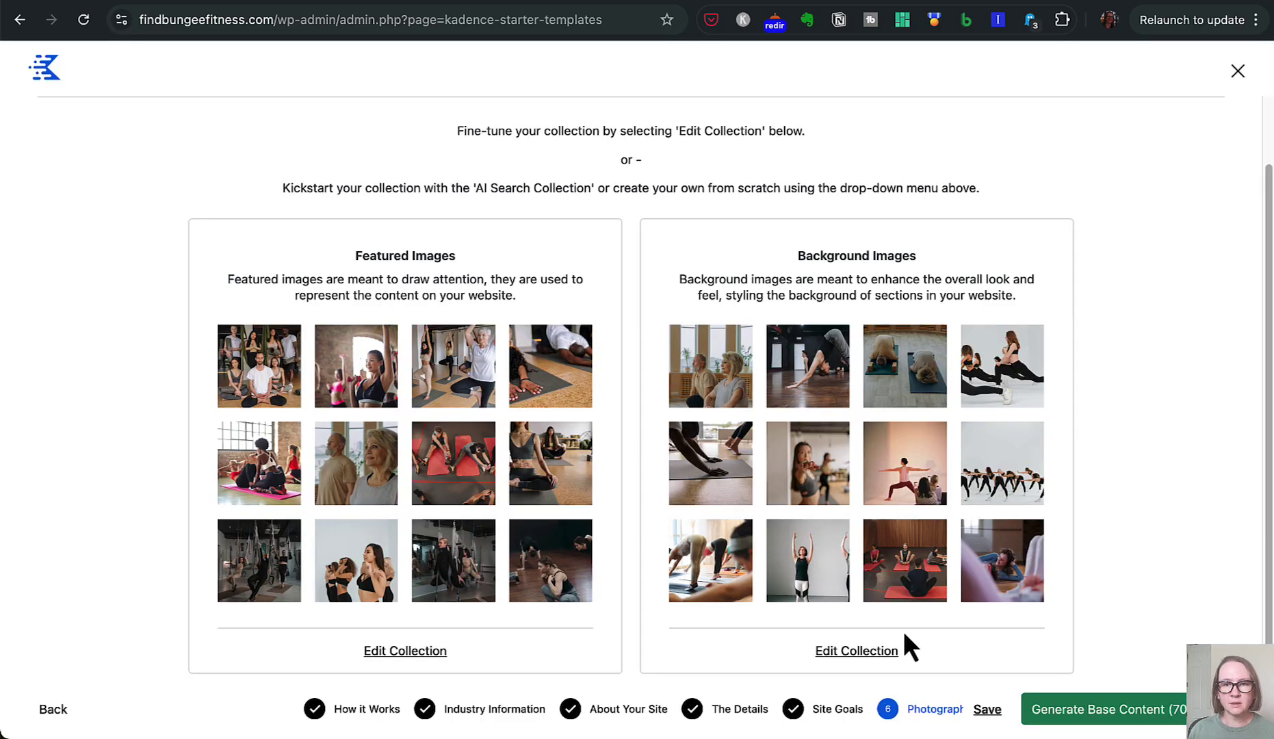
{"action": "left_click", "coordinate": [886, 655]}
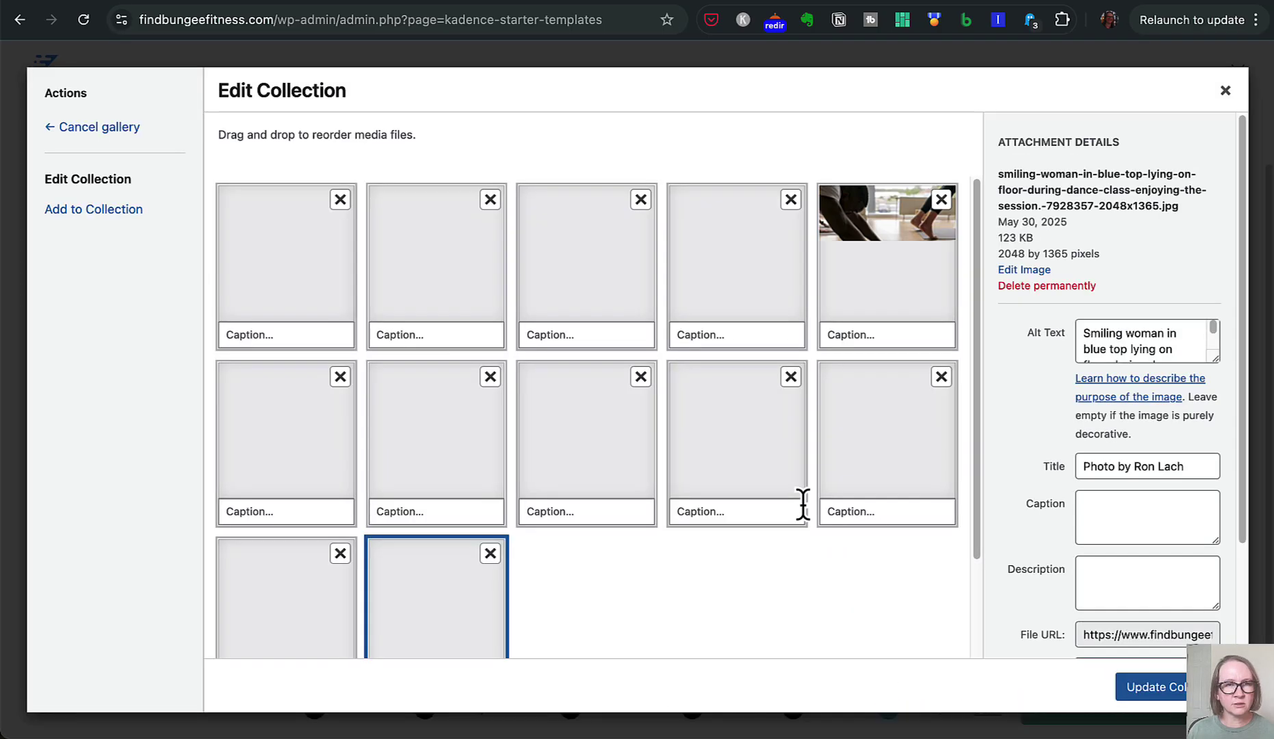
- Remove the older couple photo and other unwanted images from the background collection
{"action": "scroll", "coordinate": [790, 509], "scroll_direction": "down", "scroll_amount": 2}
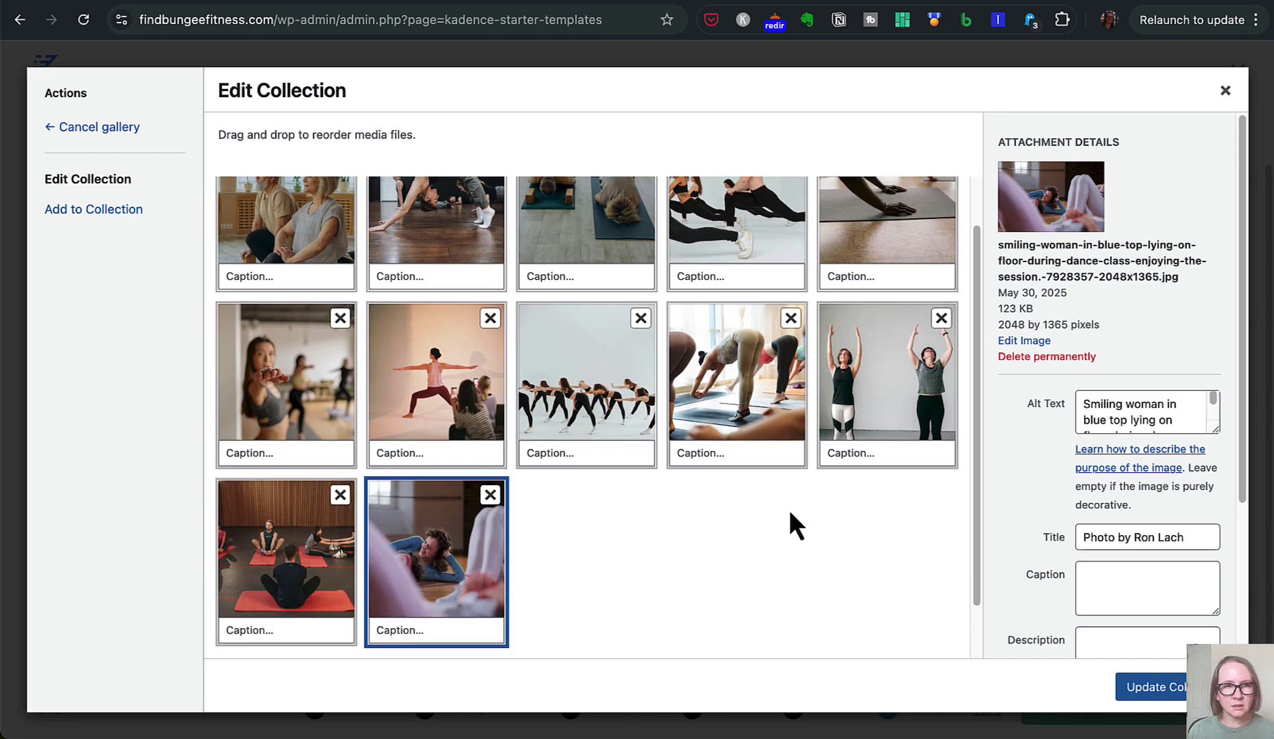
{"action": "scroll", "coordinate": [790, 513], "scroll_direction": "up", "scroll_amount": 2}
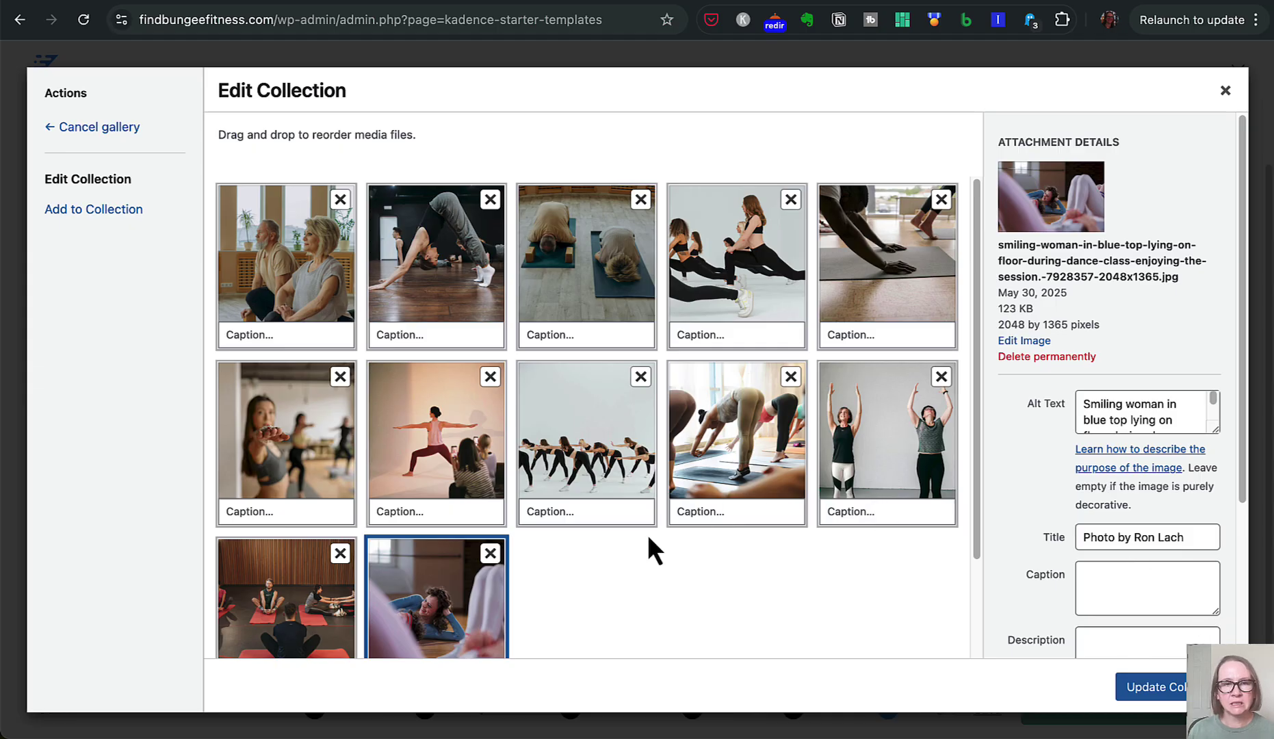
{"action": "left_click", "coordinate": [340, 200]}
{"action": "left_click", "coordinate": [339, 200]}
{"action": "left_click", "coordinate": [340, 201]}
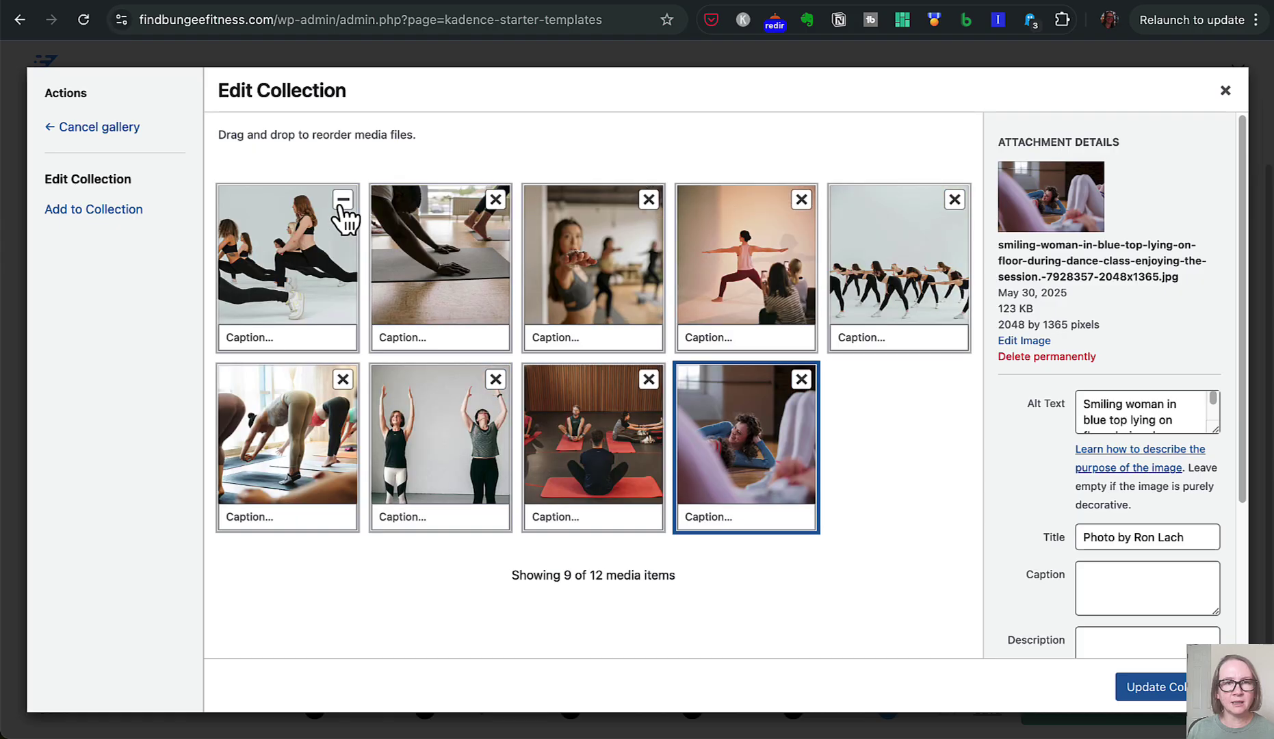
{"action": "left_click", "coordinate": [340, 200]}
{"action": "left_click", "coordinate": [341, 201]}
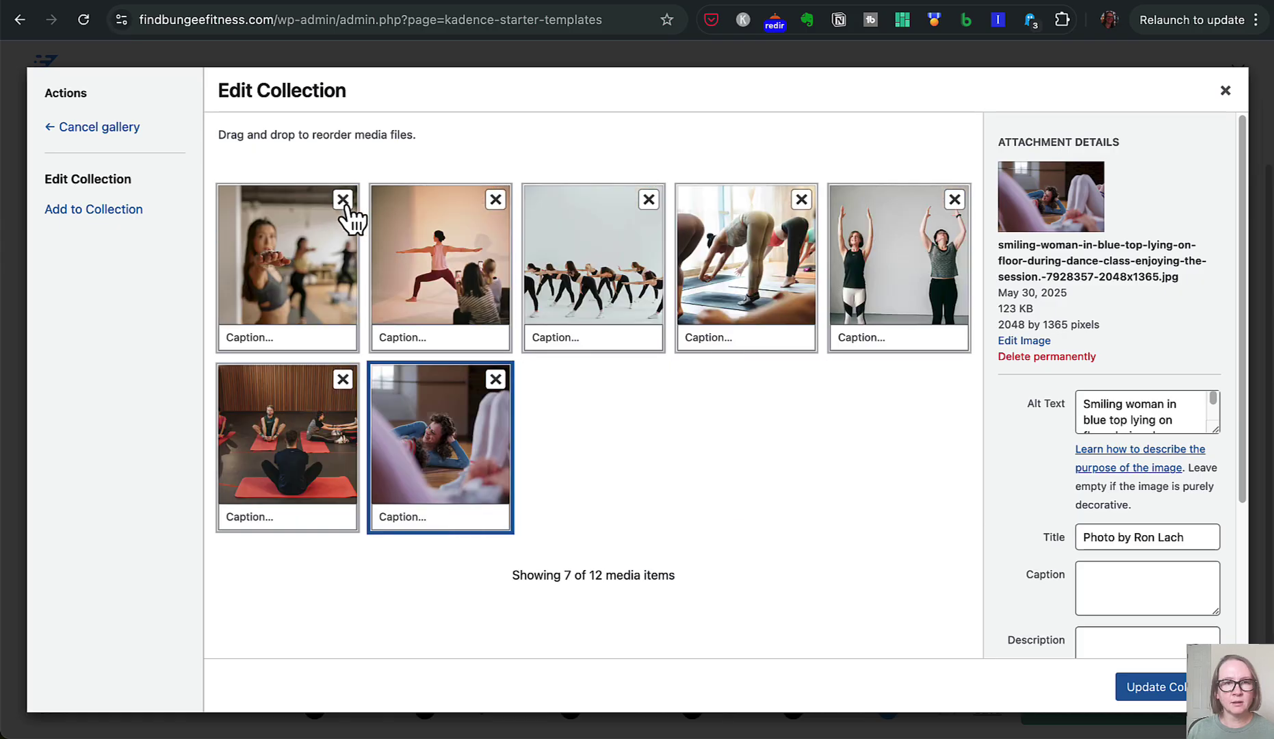
- Remove the red-mat class photo, leaving two background images, and update the collection
{"action": "left_click", "coordinate": [343, 200]}
{"action": "left_click", "coordinate": [343, 200]}
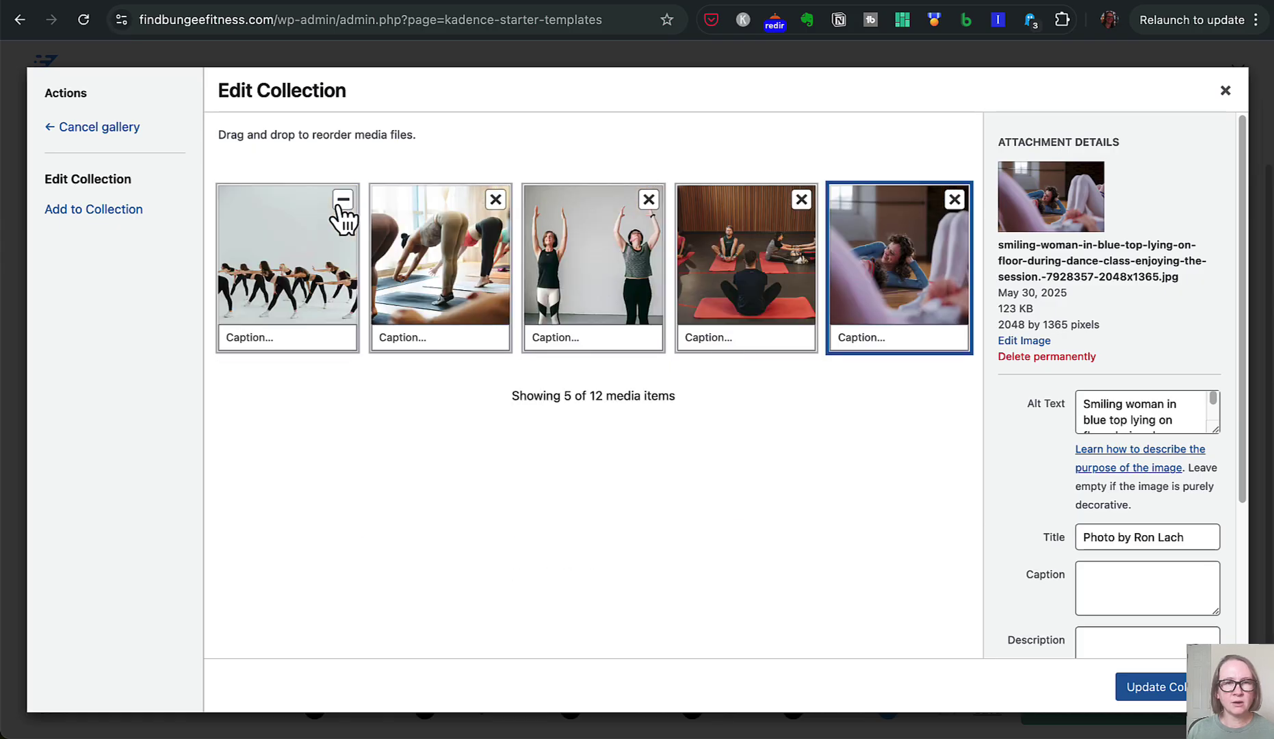
{"action": "left_click", "coordinate": [342, 200]}
{"action": "left_click", "coordinate": [341, 201]}
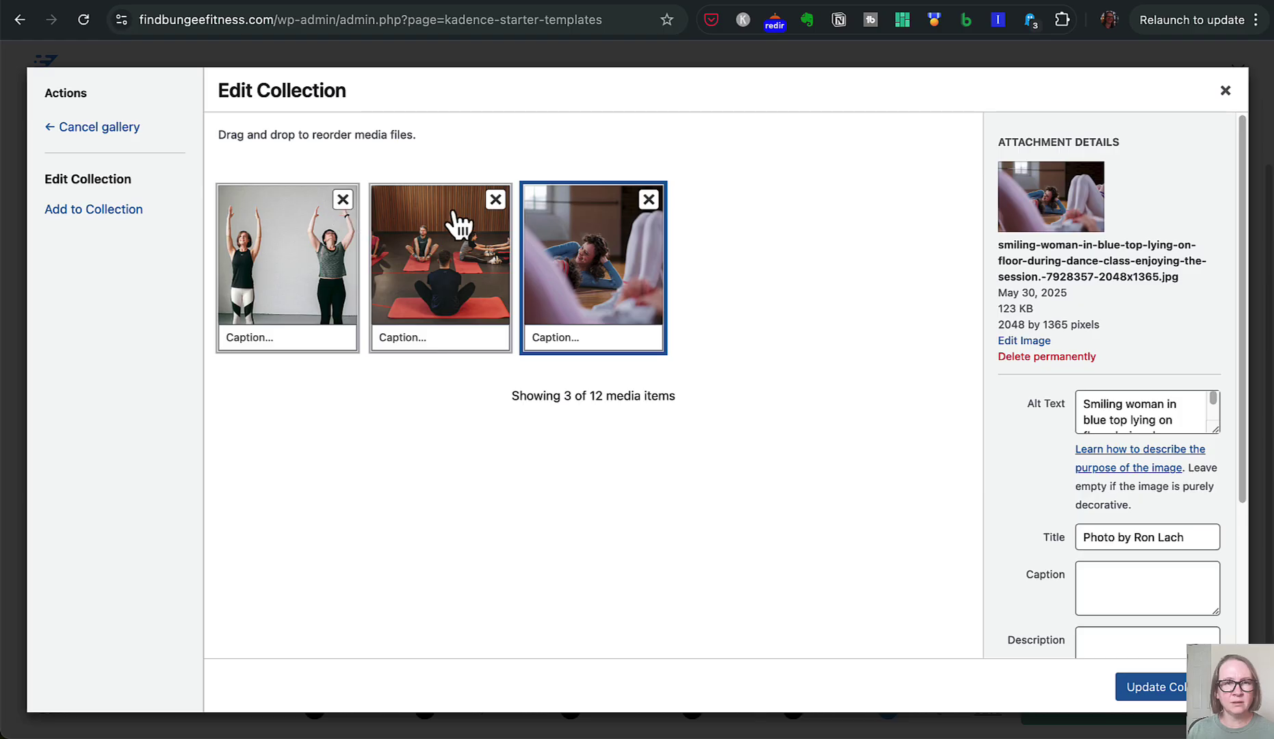
{"action": "left_click", "coordinate": [495, 200]}
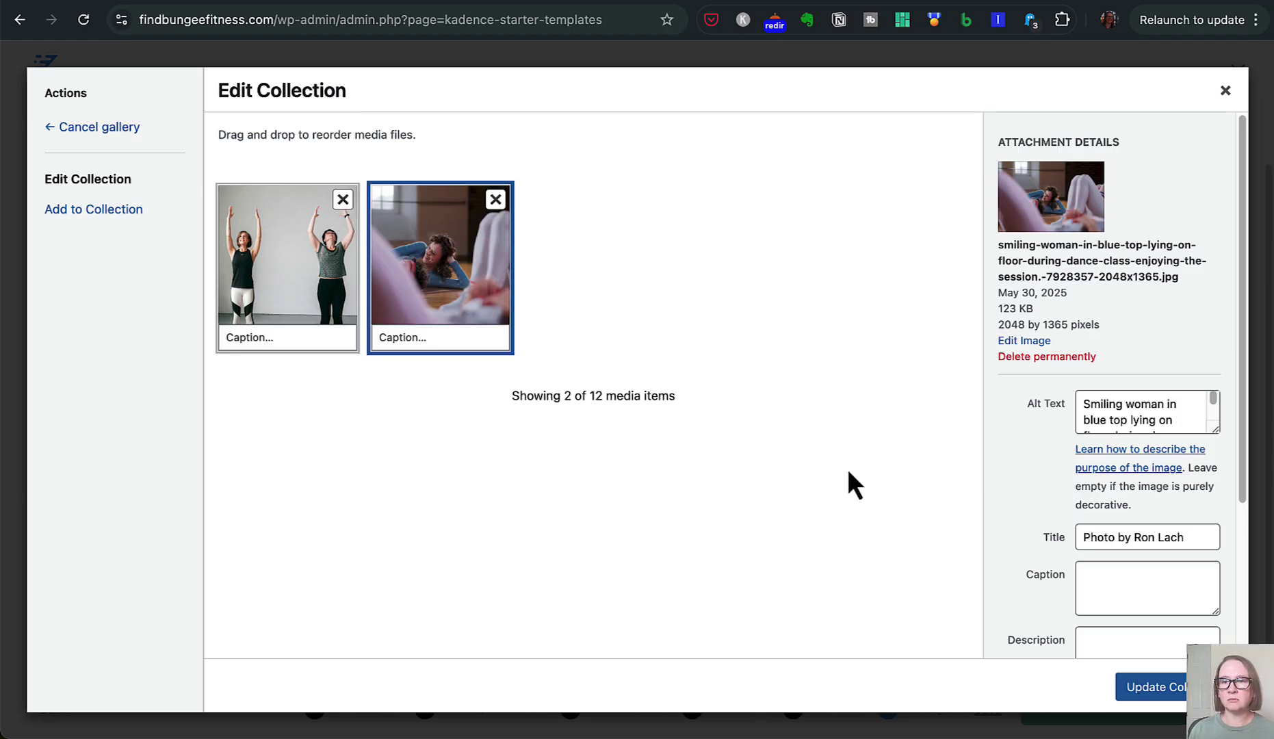
{"action": "left_click", "coordinate": [1155, 686]}
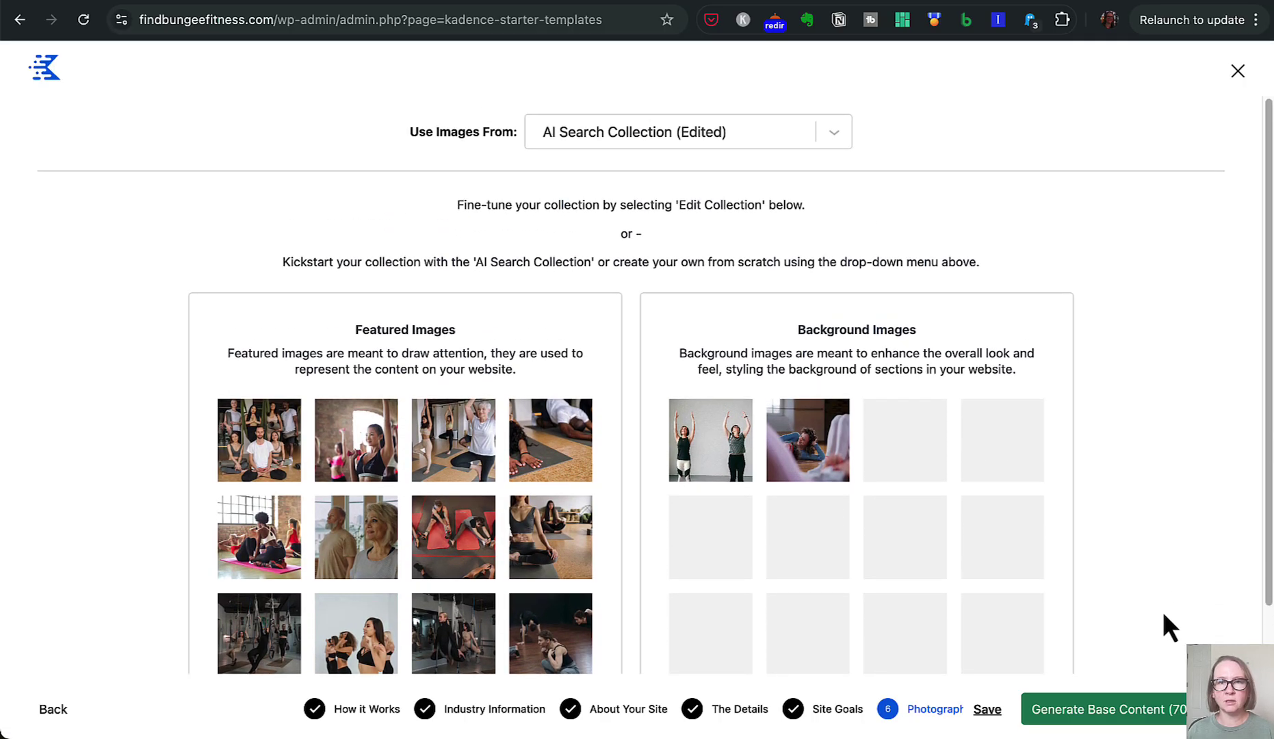
- Scroll to the end of the Photography step to generate the Find Bungee base content
{"action": "scroll", "coordinate": [1162, 610], "scroll_direction": "down", "scroll_amount": 2}
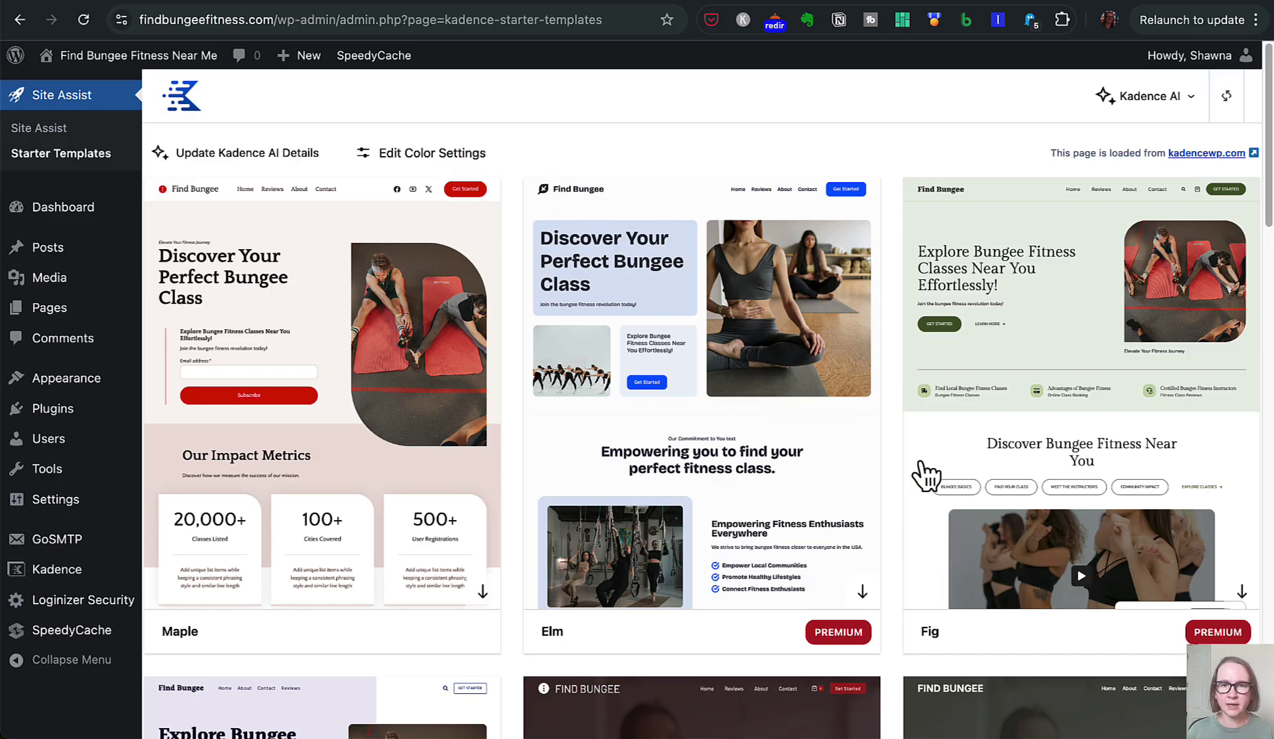
{"action": "scroll", "coordinate": [909, 476], "scroll_direction": "down", "scroll_amount": 1}
{"action": "scroll", "coordinate": [910, 475], "scroll_direction": "down", "scroll_amount": 3}
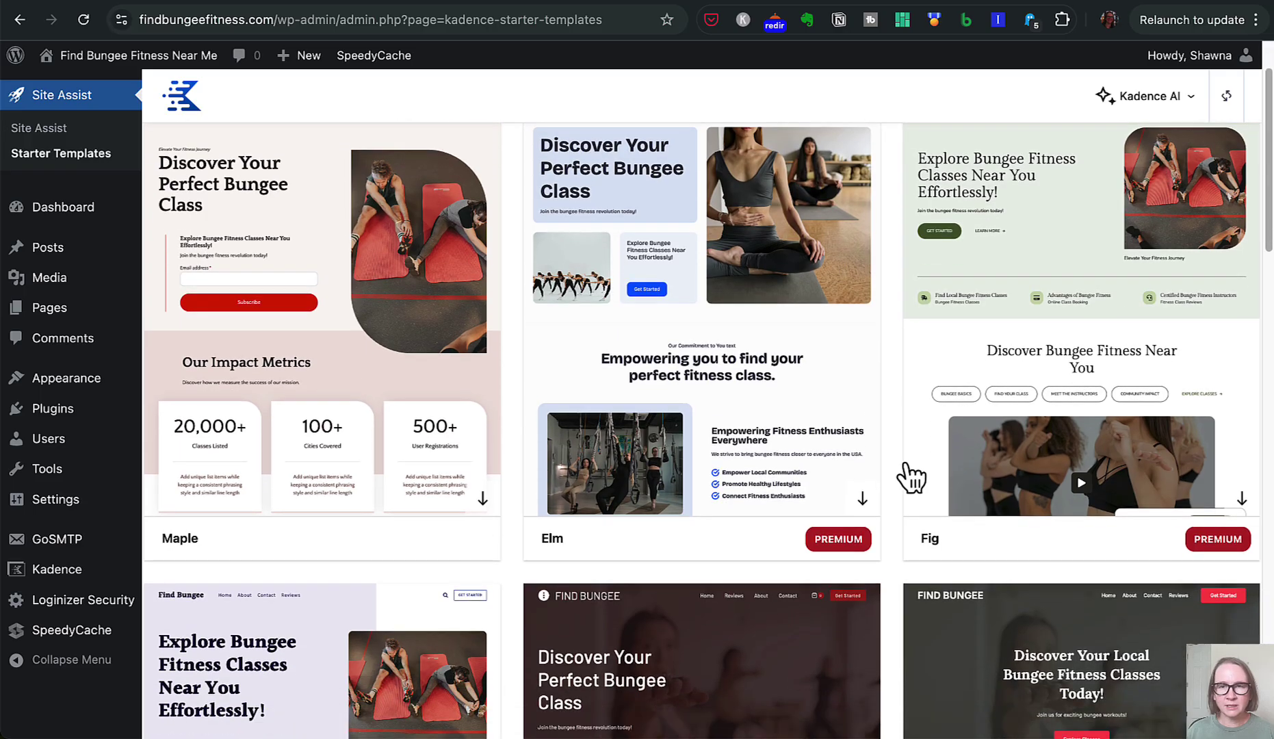
{"action": "scroll", "coordinate": [910, 476], "scroll_direction": "down", "scroll_amount": 1}
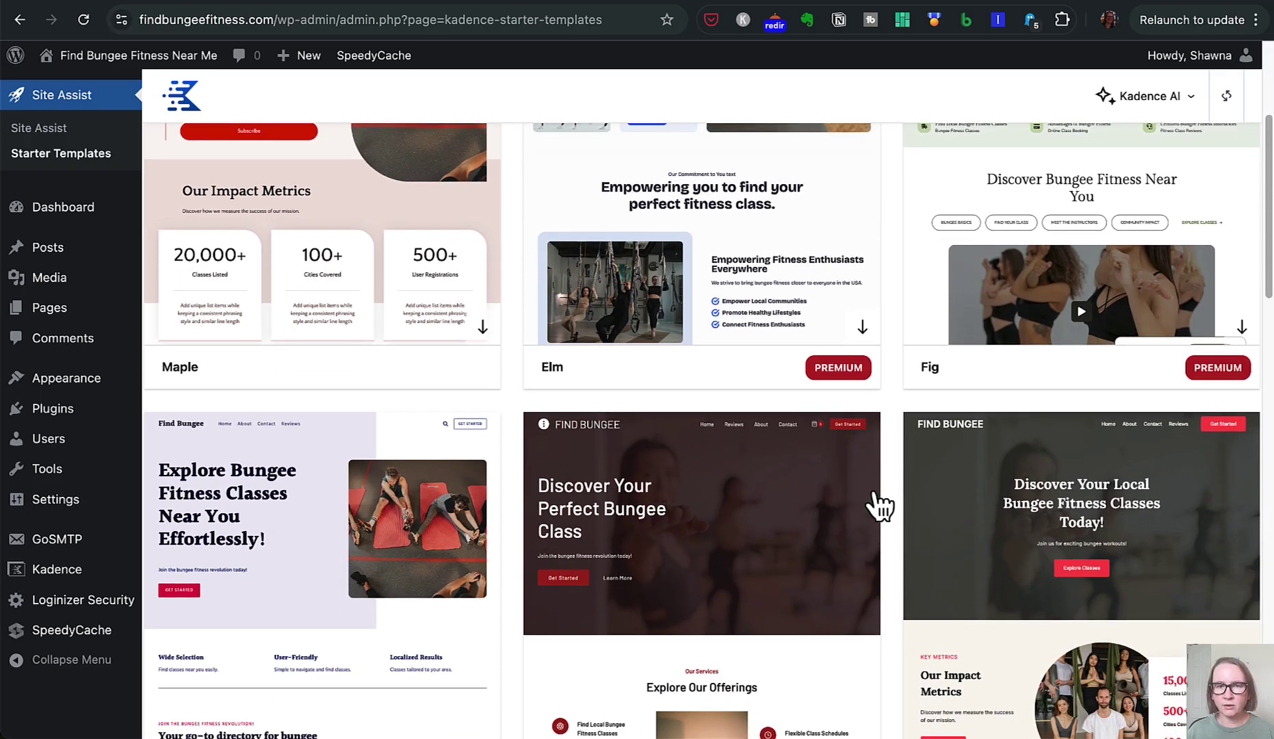
{"action": "scroll", "coordinate": [881, 506], "scroll_direction": "down", "scroll_amount": 2}
{"action": "scroll", "coordinate": [881, 506], "scroll_direction": "down", "scroll_amount": 9}
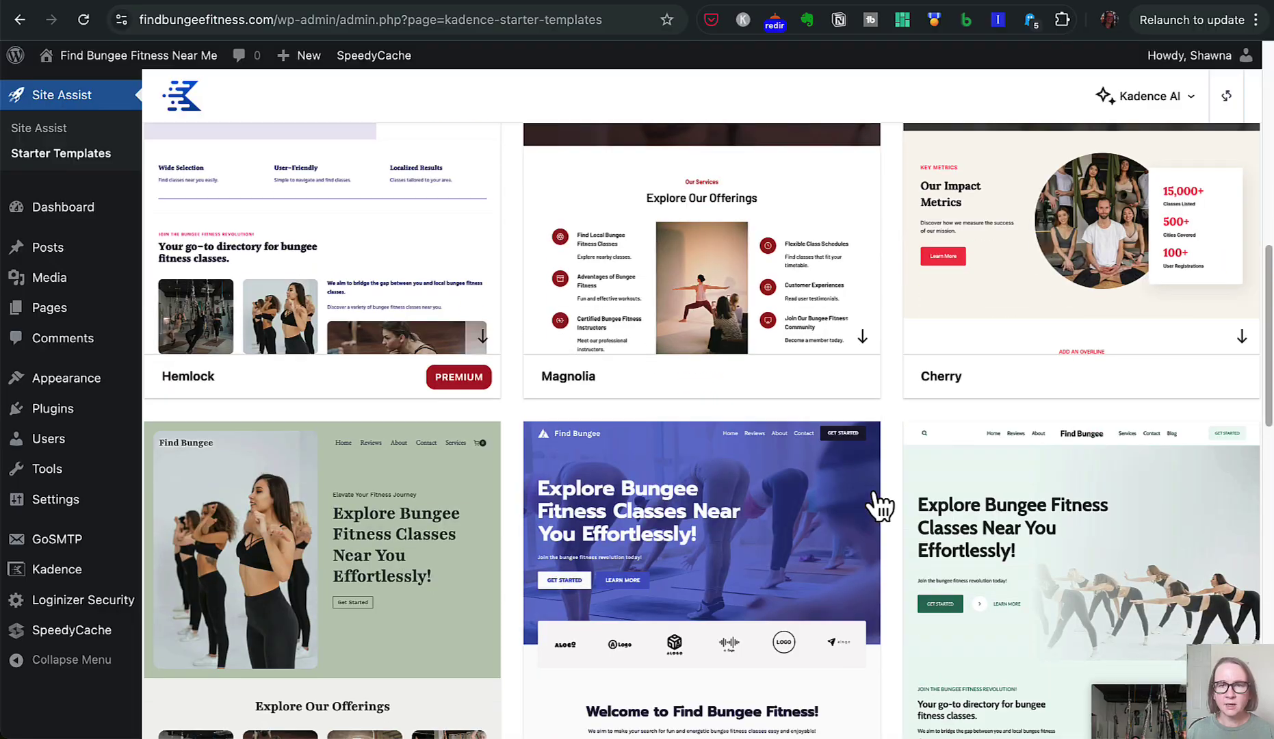
{"action": "scroll", "coordinate": [881, 506], "scroll_direction": "down", "scroll_amount": 6}
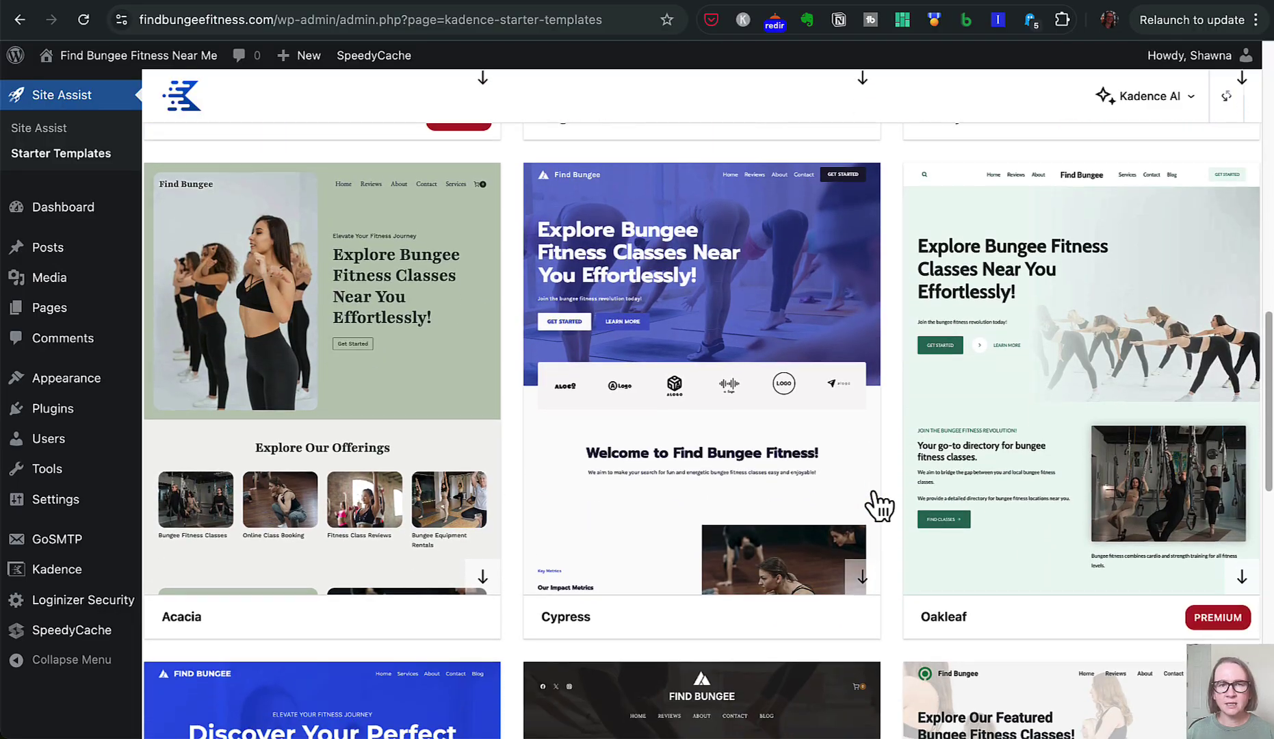
{"action": "scroll", "coordinate": [881, 506], "scroll_direction": "down", "scroll_amount": 3}
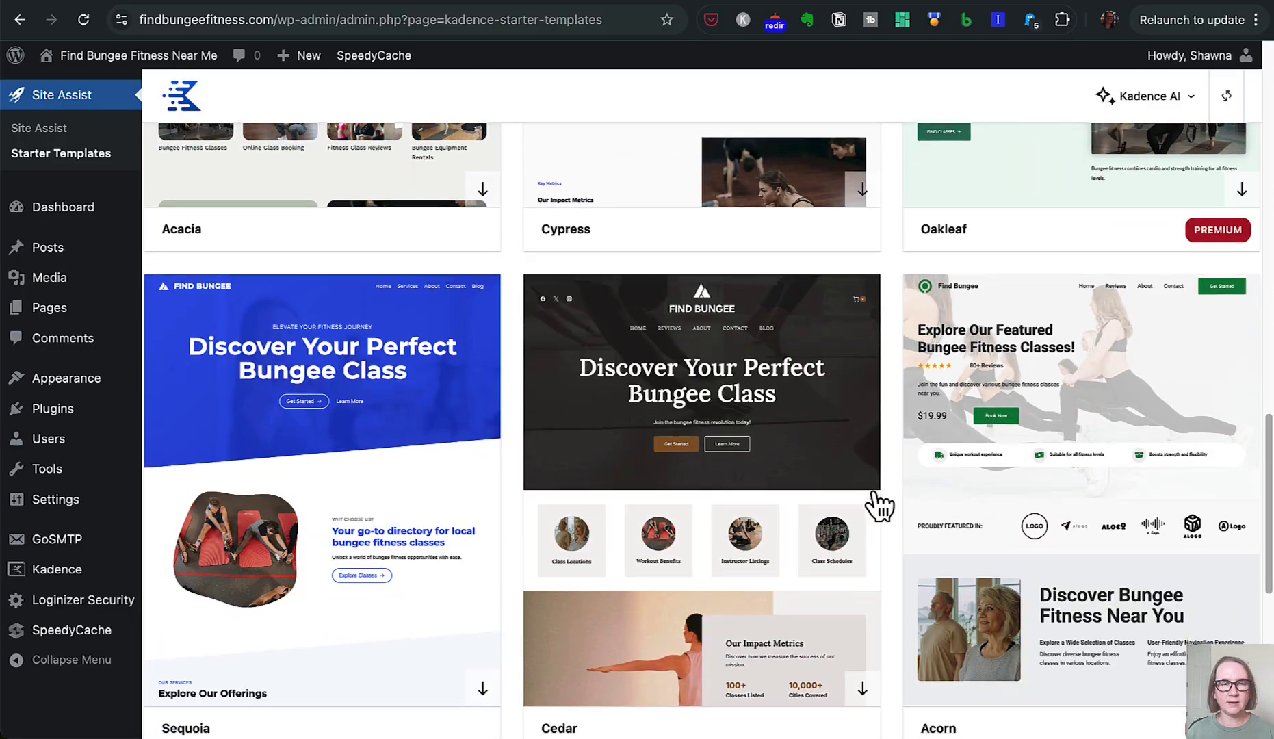
{"action": "scroll", "coordinate": [879, 506], "scroll_direction": "down", "scroll_amount": 6}
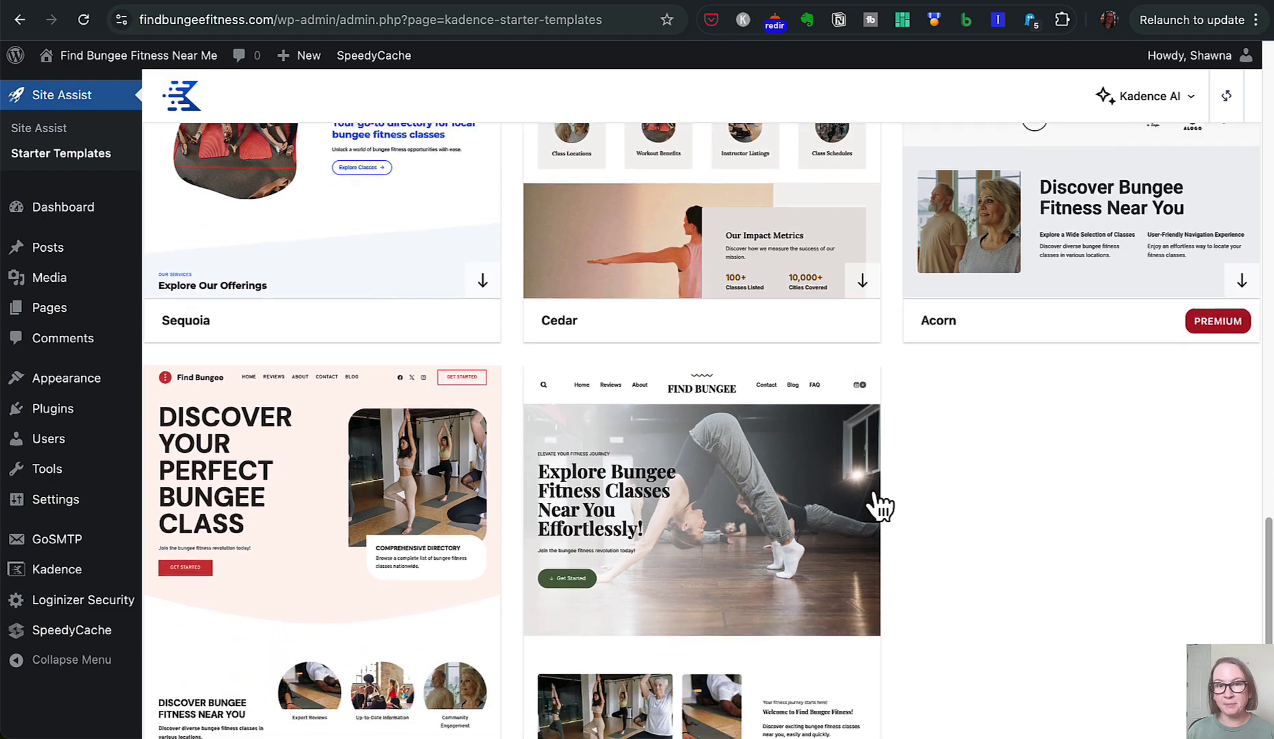
{"action": "scroll", "coordinate": [870, 506], "scroll_direction": "up", "scroll_amount": 20}
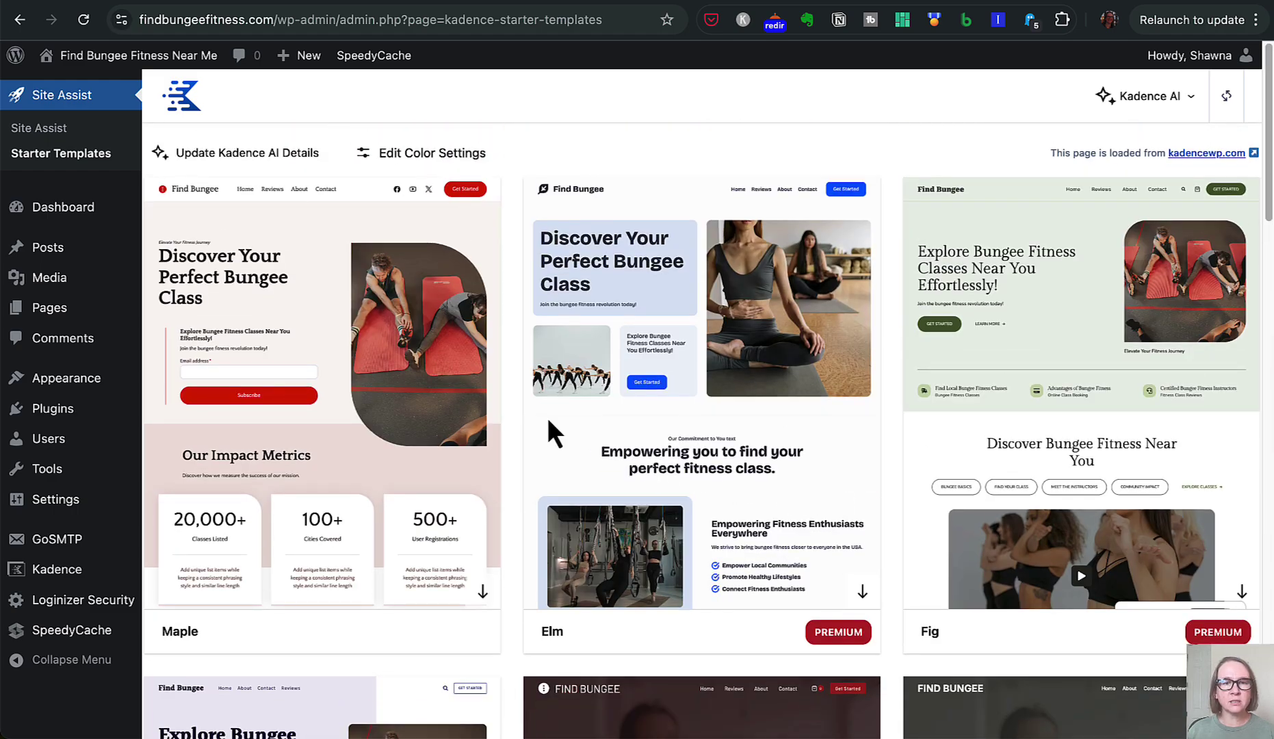
- Open the Maple template and scroll through its Find Bungee homepage preview
{"action": "left_click", "coordinate": [415, 410]}
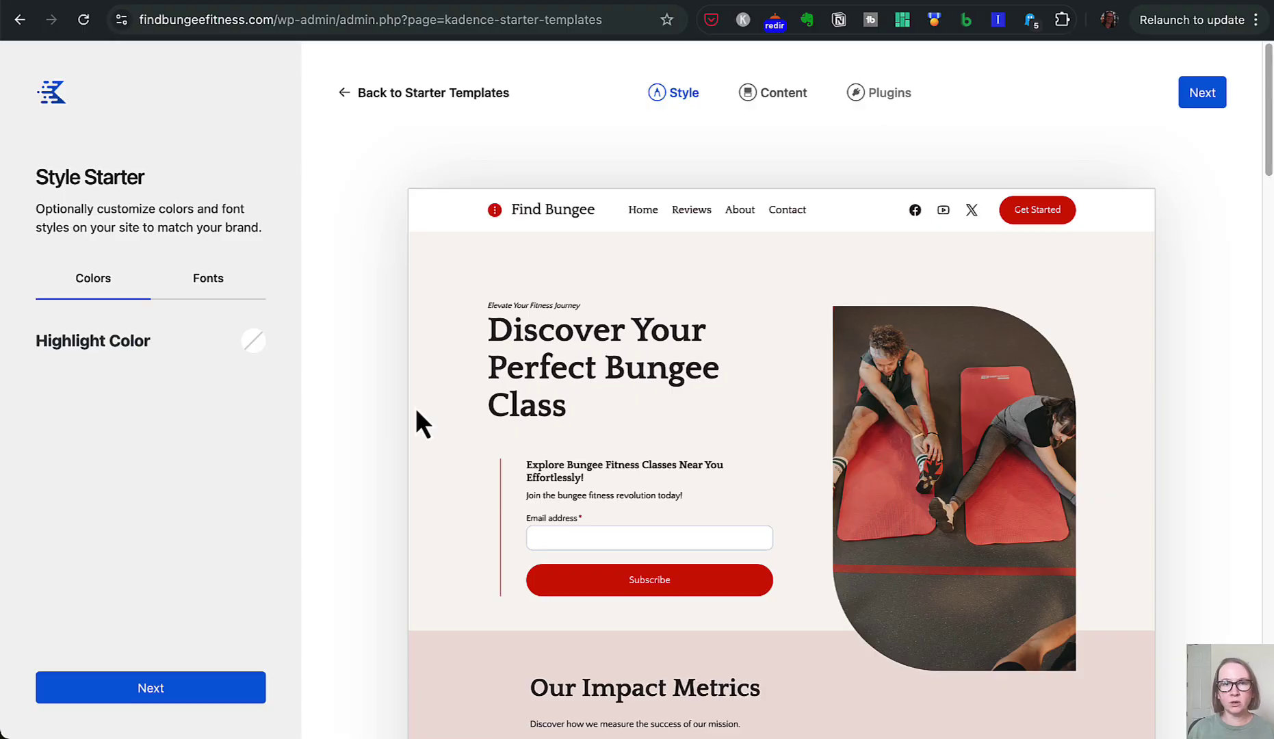
{"action": "scroll", "coordinate": [487, 325], "scroll_direction": "down", "scroll_amount": 1}
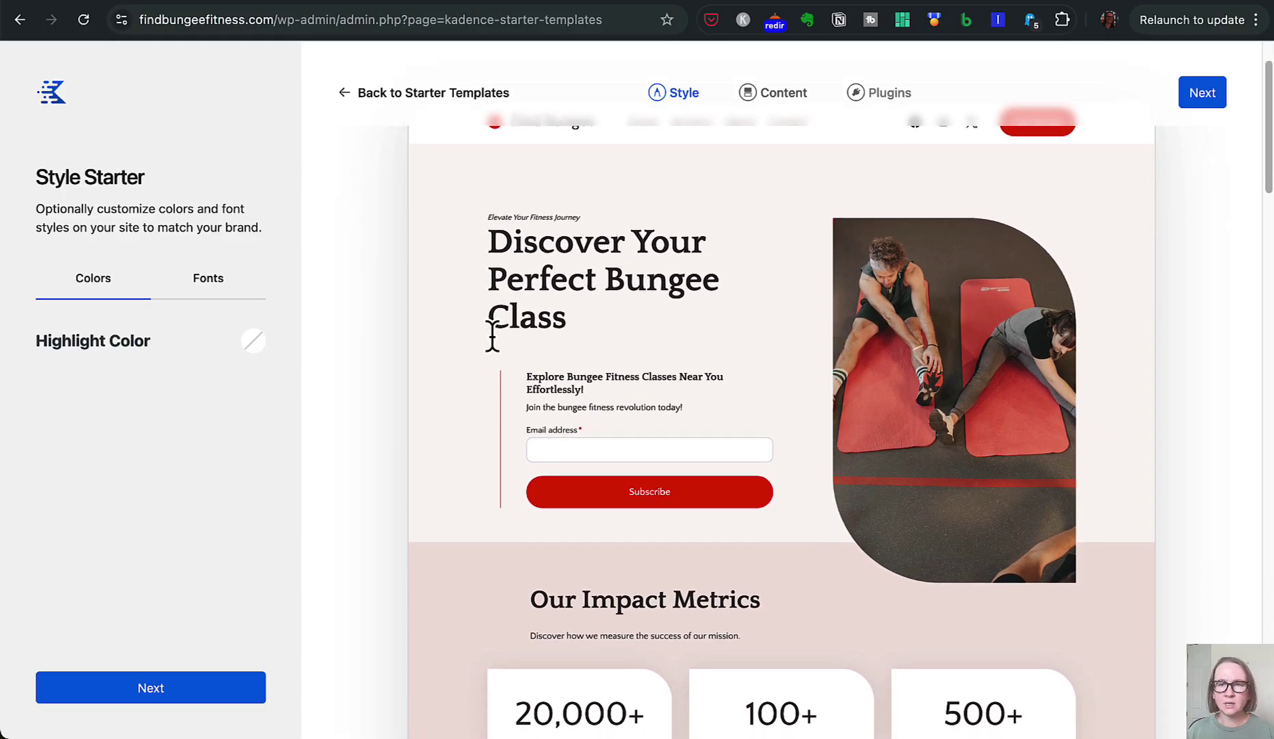
{"action": "scroll", "coordinate": [492, 335], "scroll_direction": "down", "scroll_amount": 1}
{"action": "scroll", "coordinate": [492, 335], "scroll_direction": "down", "scroll_amount": 15}
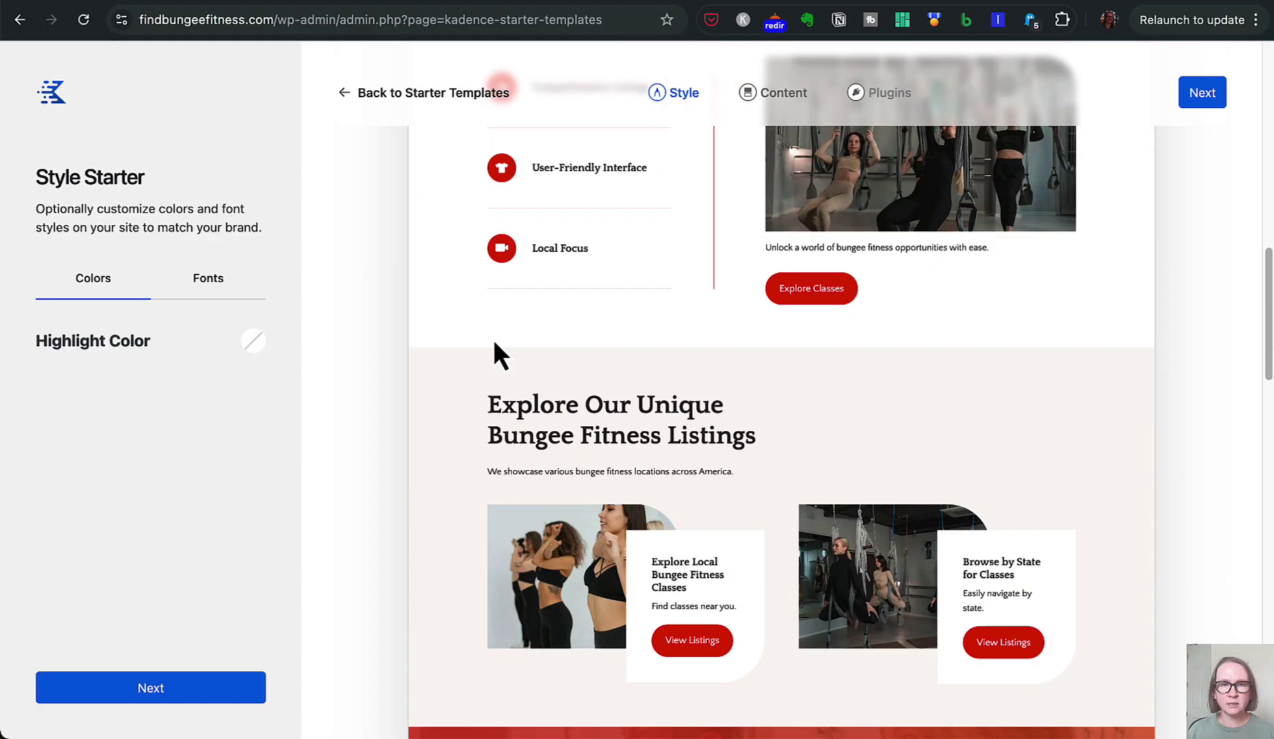
{"action": "scroll", "coordinate": [494, 340], "scroll_direction": "down", "scroll_amount": 8}
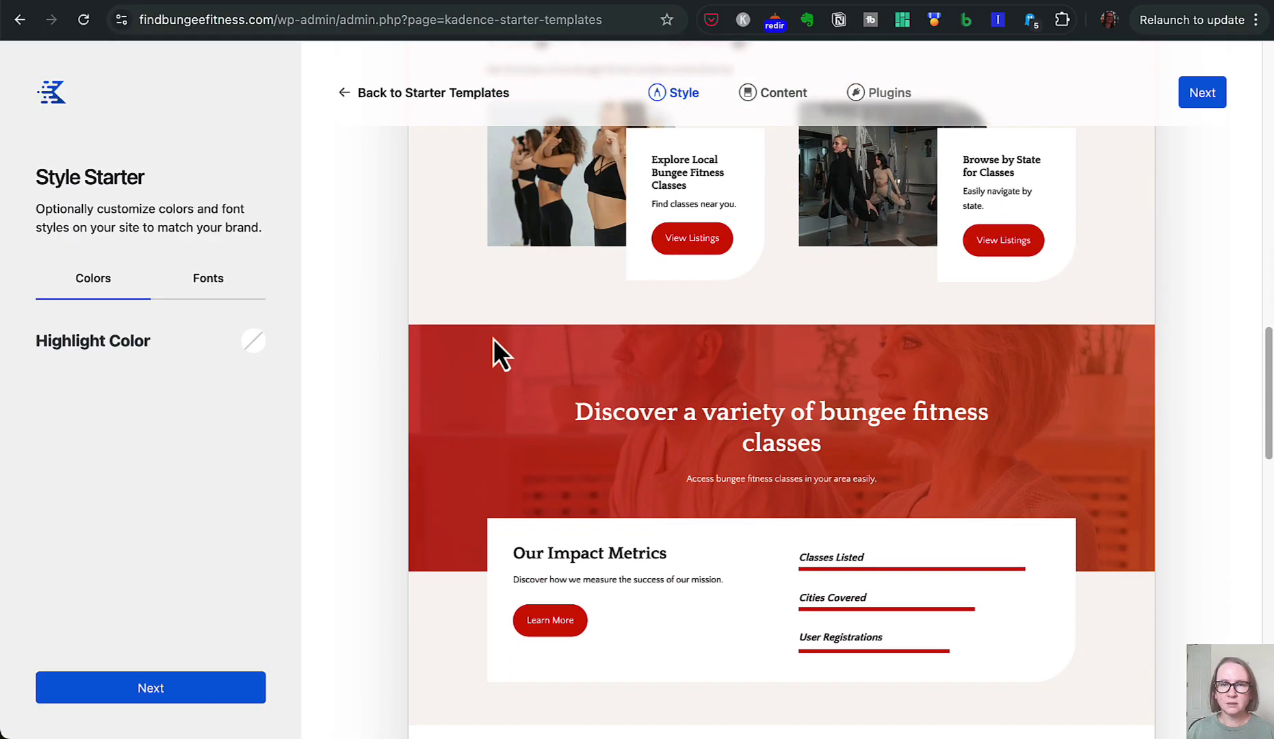
{"action": "scroll", "coordinate": [494, 339], "scroll_direction": "down", "scroll_amount": 12}
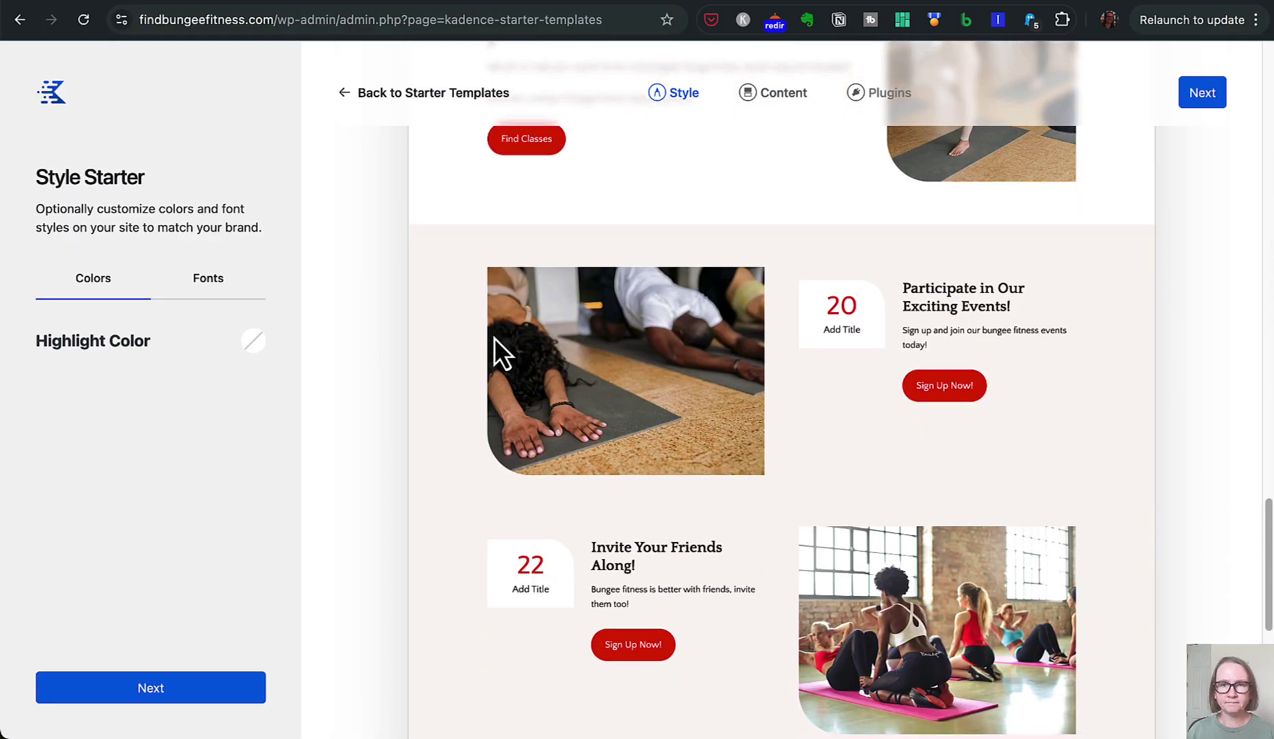
{"action": "scroll", "coordinate": [494, 336], "scroll_direction": "up", "scroll_amount": 1}
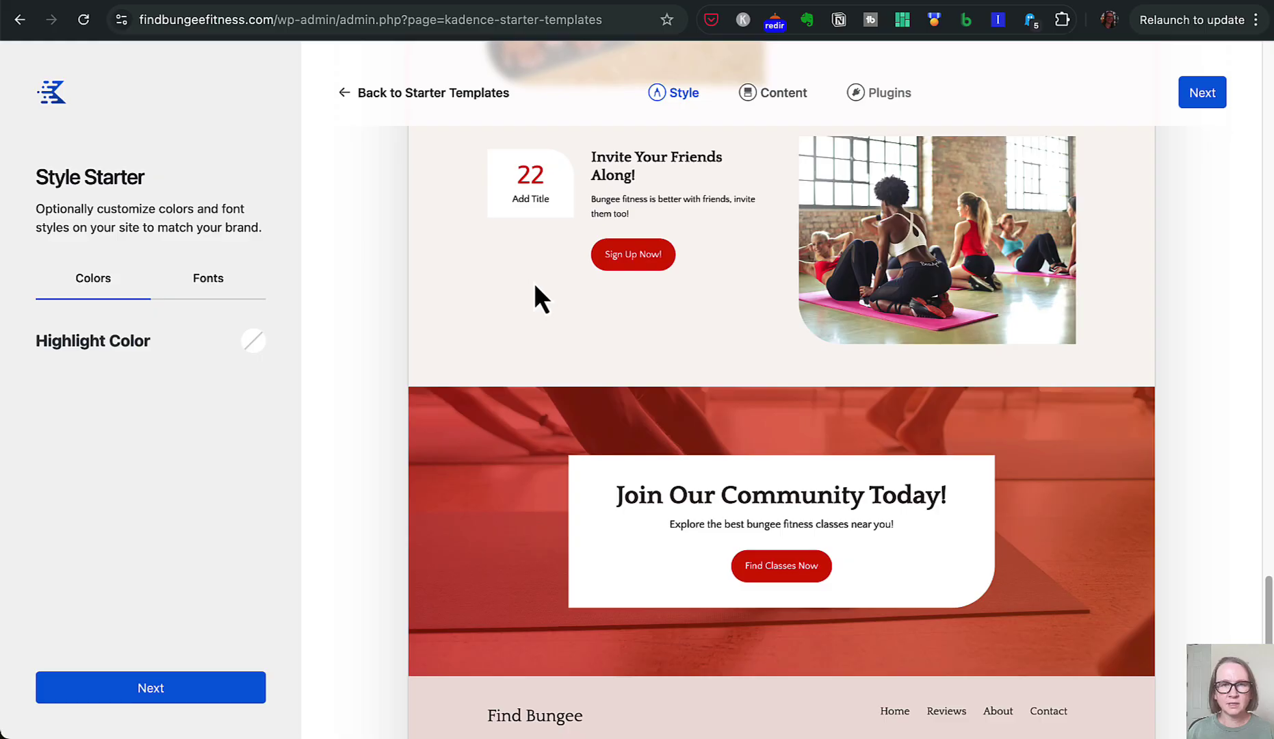
{"action": "scroll", "coordinate": [524, 236], "scroll_direction": "down", "scroll_amount": 2}
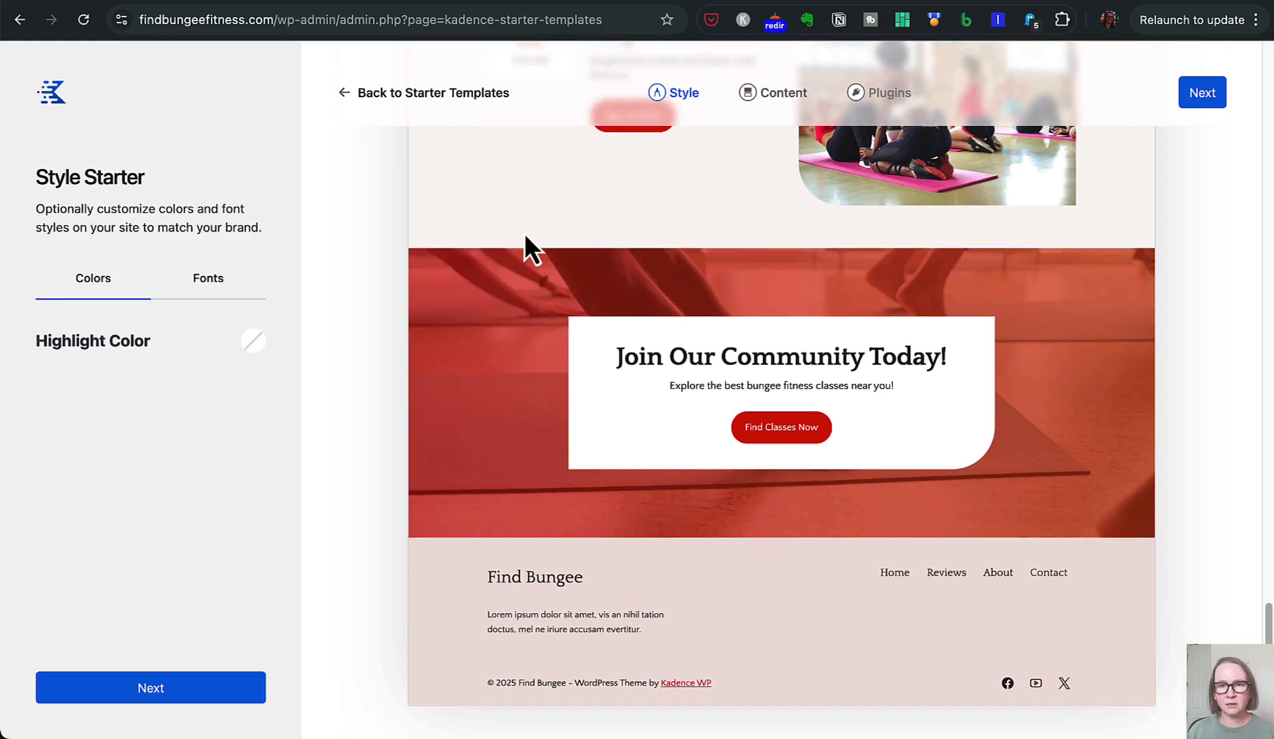
{"action": "scroll", "coordinate": [525, 234], "scroll_direction": "up", "scroll_amount": 14}
- Review the rest of the Maple preview and proceed to its Content step
{"action": "scroll", "coordinate": [525, 234], "scroll_direction": "up", "scroll_amount": 8}
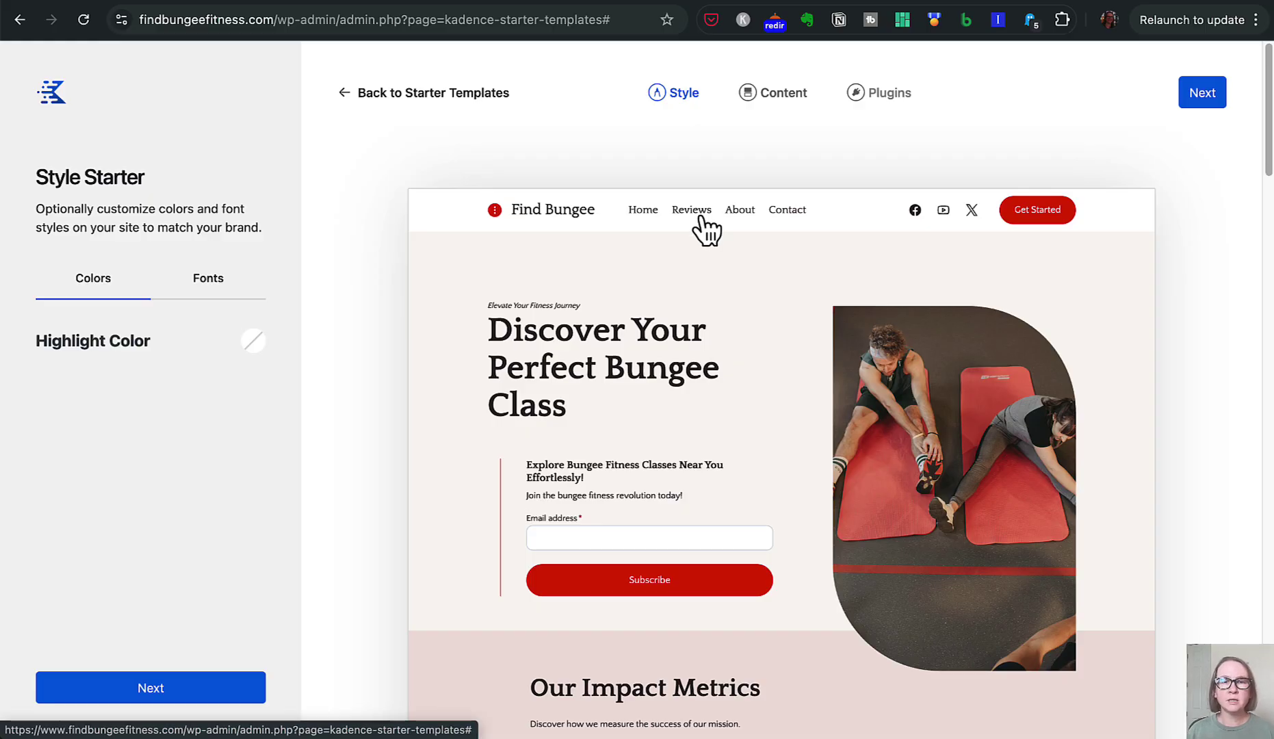
{"action": "scroll", "coordinate": [735, 294], "scroll_direction": "down", "scroll_amount": 10}
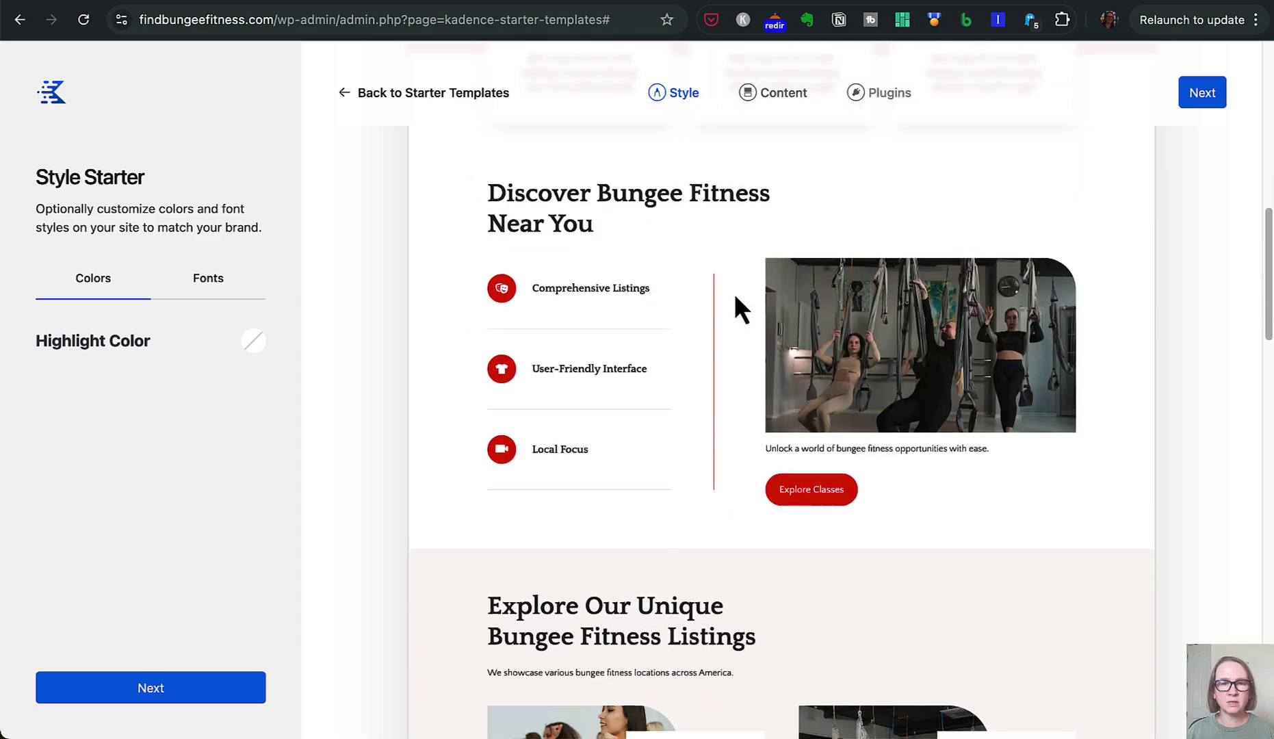
{"action": "scroll", "coordinate": [736, 296], "scroll_direction": "down", "scroll_amount": 5}
{"action": "scroll", "coordinate": [736, 295], "scroll_direction": "up", "scroll_amount": 15}
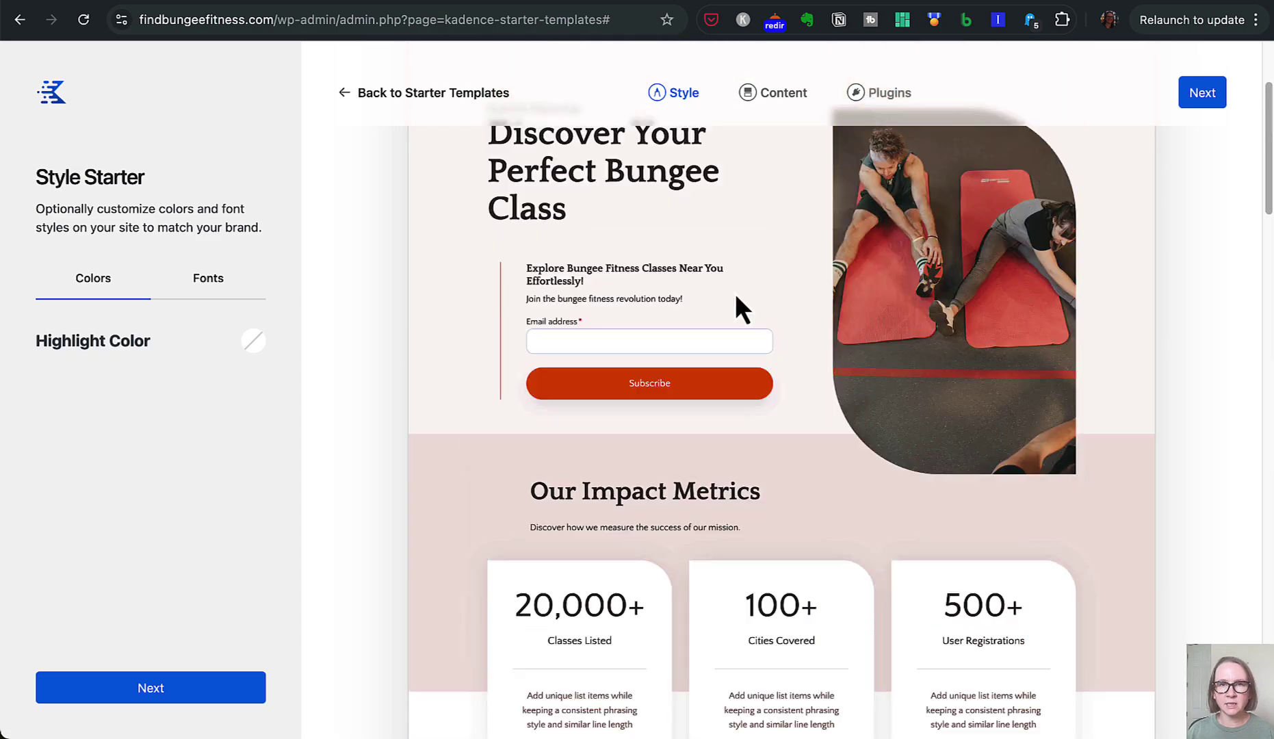
{"action": "scroll", "coordinate": [736, 296], "scroll_direction": "up", "scroll_amount": 3}
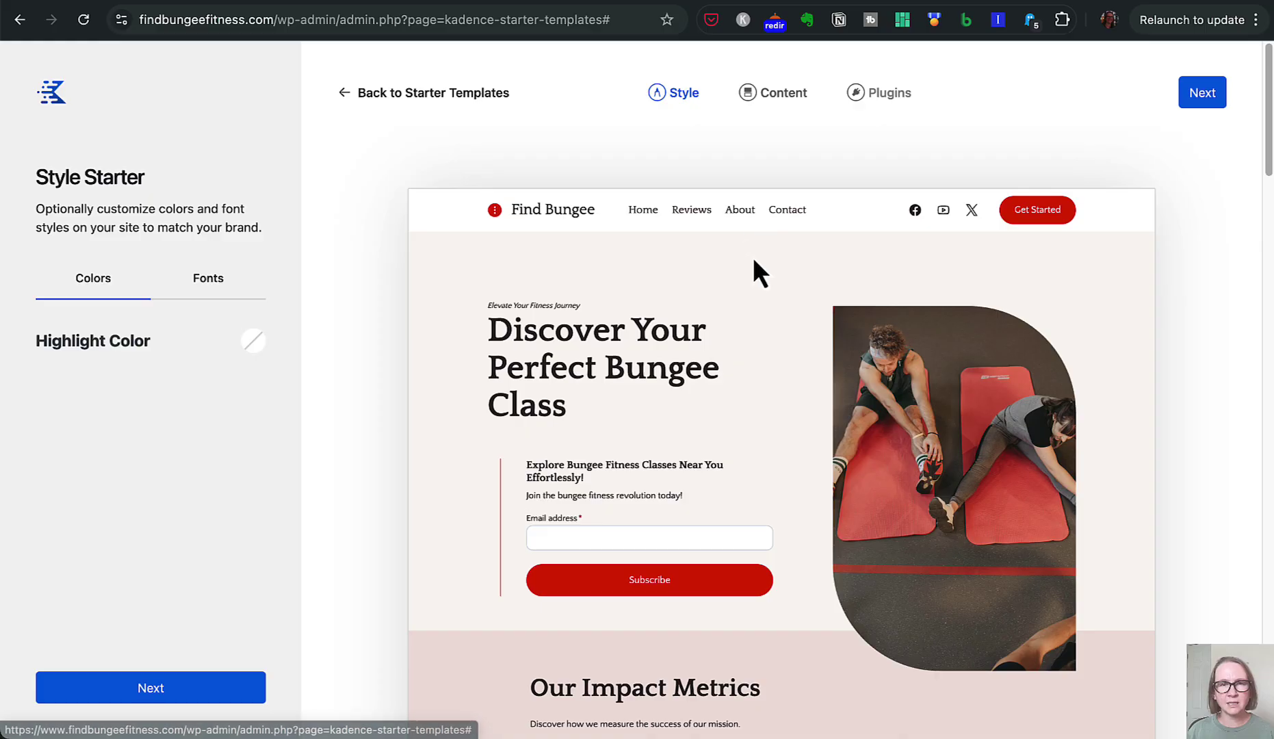
{"action": "scroll", "coordinate": [752, 256], "scroll_direction": "down", "scroll_amount": 5}
{"action": "scroll", "coordinate": [752, 257], "scroll_direction": "up", "scroll_amount": 6}
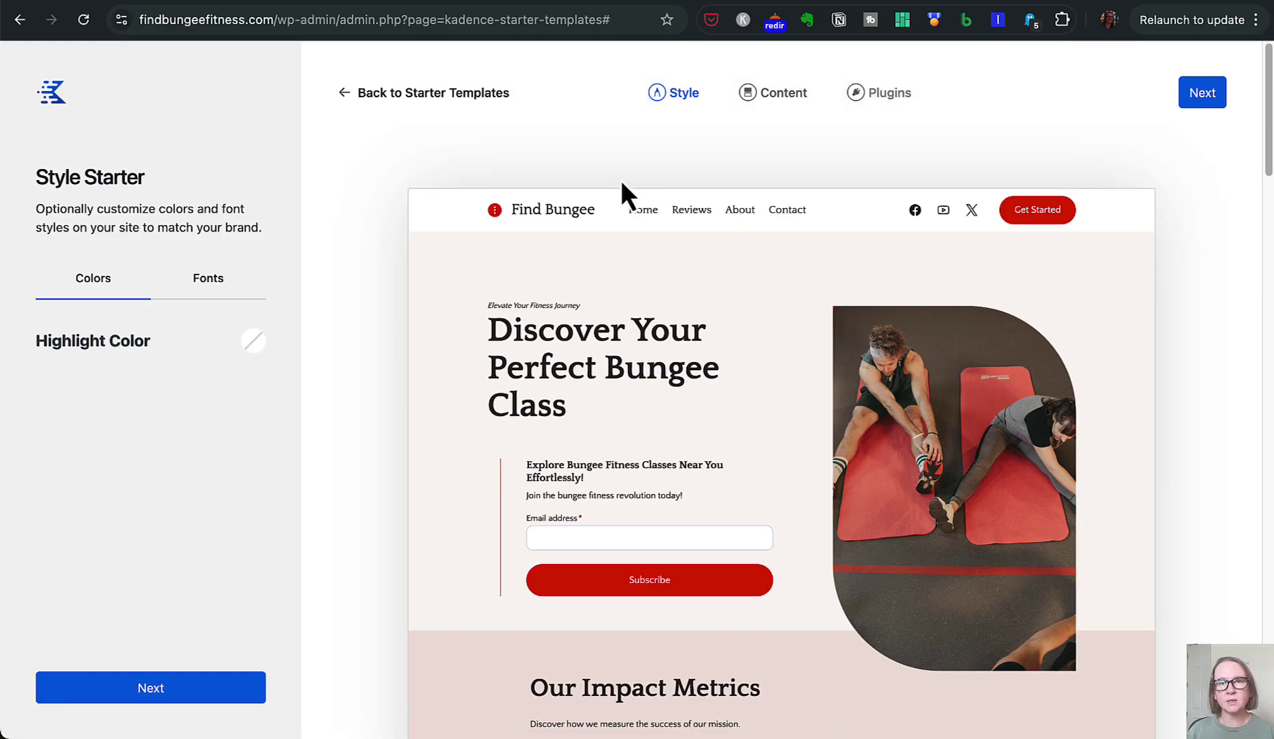
{"action": "left_click", "coordinate": [774, 113]}
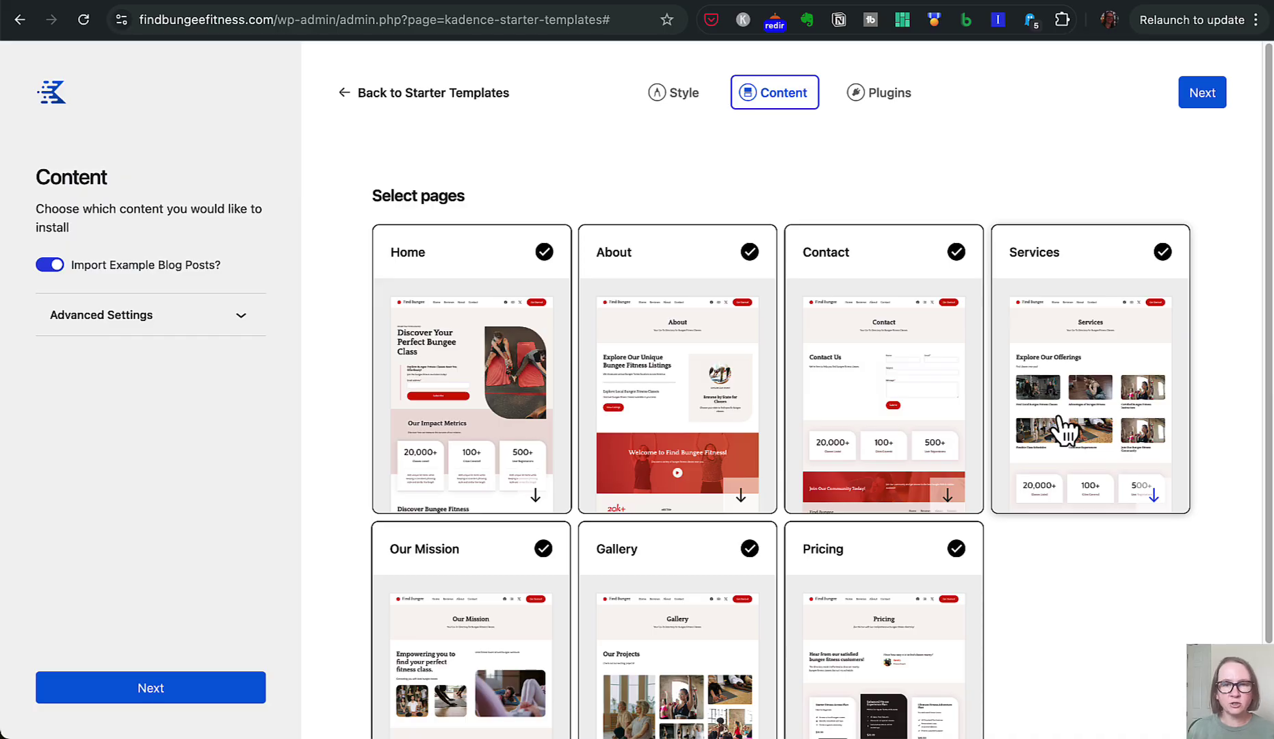
- Scroll through the seven Maple page cards, Home to Pricing, leaving all selected
{"action": "scroll", "coordinate": [1060, 414], "scroll_direction": "down", "scroll_amount": 1}
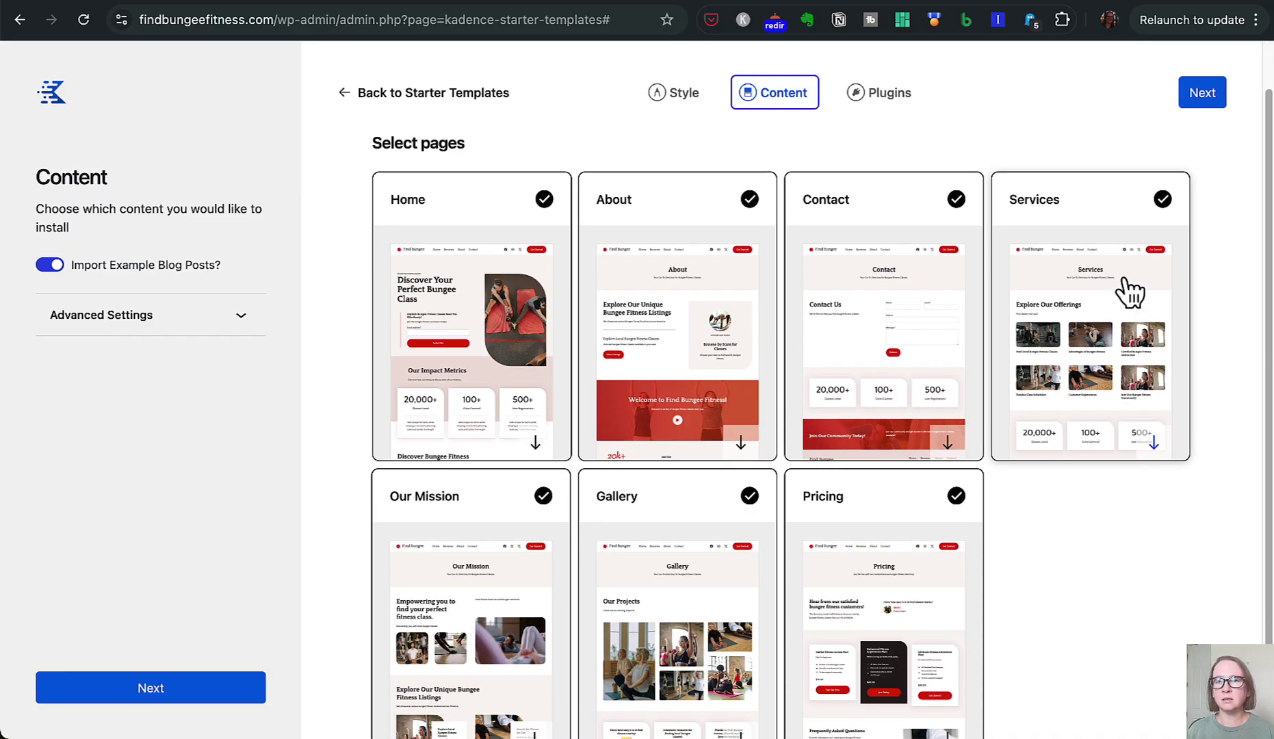
{"action": "scroll", "coordinate": [1102, 395], "scroll_direction": "down", "scroll_amount": 1}
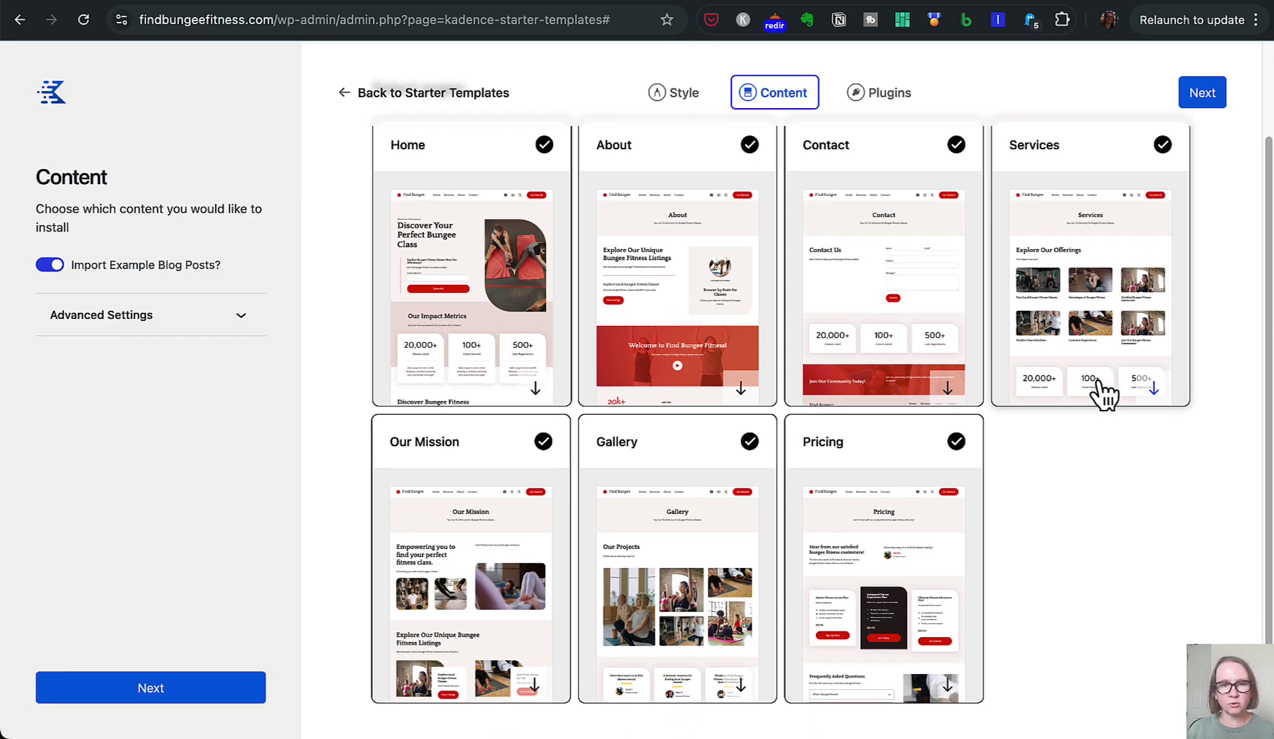
{"action": "scroll", "coordinate": [1101, 395], "scroll_direction": "up", "scroll_amount": 2}
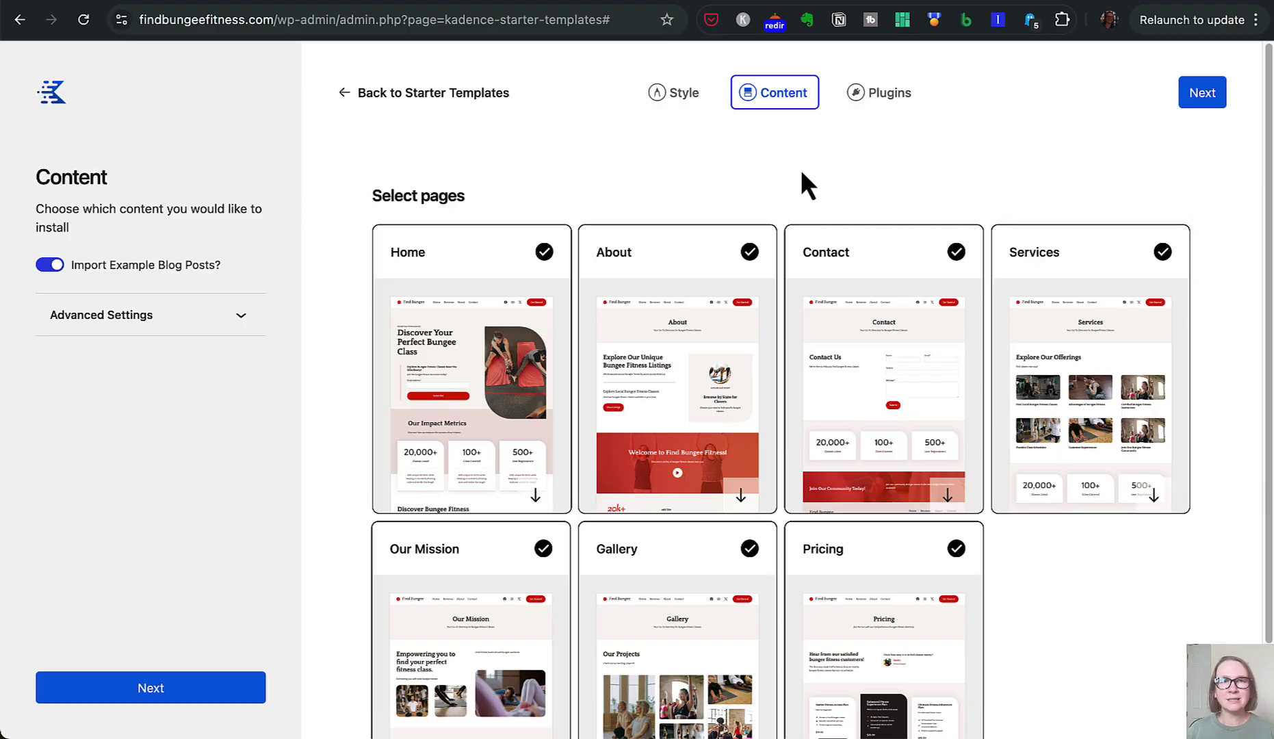
- Return to the gallery, open the Elm template and scroll its homepage preview
{"action": "left_click", "coordinate": [490, 102]}
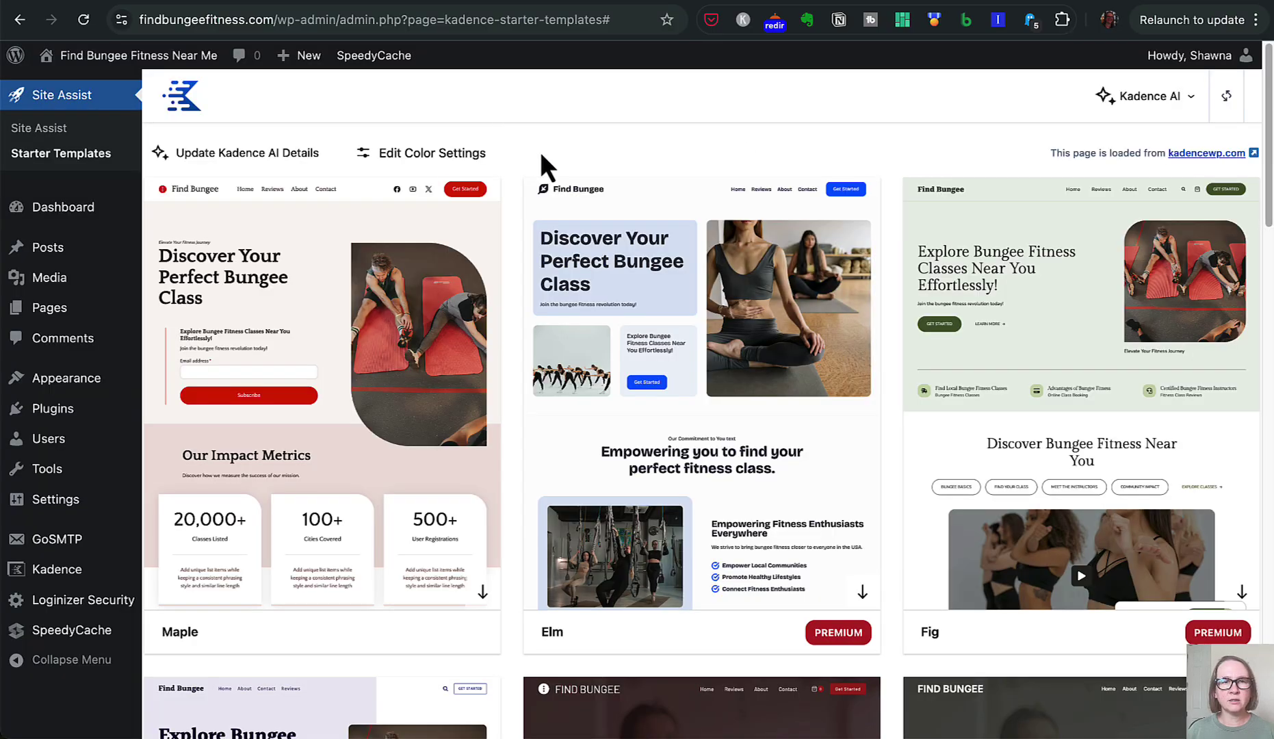
{"action": "left_click", "coordinate": [736, 340]}
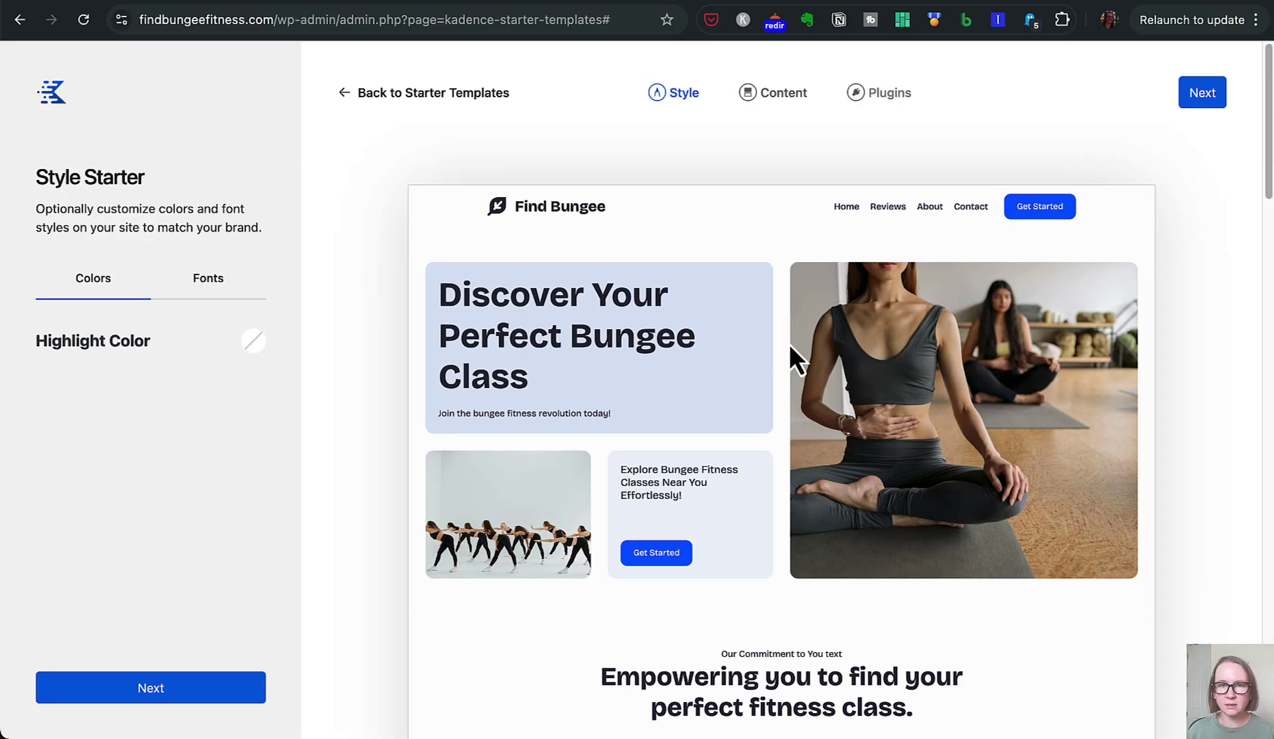
{"action": "scroll", "coordinate": [789, 343], "scroll_direction": "down", "scroll_amount": 7}
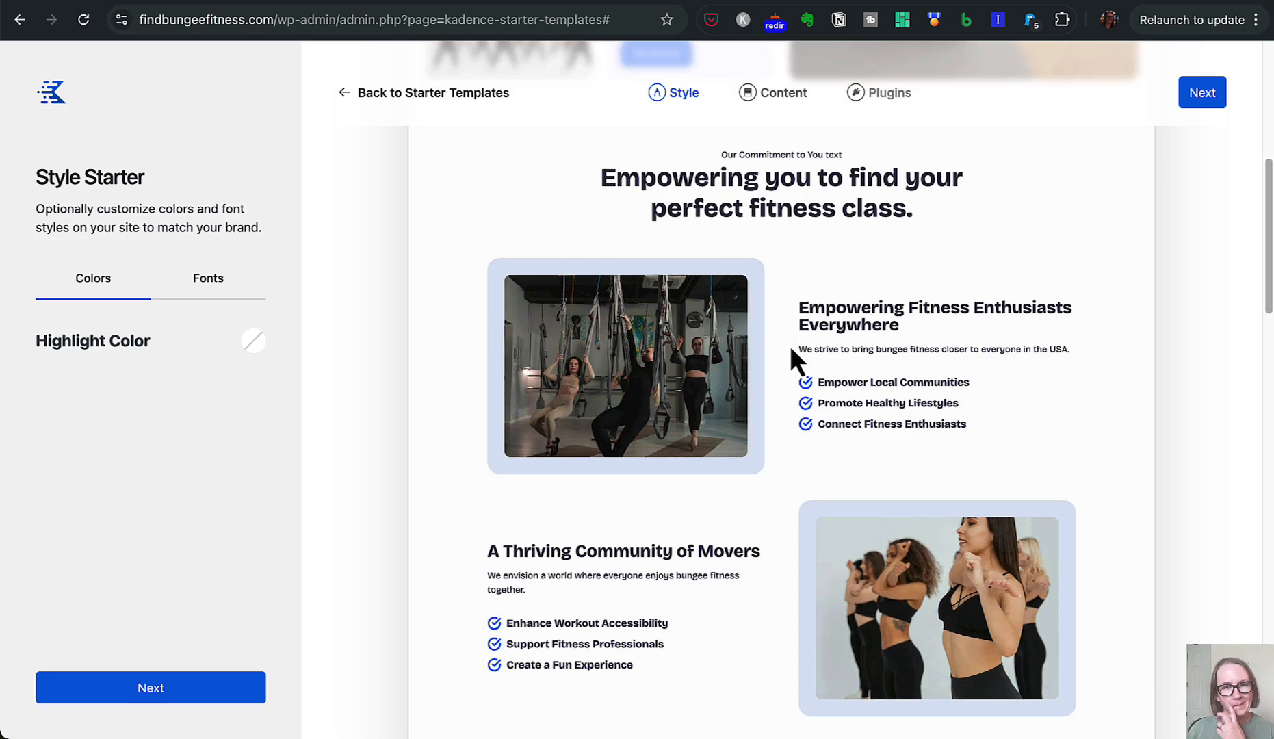
{"action": "scroll", "coordinate": [789, 345], "scroll_direction": "down", "scroll_amount": 3}
{"action": "scroll", "coordinate": [789, 344], "scroll_direction": "down", "scroll_amount": 17}
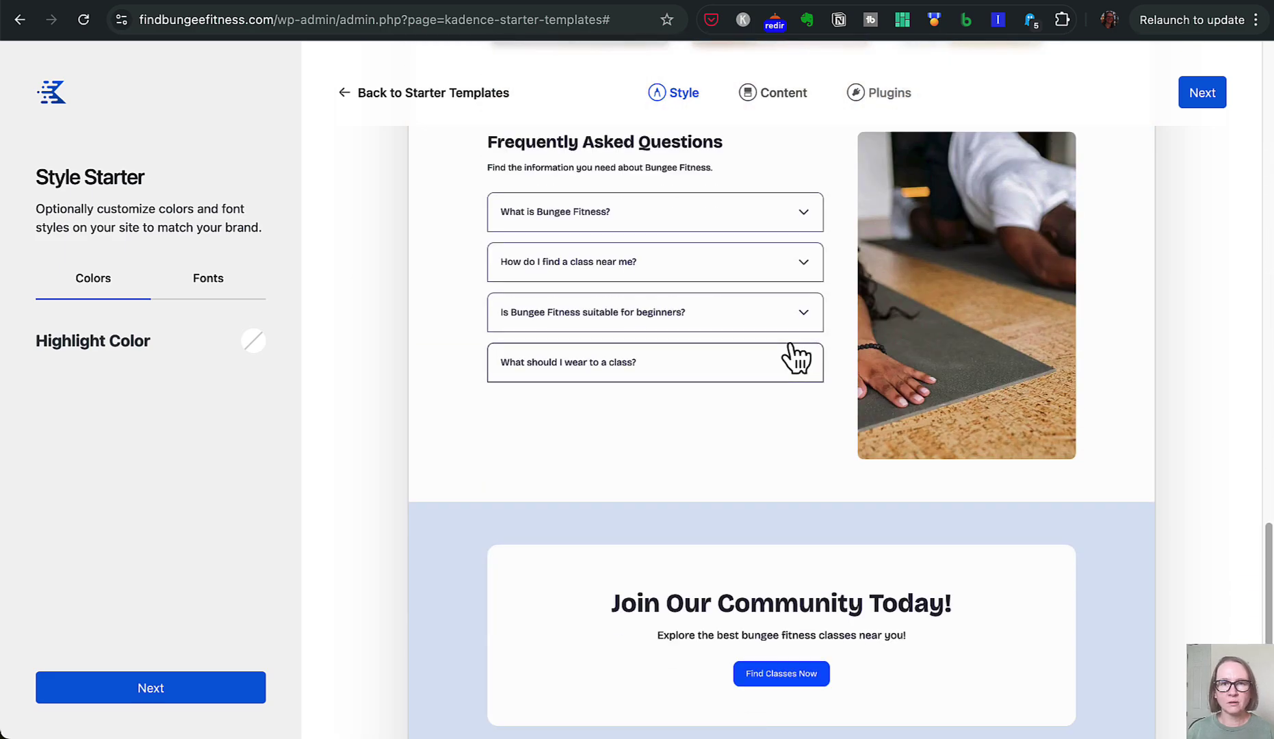
{"action": "scroll", "coordinate": [790, 344], "scroll_direction": "down", "scroll_amount": 4}
{"action": "scroll", "coordinate": [791, 346], "scroll_direction": "up", "scroll_amount": 20}
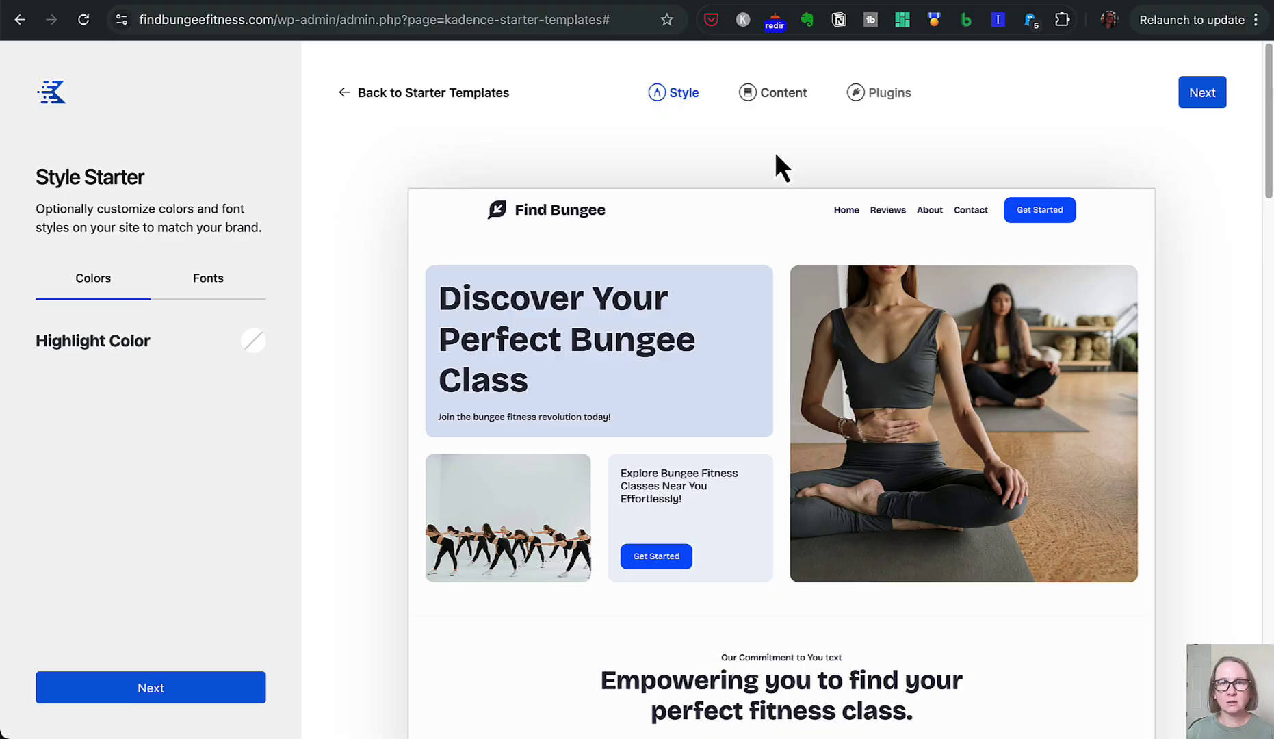
- Go to Elm's Content step and scroll its seven selected pages
{"action": "left_click", "coordinate": [780, 104]}
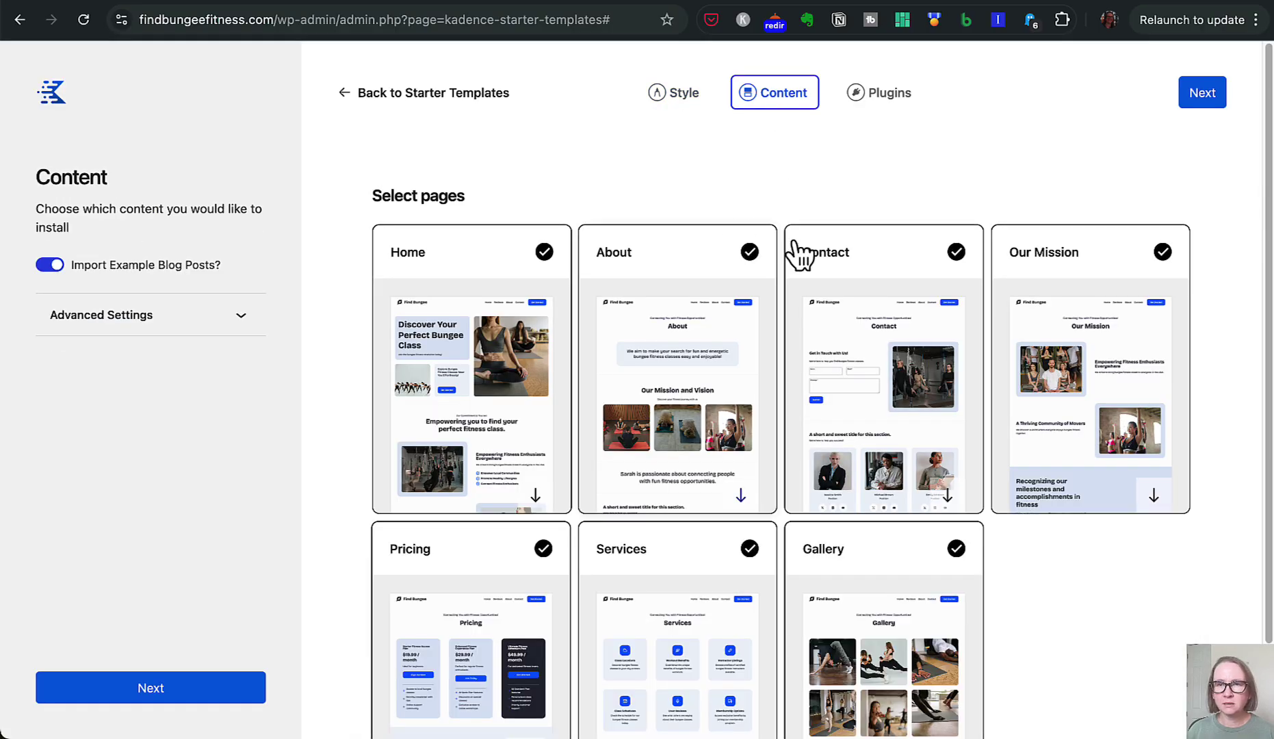
{"action": "scroll", "coordinate": [766, 392], "scroll_direction": "down", "scroll_amount": 2}
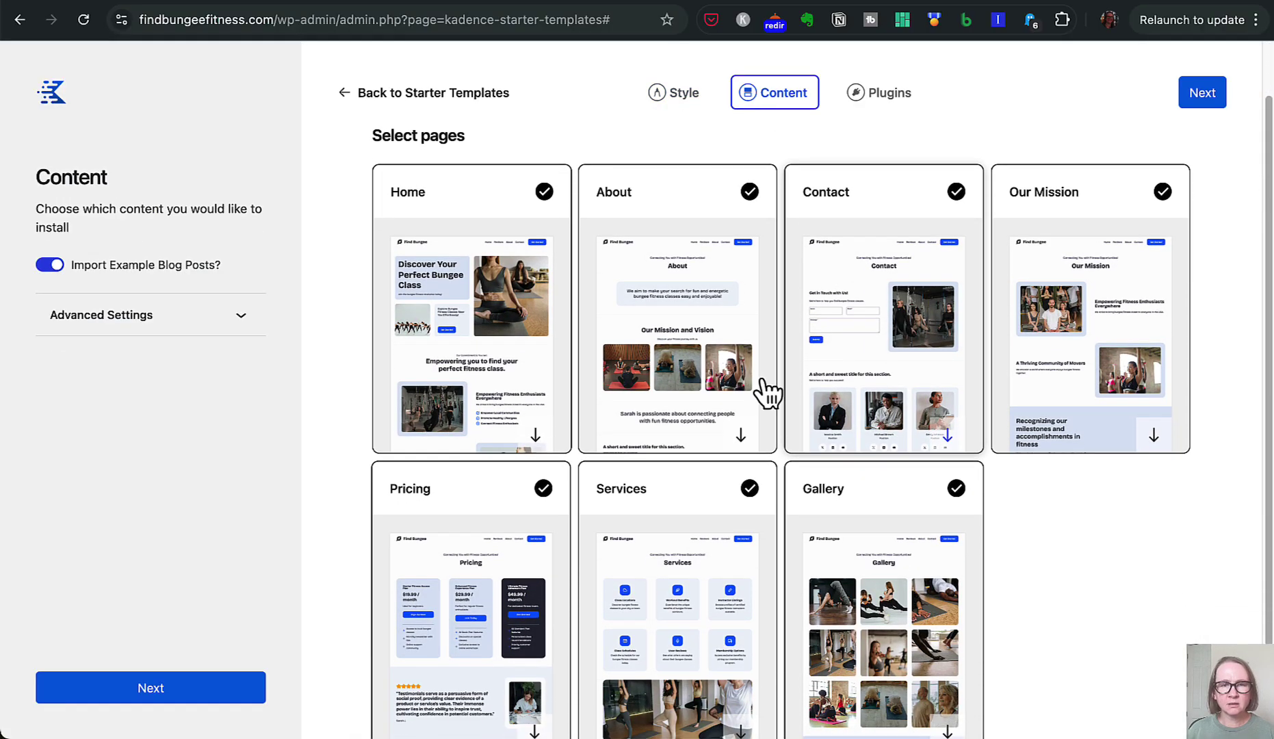
{"action": "scroll", "coordinate": [686, 611], "scroll_direction": "down", "scroll_amount": 2}
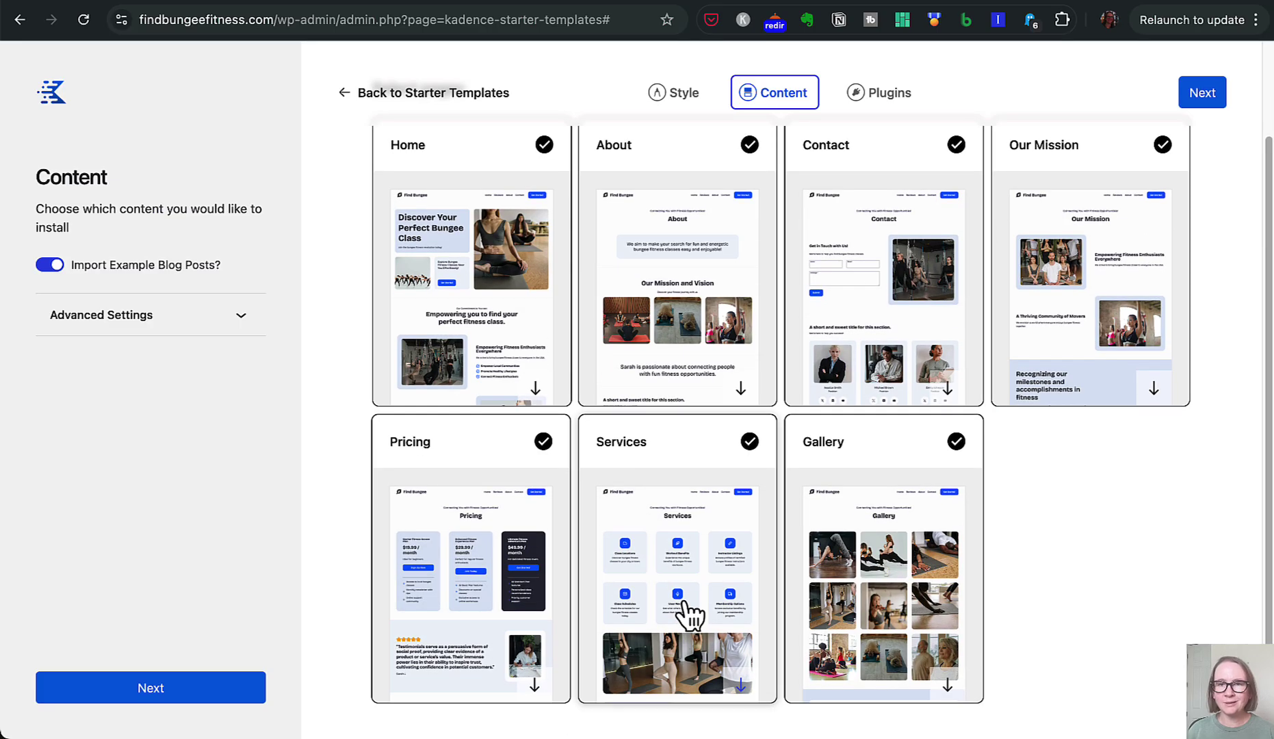
{"action": "scroll", "coordinate": [693, 615], "scroll_direction": "up", "scroll_amount": 2}
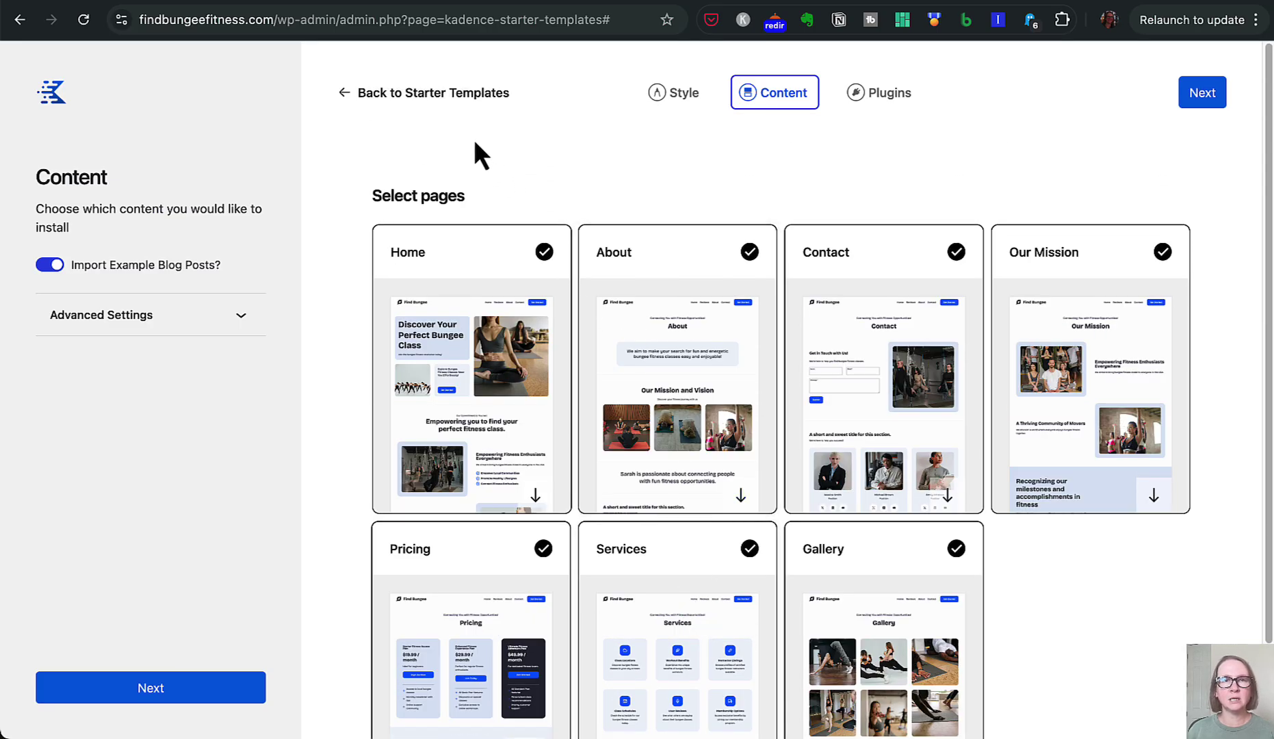
- Return to the gallery, preview the Fig template, then go back
{"action": "left_click", "coordinate": [457, 104]}
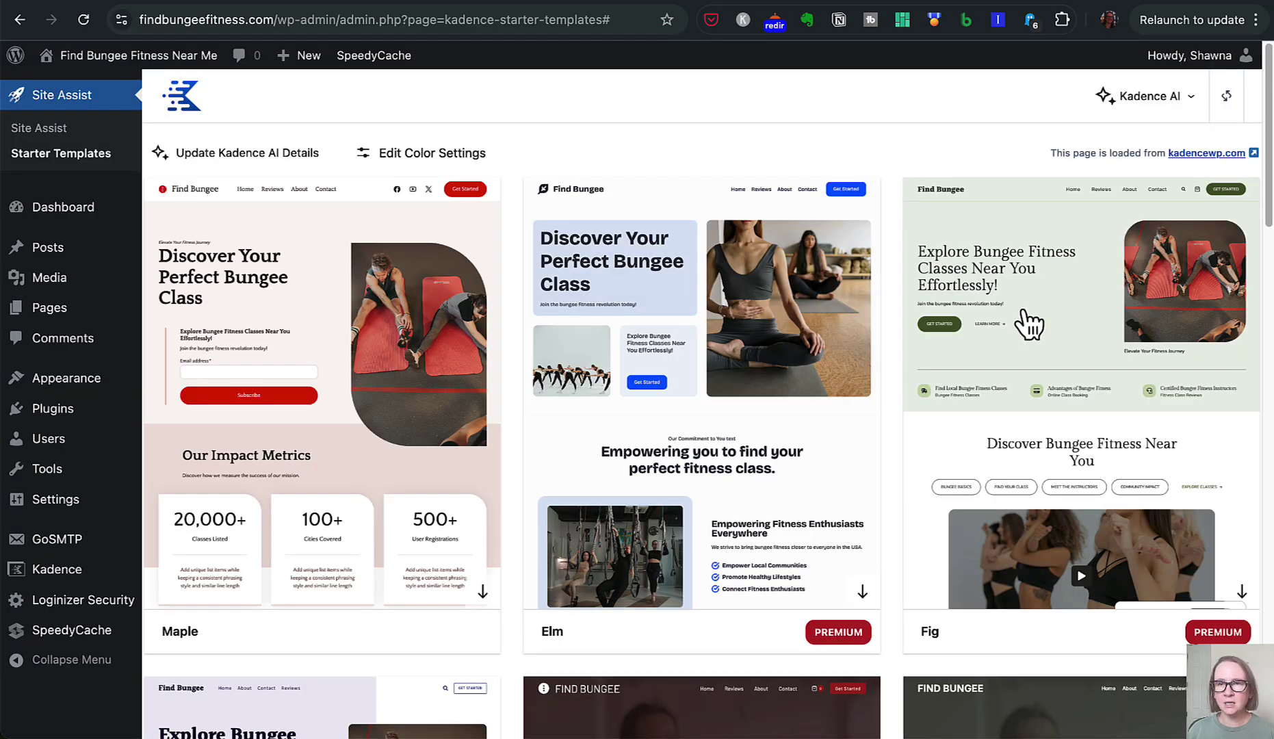
{"action": "left_click", "coordinate": [1054, 322]}
{"action": "scroll", "coordinate": [916, 385], "scroll_direction": "down", "scroll_amount": 10}
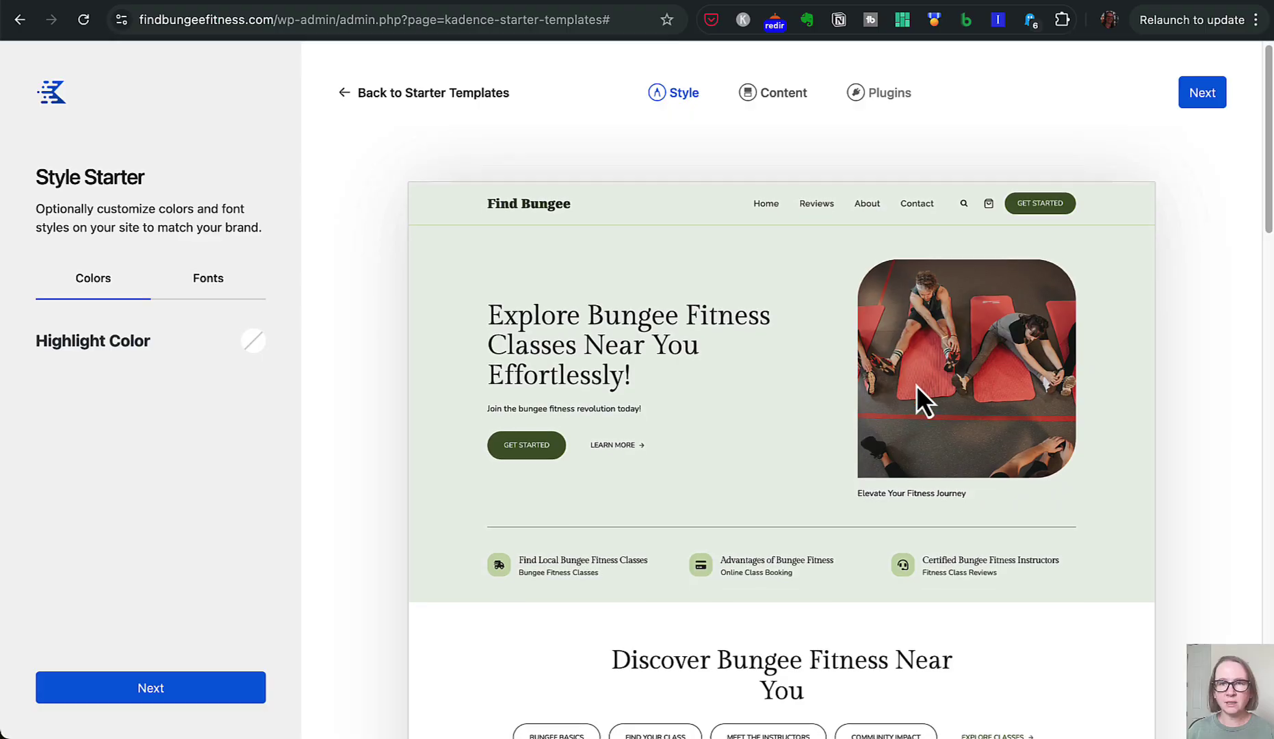
{"action": "scroll", "coordinate": [920, 388], "scroll_direction": "down", "scroll_amount": 15}
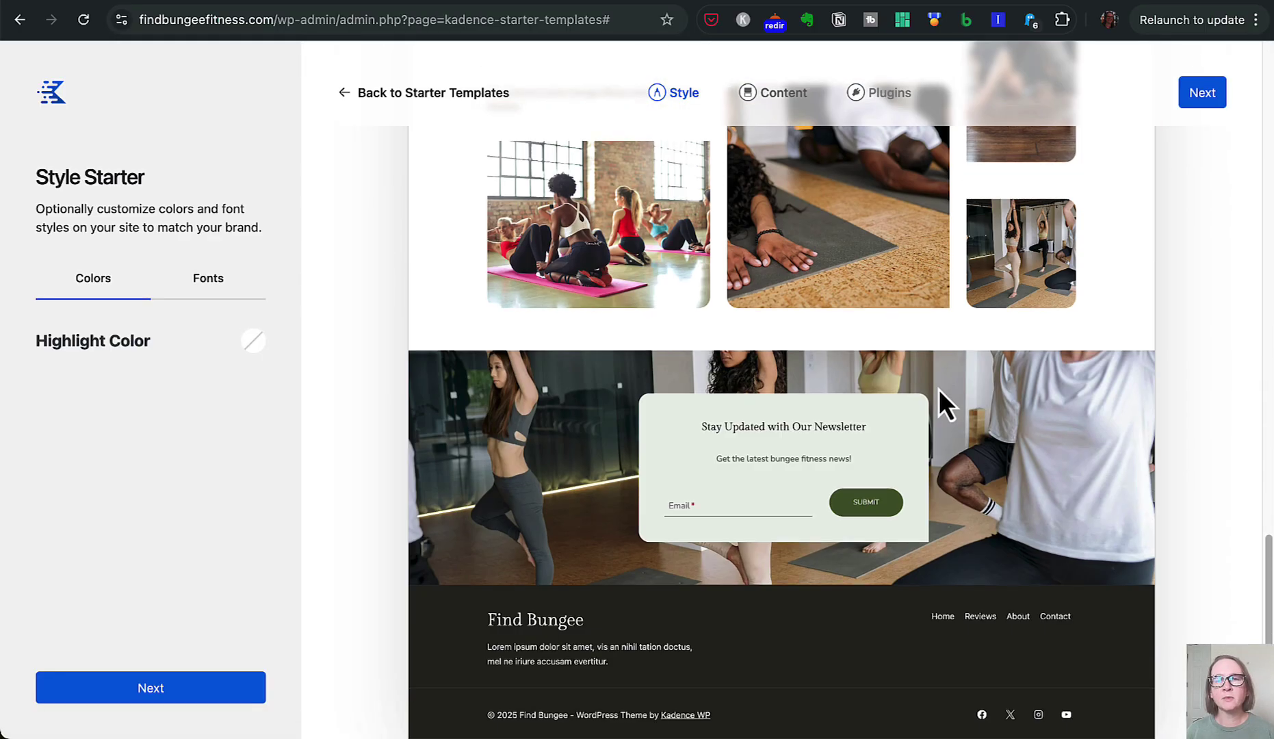
{"action": "scroll", "coordinate": [938, 388], "scroll_direction": "up", "scroll_amount": 15}
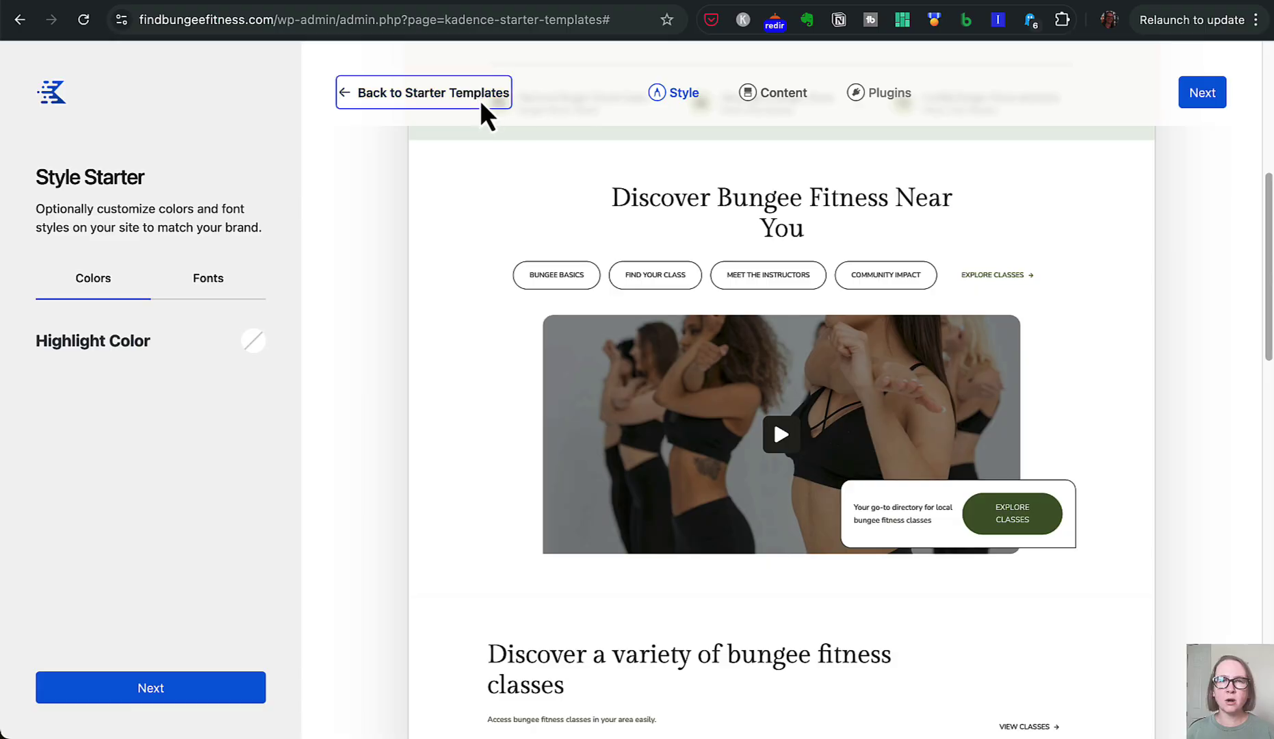
{"action": "left_click", "coordinate": [480, 100]}
- Scroll the gallery and preview the Hemlock template's Find Bungee homepage
{"action": "scroll", "coordinate": [509, 428], "scroll_direction": "down", "scroll_amount": 3}
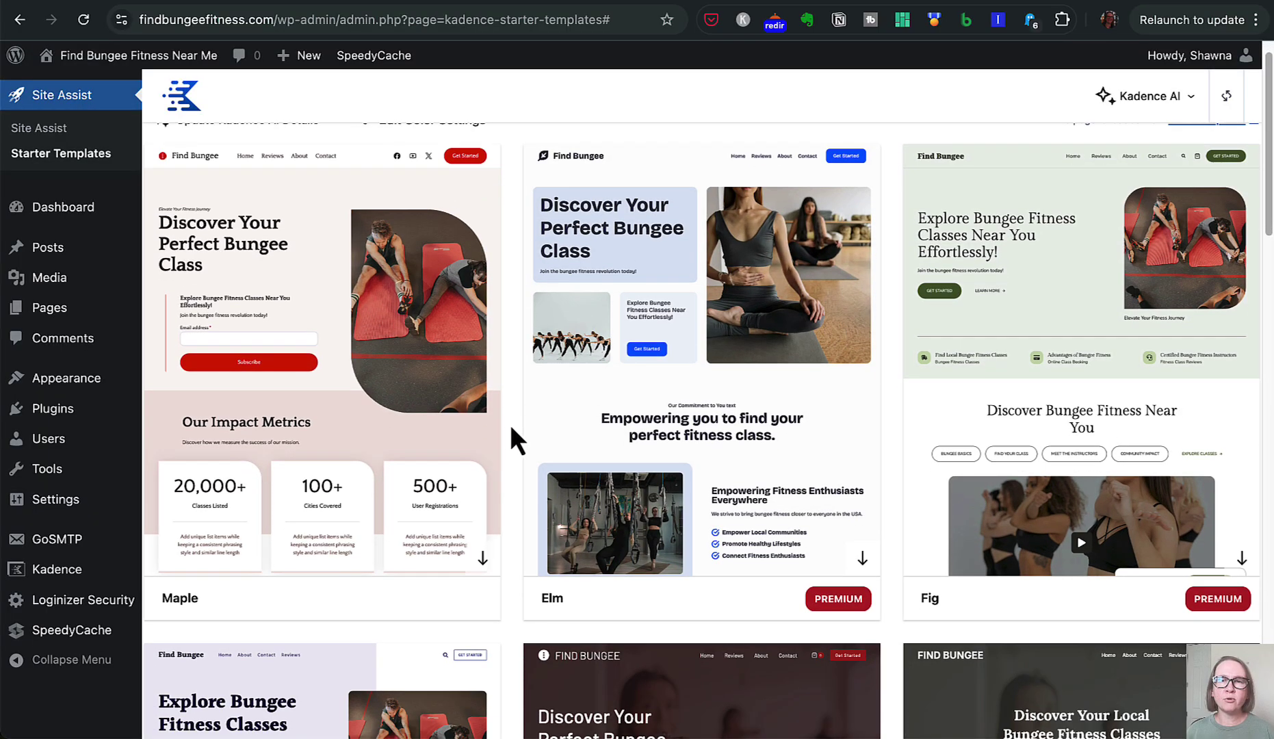
{"action": "scroll", "coordinate": [512, 420], "scroll_direction": "down", "scroll_amount": 5}
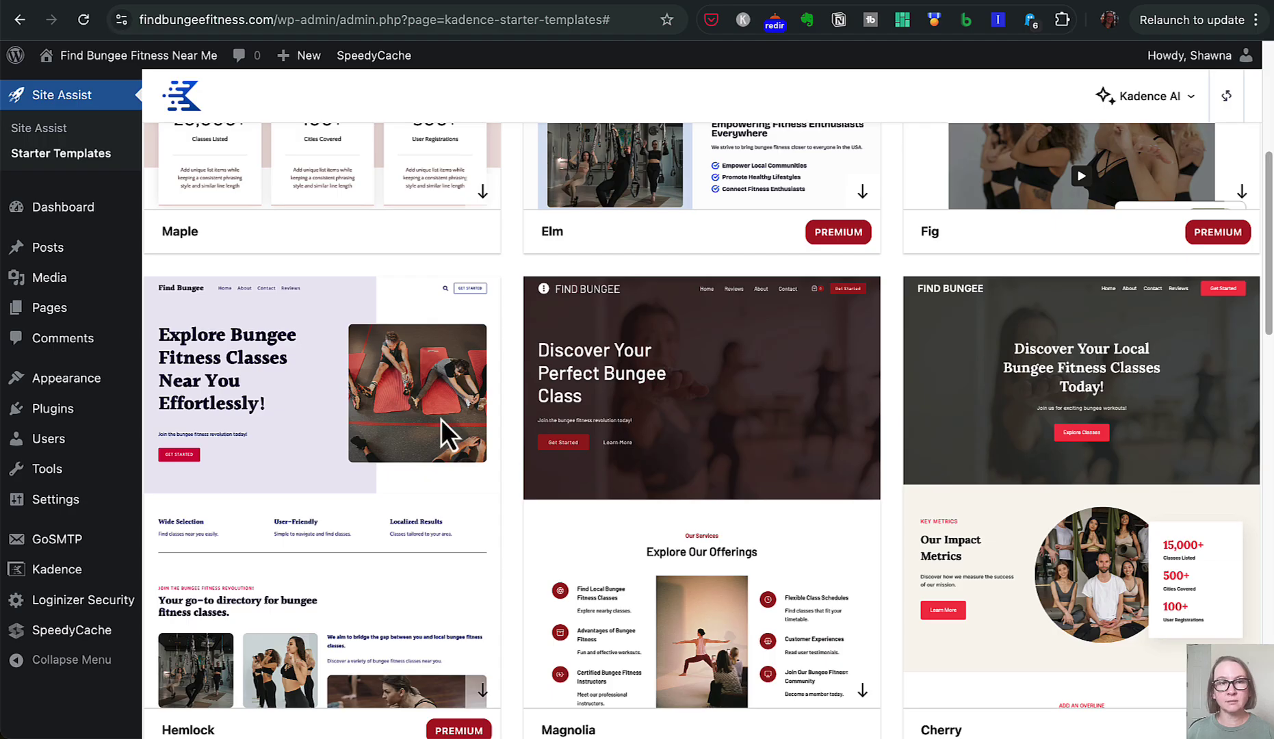
{"action": "left_click", "coordinate": [441, 420]}
{"action": "scroll", "coordinate": [486, 407], "scroll_direction": "down", "scroll_amount": 1}
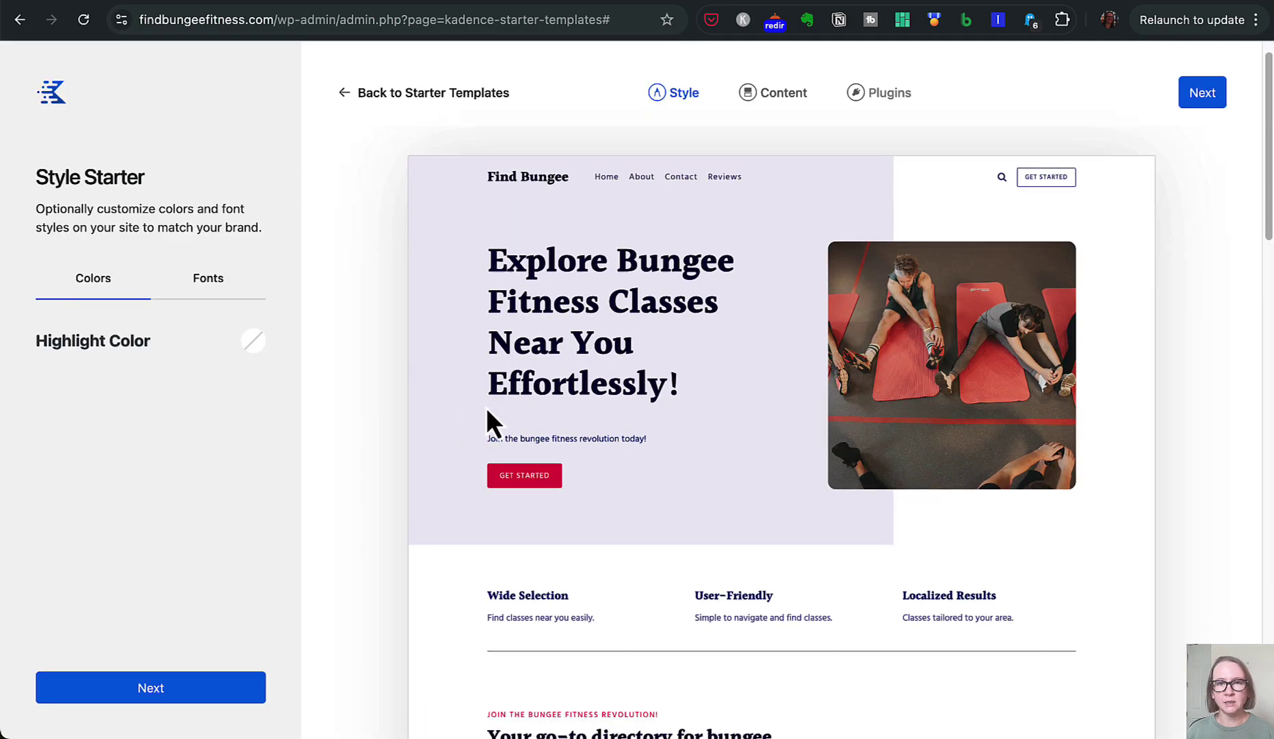
{"action": "scroll", "coordinate": [486, 408], "scroll_direction": "down", "scroll_amount": 10}
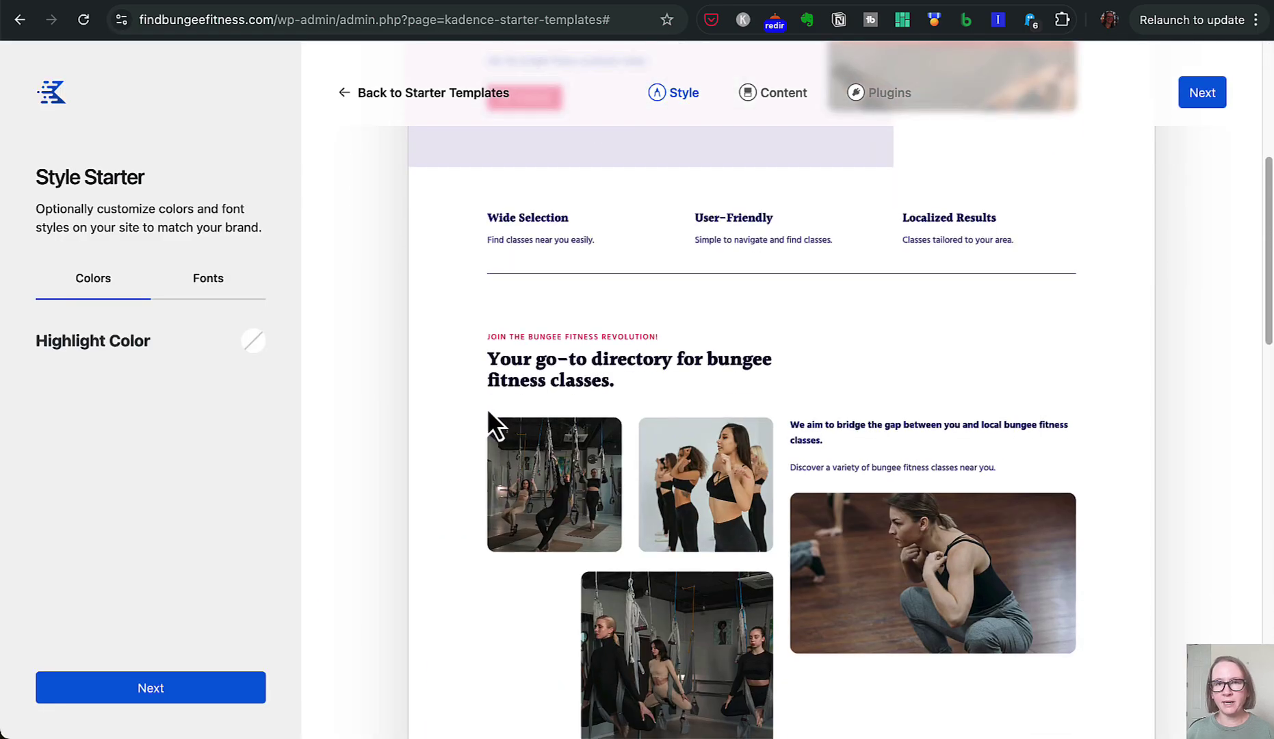
{"action": "scroll", "coordinate": [487, 409], "scroll_direction": "down", "scroll_amount": 9}
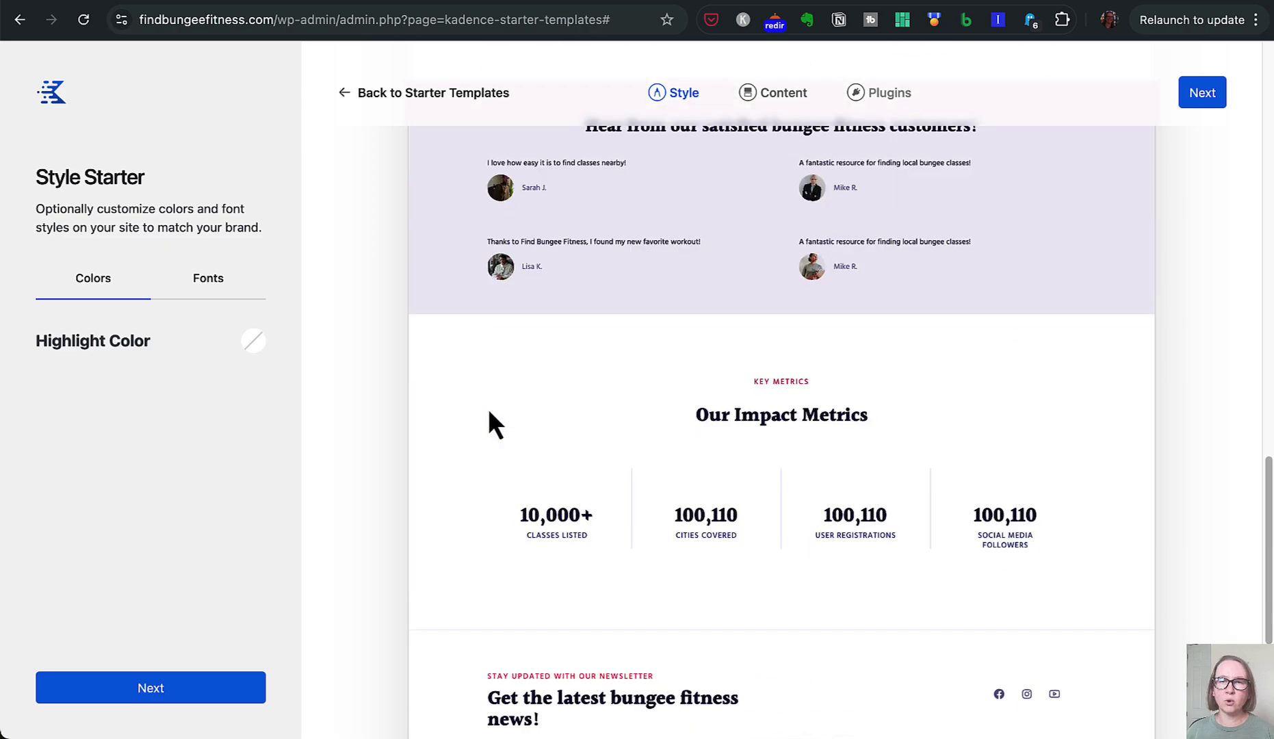
{"action": "scroll", "coordinate": [488, 408], "scroll_direction": "up", "scroll_amount": 15}
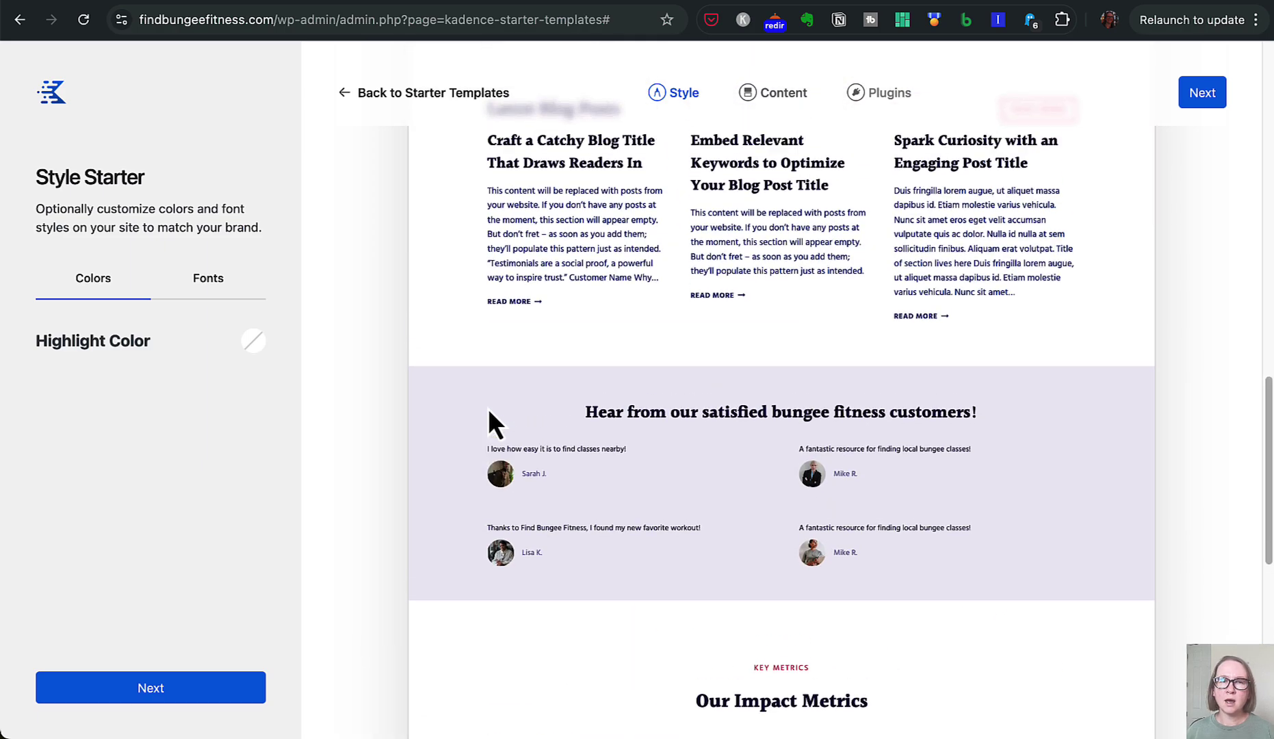
- Leave Hemlock, preview the Magnolia template, then return to the gallery
{"action": "left_click", "coordinate": [401, 92]}
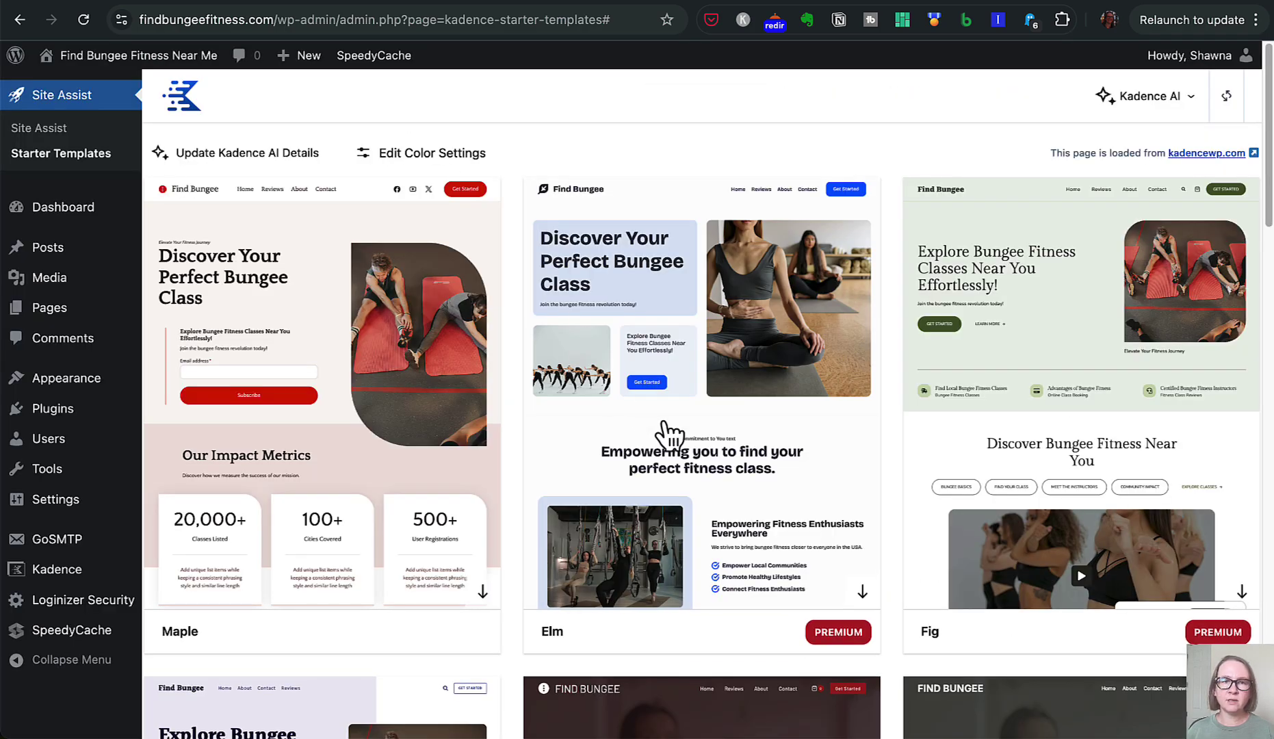
{"action": "scroll", "coordinate": [782, 470], "scroll_direction": "down", "scroll_amount": 7}
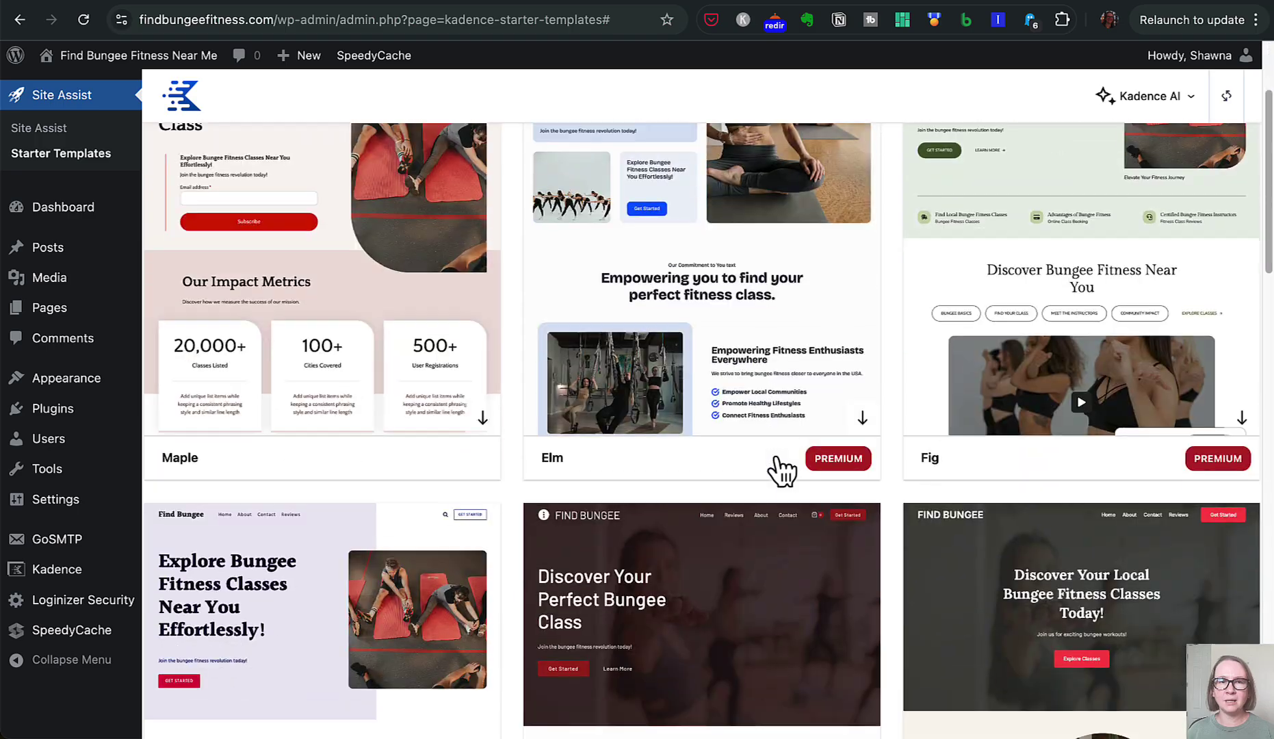
{"action": "left_click", "coordinate": [764, 403]}
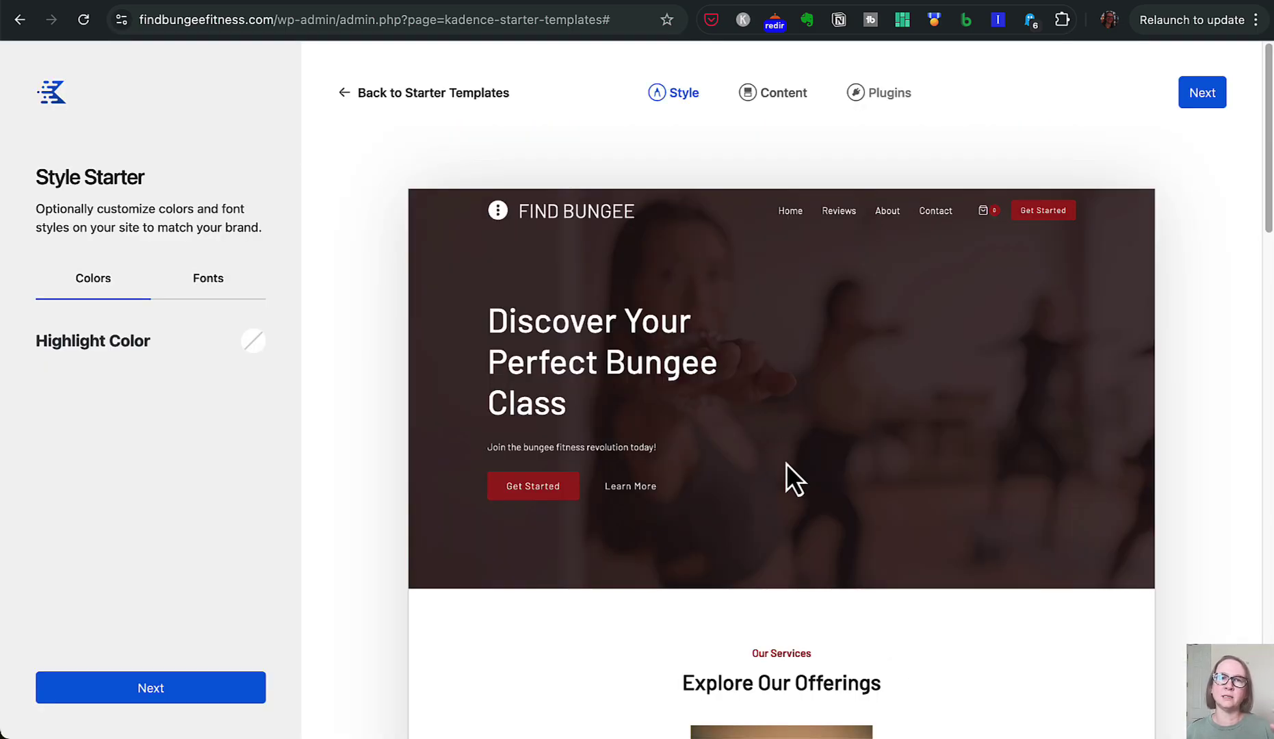
{"action": "scroll", "coordinate": [786, 462], "scroll_direction": "down", "scroll_amount": 12}
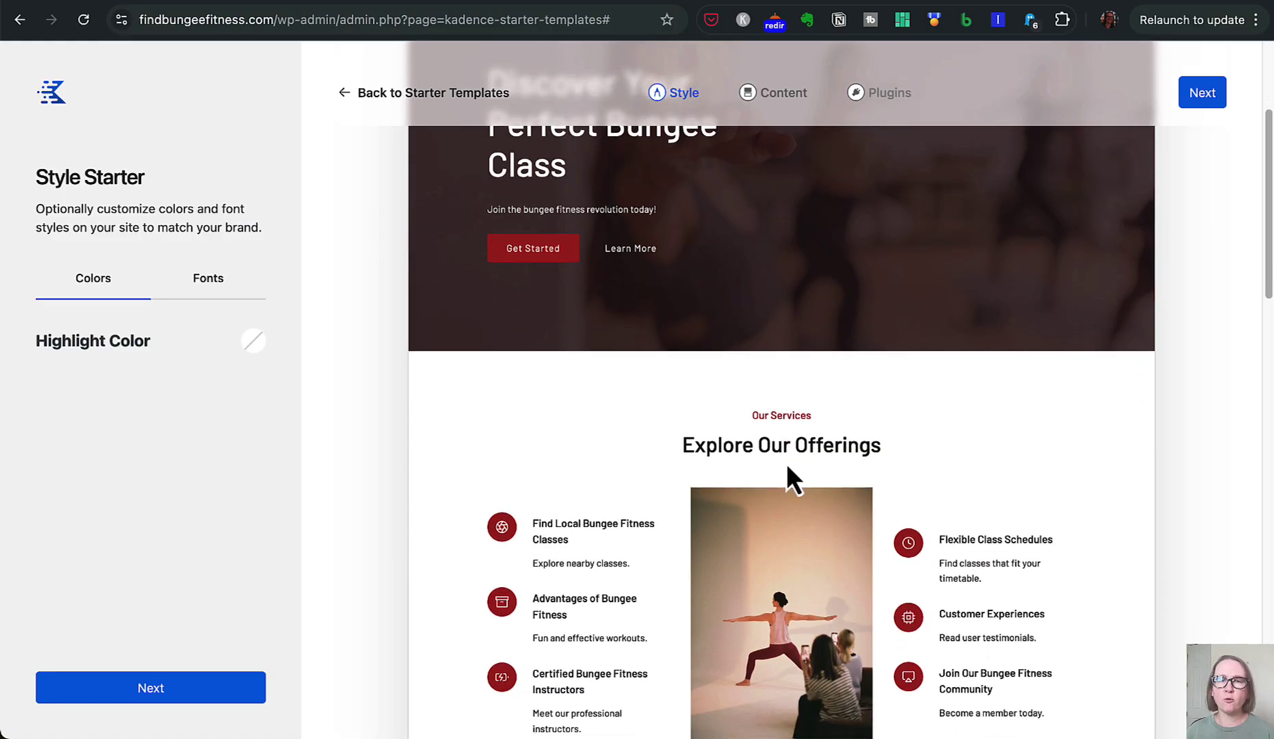
{"action": "scroll", "coordinate": [787, 462], "scroll_direction": "down", "scroll_amount": 6}
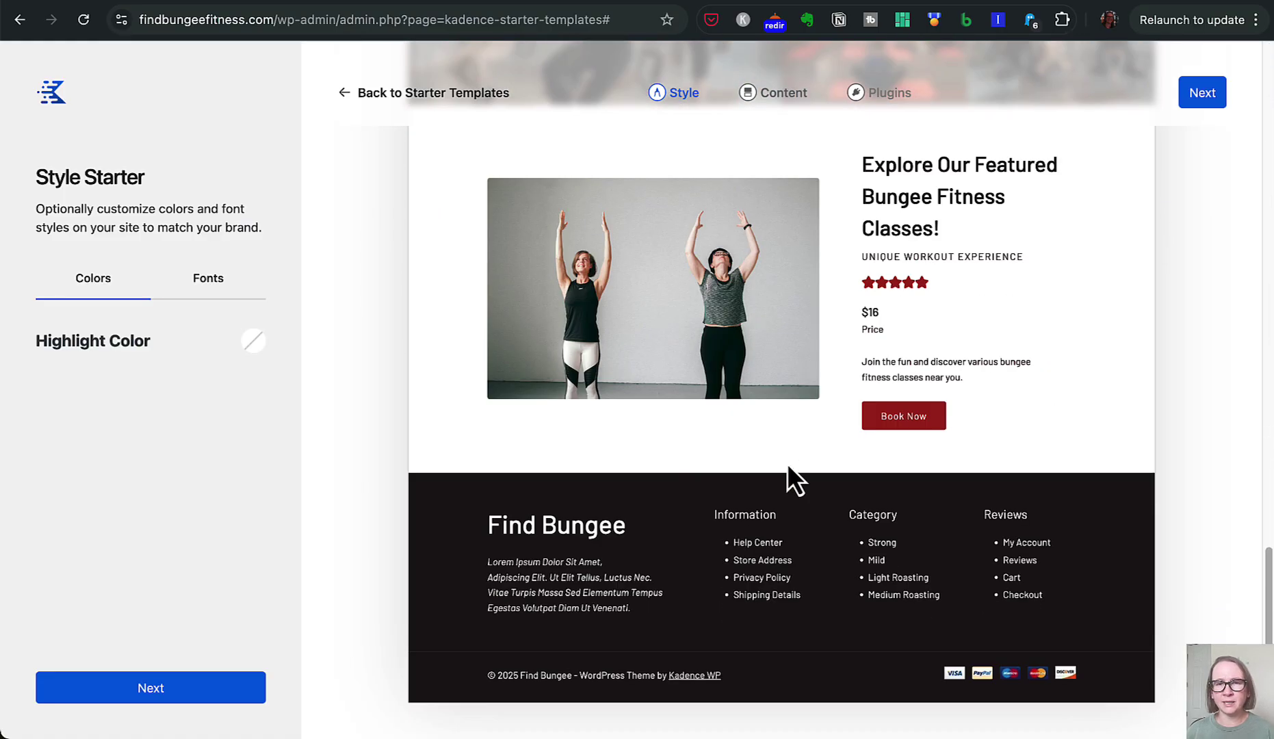
{"action": "left_click", "coordinate": [354, 92]}
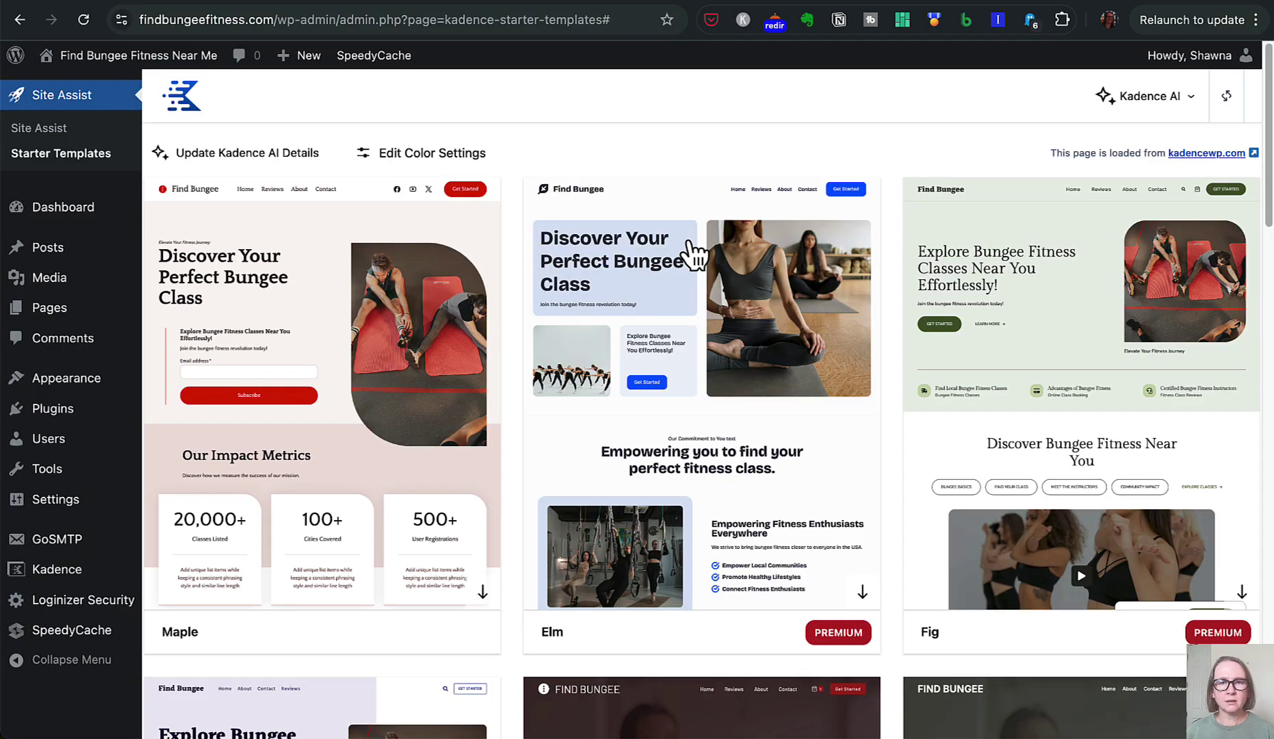
- Preview the dark Cherry template and return to the gallery
{"action": "scroll", "coordinate": [889, 443], "scroll_direction": "down", "scroll_amount": 4}
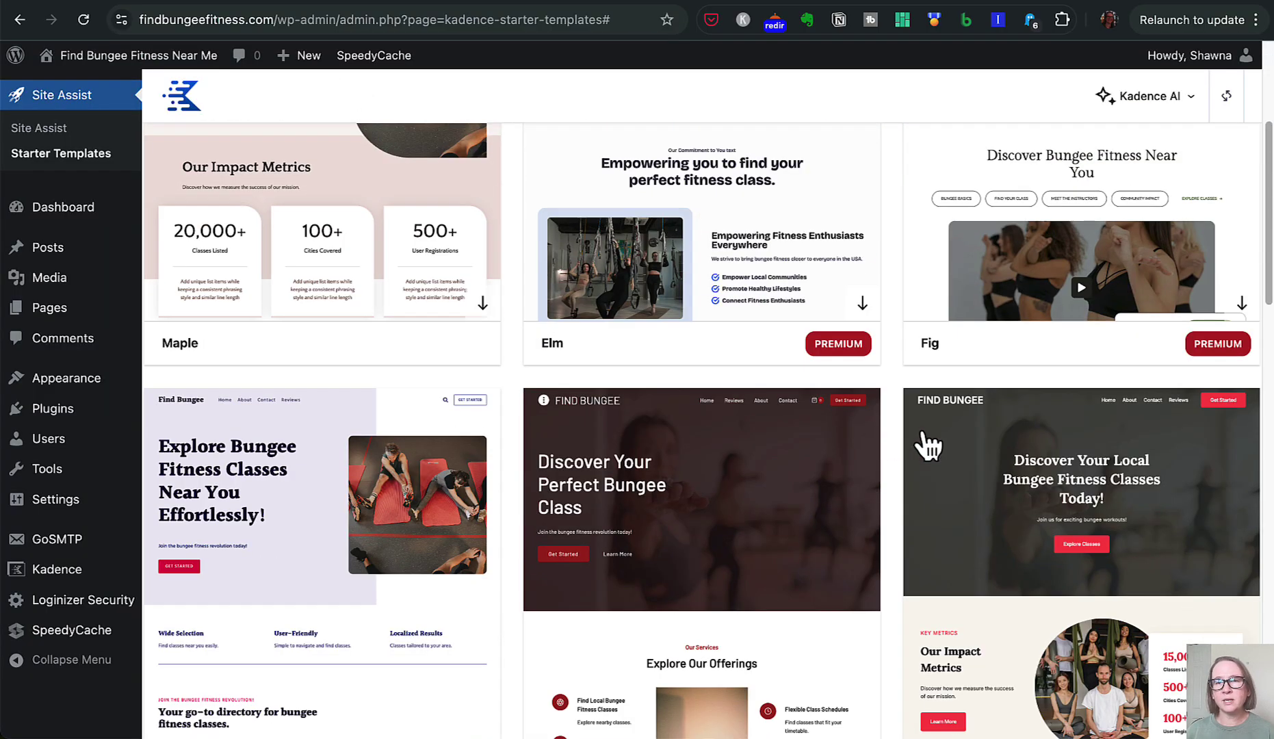
{"action": "left_click", "coordinate": [999, 456]}
{"action": "scroll", "coordinate": [897, 448], "scroll_direction": "down", "scroll_amount": 5}
{"action": "scroll", "coordinate": [897, 451], "scroll_direction": "down", "scroll_amount": 15}
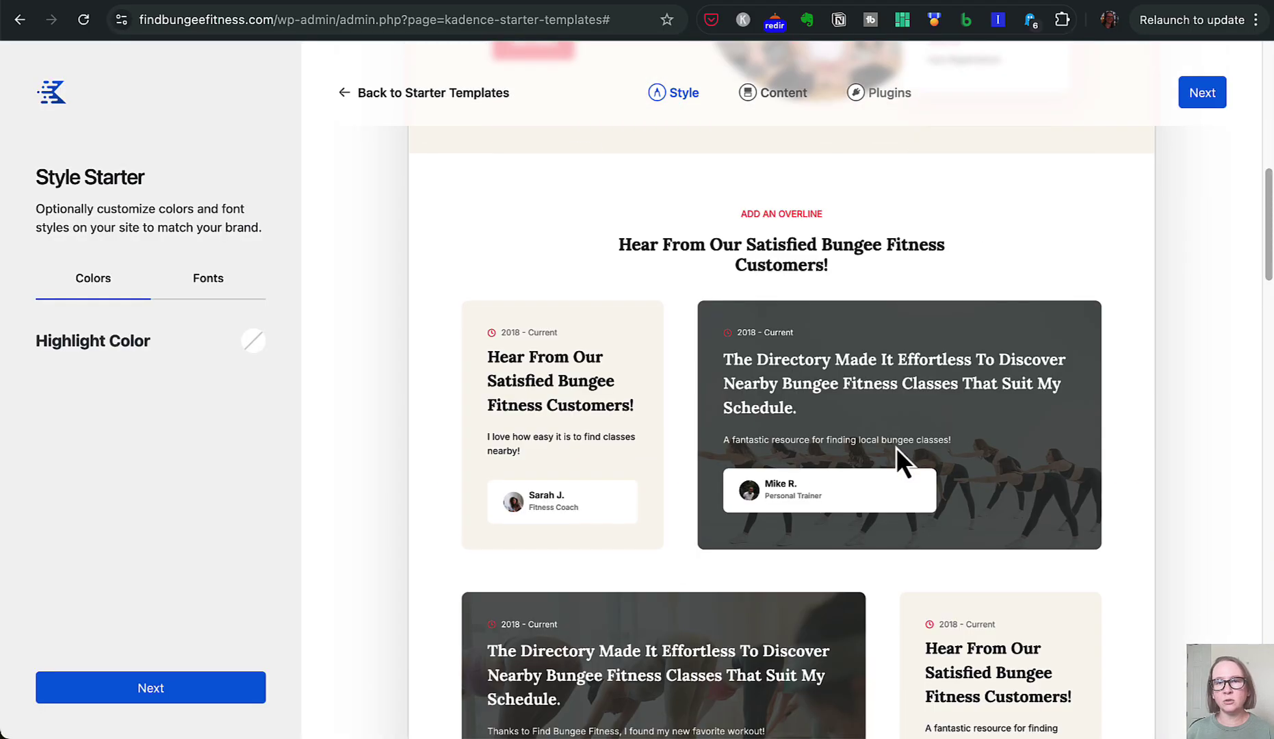
{"action": "scroll", "coordinate": [897, 448], "scroll_direction": "down", "scroll_amount": 10}
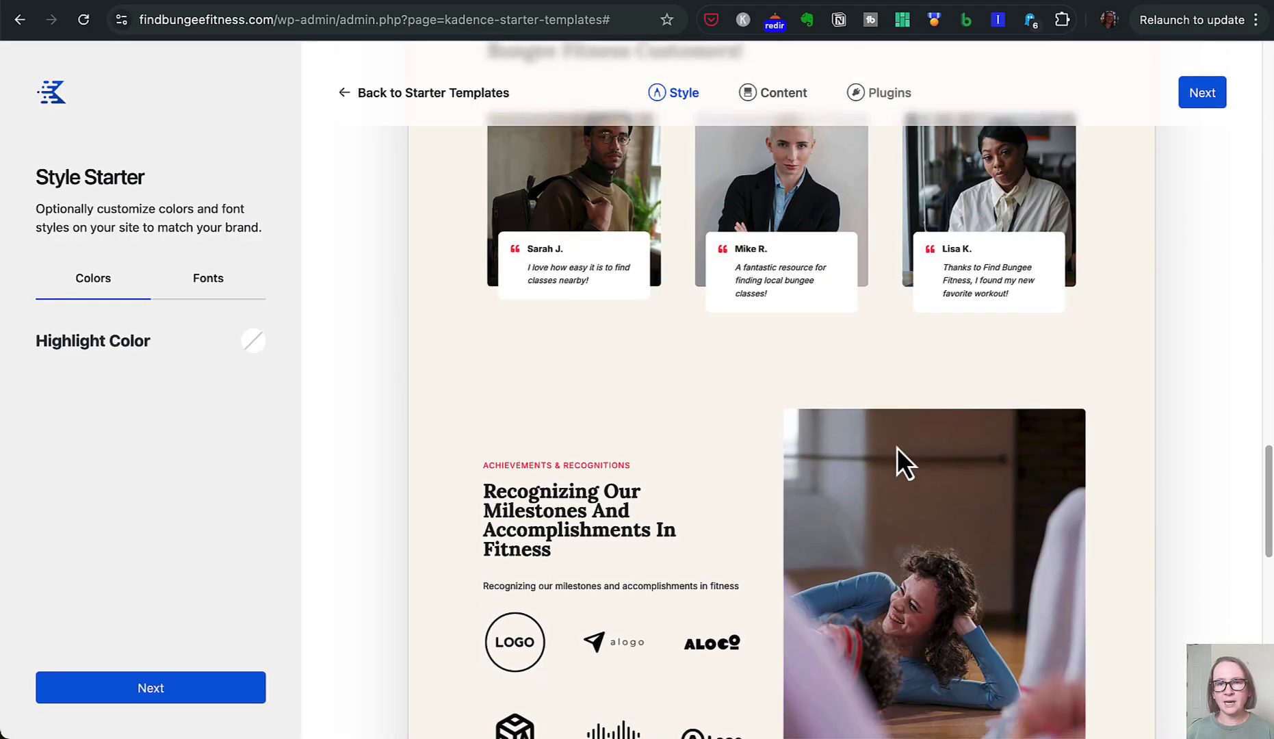
{"action": "scroll", "coordinate": [760, 328], "scroll_direction": "up", "scroll_amount": 15}
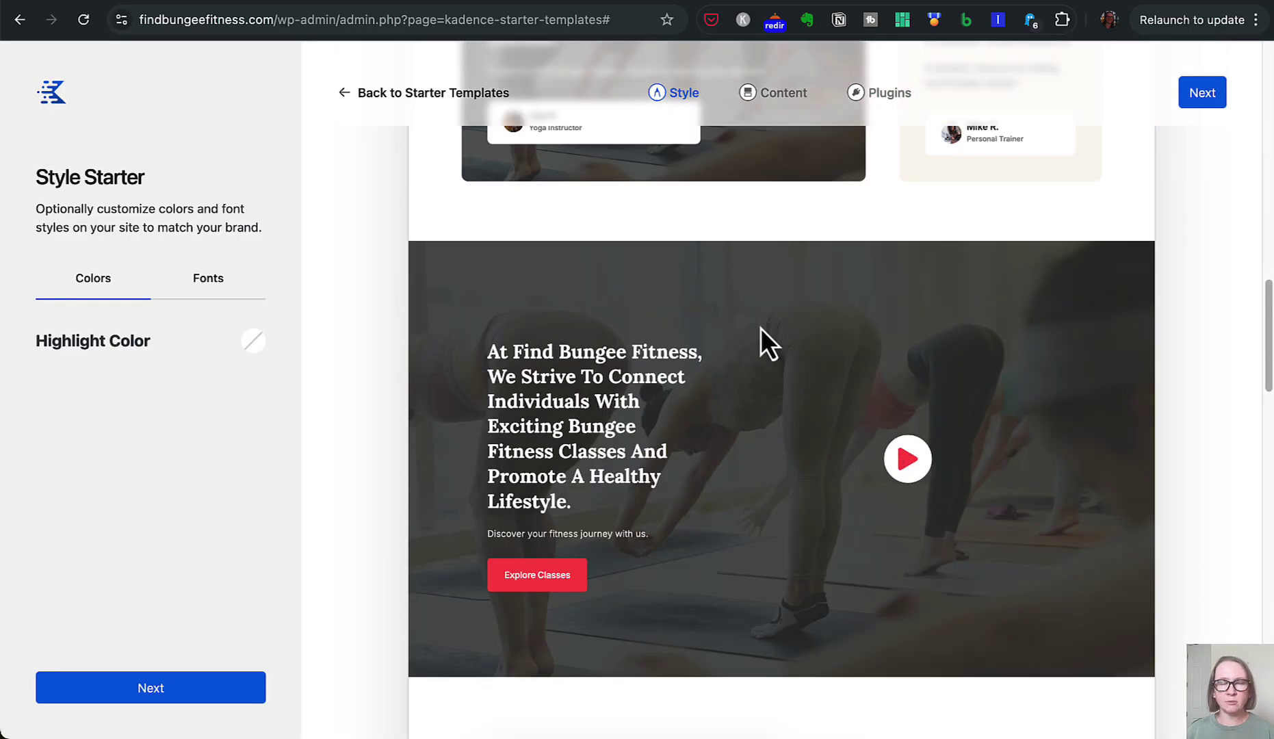
{"action": "left_click", "coordinate": [398, 97]}
- Preview the Acacia template down to its footer, then return to the gallery
{"action": "scroll", "coordinate": [626, 338], "scroll_direction": "down", "scroll_amount": 5}
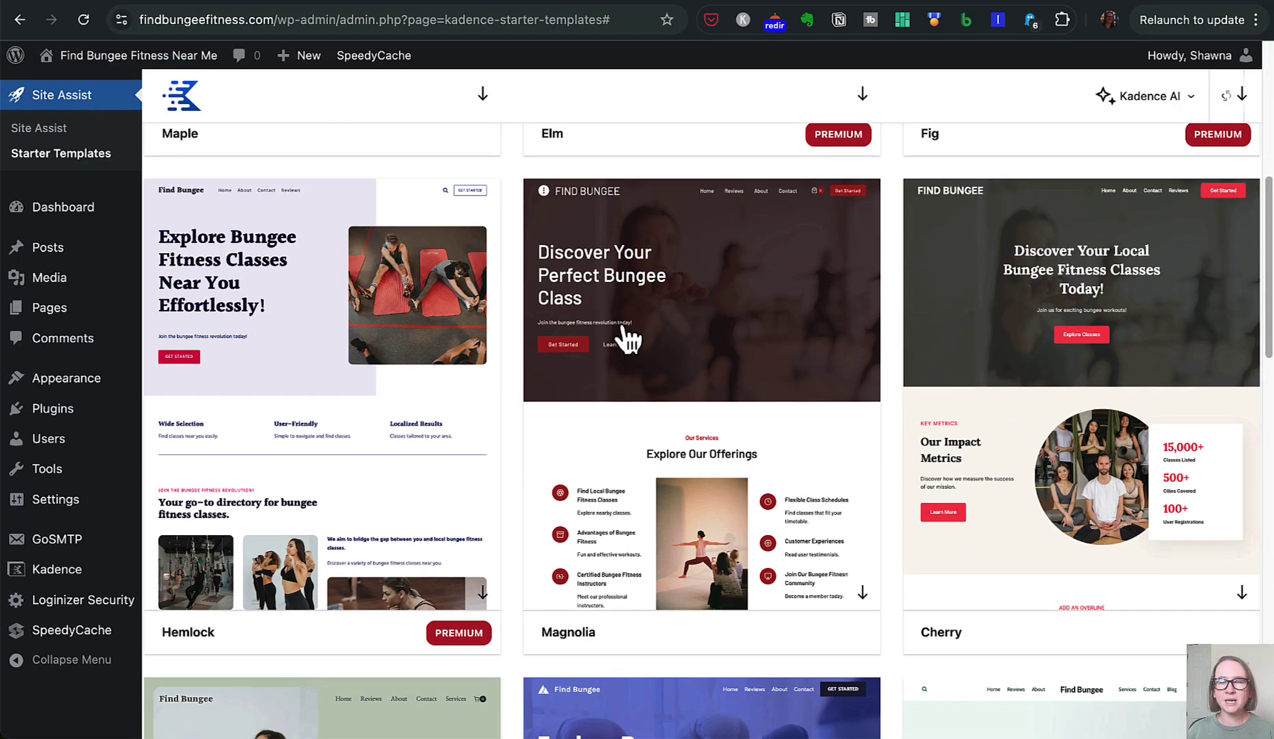
{"action": "scroll", "coordinate": [625, 339], "scroll_direction": "down", "scroll_amount": 6}
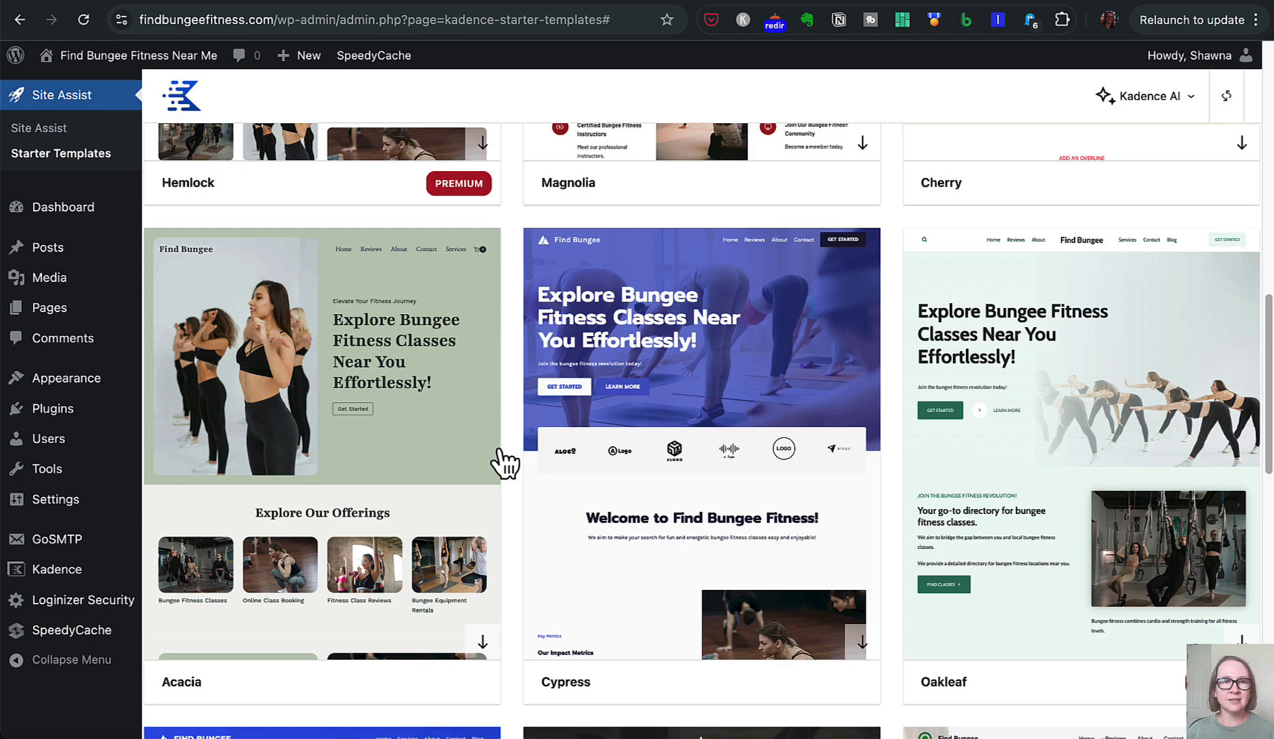
{"action": "left_click", "coordinate": [417, 448]}
{"action": "scroll", "coordinate": [654, 427], "scroll_direction": "down", "scroll_amount": 5}
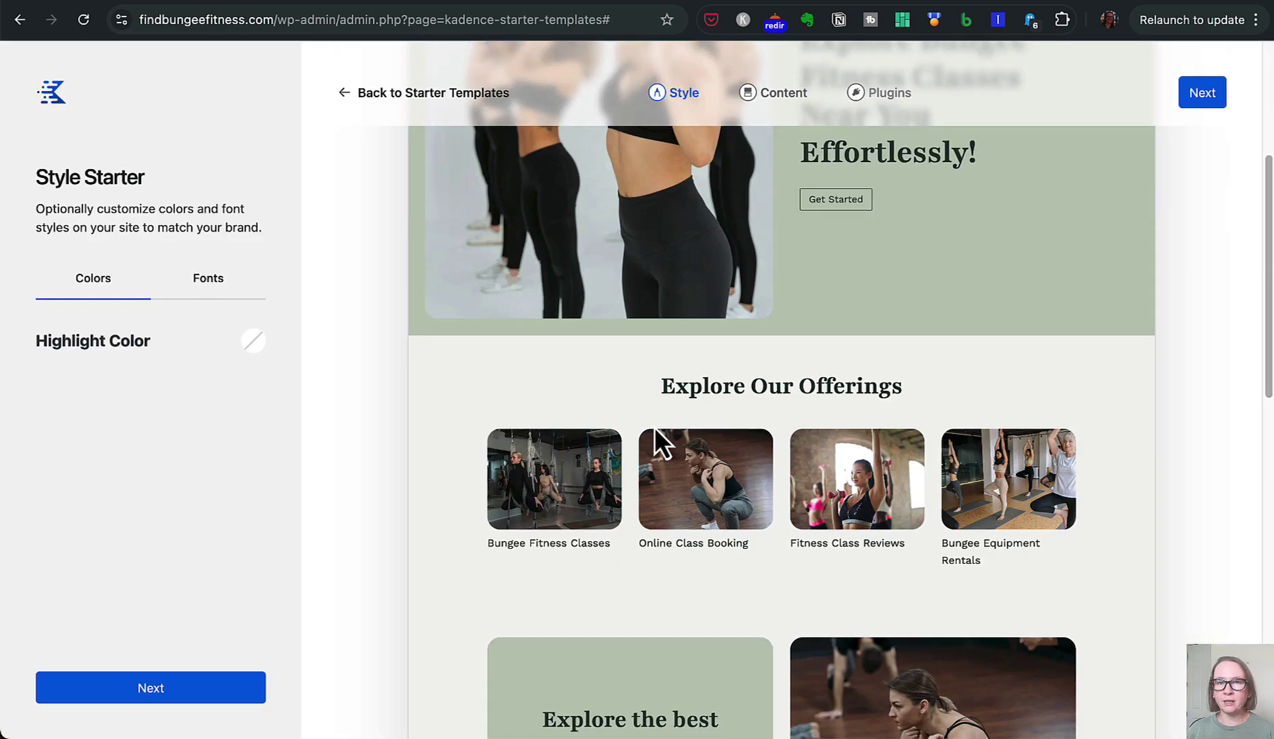
{"action": "scroll", "coordinate": [654, 427], "scroll_direction": "down", "scroll_amount": 12}
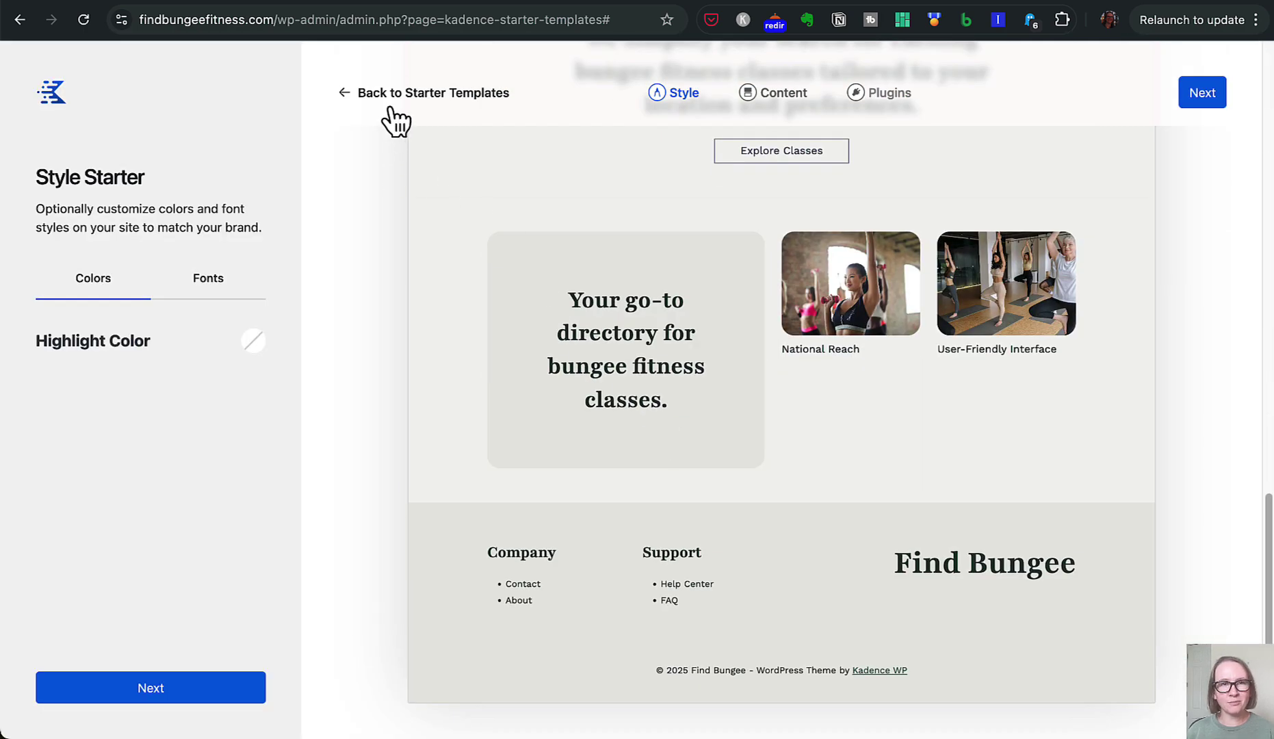
{"action": "left_click", "coordinate": [389, 103]}
{"action": "scroll", "coordinate": [805, 505], "scroll_direction": "down", "scroll_amount": 2}
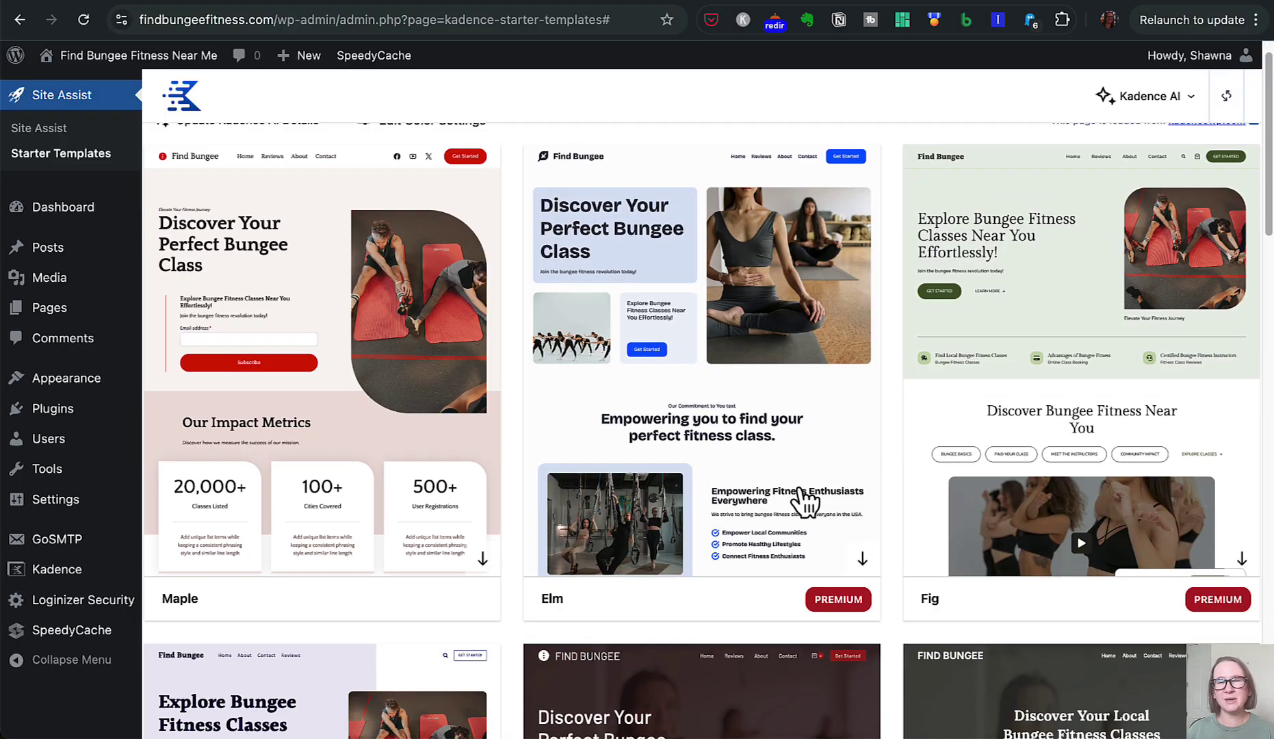
{"action": "scroll", "coordinate": [804, 505], "scroll_direction": "down", "scroll_amount": 12}
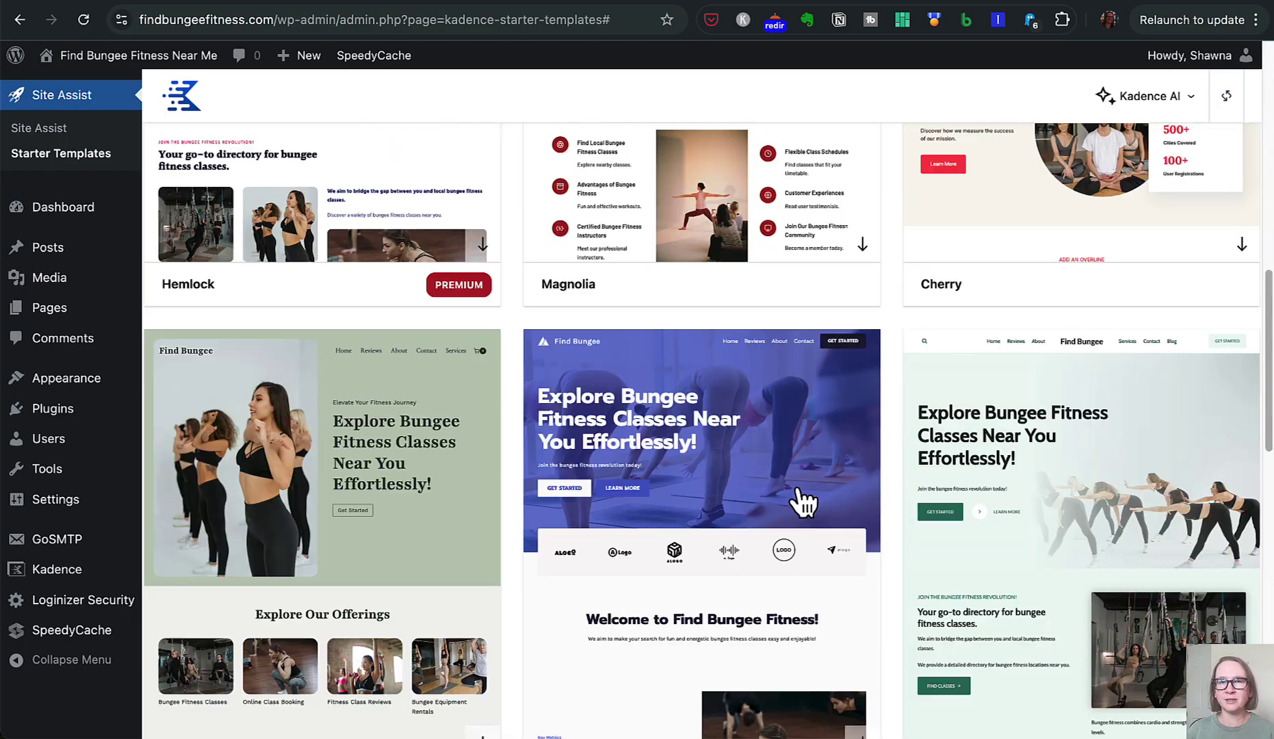
{"action": "left_click", "coordinate": [778, 474]}
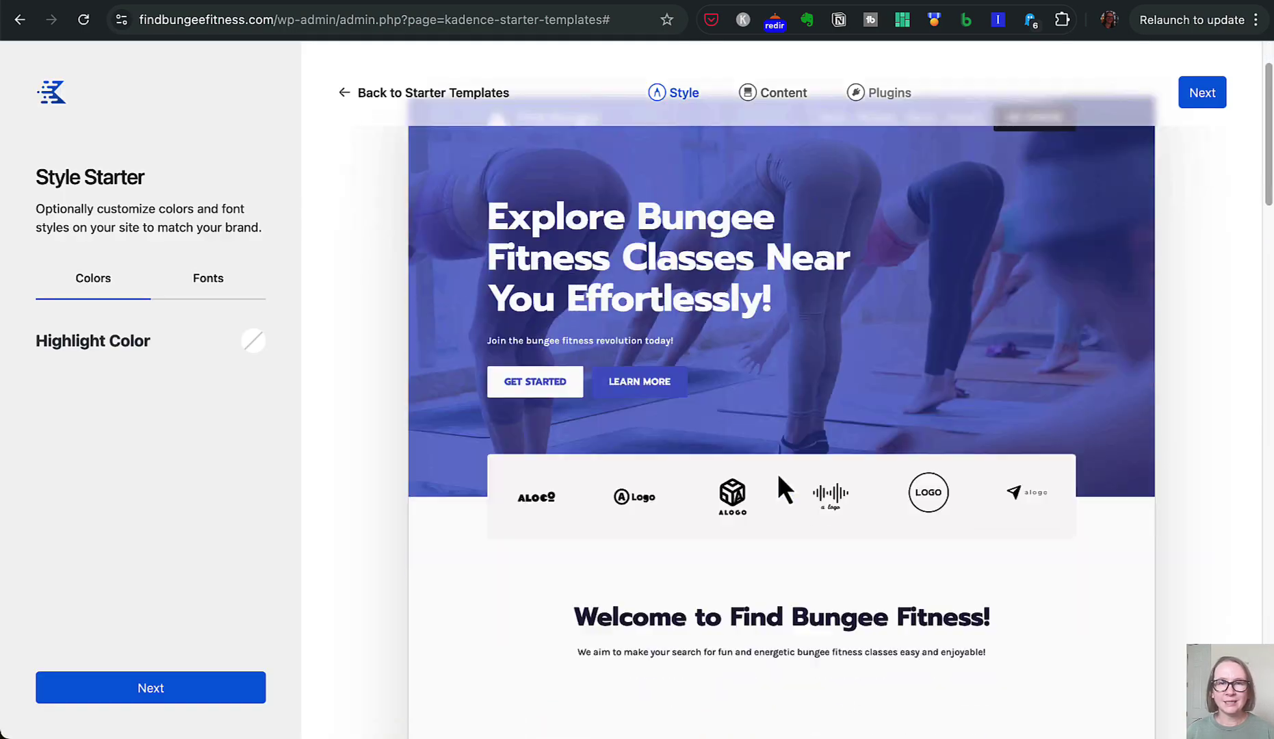
{"action": "scroll", "coordinate": [777, 473], "scroll_direction": "down", "scroll_amount": 10}
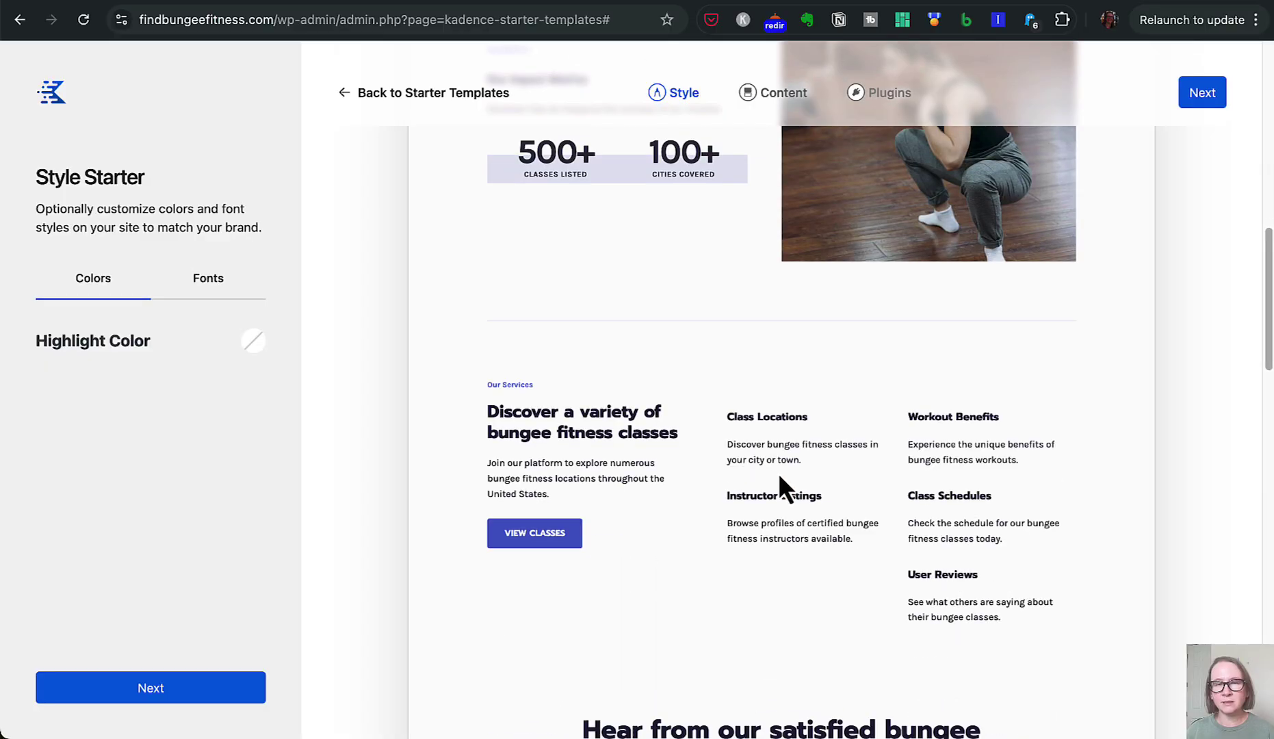
{"action": "scroll", "coordinate": [779, 473], "scroll_direction": "down", "scroll_amount": 10}
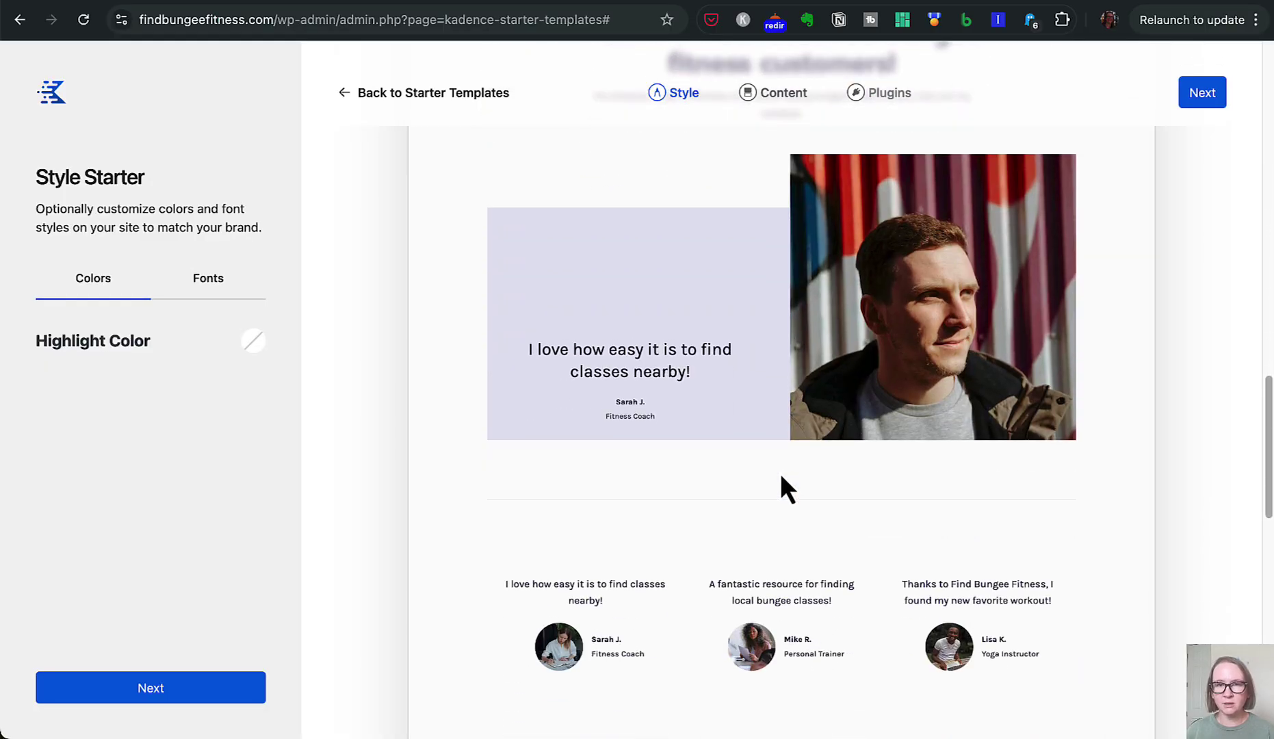
{"action": "scroll", "coordinate": [780, 473], "scroll_direction": "down", "scroll_amount": 10}
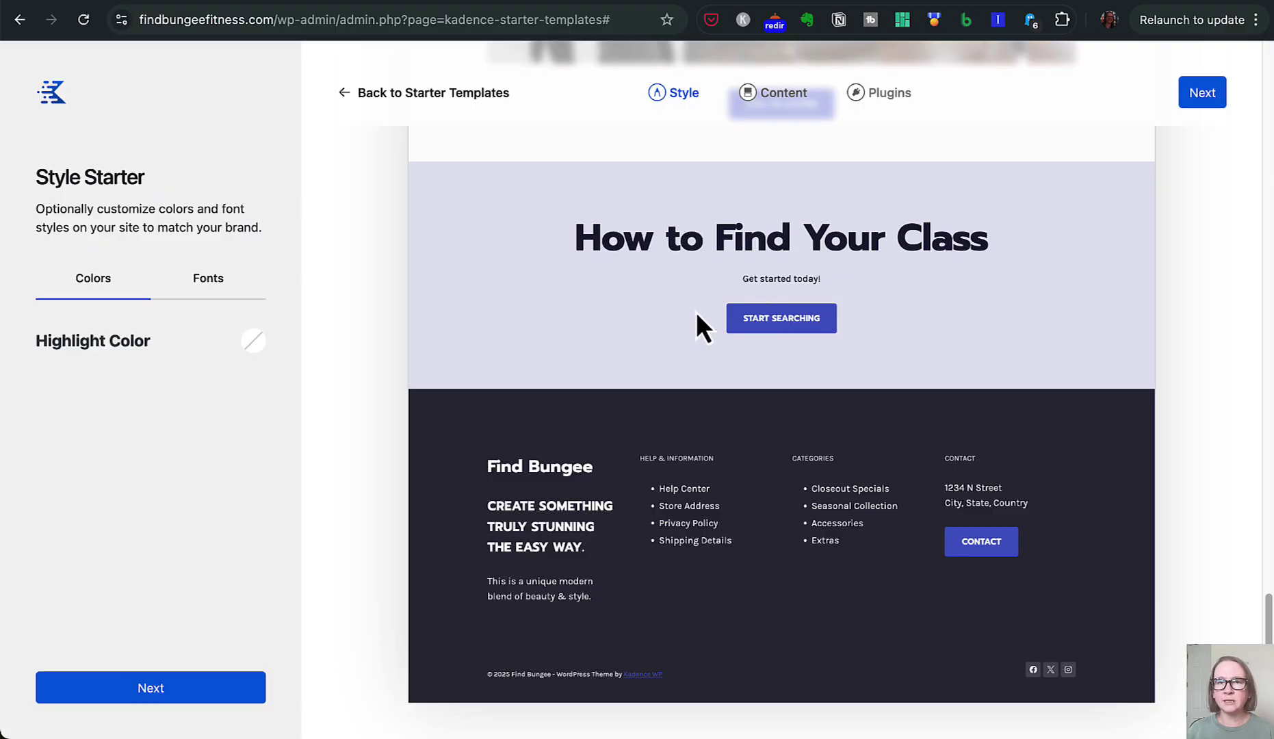
{"action": "scroll", "coordinate": [697, 316], "scroll_direction": "up", "scroll_amount": 10}
{"action": "scroll", "coordinate": [696, 316], "scroll_direction": "up", "scroll_amount": 10}
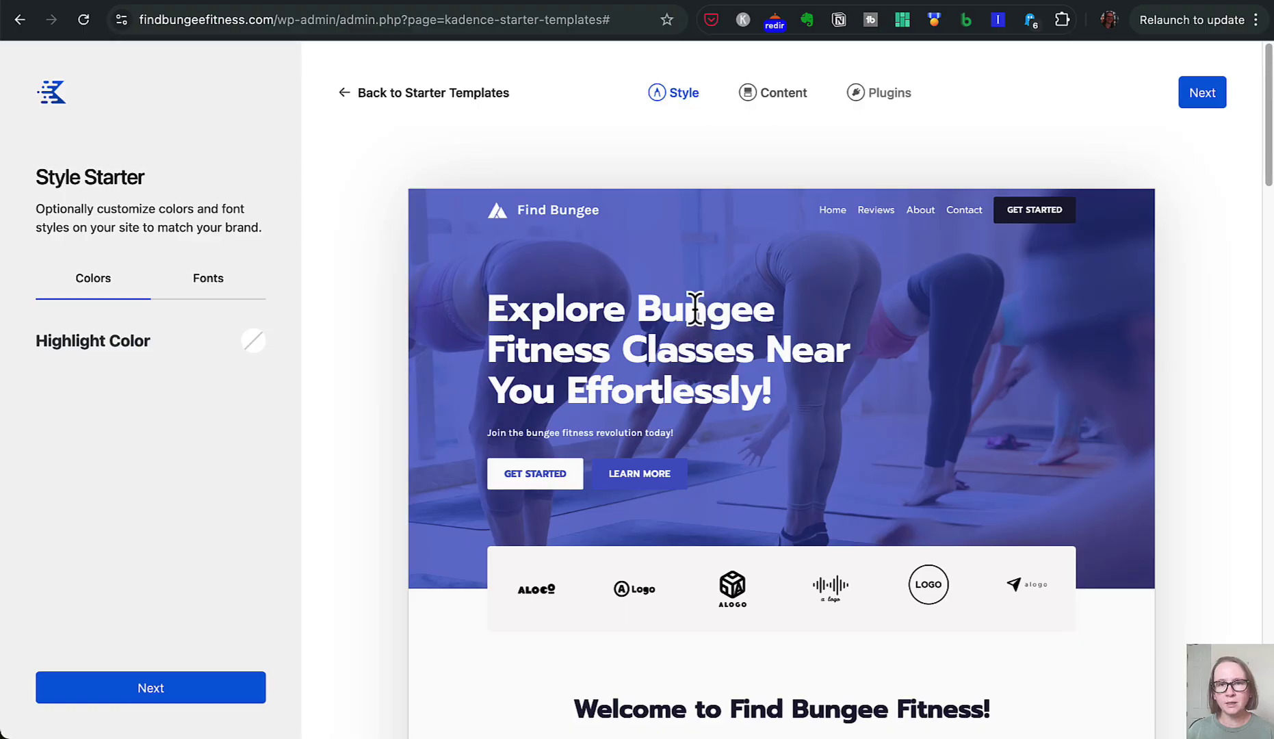
{"action": "scroll", "coordinate": [694, 307], "scroll_direction": "down", "scroll_amount": 3}
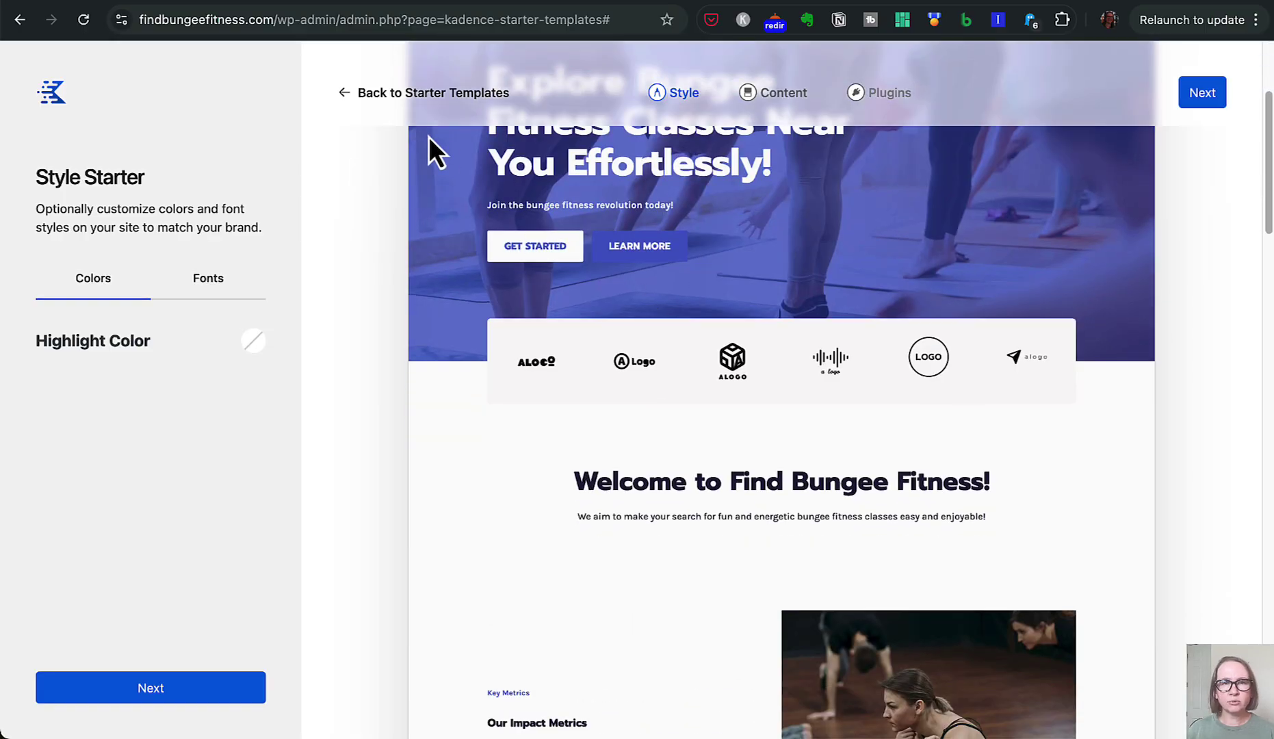
{"action": "scroll", "coordinate": [727, 234], "scroll_direction": "up", "scroll_amount": 3}
{"action": "left_click", "coordinate": [784, 94]}
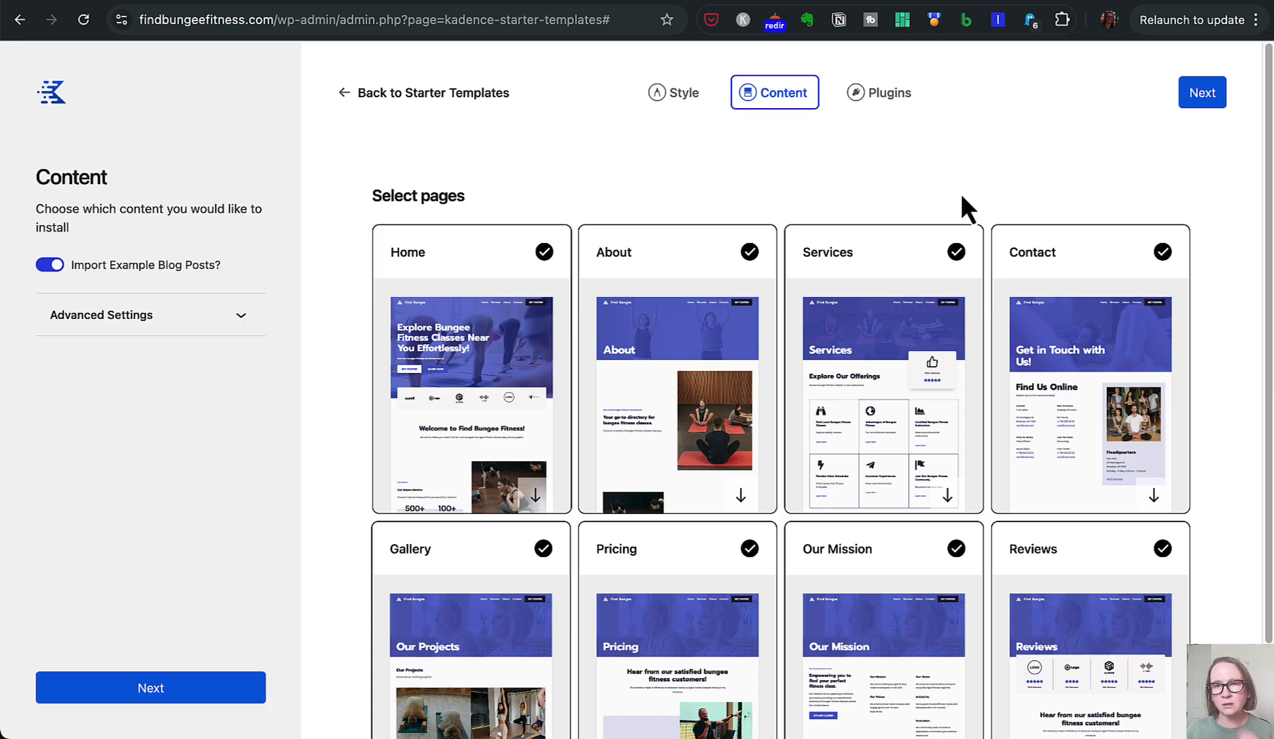
{"action": "scroll", "coordinate": [967, 242], "scroll_direction": "down", "scroll_amount": 2}
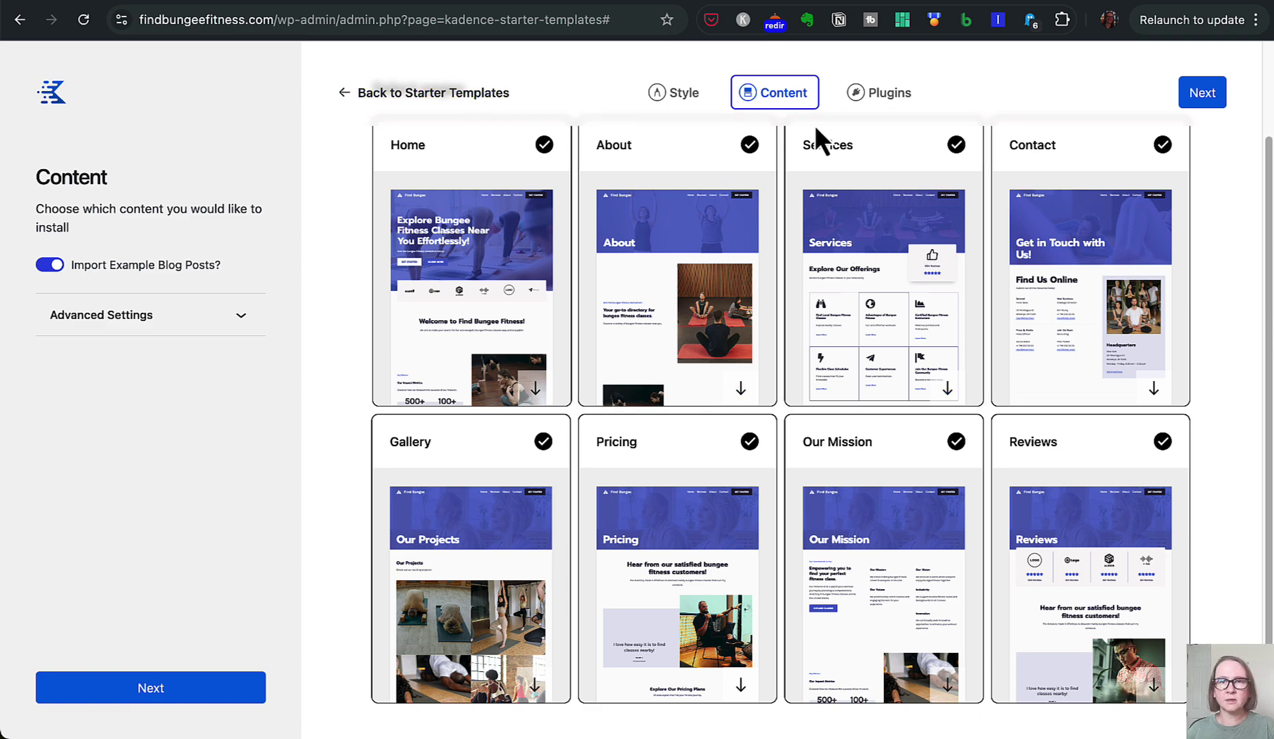
{"action": "left_click", "coordinate": [876, 103]}
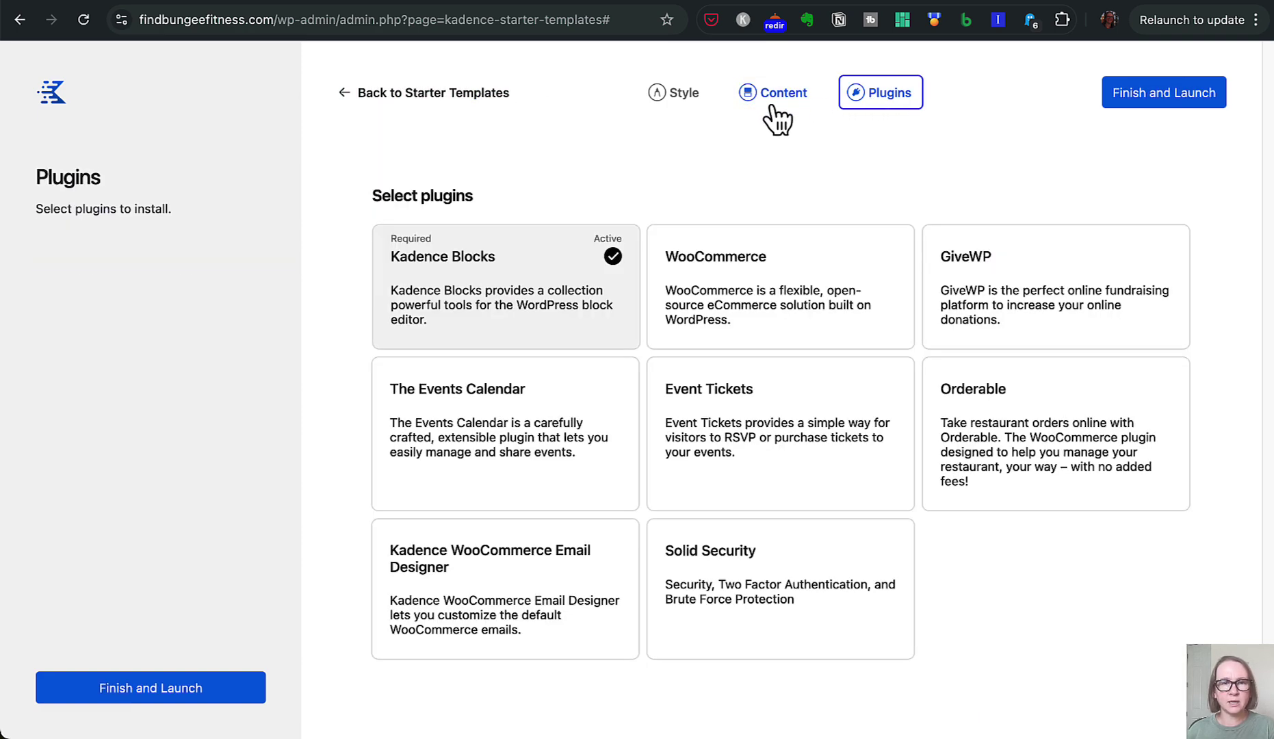
{"action": "left_click", "coordinate": [487, 95]}
{"action": "scroll", "coordinate": [694, 256], "scroll_direction": "down", "scroll_amount": 10}
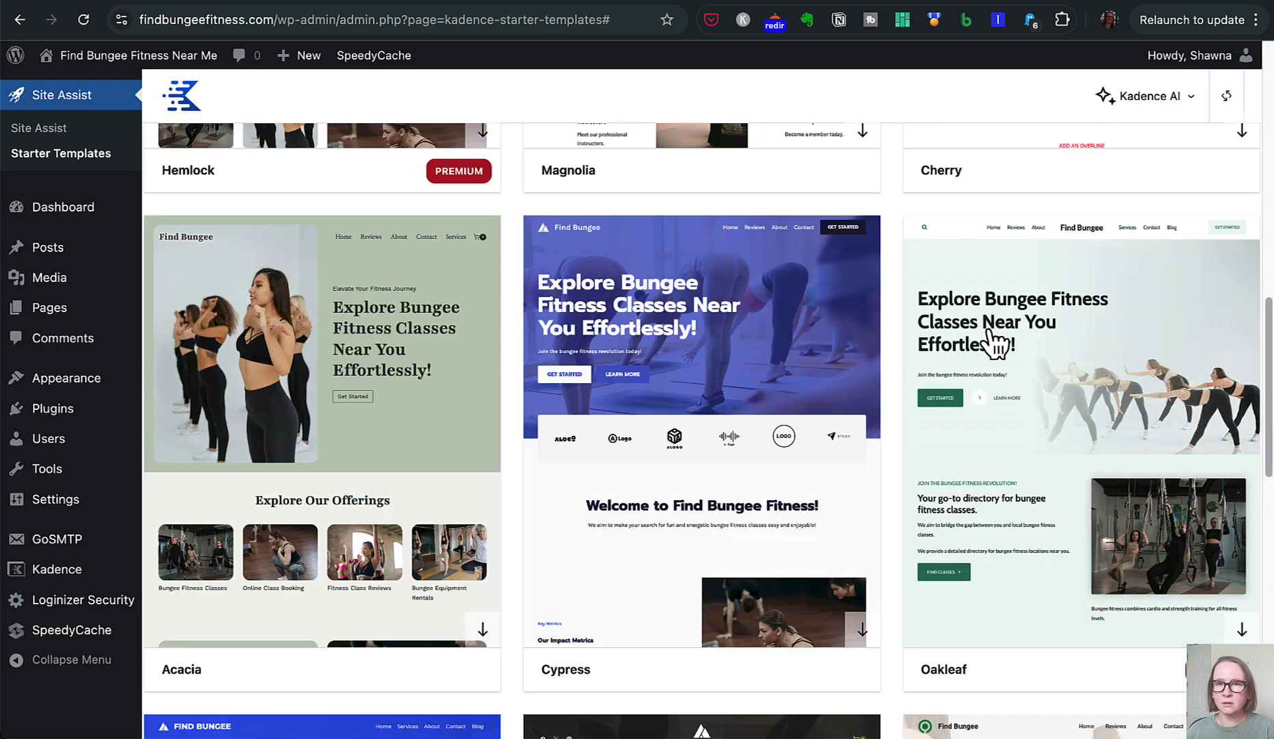
{"action": "left_click", "coordinate": [990, 333]}
{"action": "scroll", "coordinate": [964, 335], "scroll_direction": "down", "scroll_amount": 15}
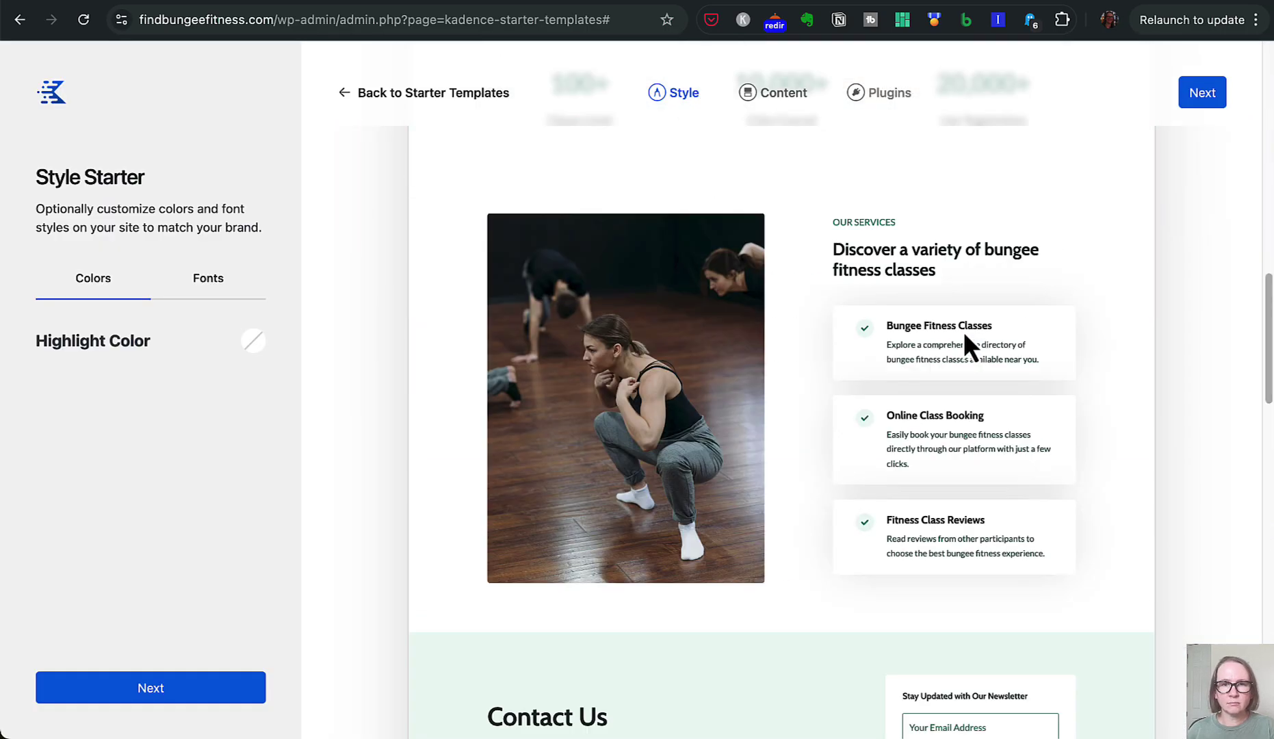
{"action": "scroll", "coordinate": [964, 334], "scroll_direction": "down", "scroll_amount": 20}
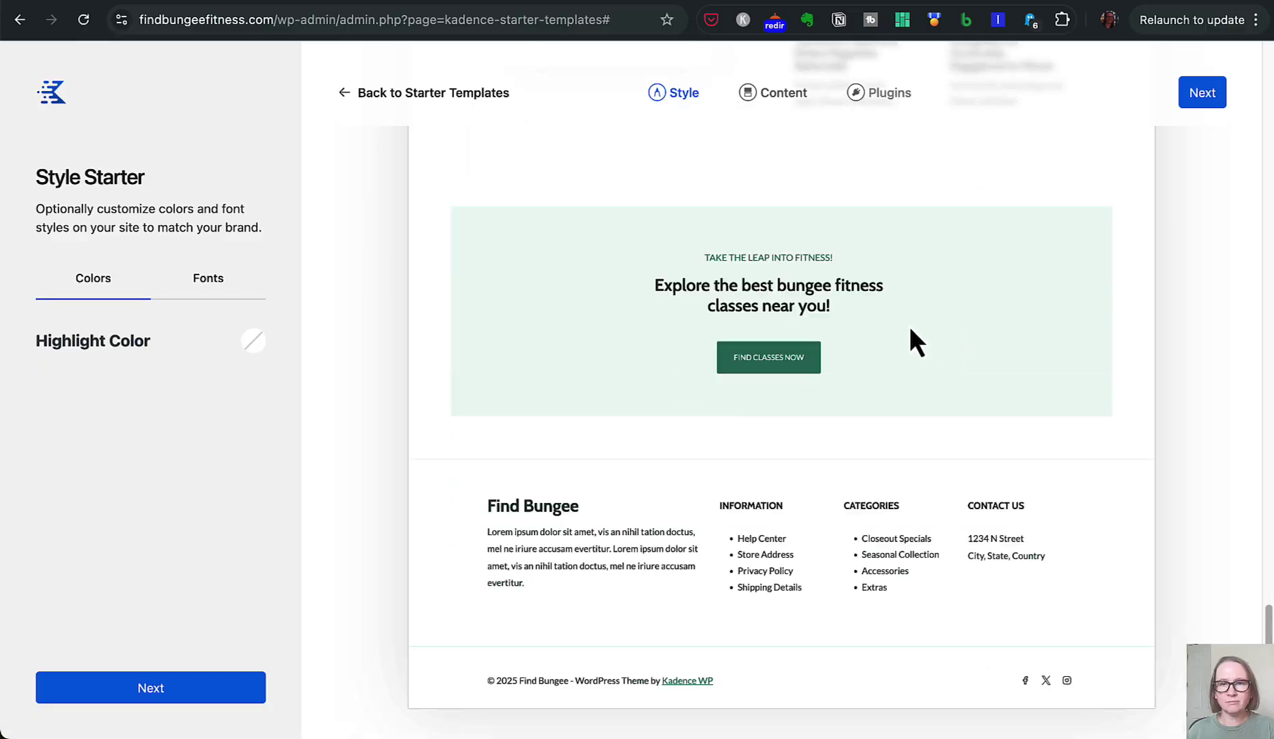
{"action": "left_click", "coordinate": [421, 99]}
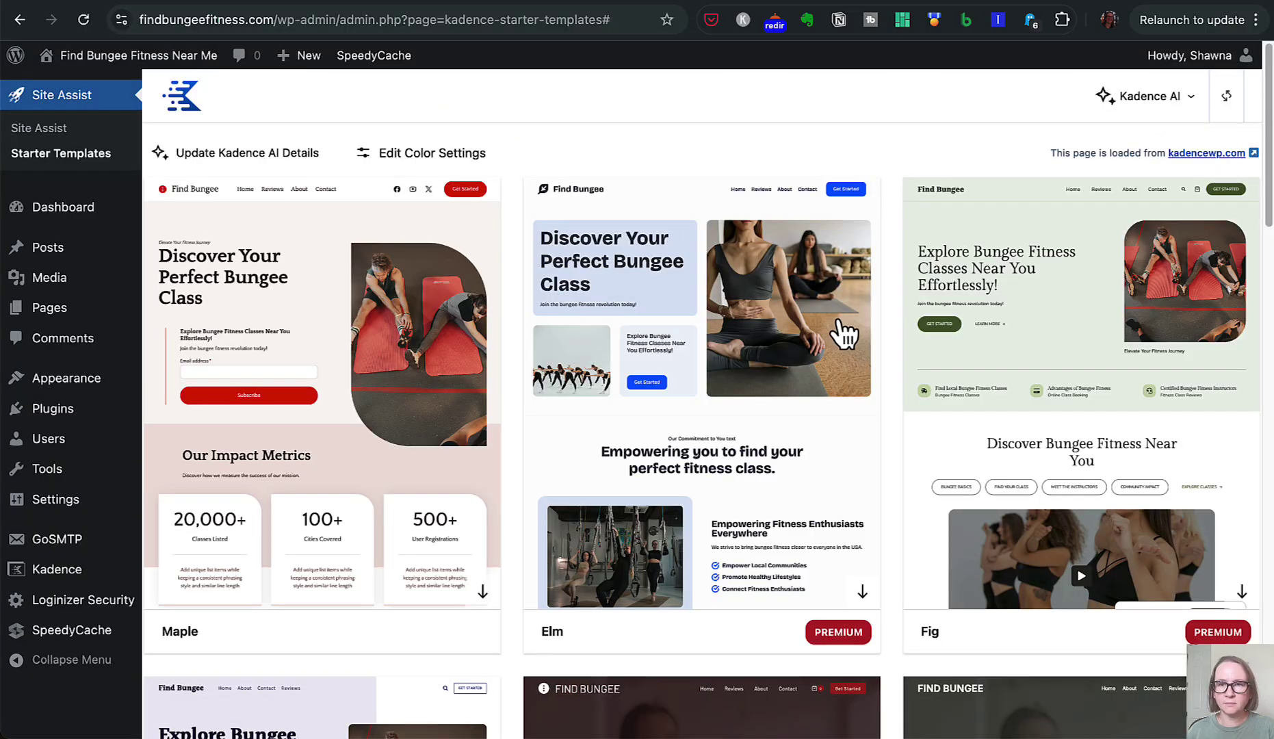
{"action": "scroll", "coordinate": [841, 332], "scroll_direction": "down", "scroll_amount": 10}
{"action": "scroll", "coordinate": [847, 335], "scroll_direction": "down", "scroll_amount": 10}
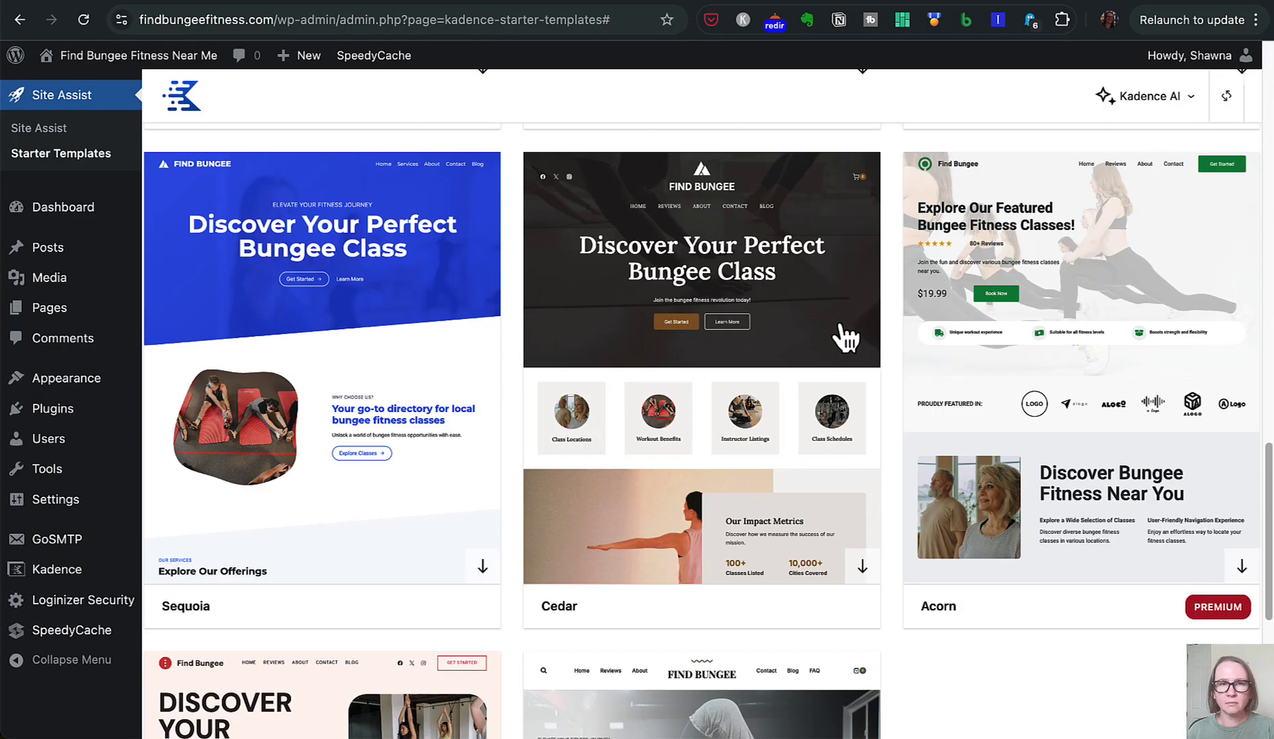
{"action": "left_click", "coordinate": [407, 274]}
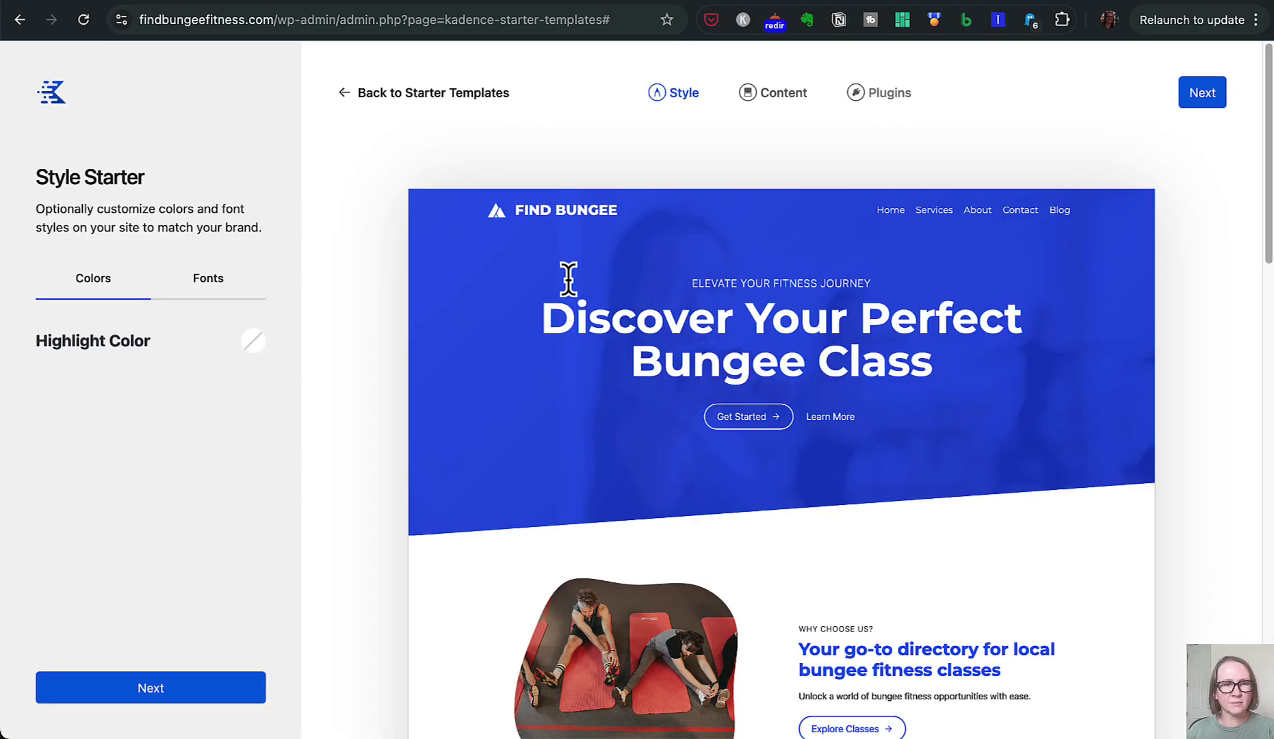
{"action": "scroll", "coordinate": [675, 294], "scroll_direction": "down", "scroll_amount": 15}
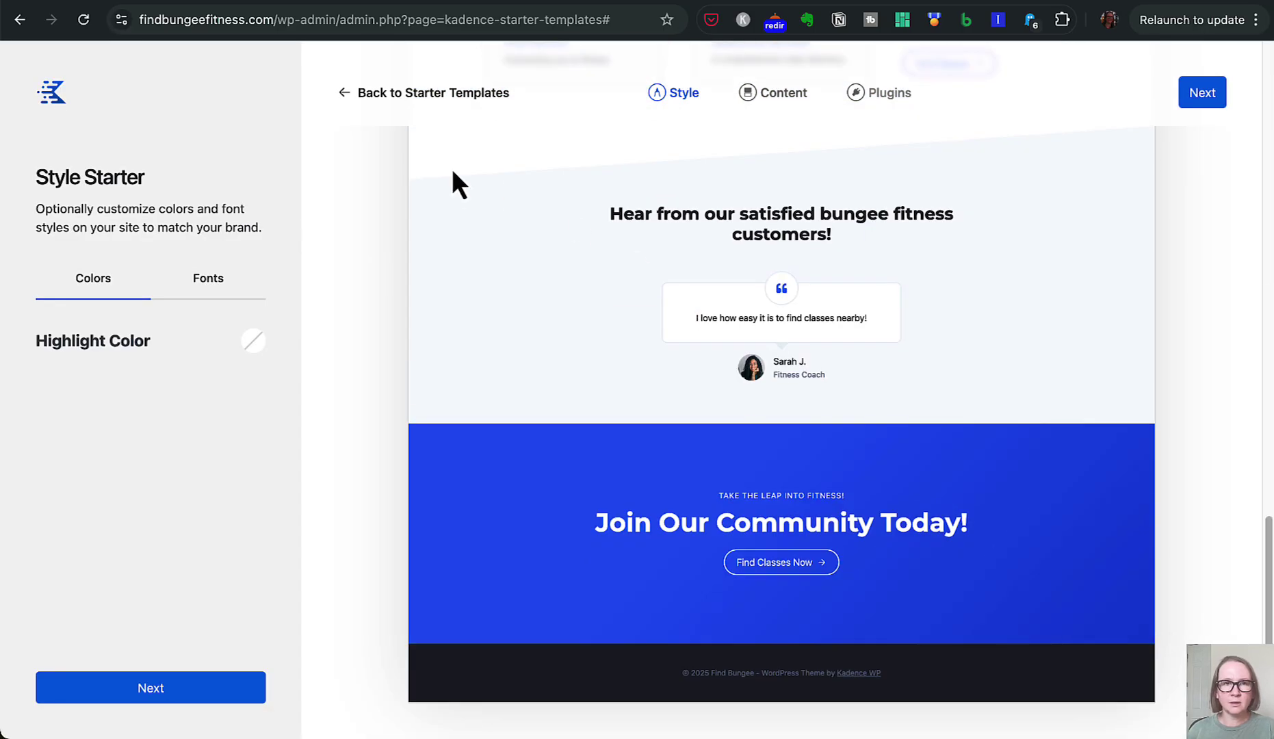
{"action": "left_click", "coordinate": [358, 96]}
{"action": "scroll", "coordinate": [761, 406], "scroll_direction": "down", "scroll_amount": 20}
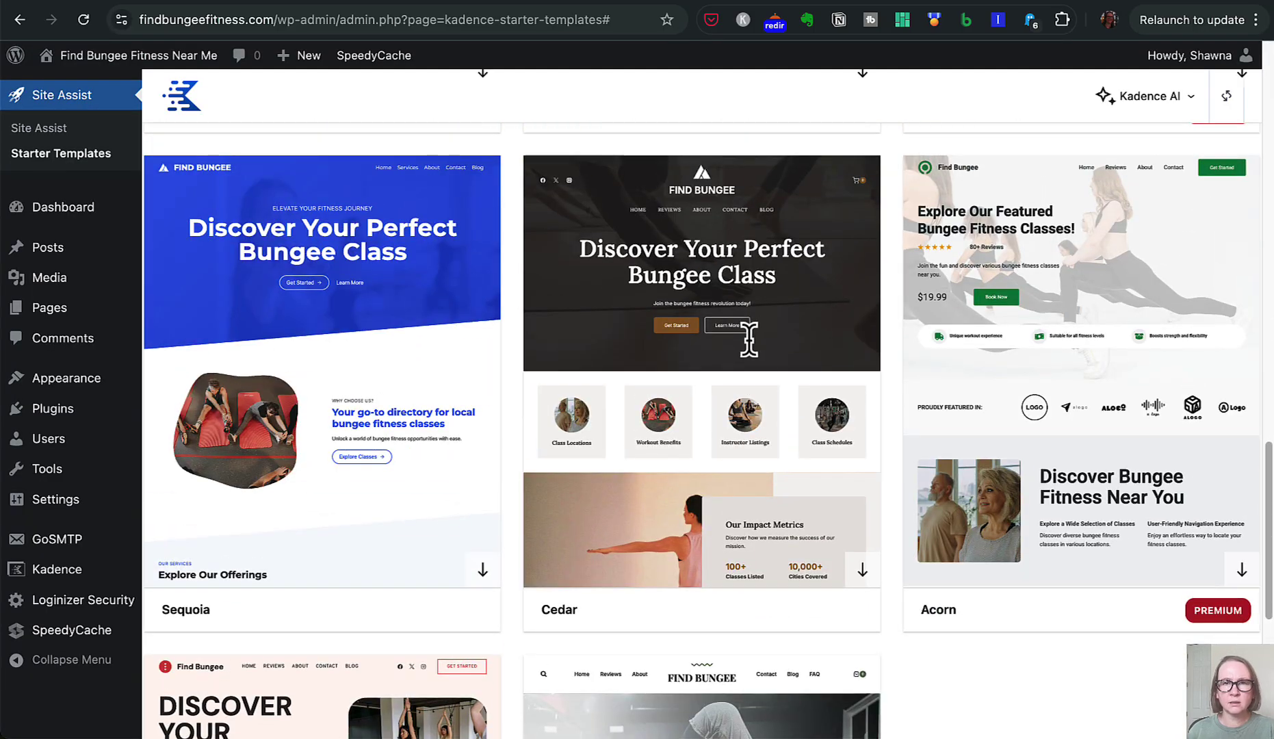
{"action": "left_click", "coordinate": [748, 338]}
{"action": "scroll", "coordinate": [748, 335], "scroll_direction": "down", "scroll_amount": 10}
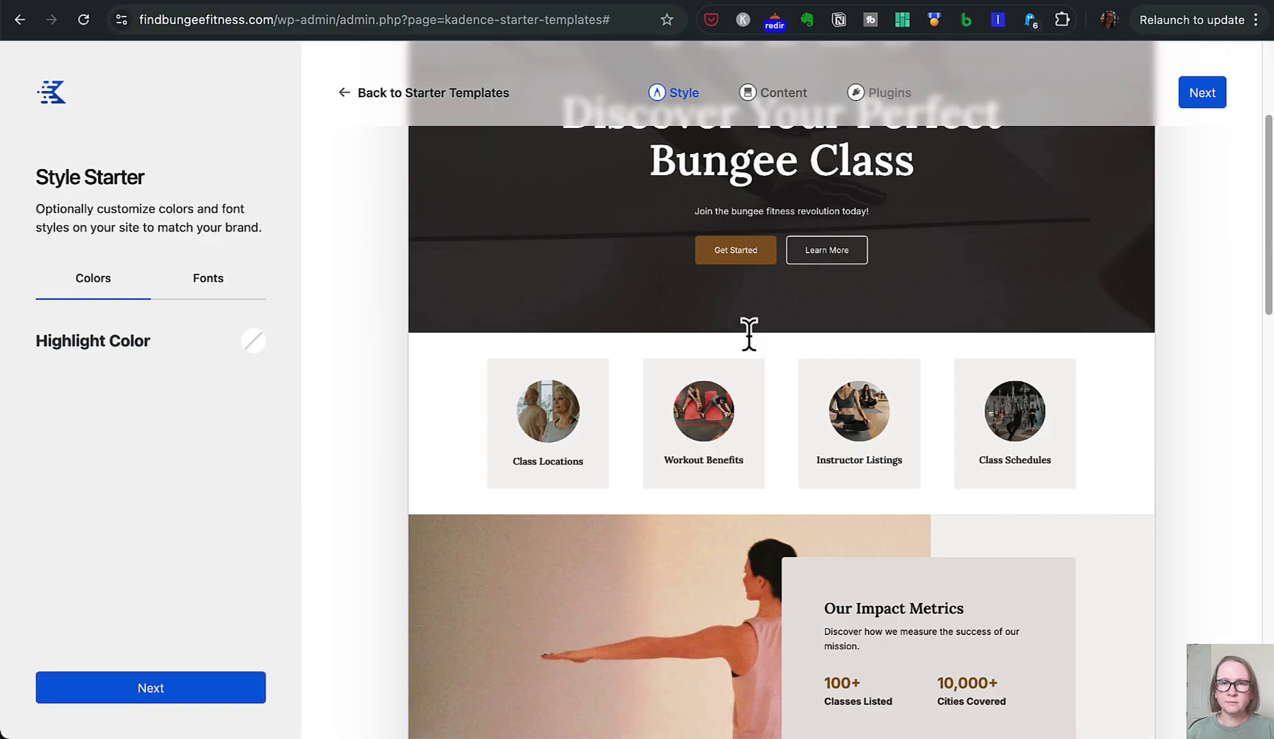
{"action": "scroll", "coordinate": [749, 335], "scroll_direction": "down", "scroll_amount": 12}
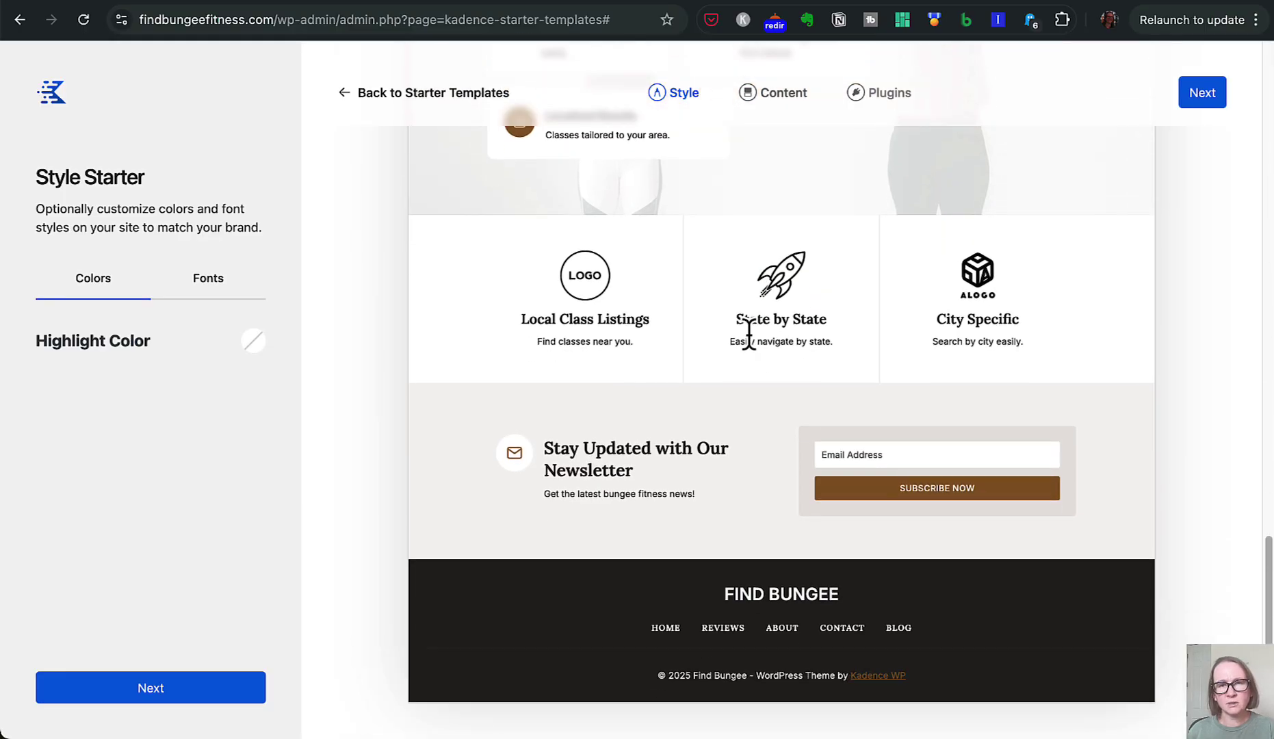
{"action": "scroll", "coordinate": [749, 338], "scroll_direction": "up", "scroll_amount": 20}
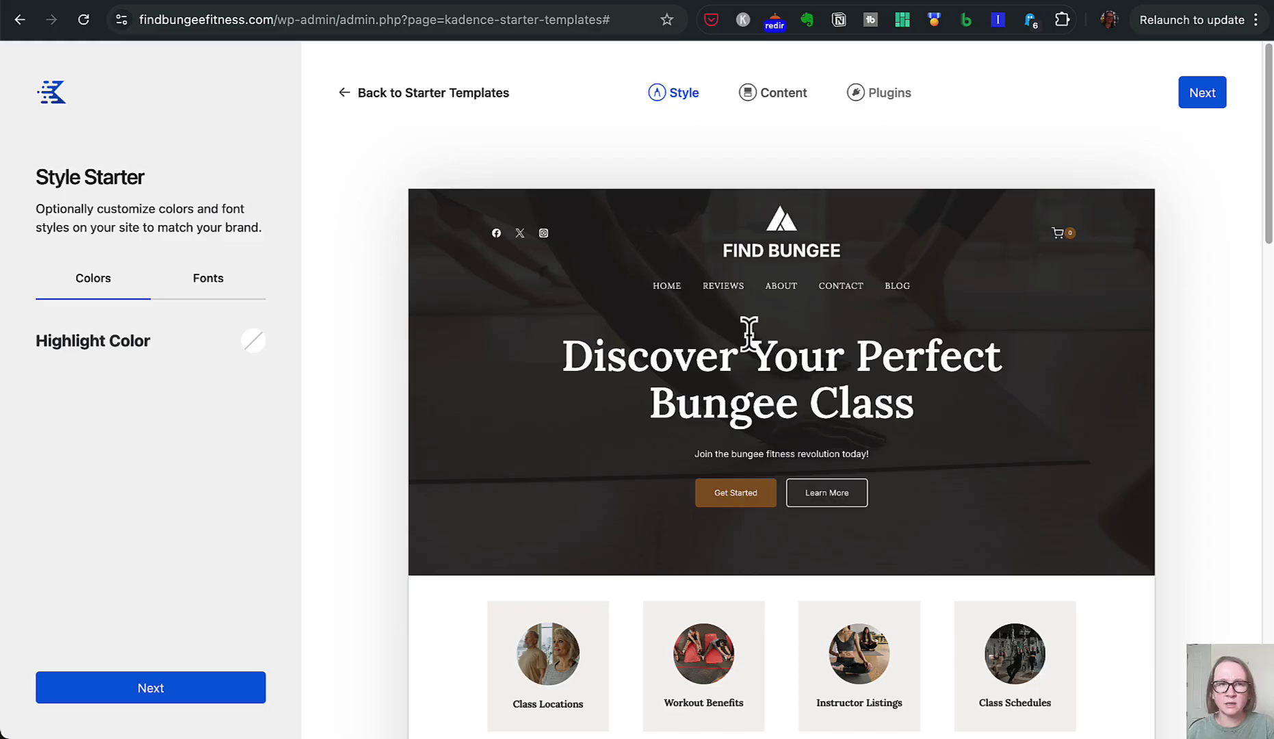
{"action": "scroll", "coordinate": [749, 332], "scroll_direction": "down", "scroll_amount": 1}
{"action": "mouse_move", "coordinate": [1066, 242]}
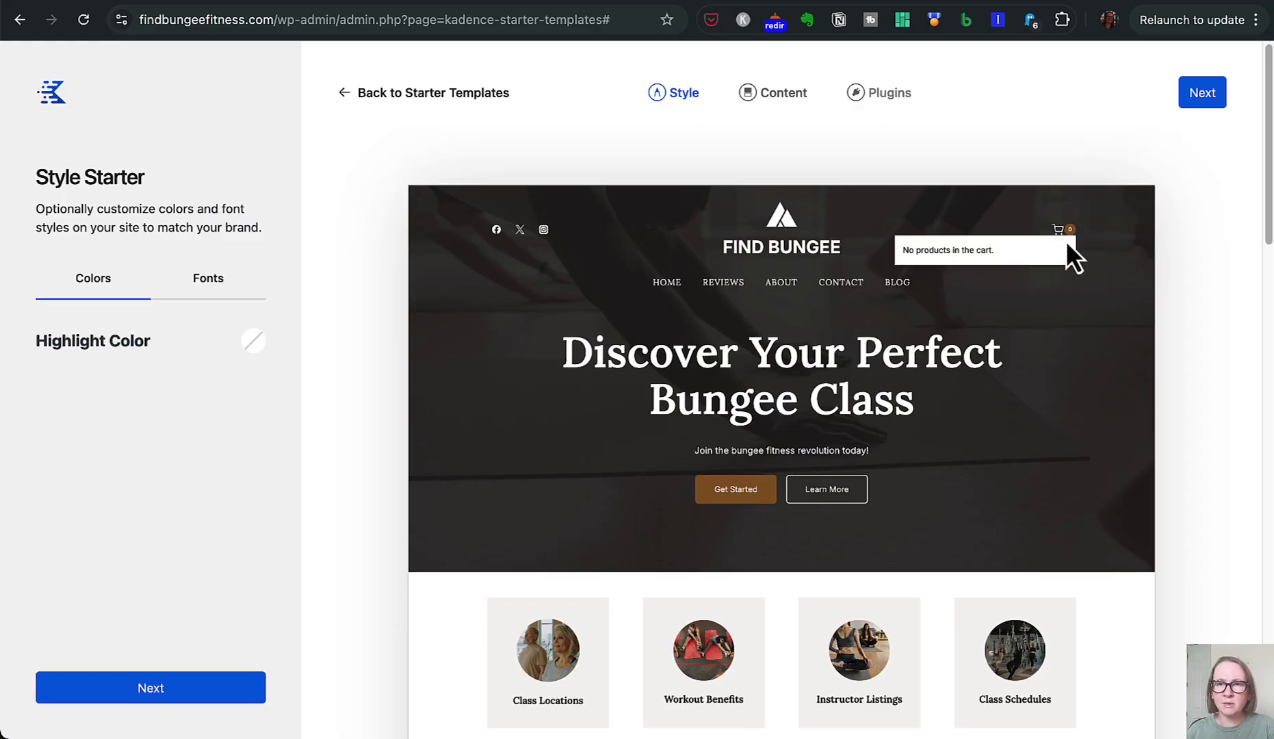
{"action": "scroll", "coordinate": [955, 334], "scroll_direction": "down", "scroll_amount": 5}
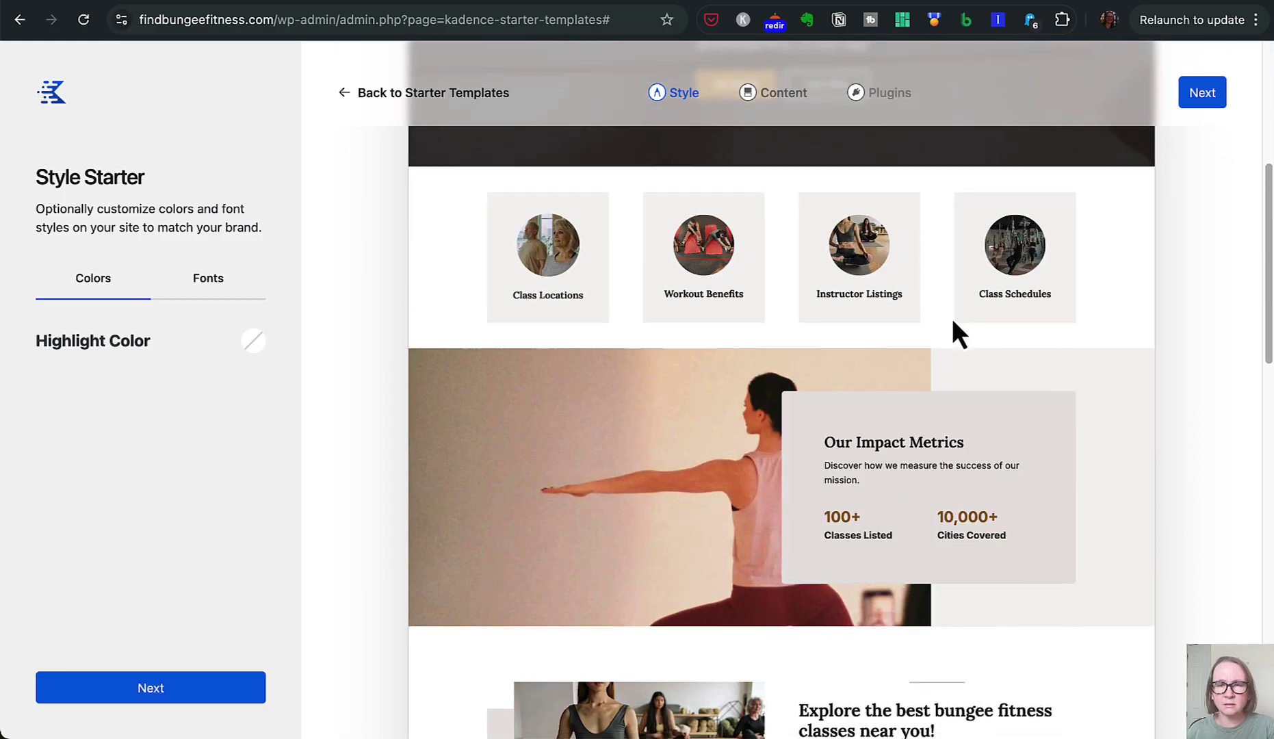
{"action": "left_click", "coordinate": [785, 97]}
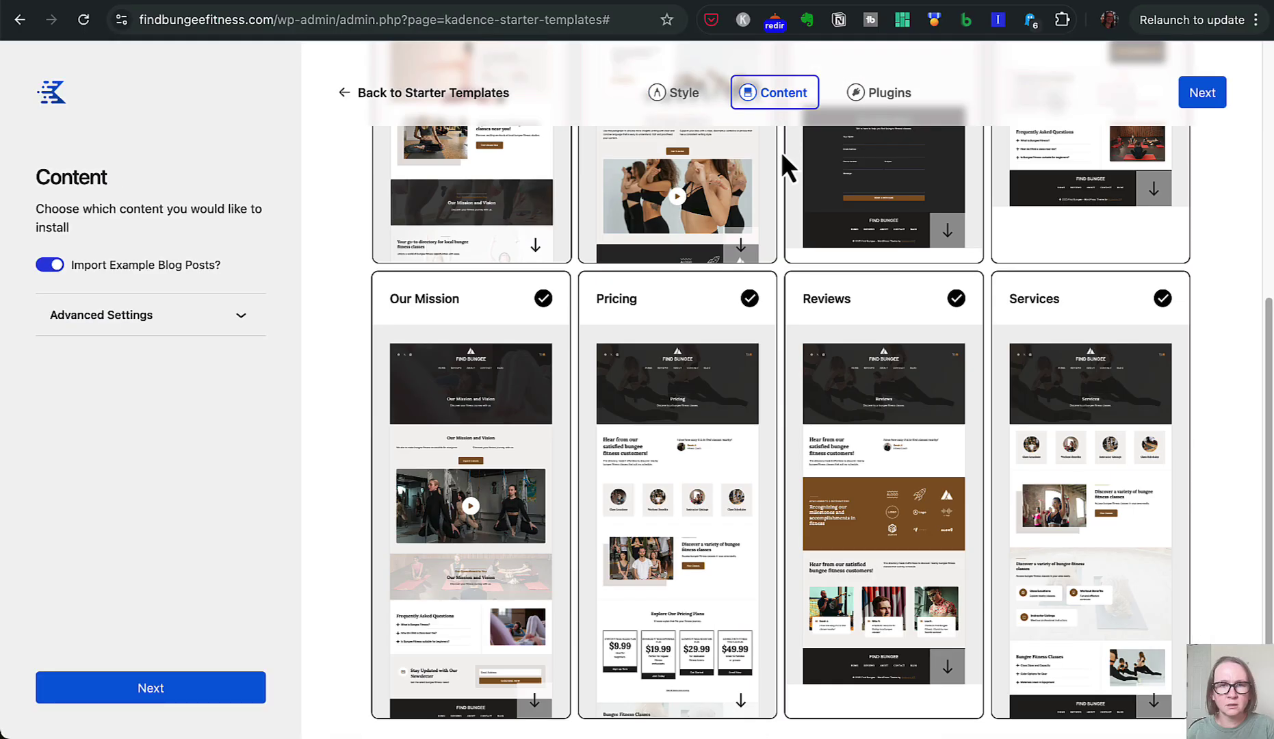
{"action": "scroll", "coordinate": [735, 277], "scroll_direction": "up", "scroll_amount": 2}
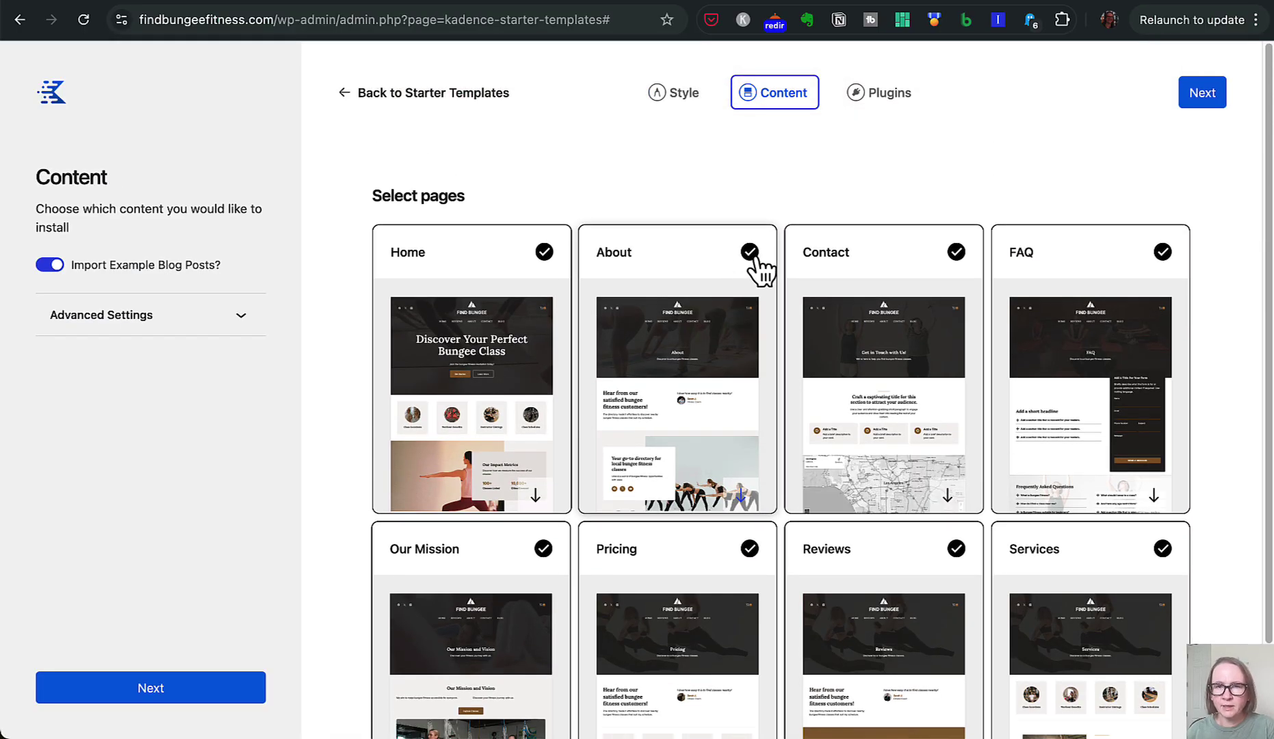
{"action": "scroll", "coordinate": [759, 270], "scroll_direction": "down", "scroll_amount": 2}
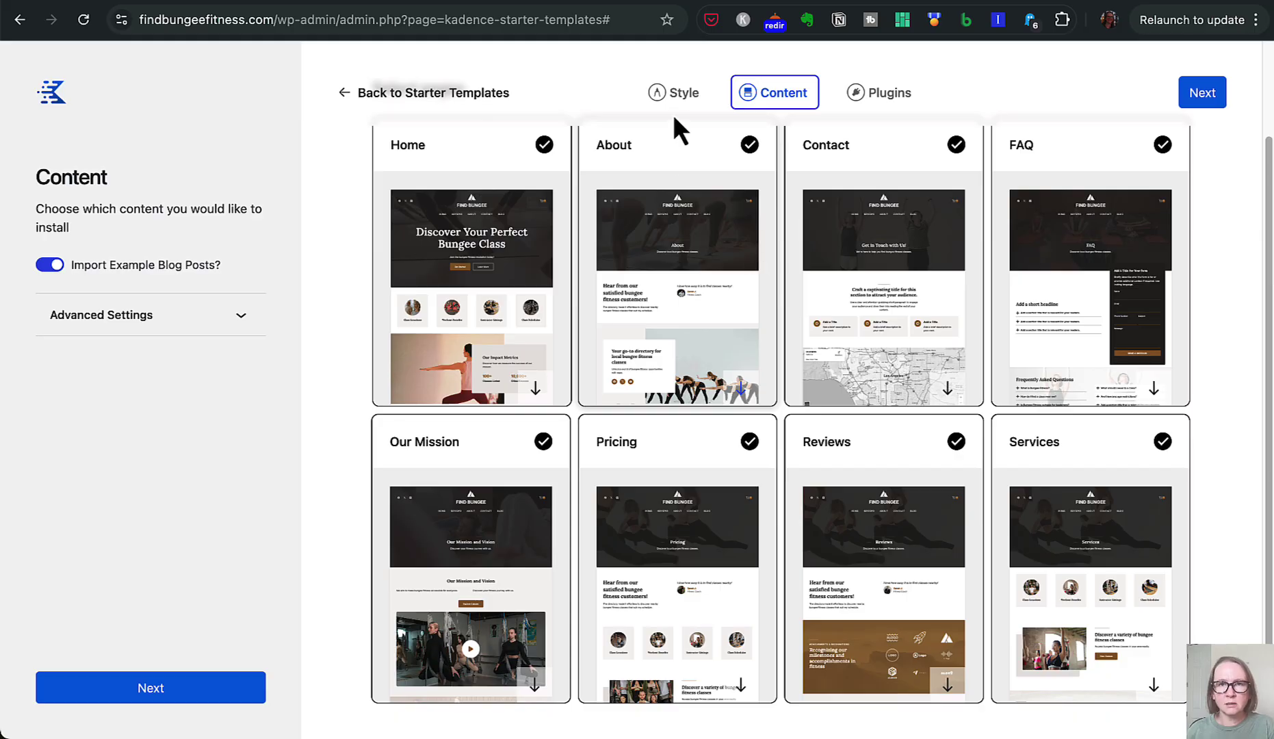
{"action": "left_click", "coordinate": [481, 106]}
{"action": "scroll", "coordinate": [620, 278], "scroll_direction": "down", "scroll_amount": 18}
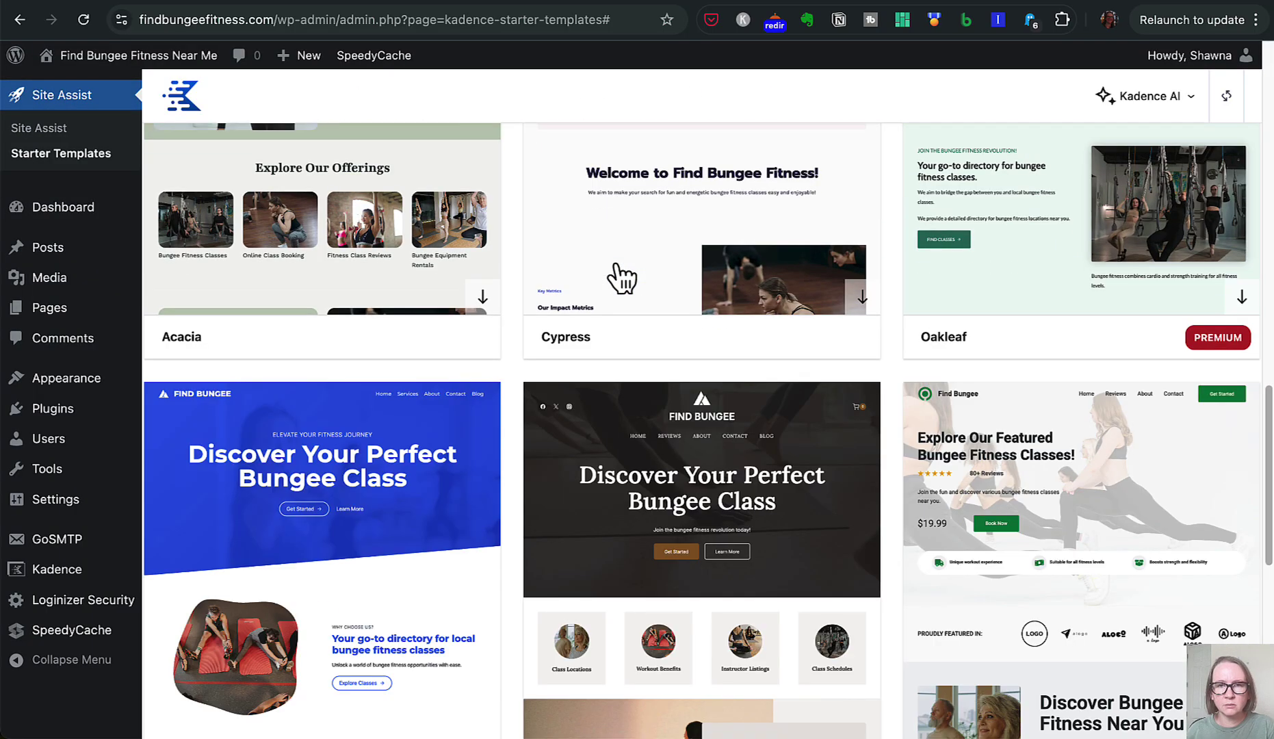
{"action": "scroll", "coordinate": [718, 294], "scroll_direction": "up", "scroll_amount": 2}
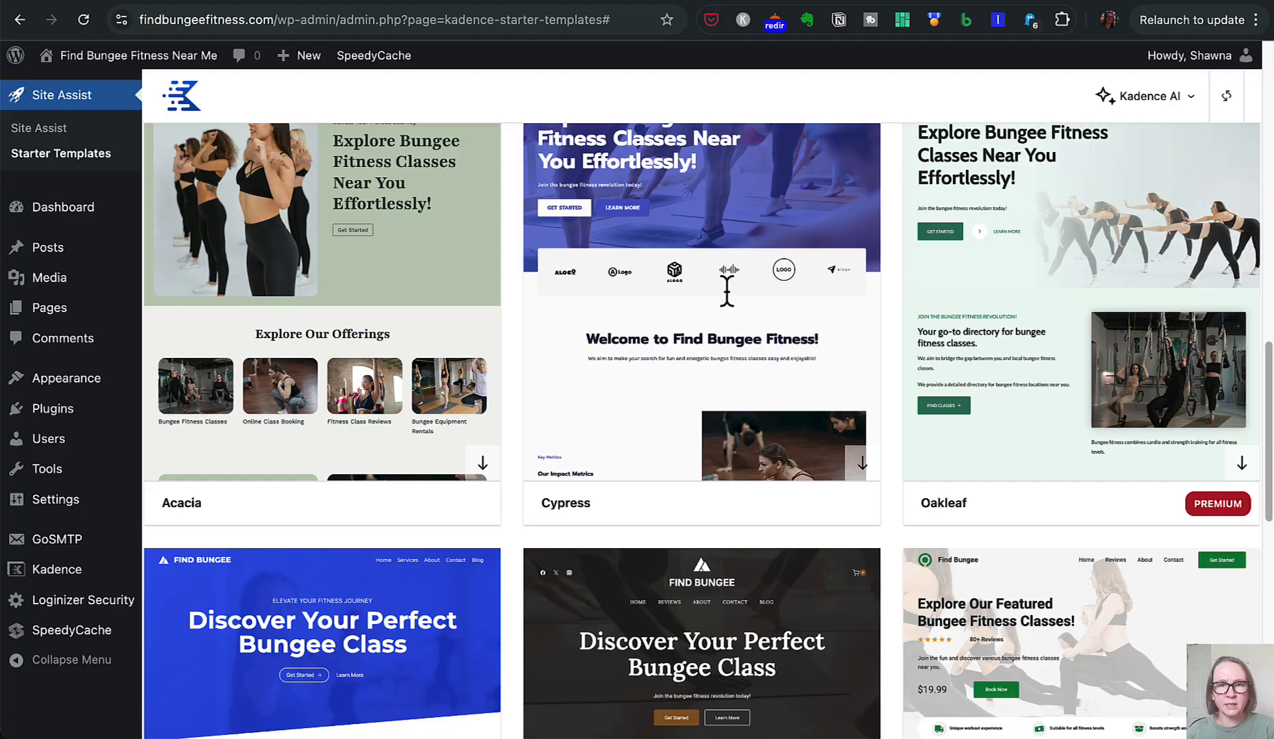
- Preview the Cypress template again and return to the gallery
{"action": "left_click", "coordinate": [726, 291]}
{"action": "scroll", "coordinate": [726, 290], "scroll_direction": "down", "scroll_amount": 10}
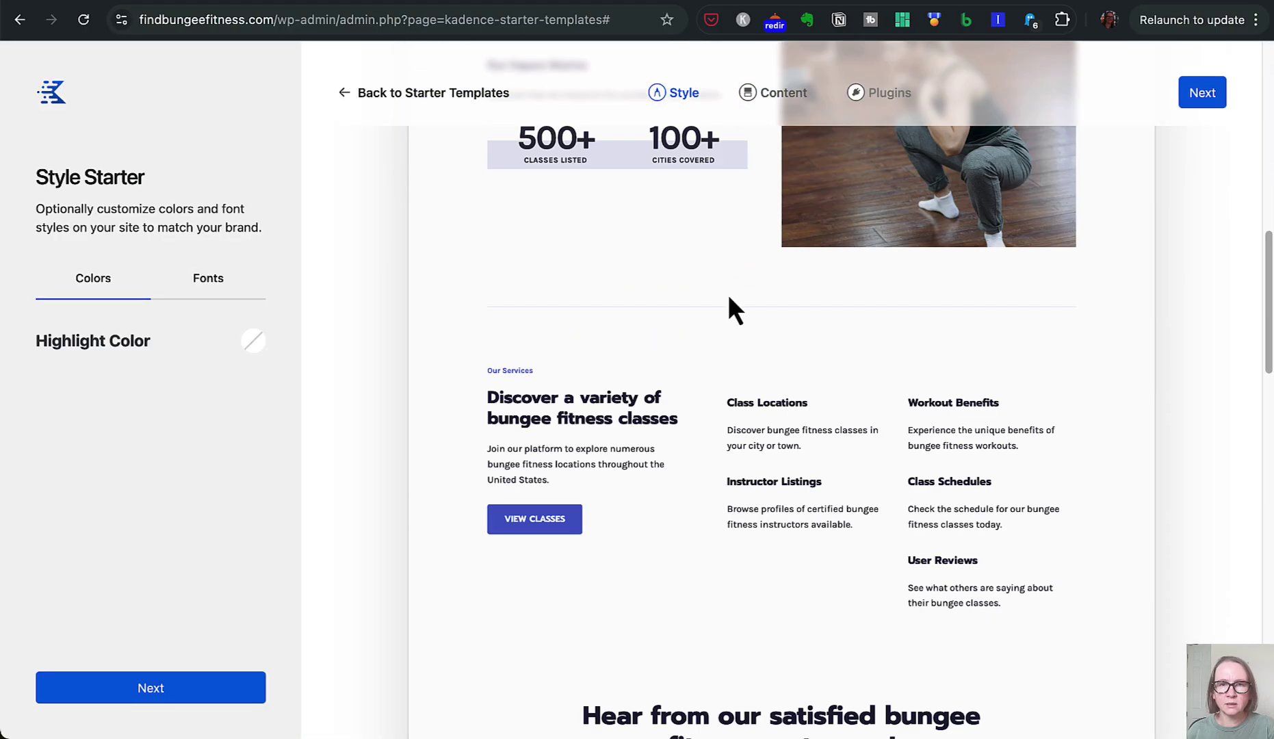
{"action": "scroll", "coordinate": [727, 294], "scroll_direction": "down", "scroll_amount": 12}
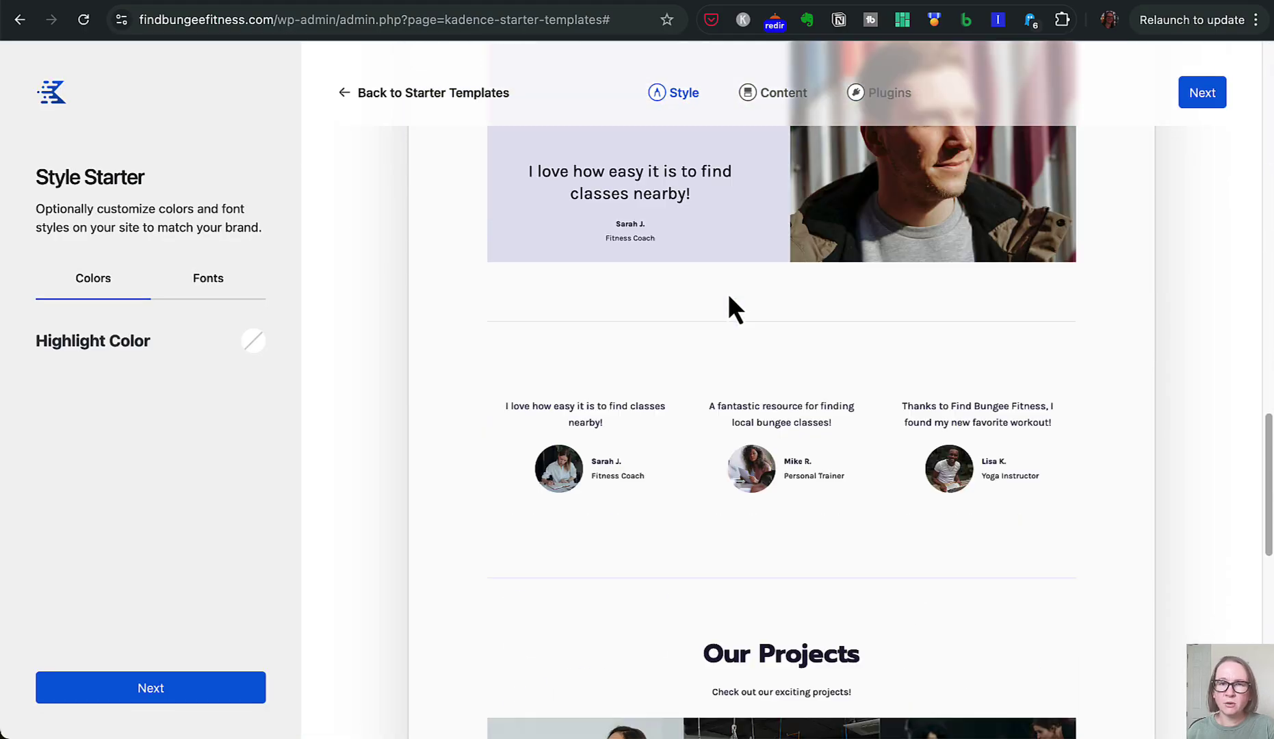
{"action": "scroll", "coordinate": [727, 293], "scroll_direction": "down", "scroll_amount": 10}
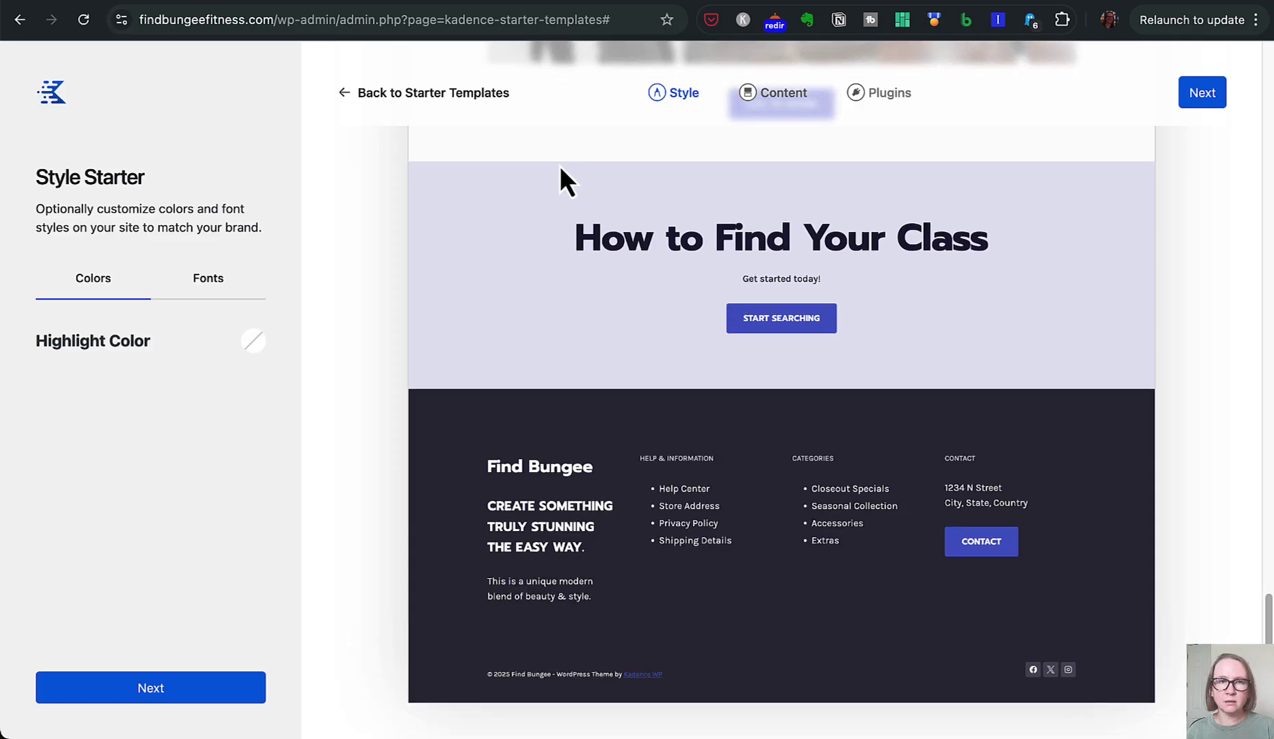
{"action": "left_click", "coordinate": [452, 94]}
- Preview the Acorn template design and go back to the gallery
{"action": "scroll", "coordinate": [807, 362], "scroll_direction": "down", "scroll_amount": 5}
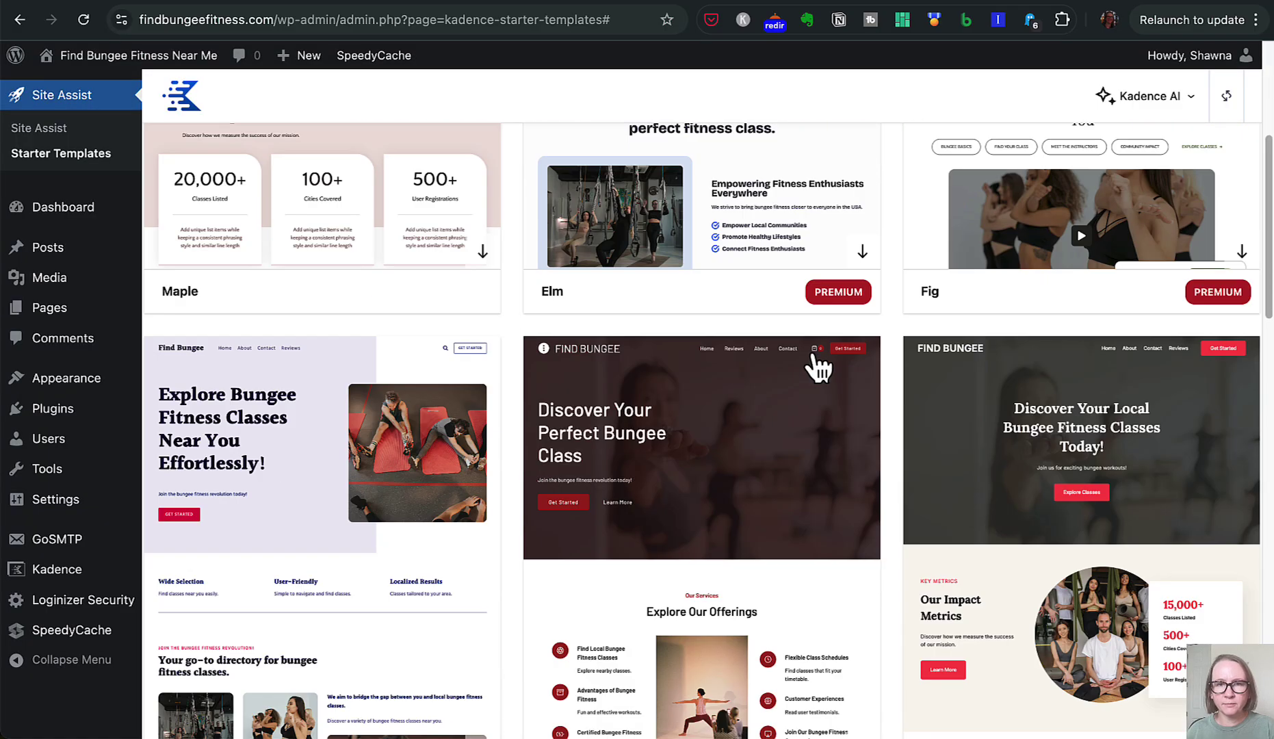
{"action": "scroll", "coordinate": [817, 366], "scroll_direction": "down", "scroll_amount": 15}
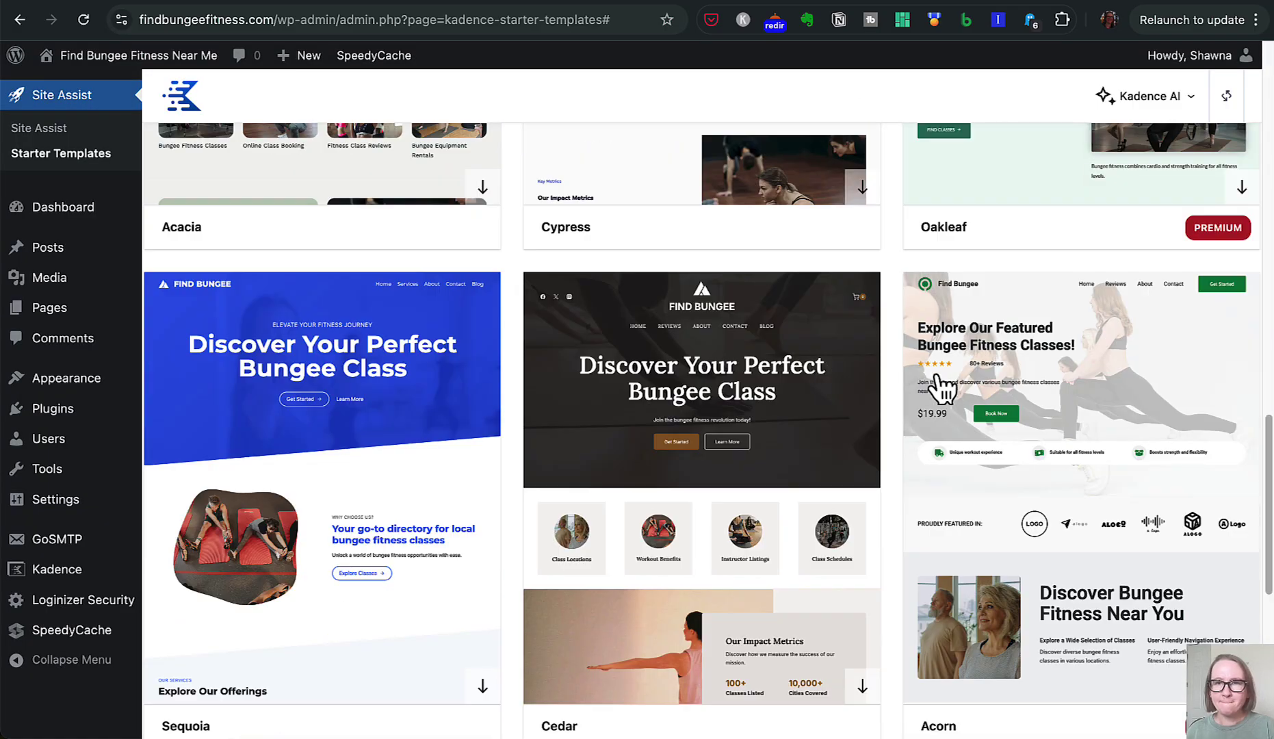
{"action": "left_click", "coordinate": [951, 391]}
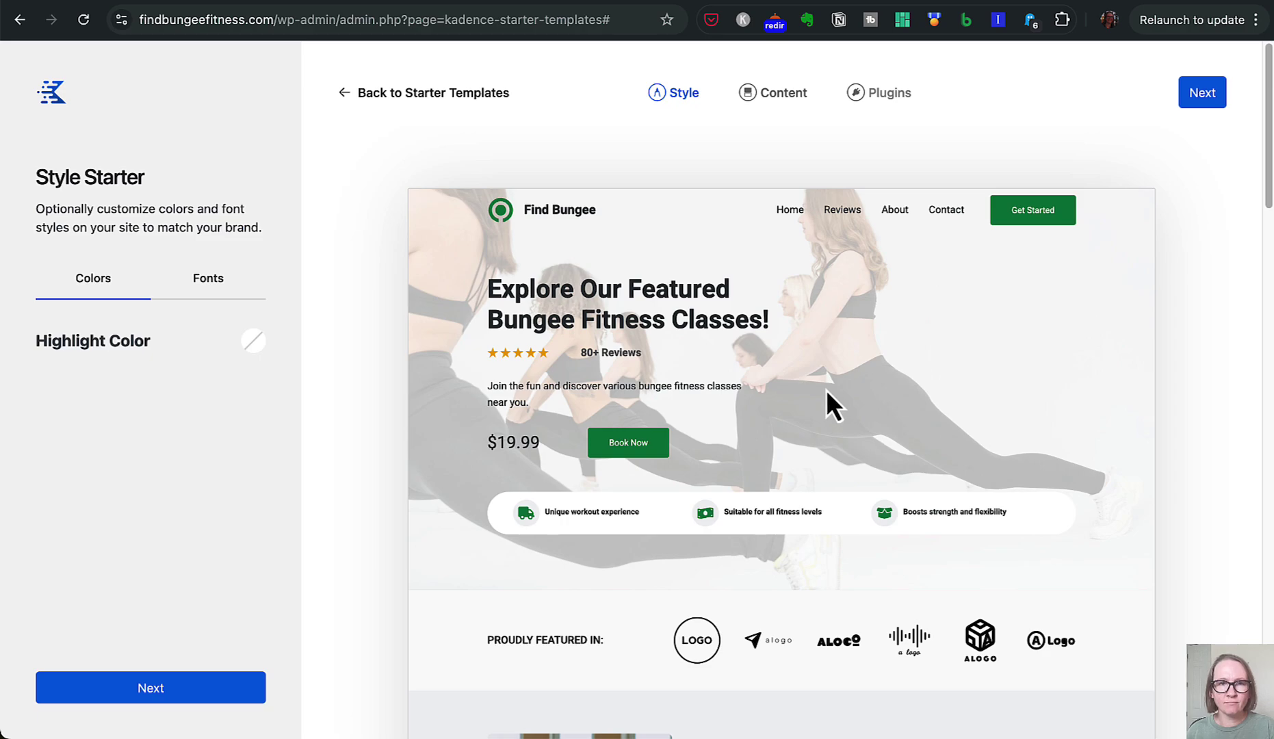
{"action": "scroll", "coordinate": [826, 389], "scroll_direction": "down", "scroll_amount": 4}
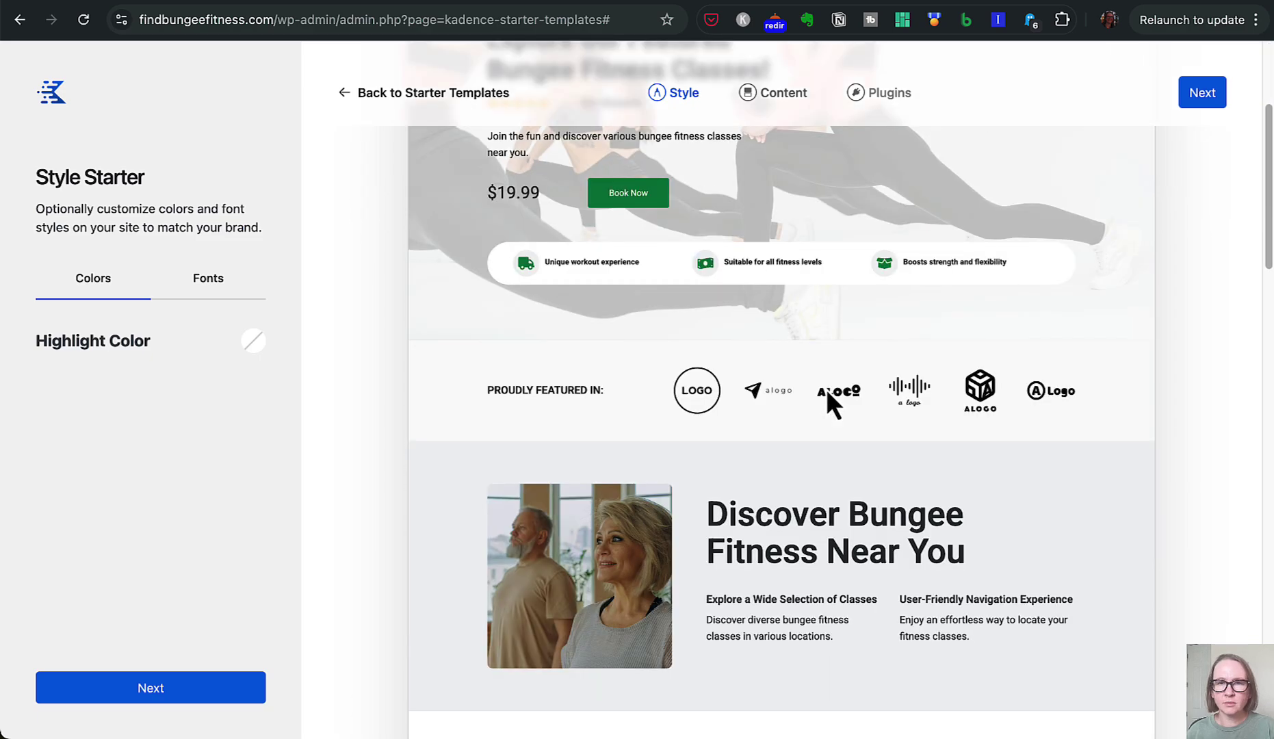
{"action": "scroll", "coordinate": [826, 391], "scroll_direction": "down", "scroll_amount": 8}
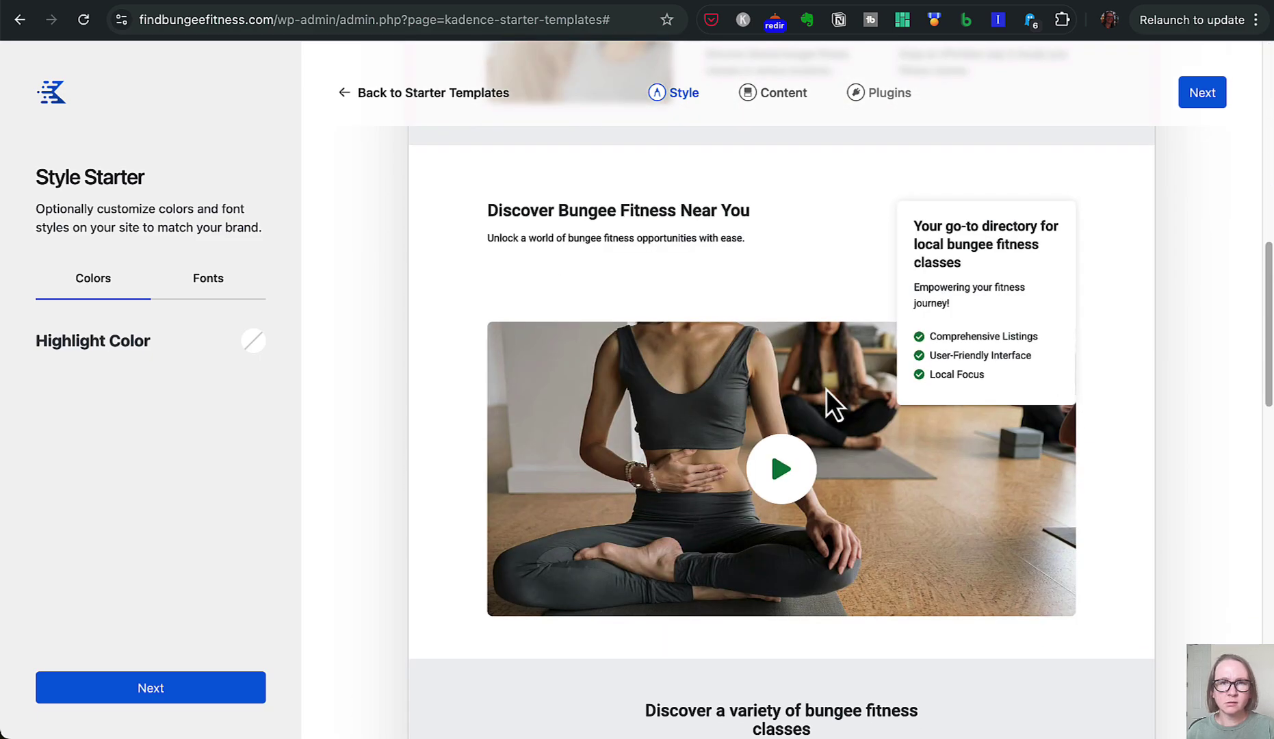
{"action": "scroll", "coordinate": [825, 388], "scroll_direction": "down", "scroll_amount": 15}
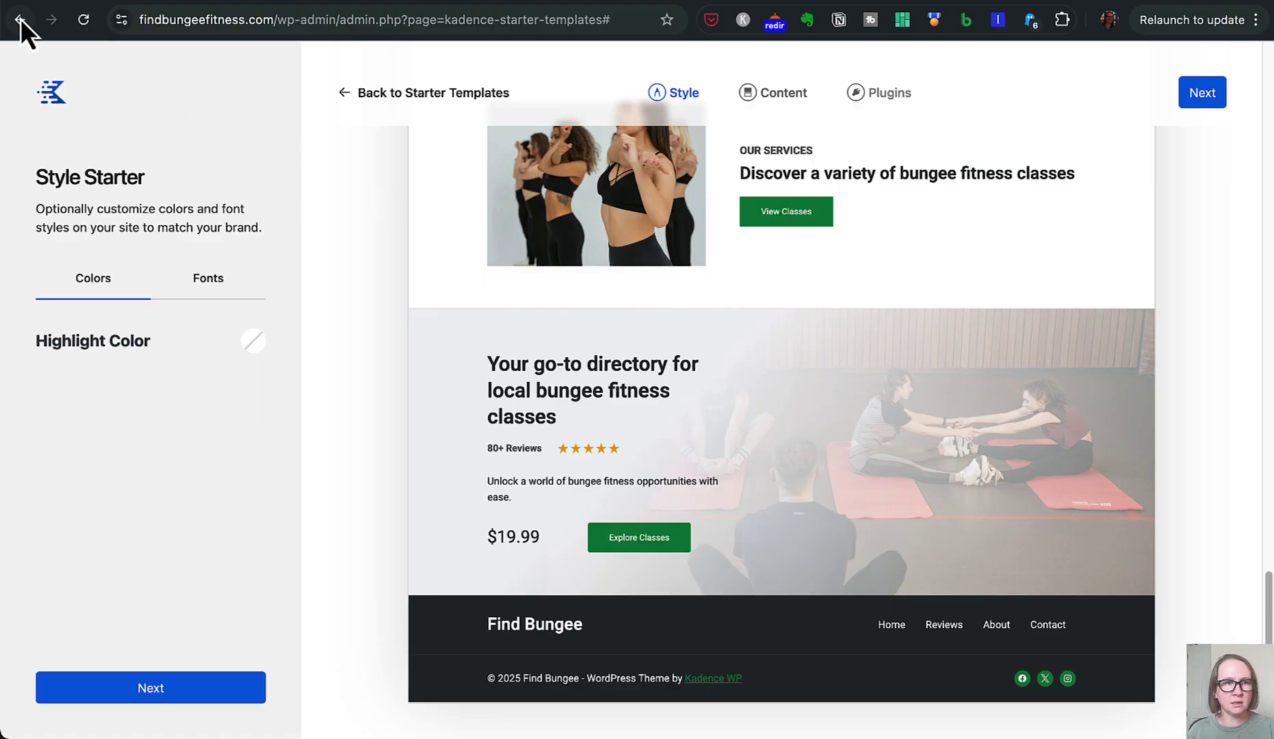
{"action": "left_click", "coordinate": [389, 94]}
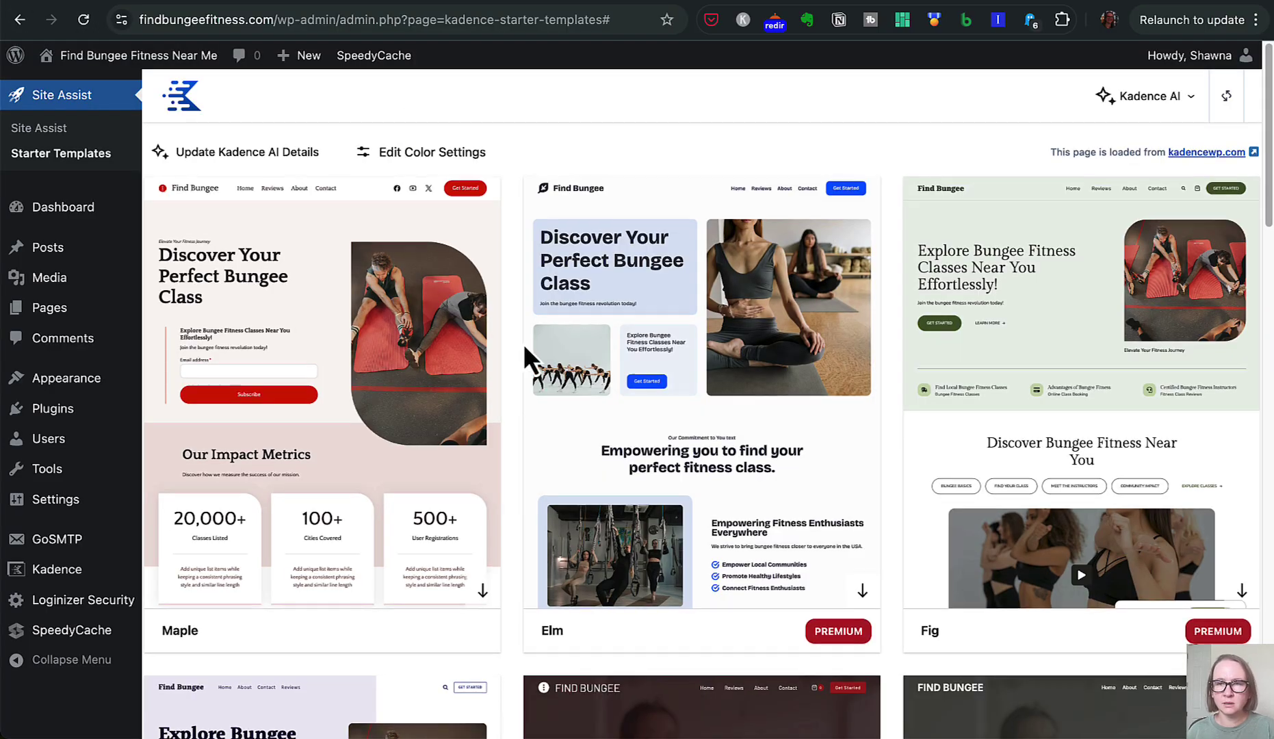
- Preview the Laurel template design and return to the gallery
{"action": "scroll", "coordinate": [523, 343], "scroll_direction": "down", "scroll_amount": 9}
{"action": "scroll", "coordinate": [530, 359], "scroll_direction": "down", "scroll_amount": 10}
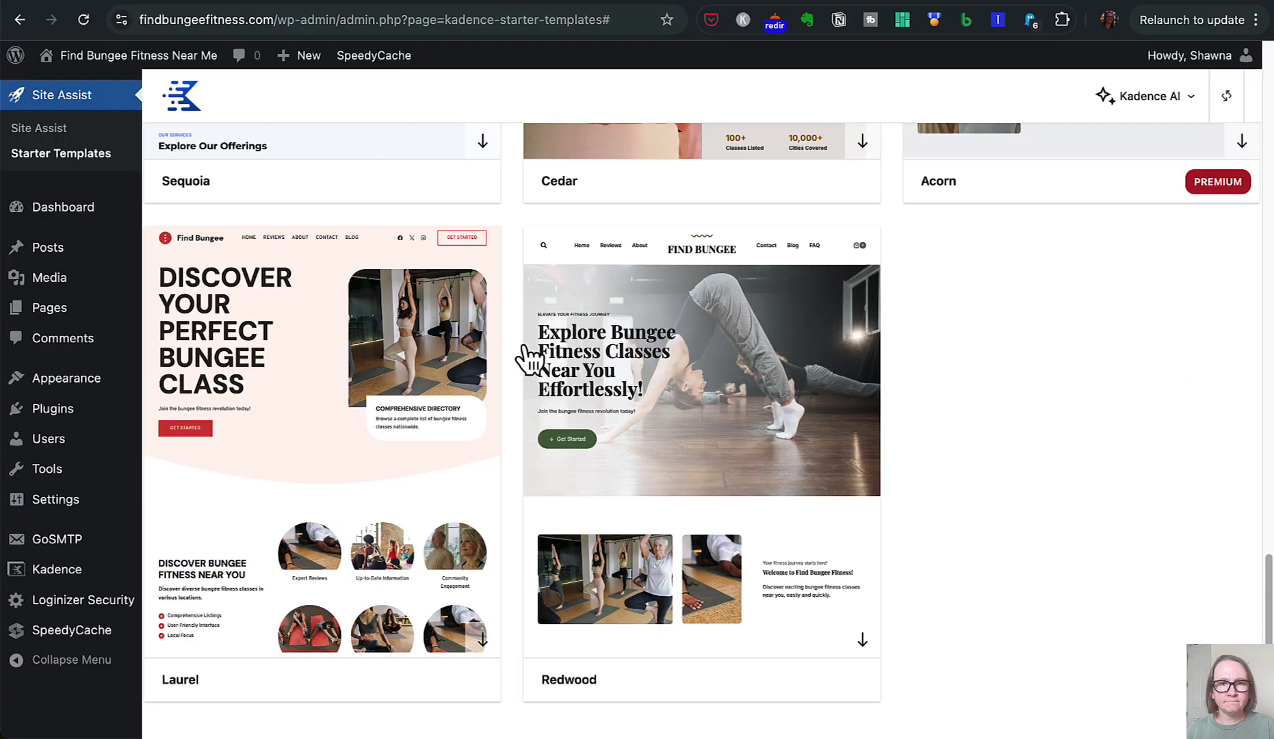
{"action": "left_click", "coordinate": [356, 378]}
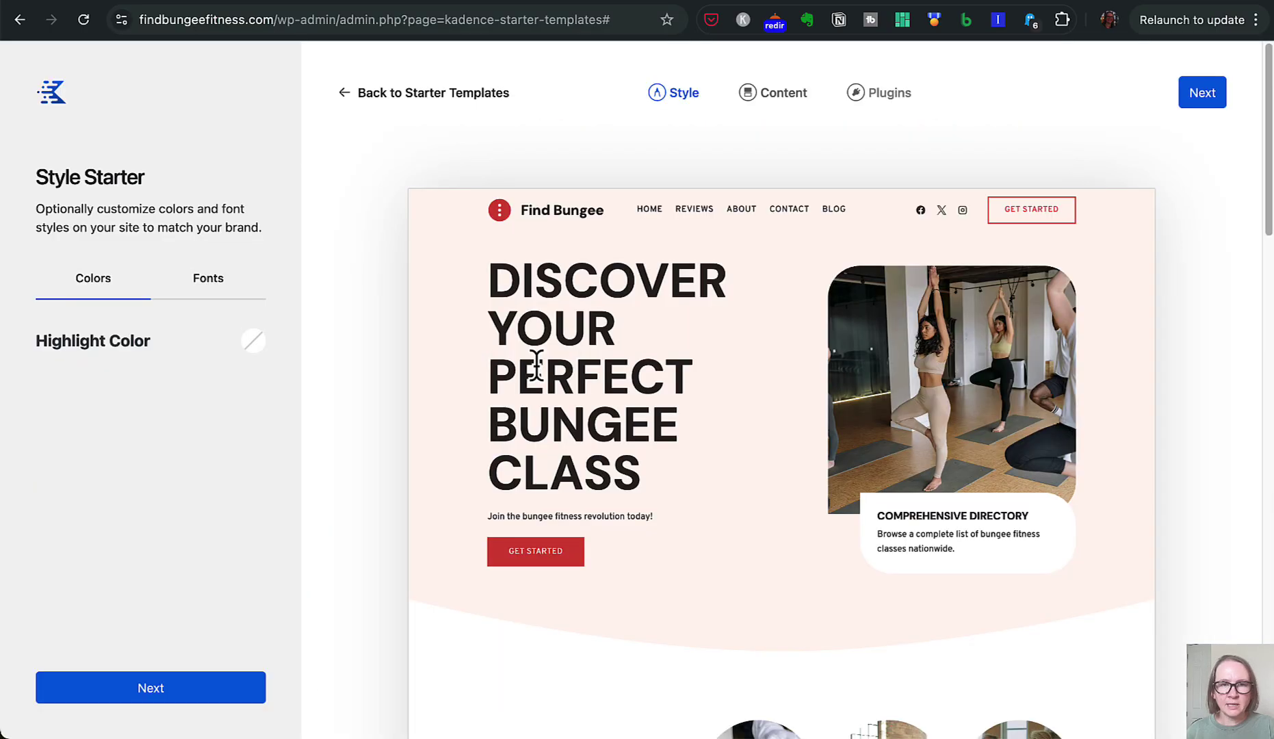
{"action": "scroll", "coordinate": [530, 376], "scroll_direction": "down", "scroll_amount": 5}
{"action": "scroll", "coordinate": [520, 375], "scroll_direction": "down", "scroll_amount": 15}
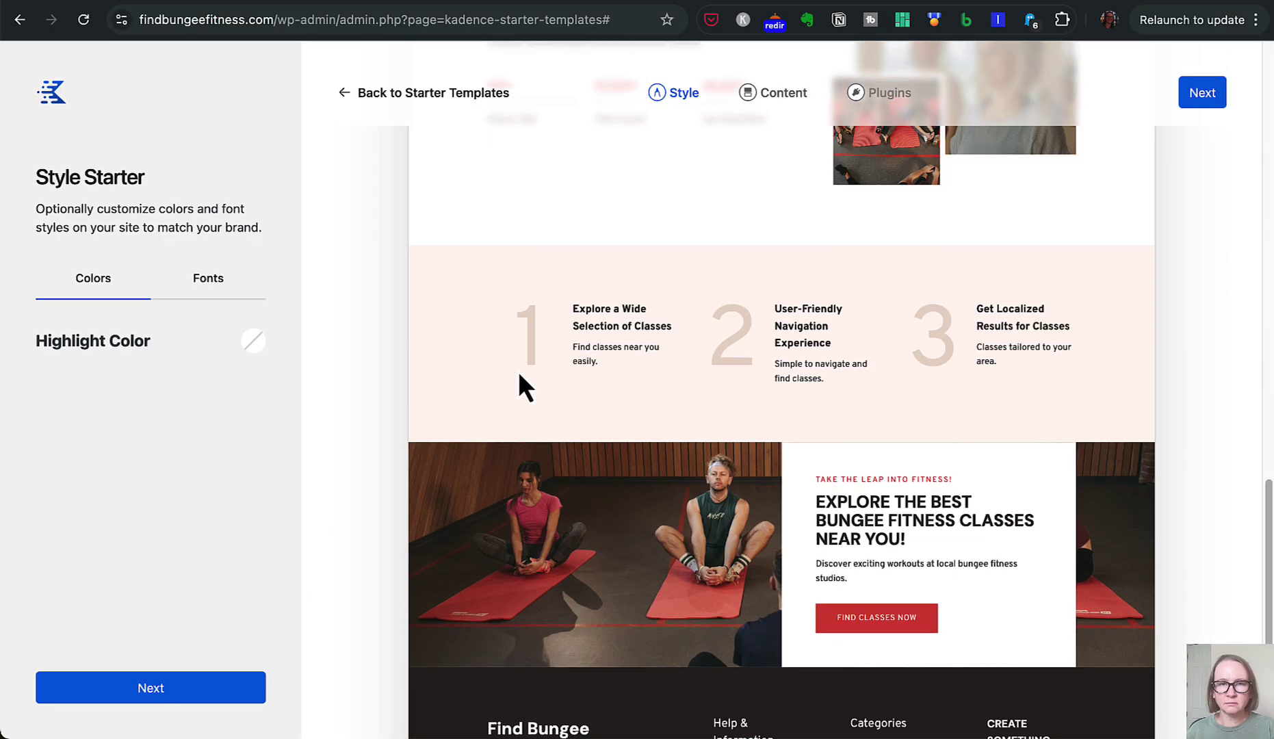
{"action": "scroll", "coordinate": [517, 371], "scroll_direction": "down", "scroll_amount": 3}
{"action": "left_click", "coordinate": [379, 93]}
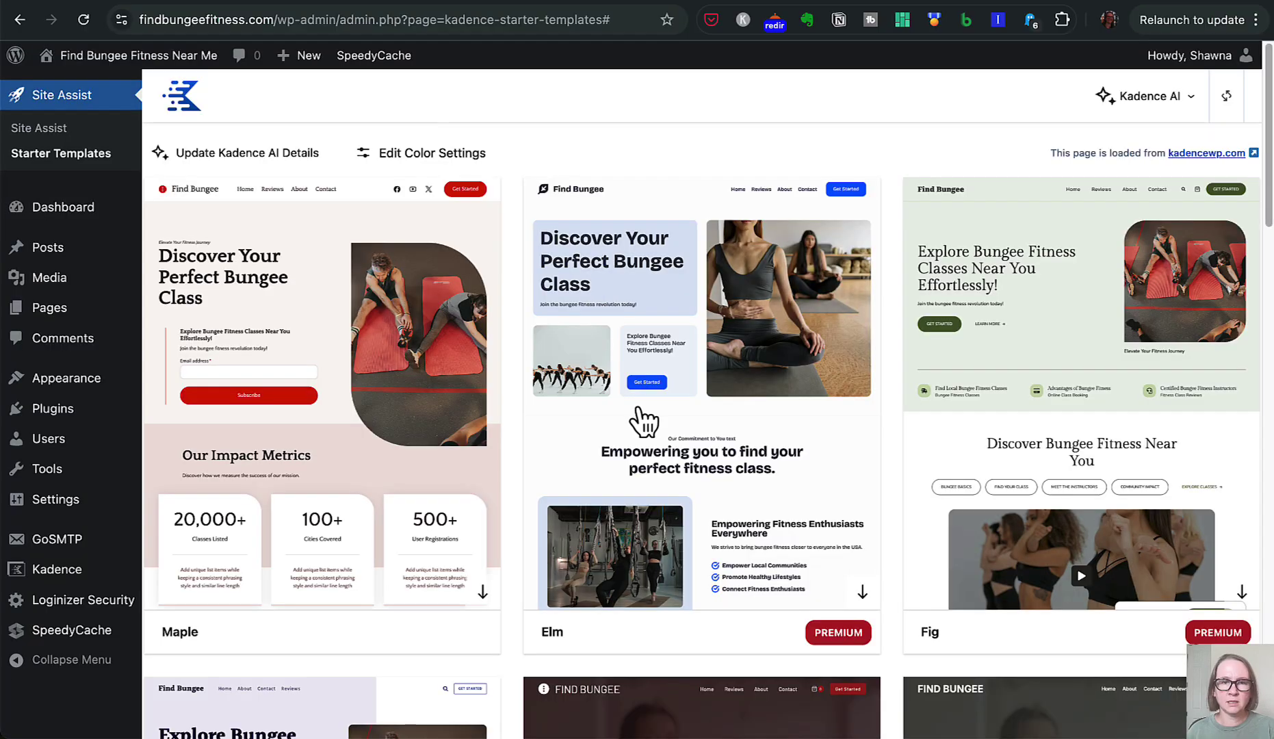
- Preview the Redwood template design, then browse the gallery again
{"action": "left_click", "coordinate": [716, 446]}
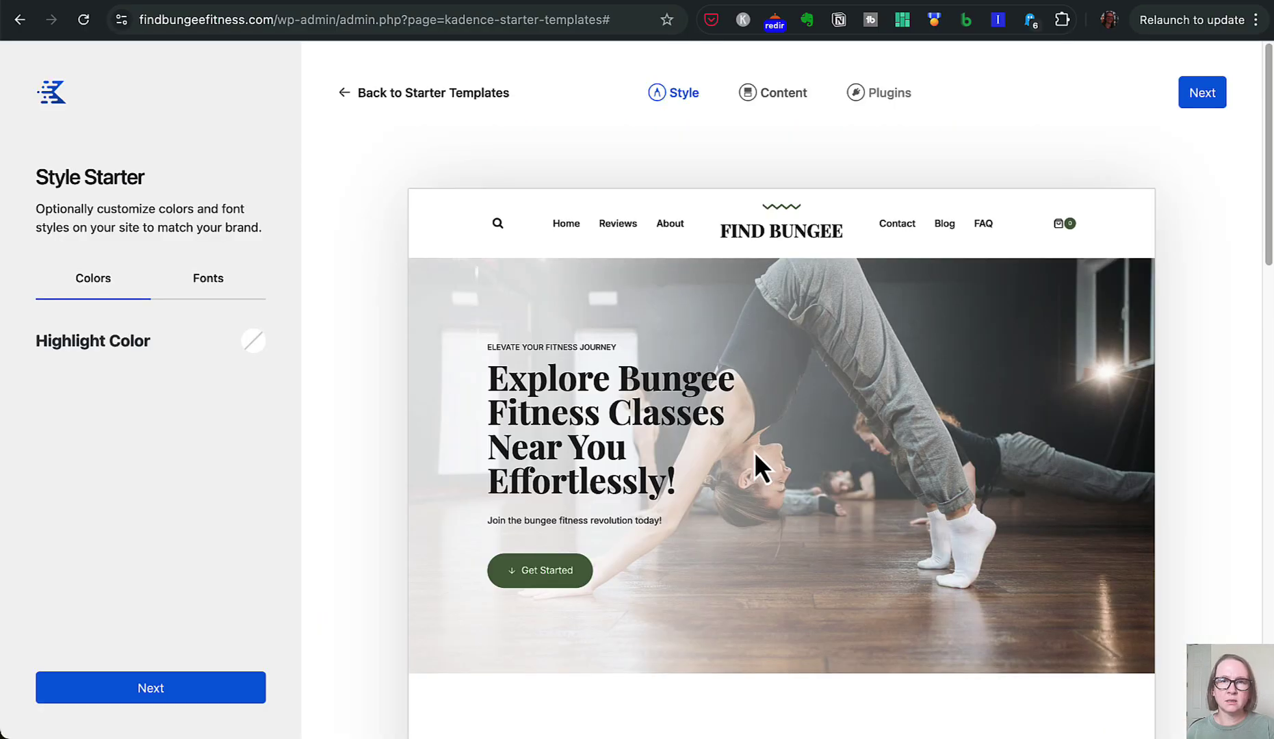
{"action": "scroll", "coordinate": [921, 501], "scroll_direction": "down", "scroll_amount": 20}
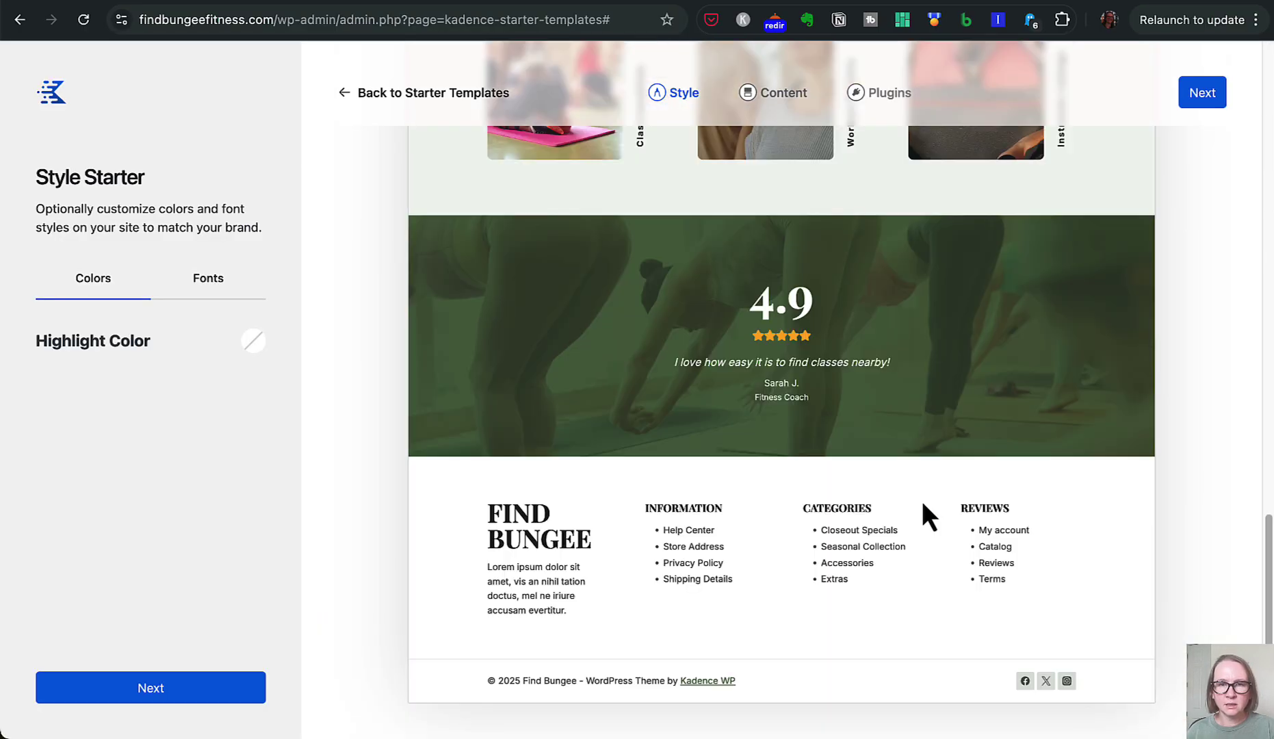
{"action": "left_click", "coordinate": [424, 95]}
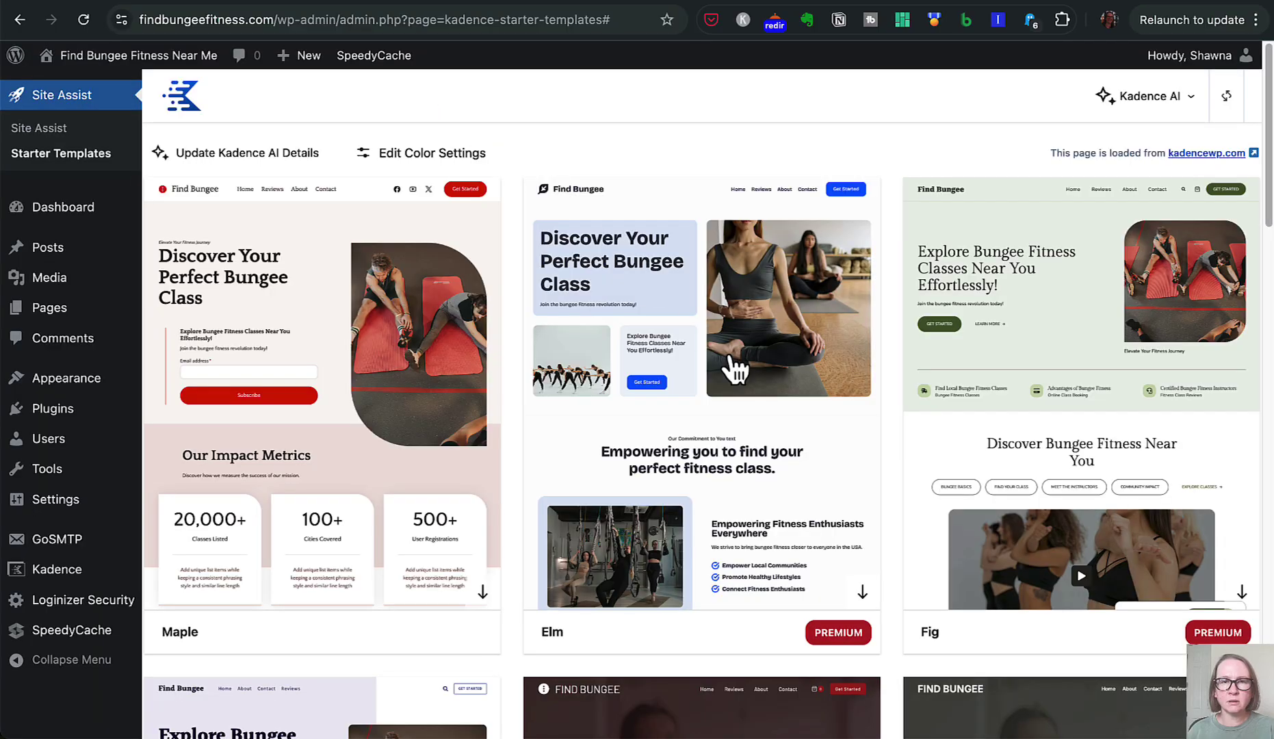
{"action": "scroll", "coordinate": [838, 457], "scroll_direction": "down", "scroll_amount": 14}
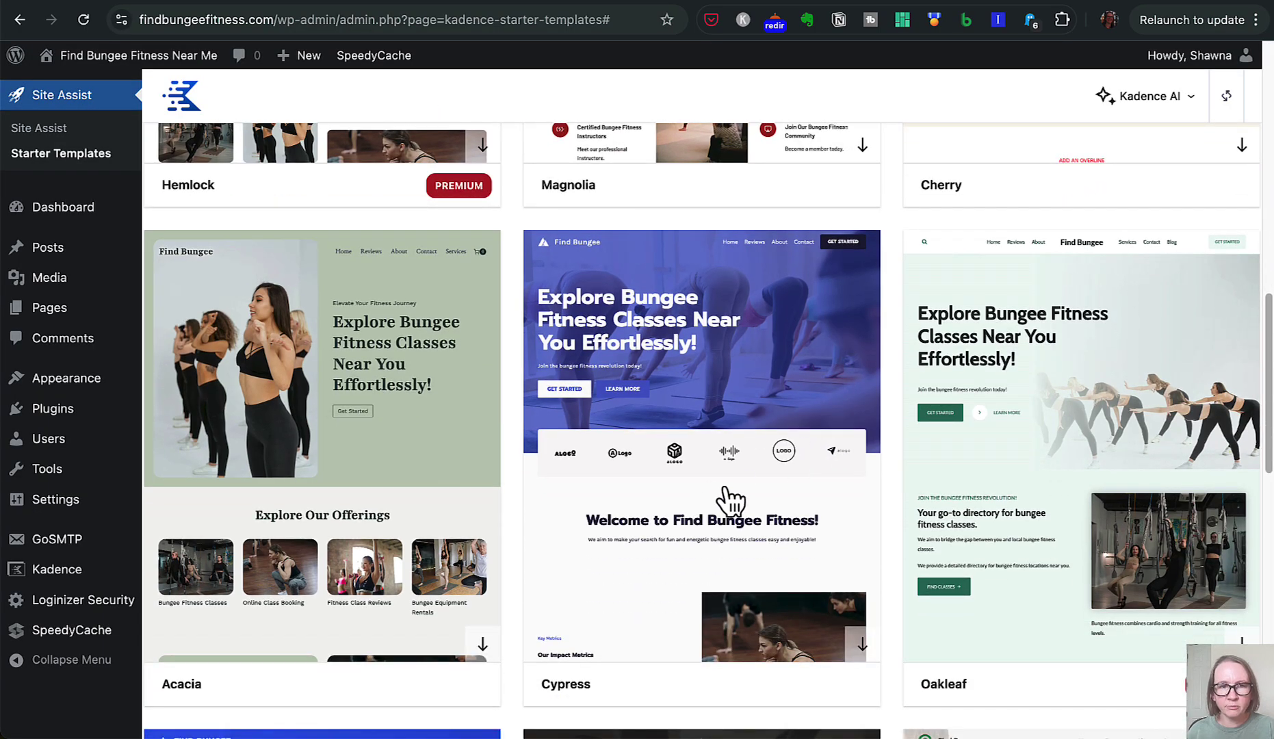
{"action": "scroll", "coordinate": [728, 500], "scroll_direction": "up", "scroll_amount": 6}
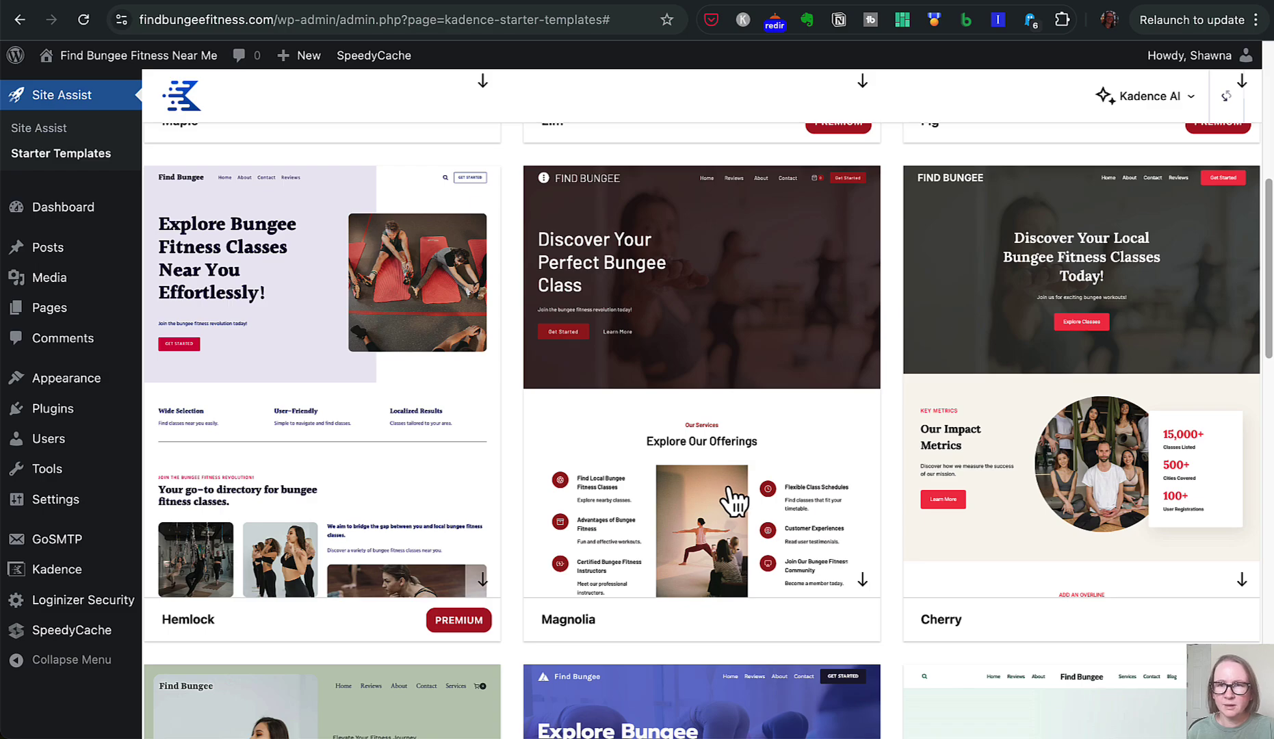
{"action": "scroll", "coordinate": [730, 500], "scroll_direction": "down", "scroll_amount": 5}
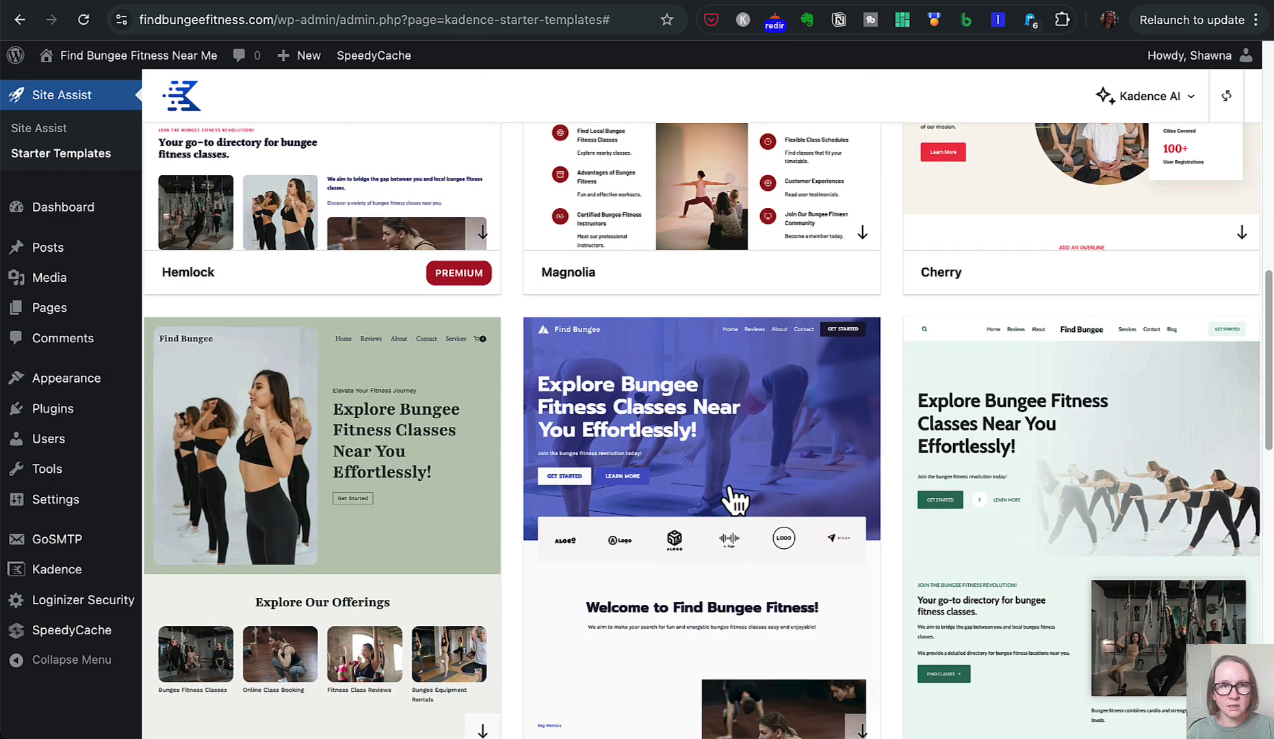
{"action": "scroll", "coordinate": [730, 498], "scroll_direction": "up", "scroll_amount": 12}
{"action": "scroll", "coordinate": [801, 465], "scroll_direction": "down", "scroll_amount": 6}
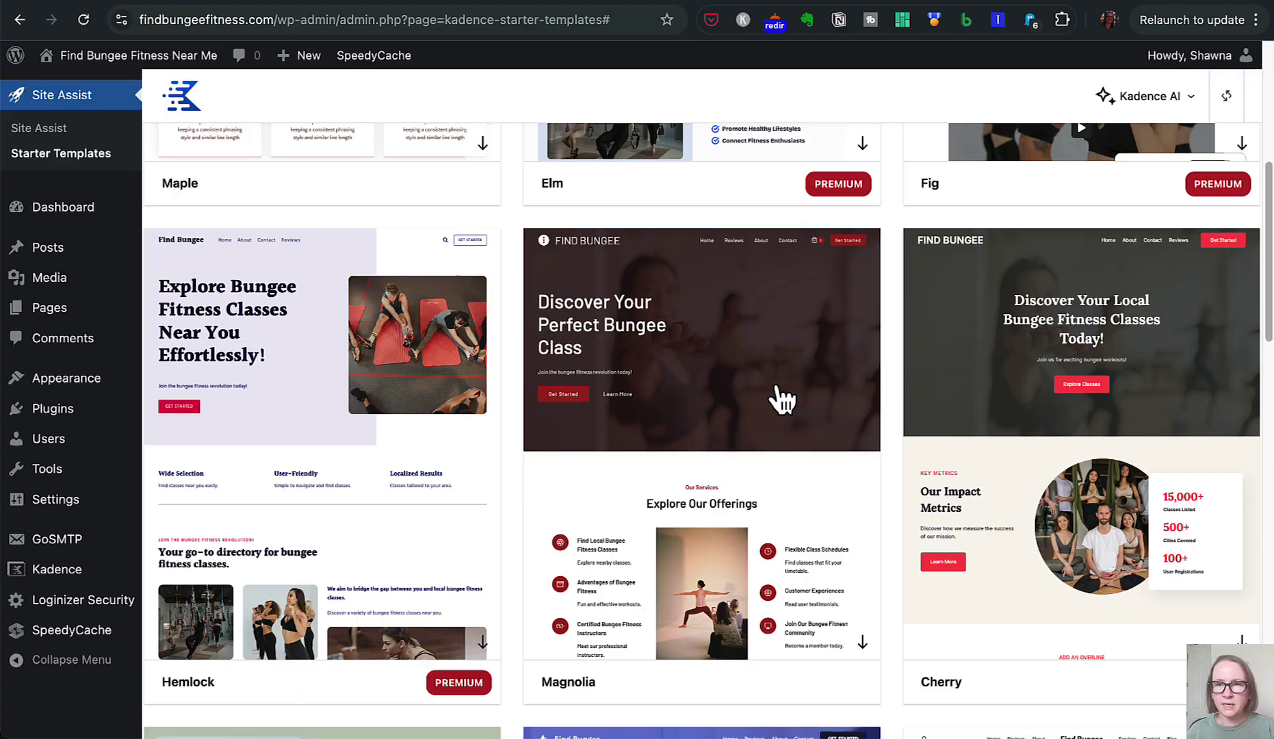
- Preview the Magnolia template design and return to the gallery
{"action": "left_click", "coordinate": [783, 397]}
{"action": "scroll", "coordinate": [812, 438], "scroll_direction": "down", "scroll_amount": 15}
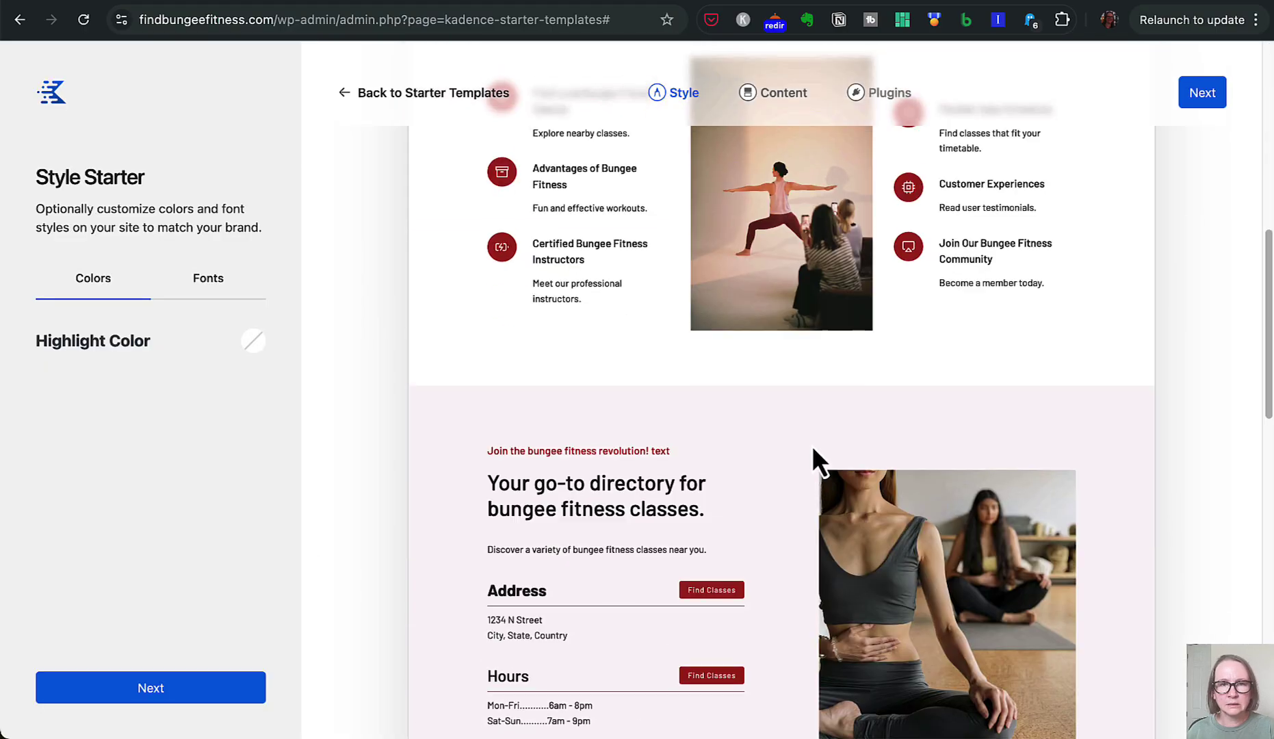
{"action": "scroll", "coordinate": [812, 446], "scroll_direction": "down", "scroll_amount": 5}
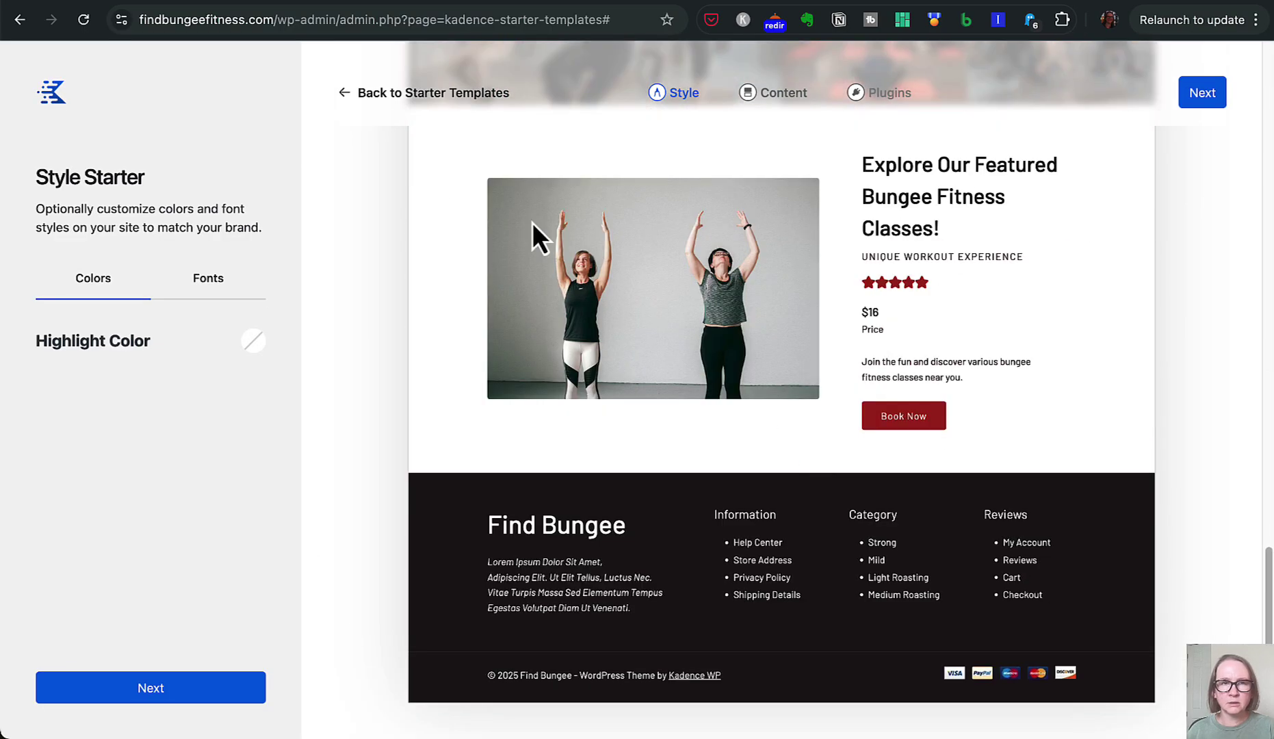
{"action": "left_click", "coordinate": [391, 95]}
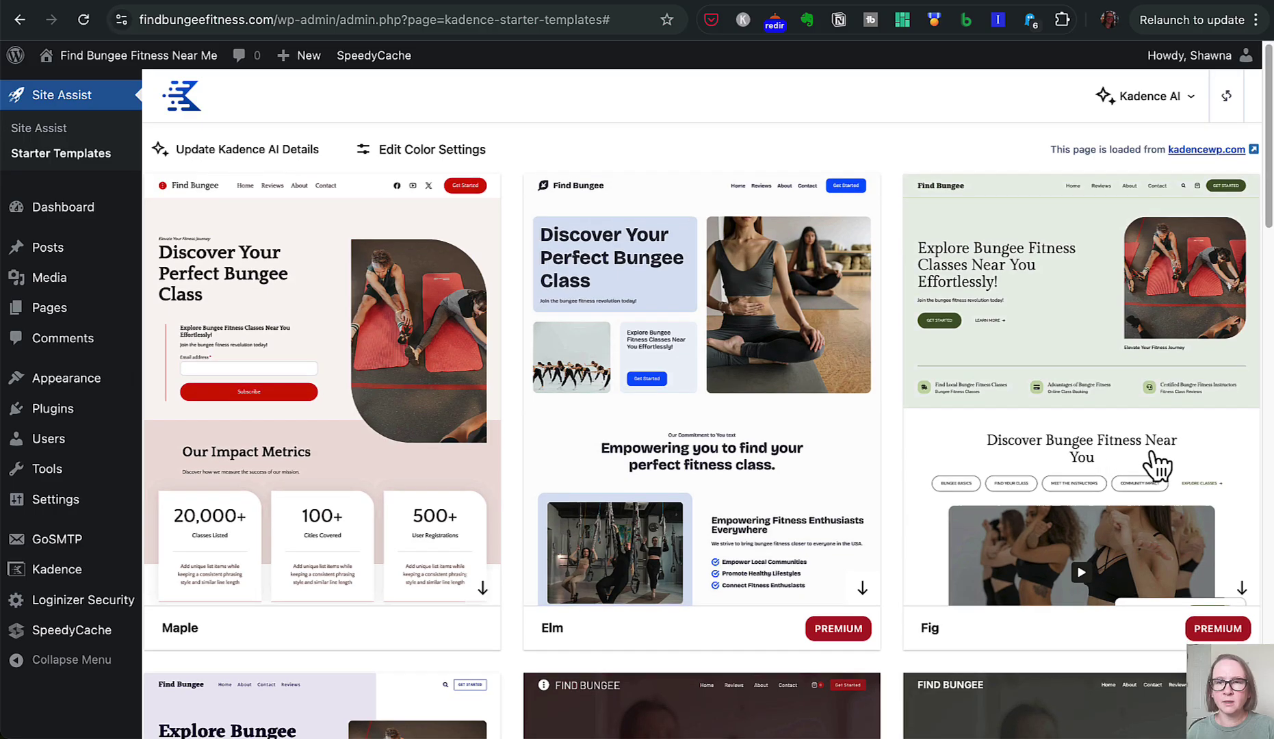
- Preview one more template design, then return and scroll the gallery to Cypress
{"action": "scroll", "coordinate": [1157, 465], "scroll_direction": "down", "scroll_amount": 4}
{"action": "left_click", "coordinate": [1126, 526]}
{"action": "scroll", "coordinate": [1120, 516], "scroll_direction": "down", "scroll_amount": 10}
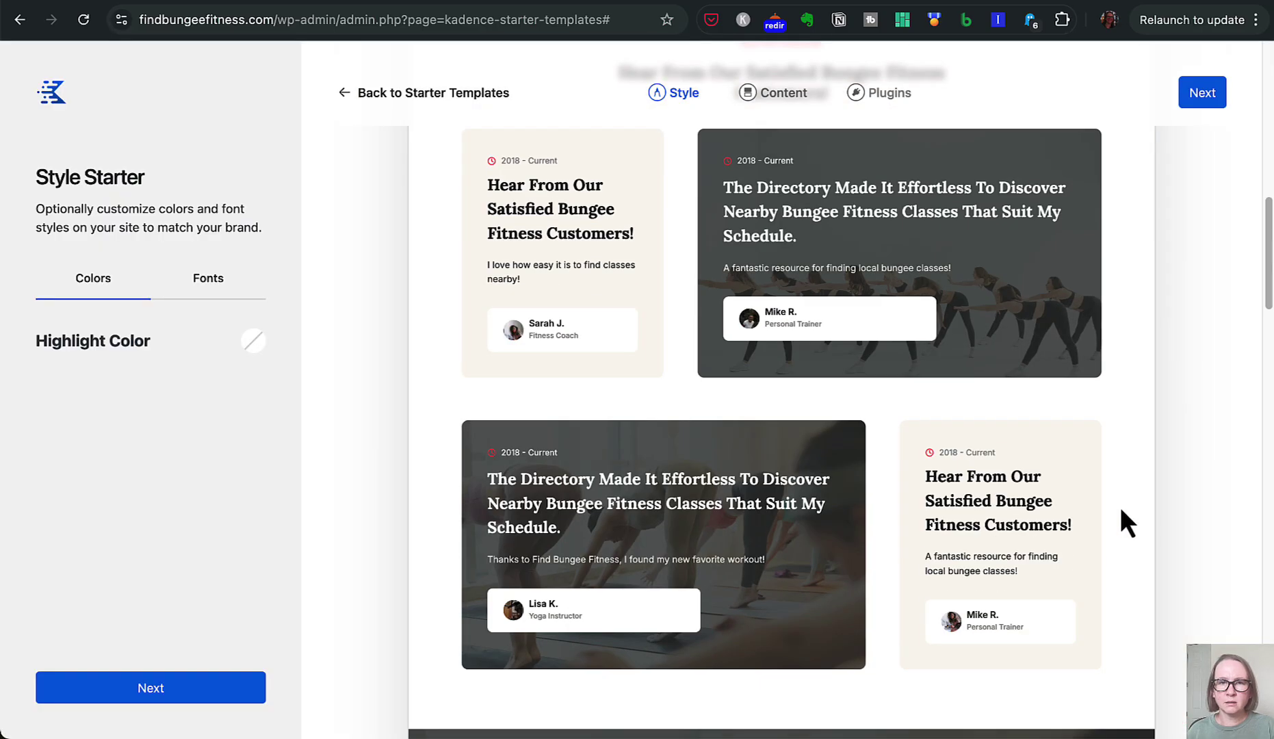
{"action": "scroll", "coordinate": [1123, 507], "scroll_direction": "down", "scroll_amount": 10}
{"action": "scroll", "coordinate": [1123, 505], "scroll_direction": "down", "scroll_amount": 6}
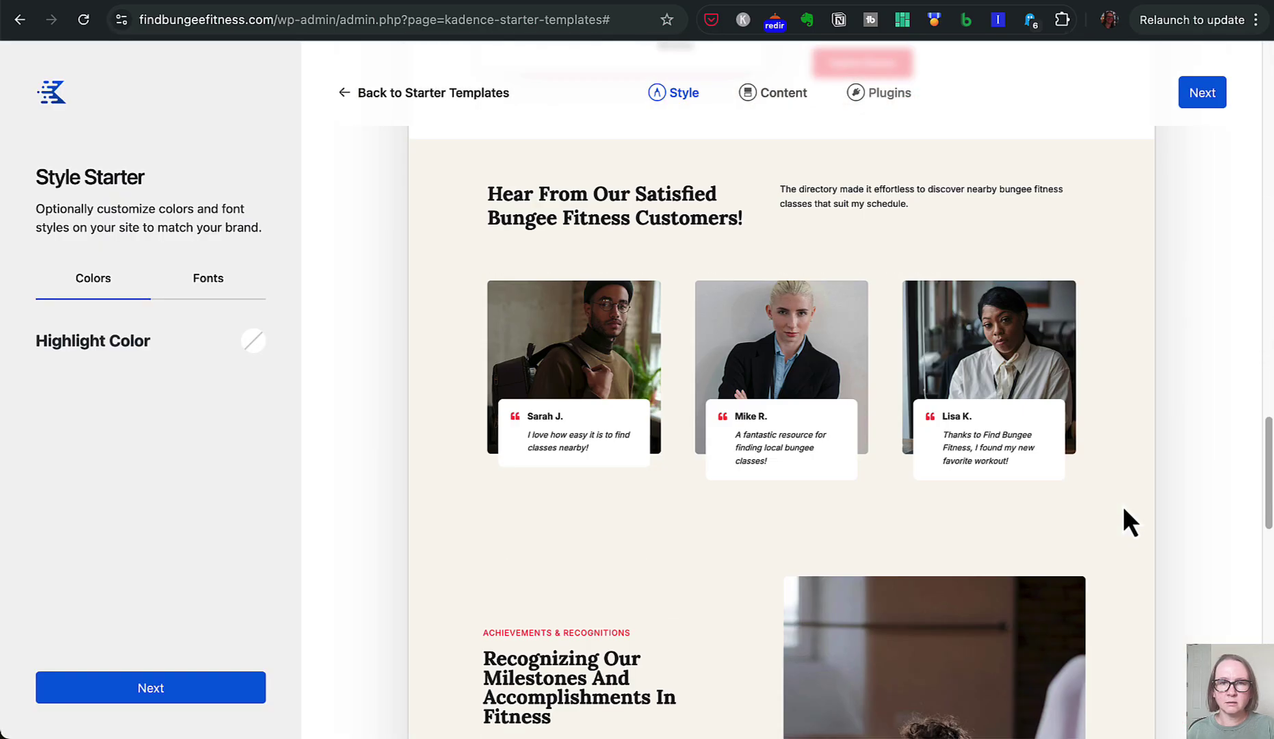
{"action": "scroll", "coordinate": [1123, 506], "scroll_direction": "down", "scroll_amount": 10}
{"action": "scroll", "coordinate": [1122, 505], "scroll_direction": "down", "scroll_amount": 6}
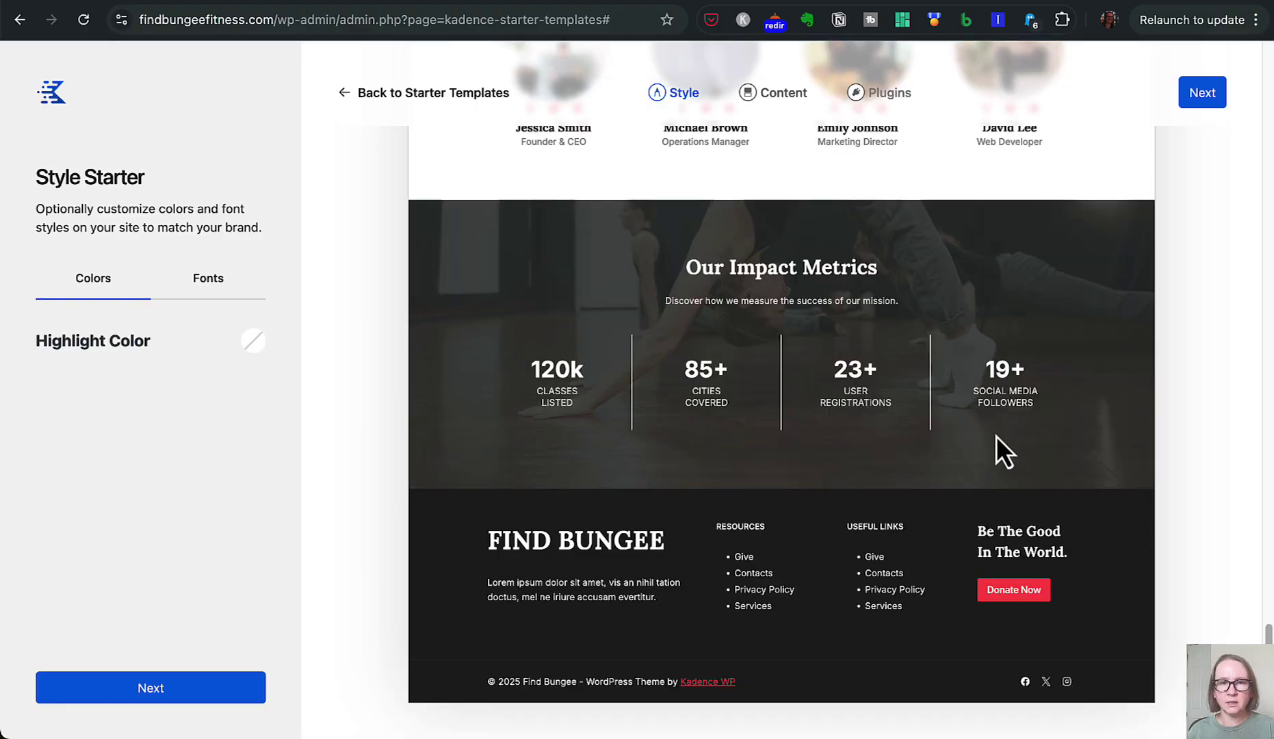
{"action": "left_click", "coordinate": [443, 95]}
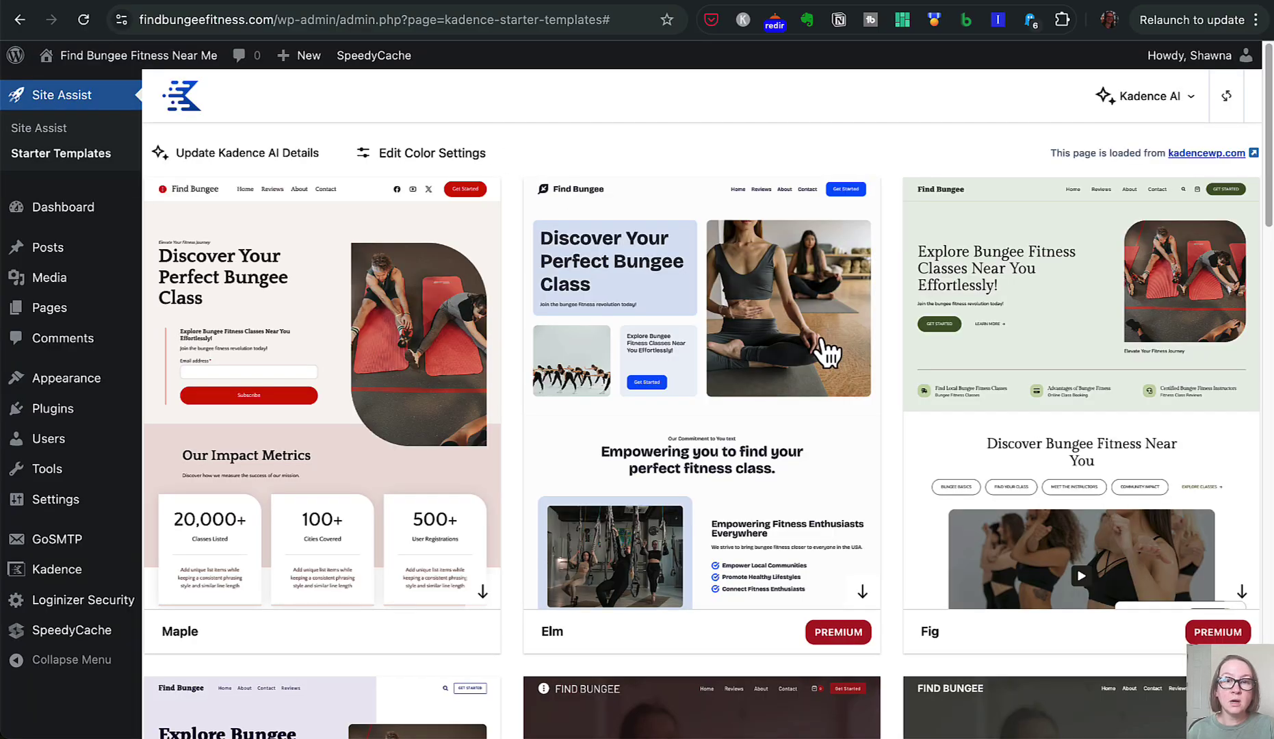
{"action": "scroll", "coordinate": [873, 401], "scroll_direction": "down", "scroll_amount": 7}
{"action": "scroll", "coordinate": [872, 400], "scroll_direction": "up", "scroll_amount": 8}
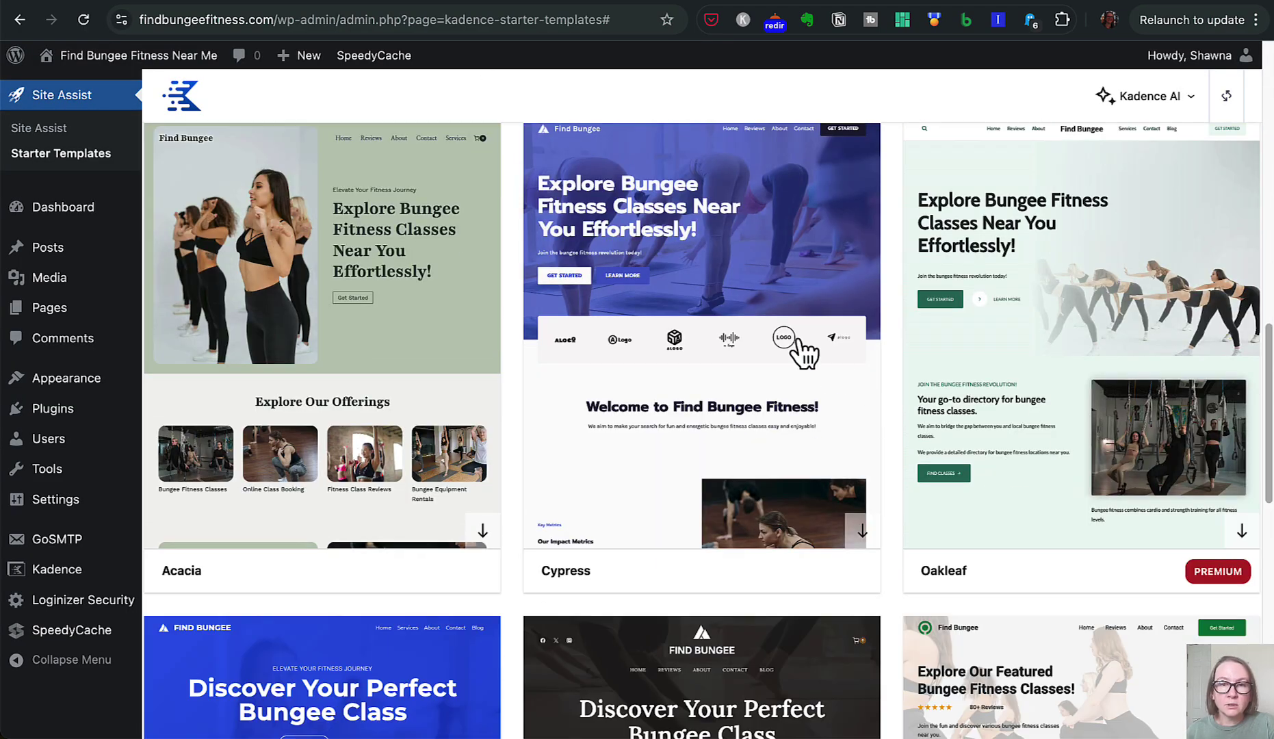
- Preview the blue-purple Cypress template and scroll through its 'Explore Bungee Fitness Classes' homepage
{"action": "left_click", "coordinate": [796, 334]}
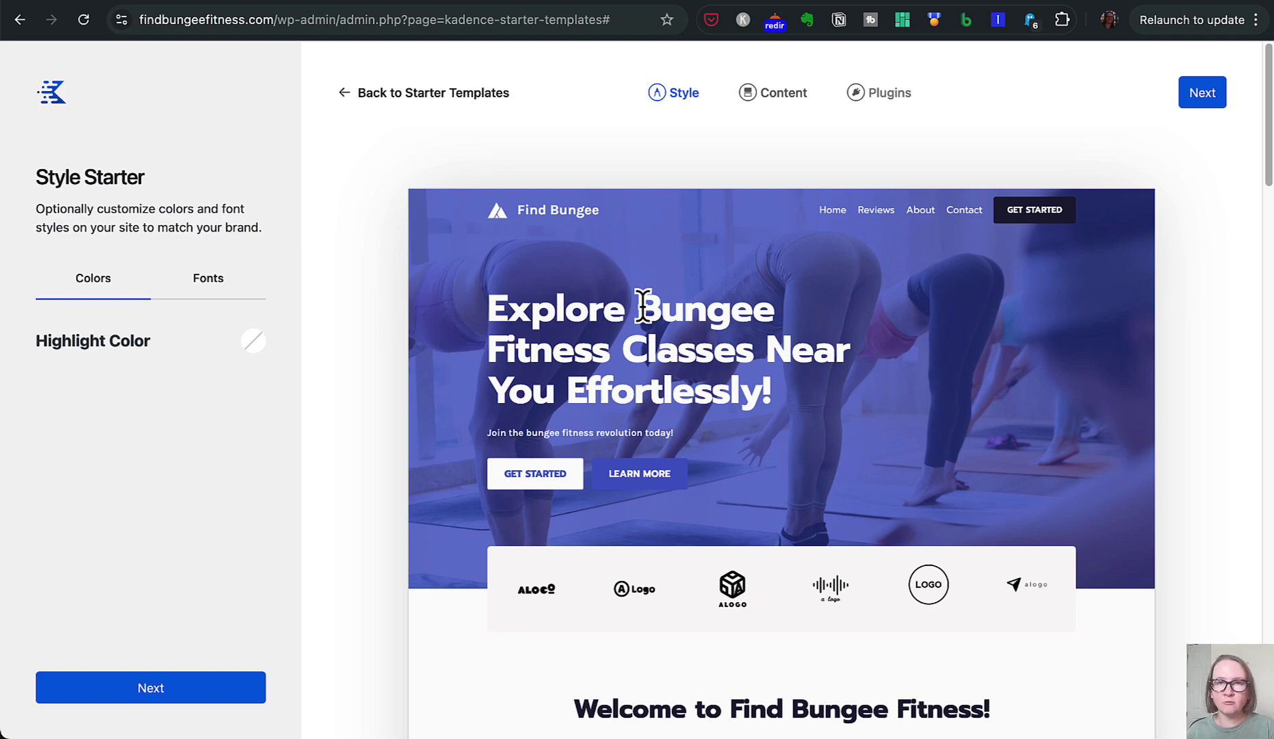
{"action": "scroll", "coordinate": [718, 253], "scroll_direction": "down", "scroll_amount": 5}
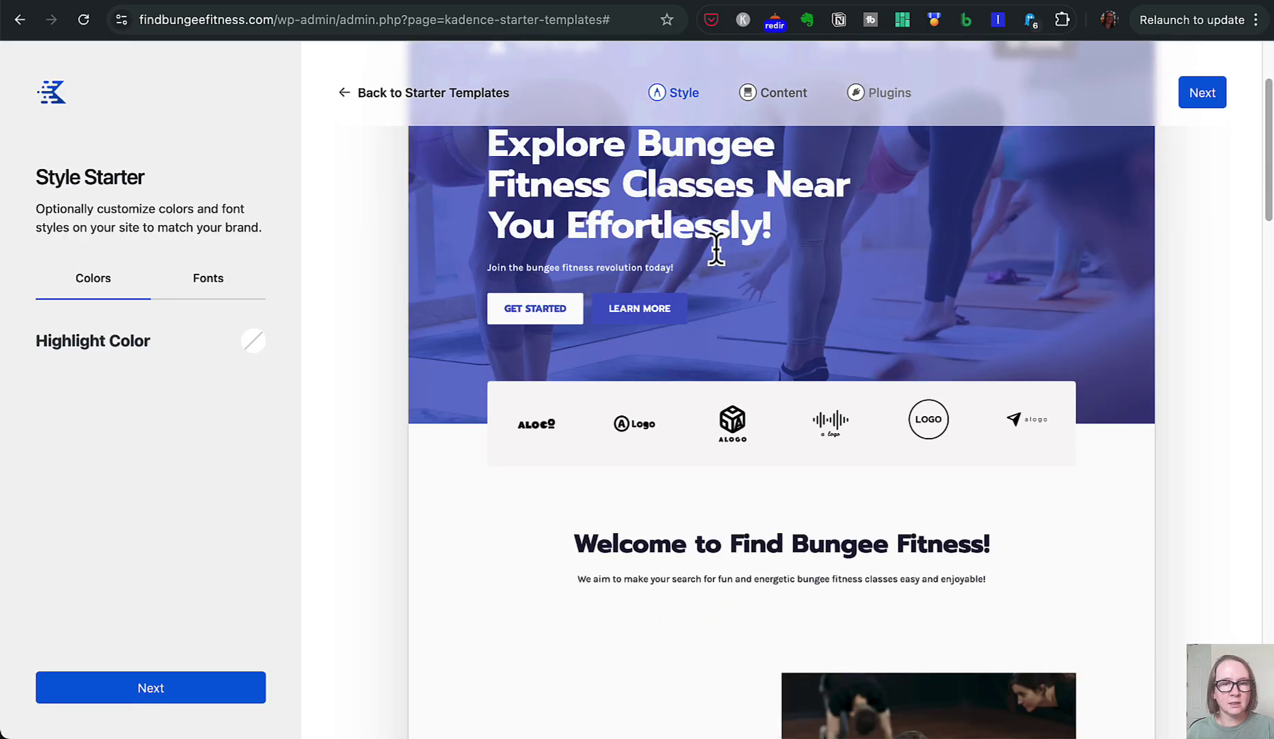
{"action": "scroll", "coordinate": [716, 251], "scroll_direction": "down", "scroll_amount": 20}
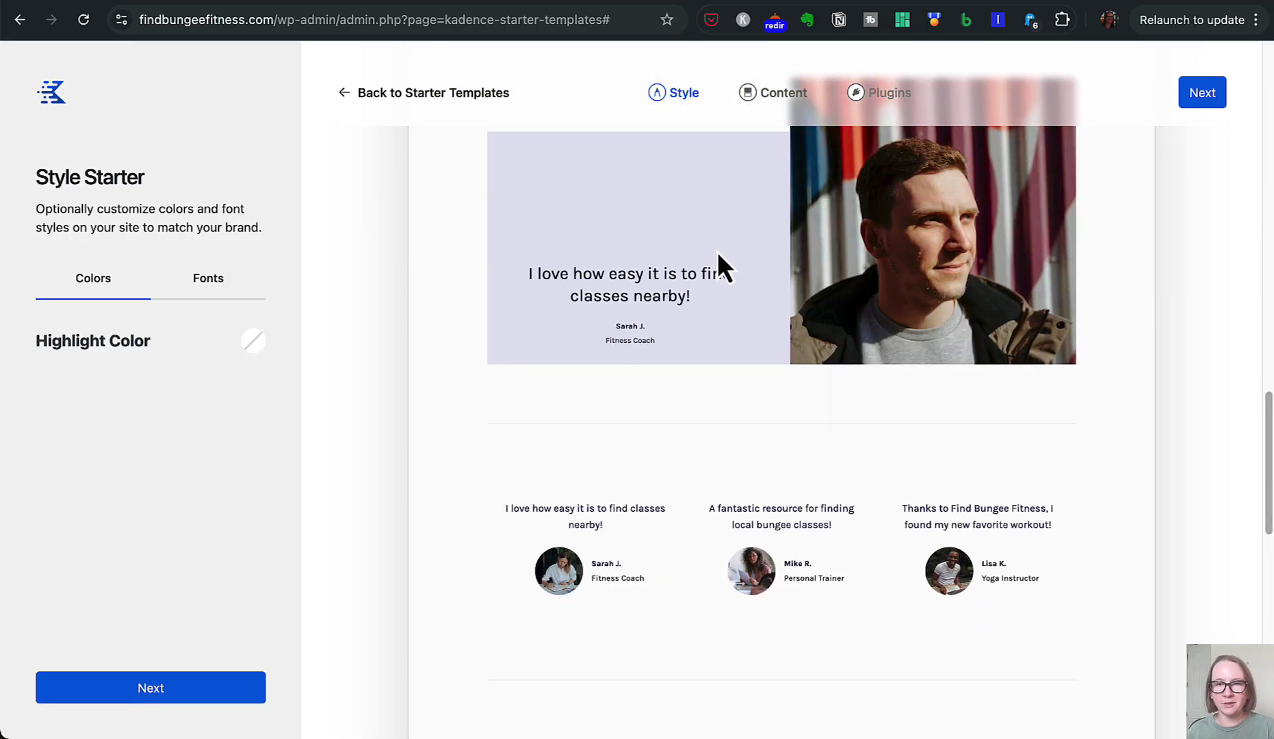
{"action": "scroll", "coordinate": [717, 251], "scroll_direction": "up", "scroll_amount": 20}
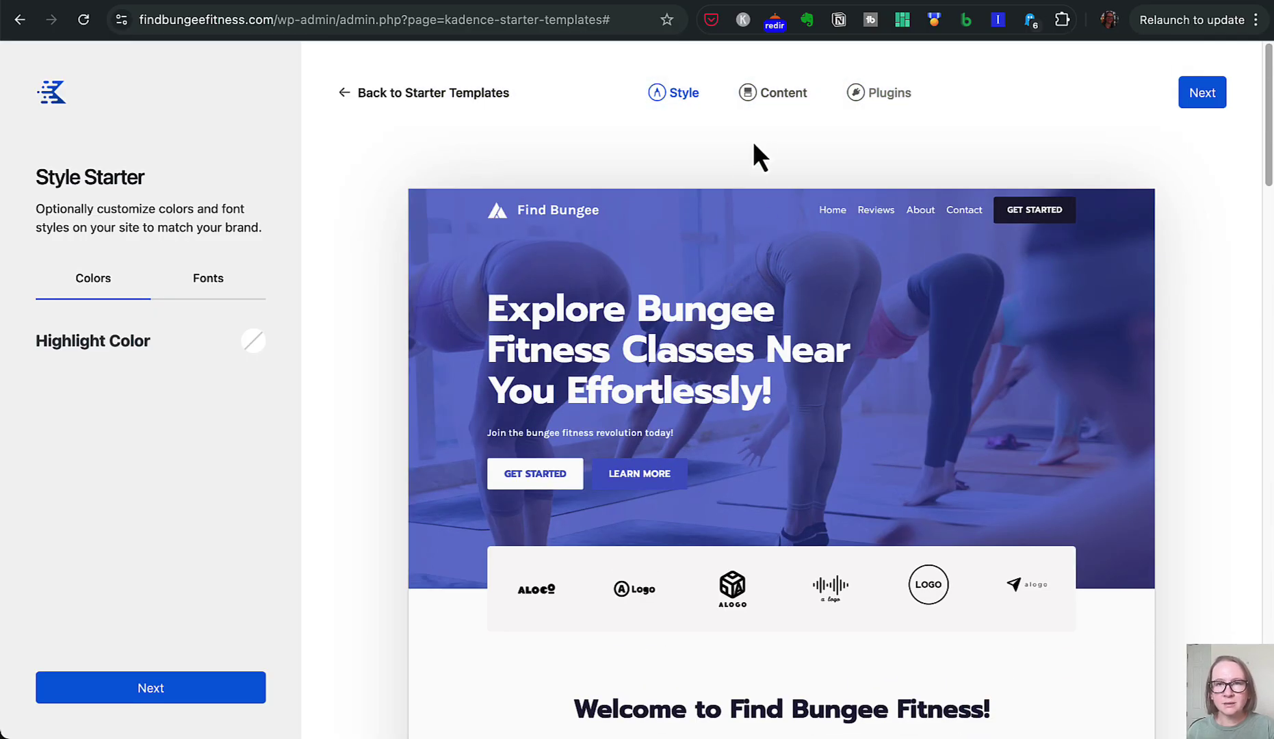
- On the Content step, keep all eight pages including Gallery selected and expand Advanced Settings
{"action": "left_click", "coordinate": [780, 110]}
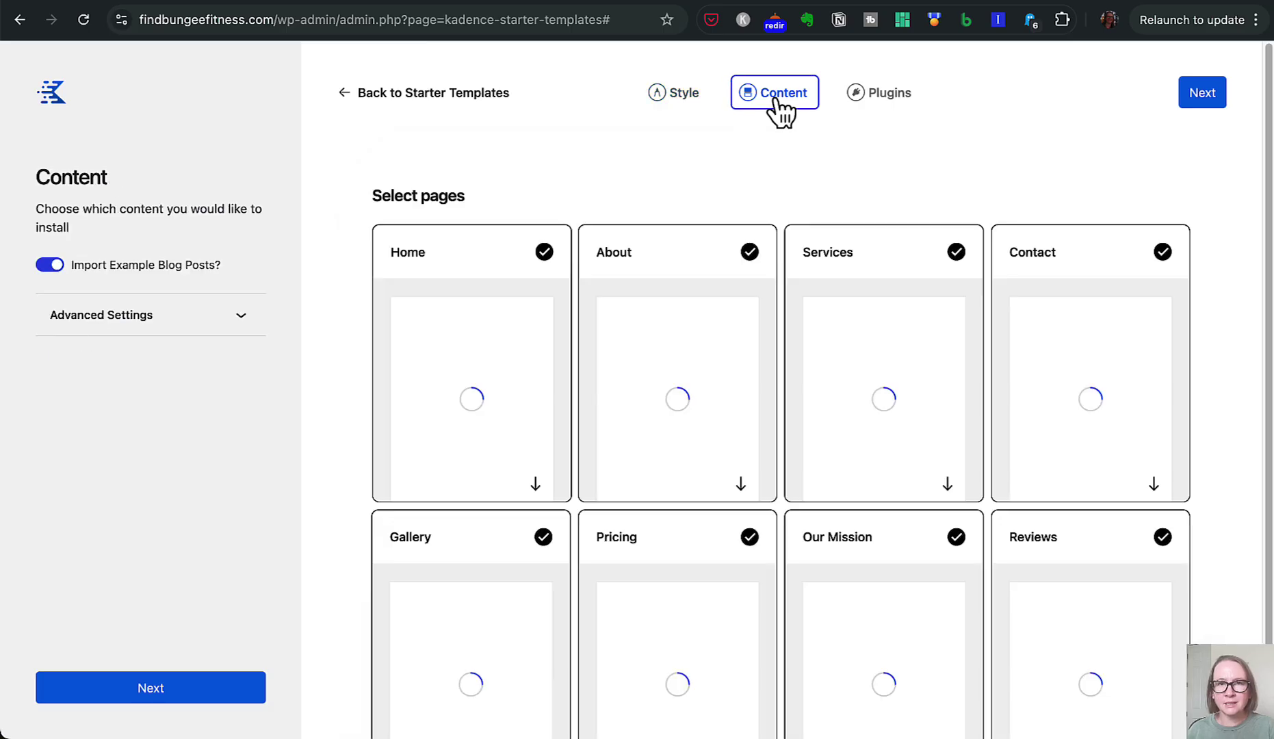
{"action": "scroll", "coordinate": [780, 287], "scroll_direction": "down", "scroll_amount": 3}
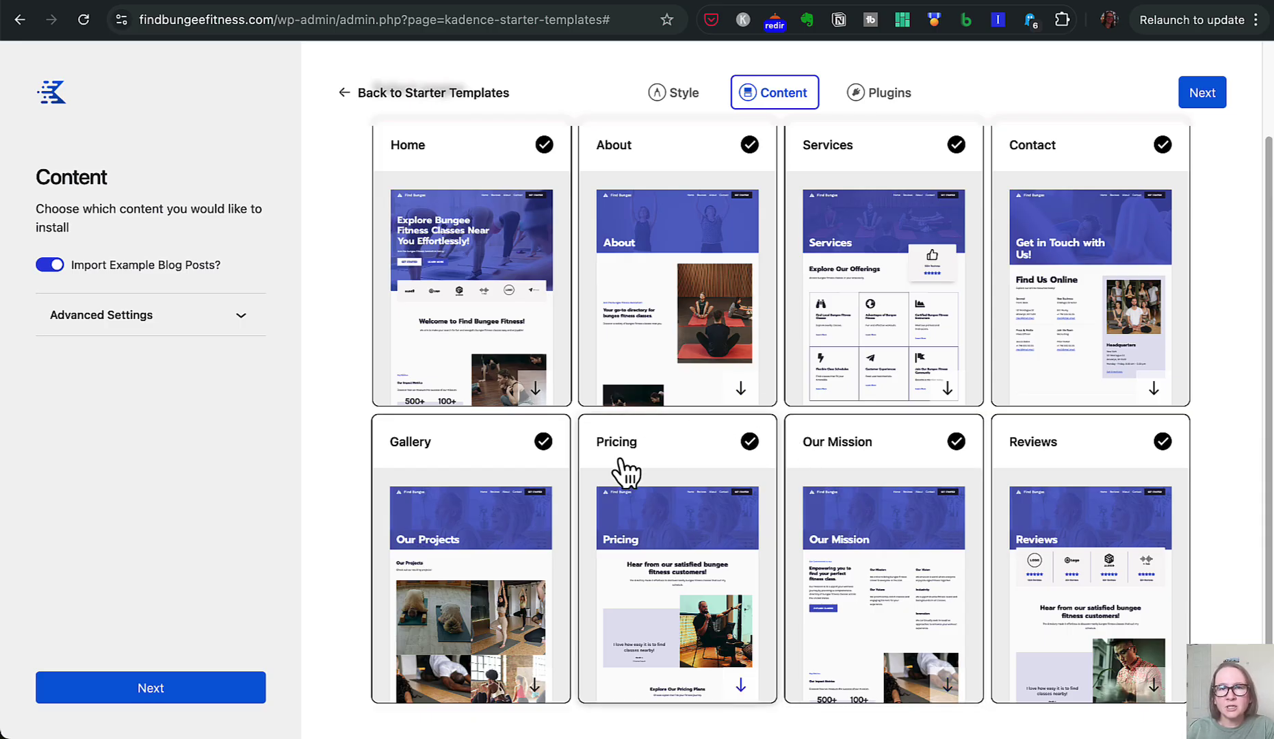
{"action": "left_click", "coordinate": [547, 447]}
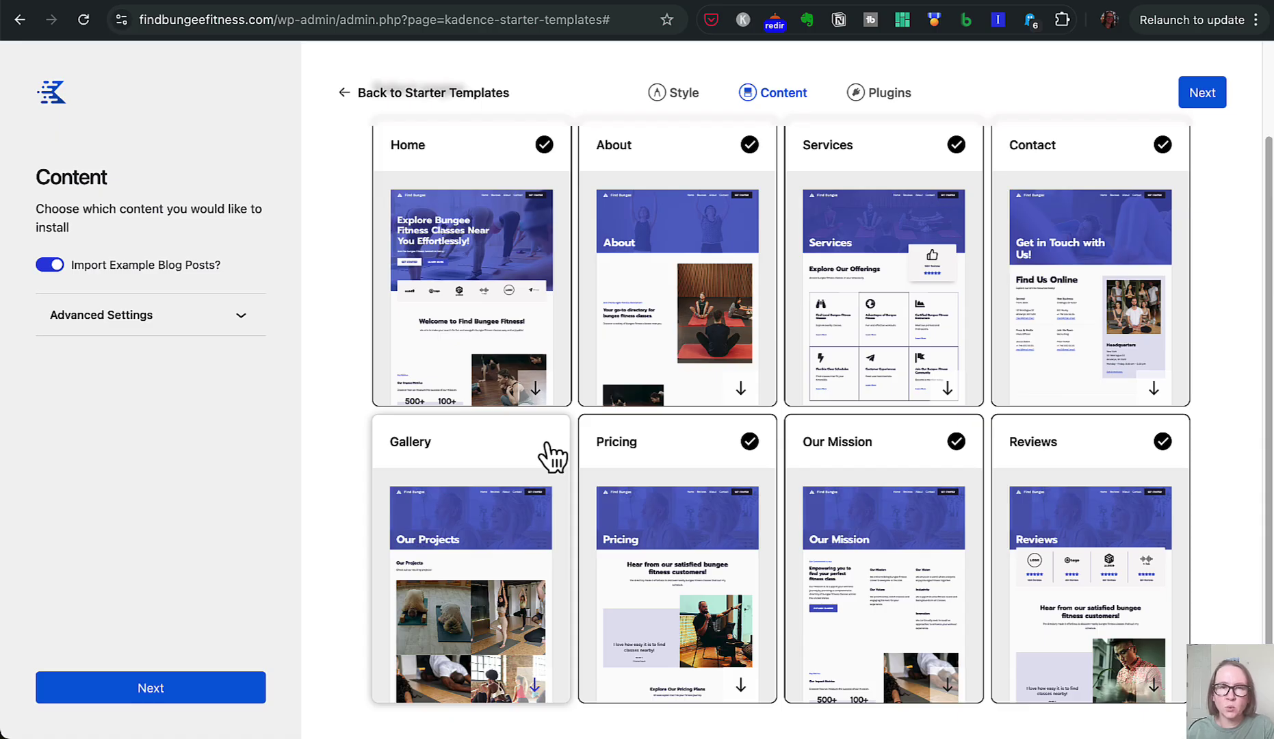
{"action": "left_click", "coordinate": [547, 446]}
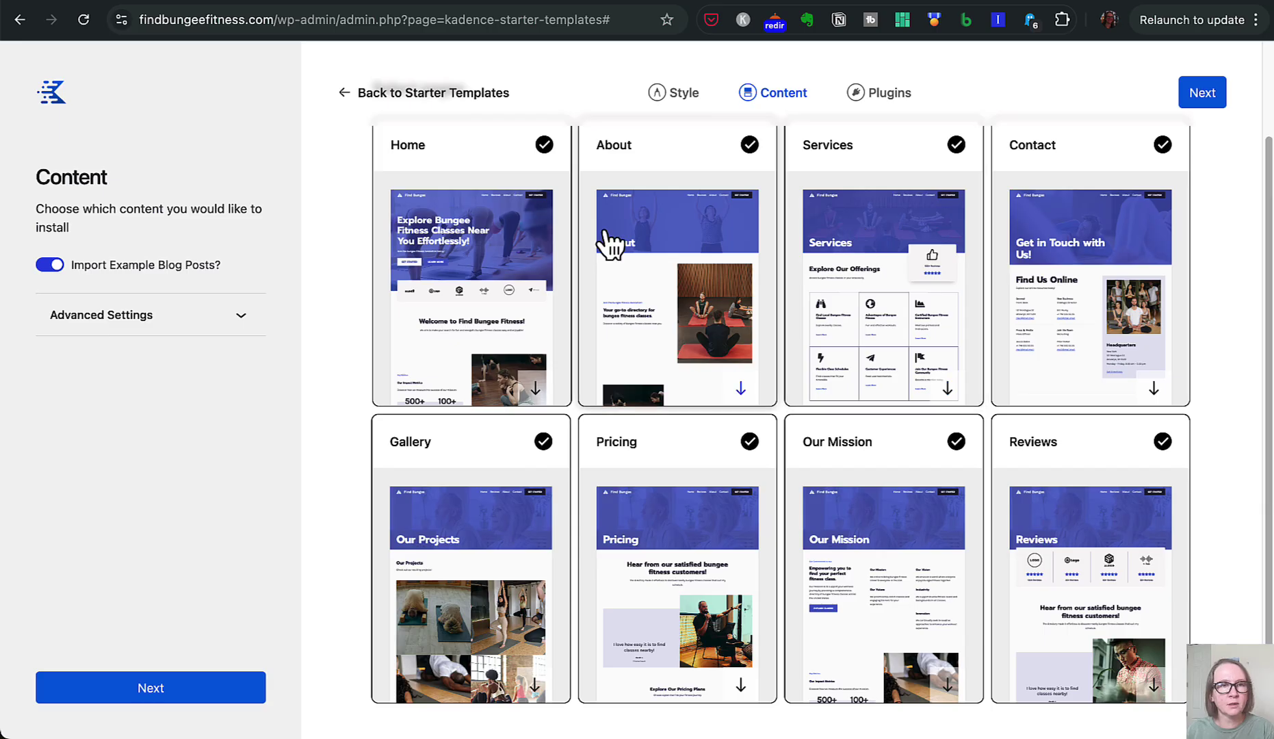
{"action": "left_click", "coordinate": [236, 316]}
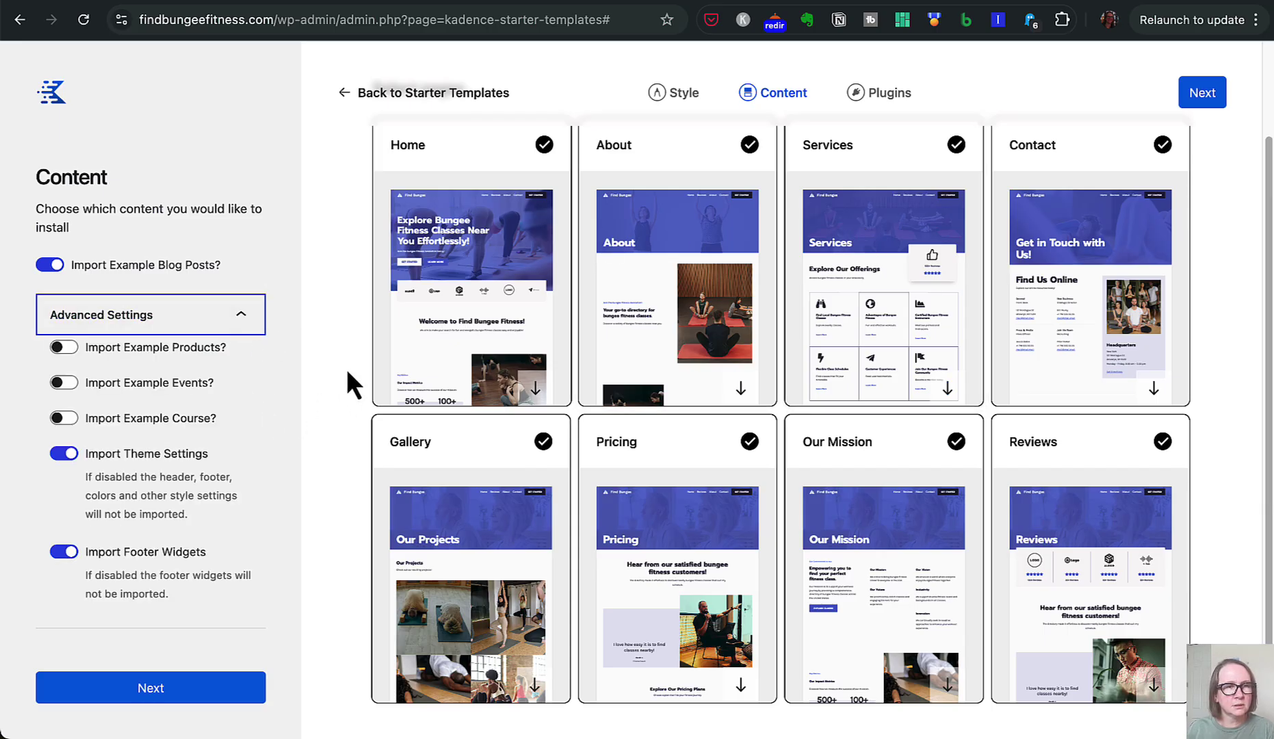
- Pass the Plugins step, choose Finish and Launch, and confirm Start Import to build the site
{"action": "left_click", "coordinate": [903, 99]}
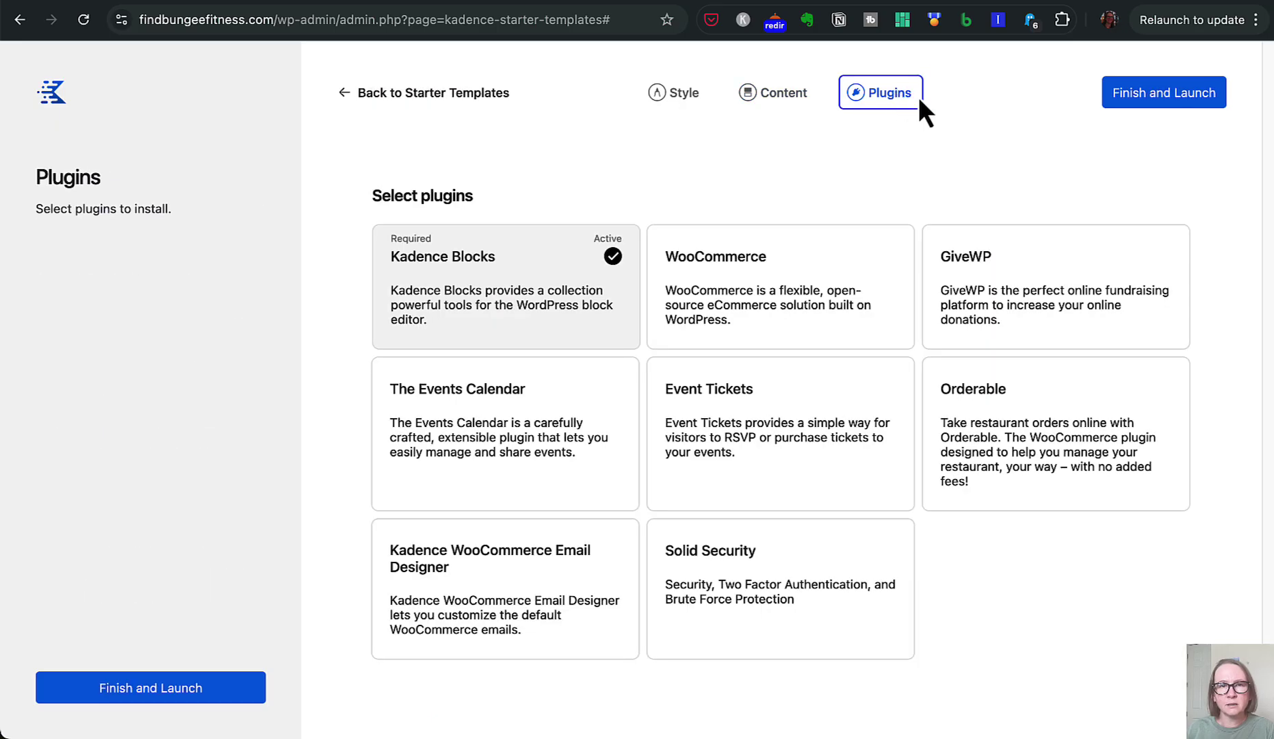
{"action": "left_click", "coordinate": [1151, 106]}
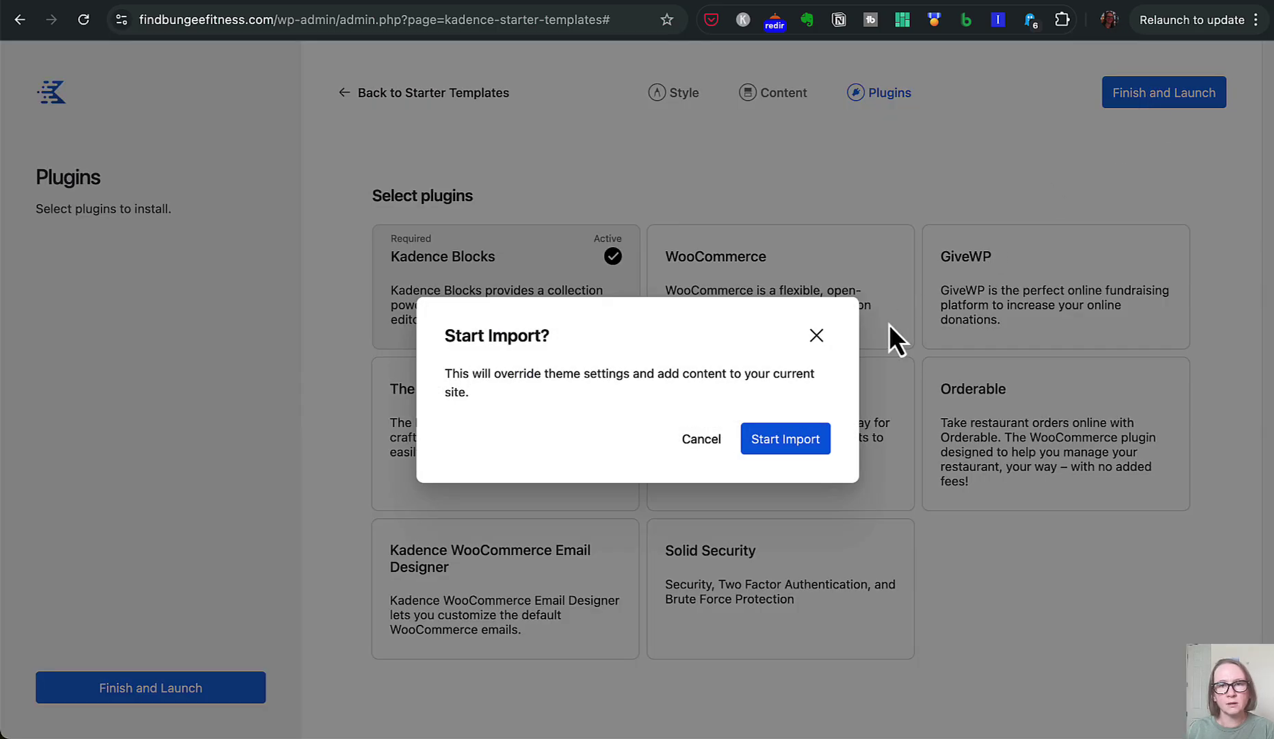
{"action": "left_click", "coordinate": [807, 439]}
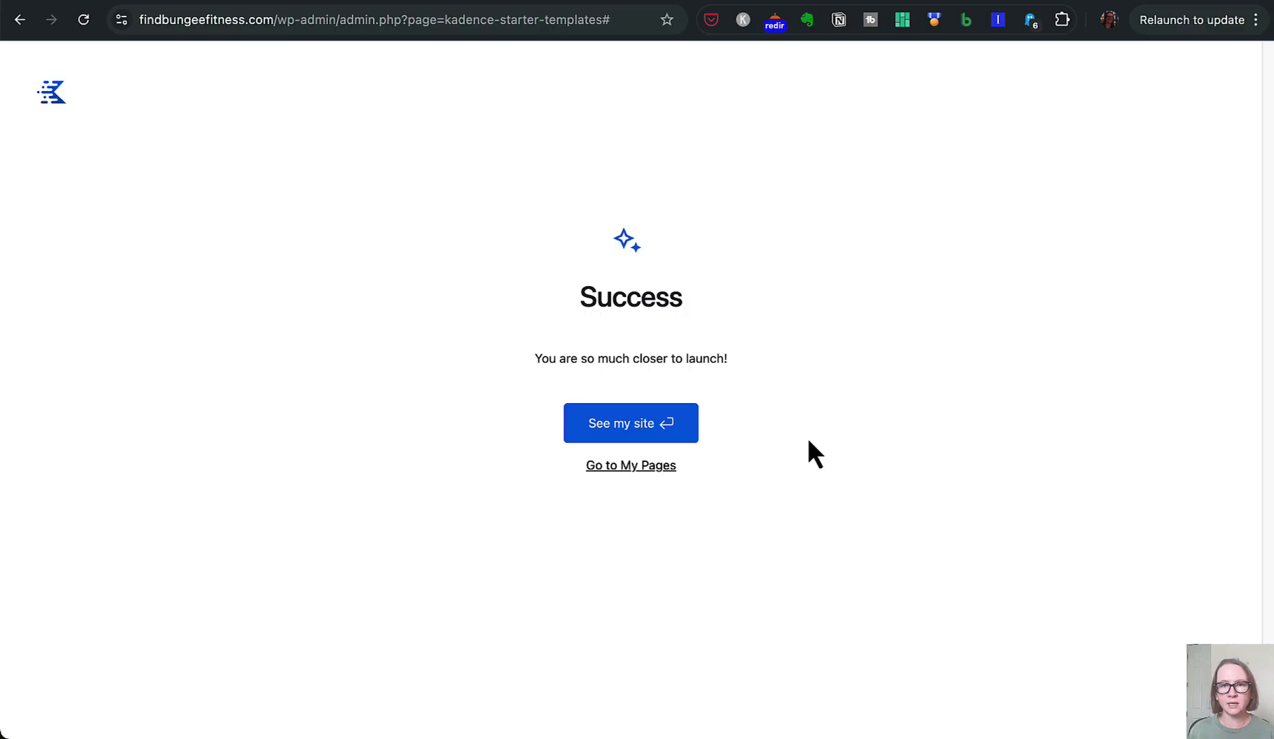
- View the imported Find Bungee site and scroll its homepage to the footer and back up
{"action": "left_click", "coordinate": [670, 424]}
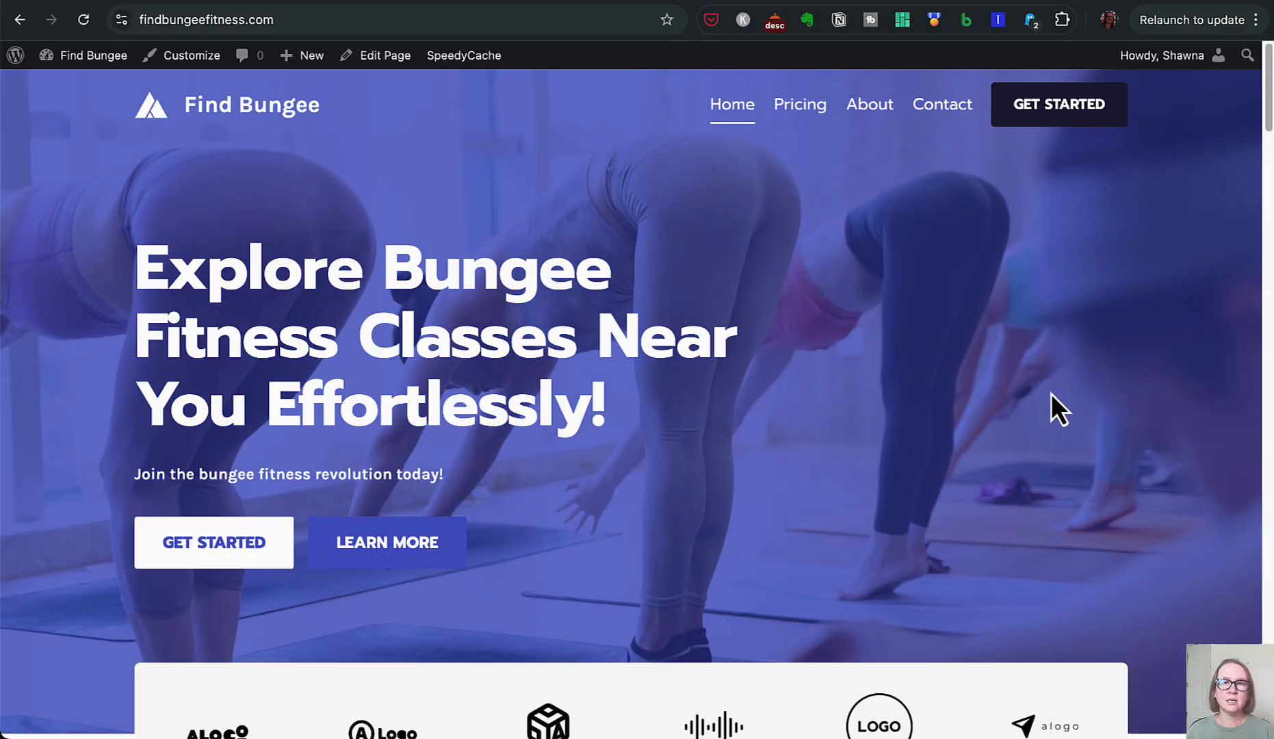
{"action": "scroll", "coordinate": [1052, 394], "scroll_direction": "down", "scroll_amount": 6}
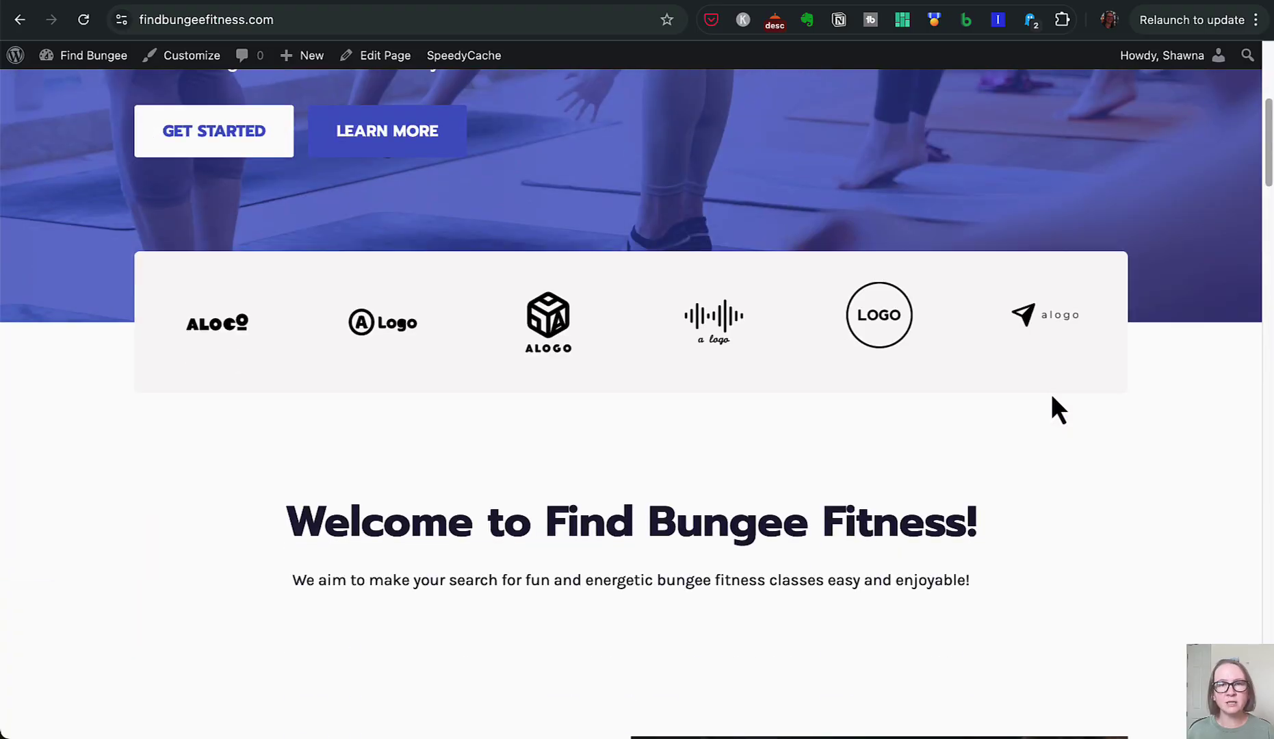
{"action": "scroll", "coordinate": [1052, 398], "scroll_direction": "down", "scroll_amount": 15}
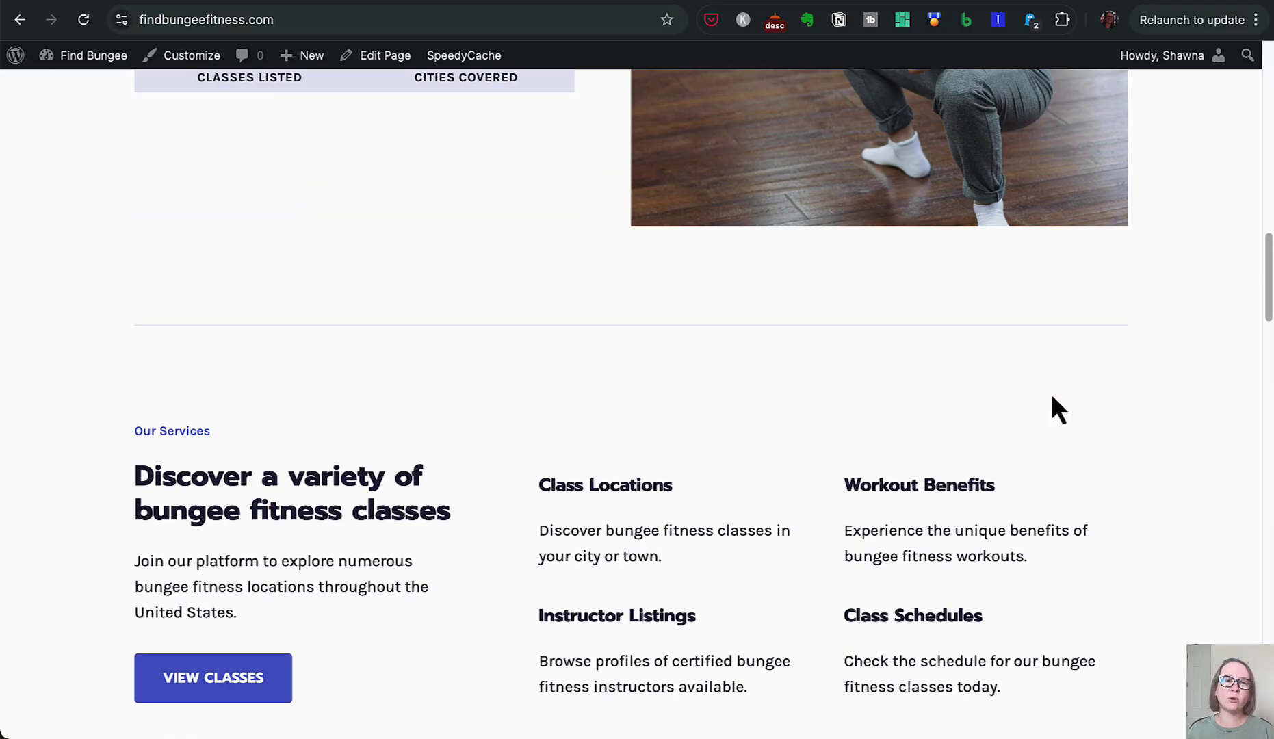
{"action": "scroll", "coordinate": [1051, 397], "scroll_direction": "down", "scroll_amount": 20}
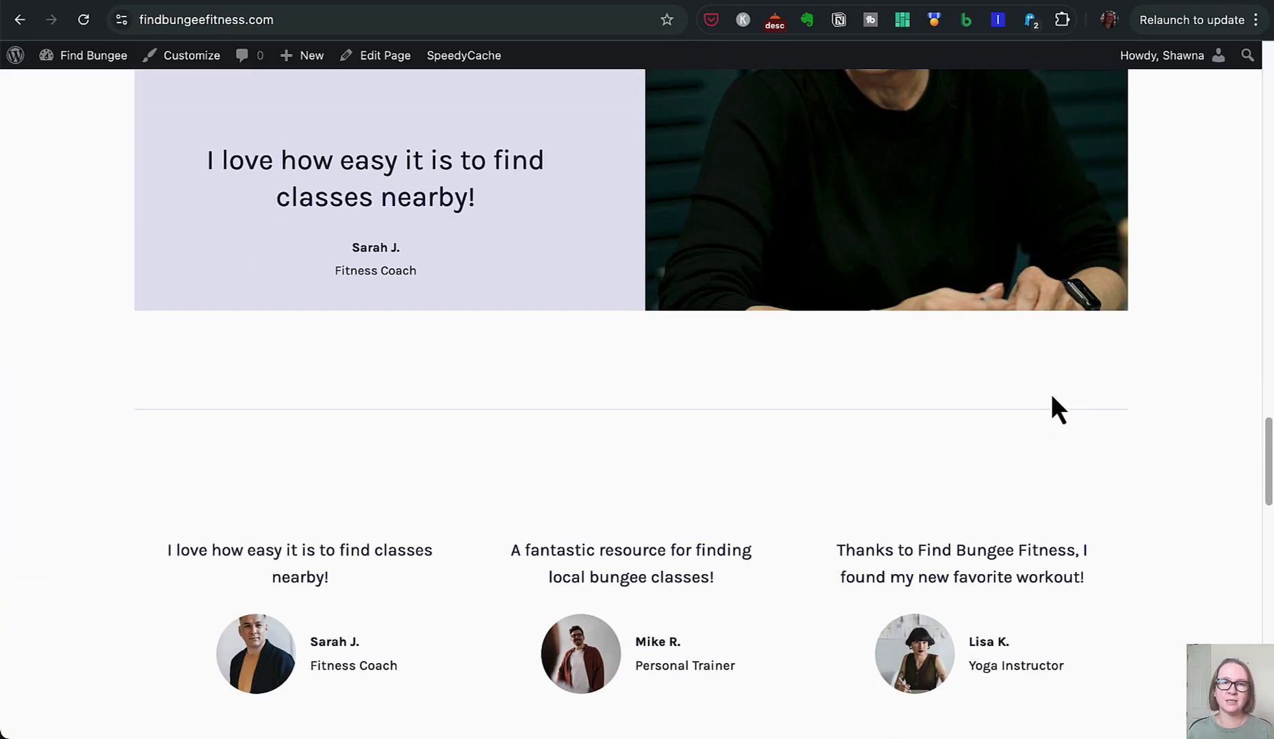
{"action": "scroll", "coordinate": [1051, 397], "scroll_direction": "down", "scroll_amount": 20}
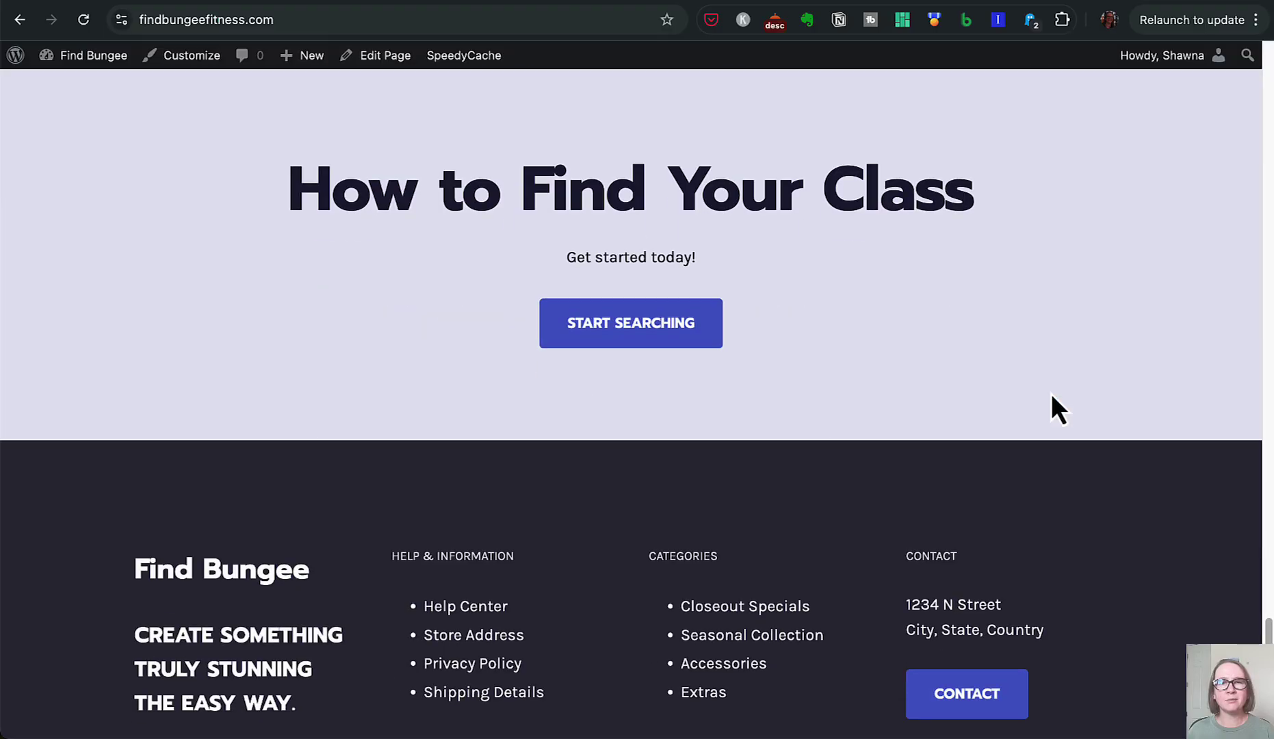
{"action": "scroll", "coordinate": [1052, 397], "scroll_direction": "down", "scroll_amount": 3}
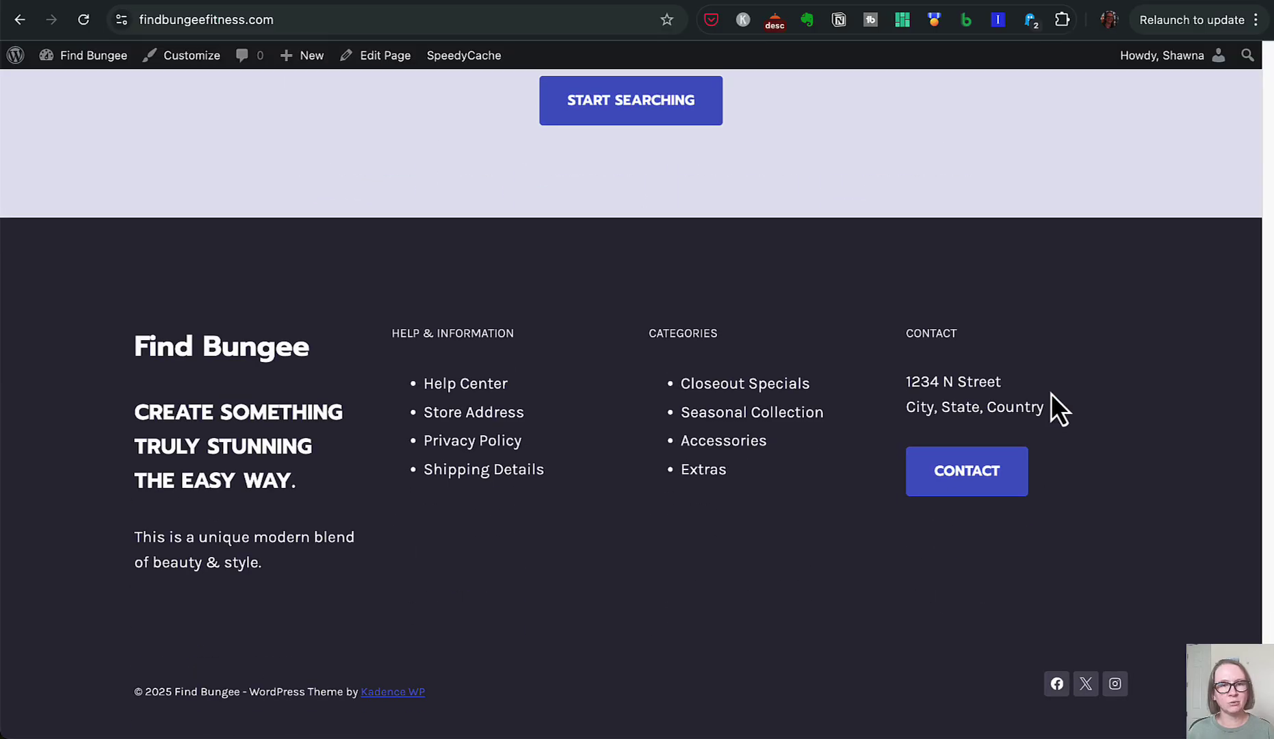
{"action": "scroll", "coordinate": [1051, 396], "scroll_direction": "up", "scroll_amount": 20}
{"action": "scroll", "coordinate": [1051, 397], "scroll_direction": "up", "scroll_amount": 10}
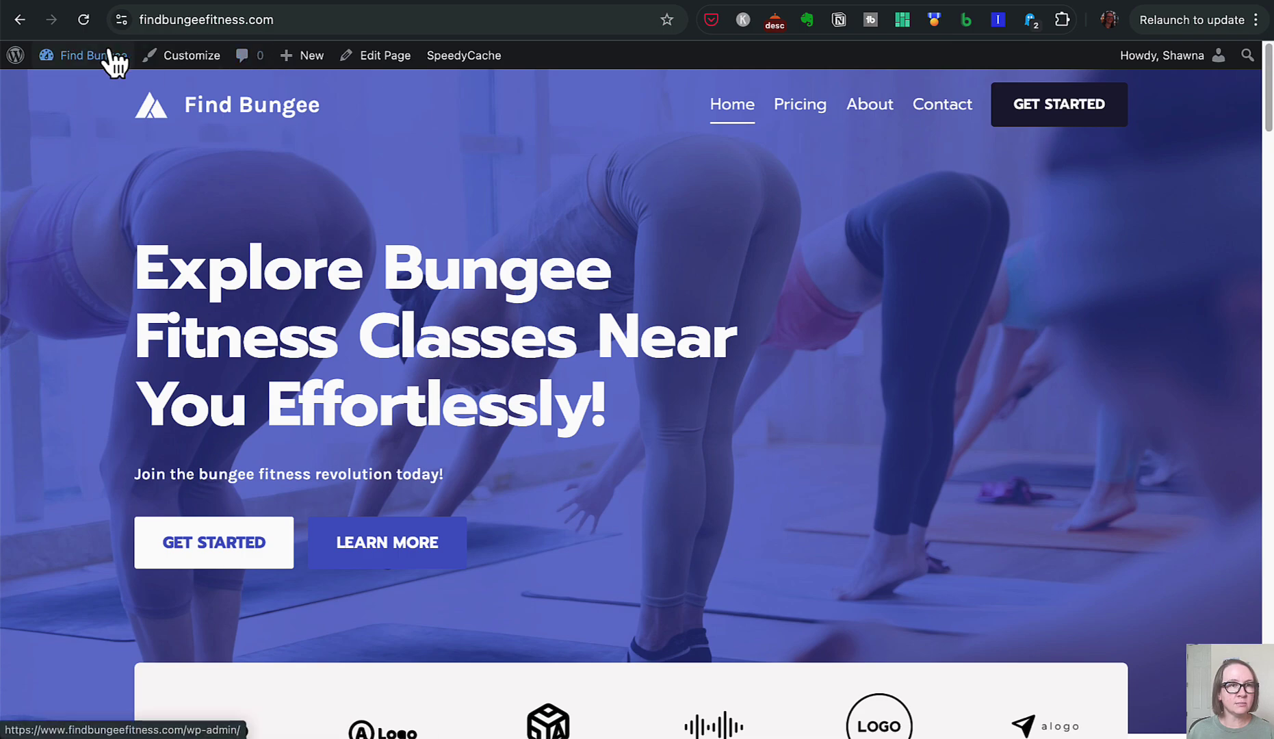
- Turn on 'Discourage search engines' in Settings > Reading, save, and visit the live site
{"action": "mouse_move", "coordinate": [103, 56]}
{"action": "left_click", "coordinate": [96, 99]}
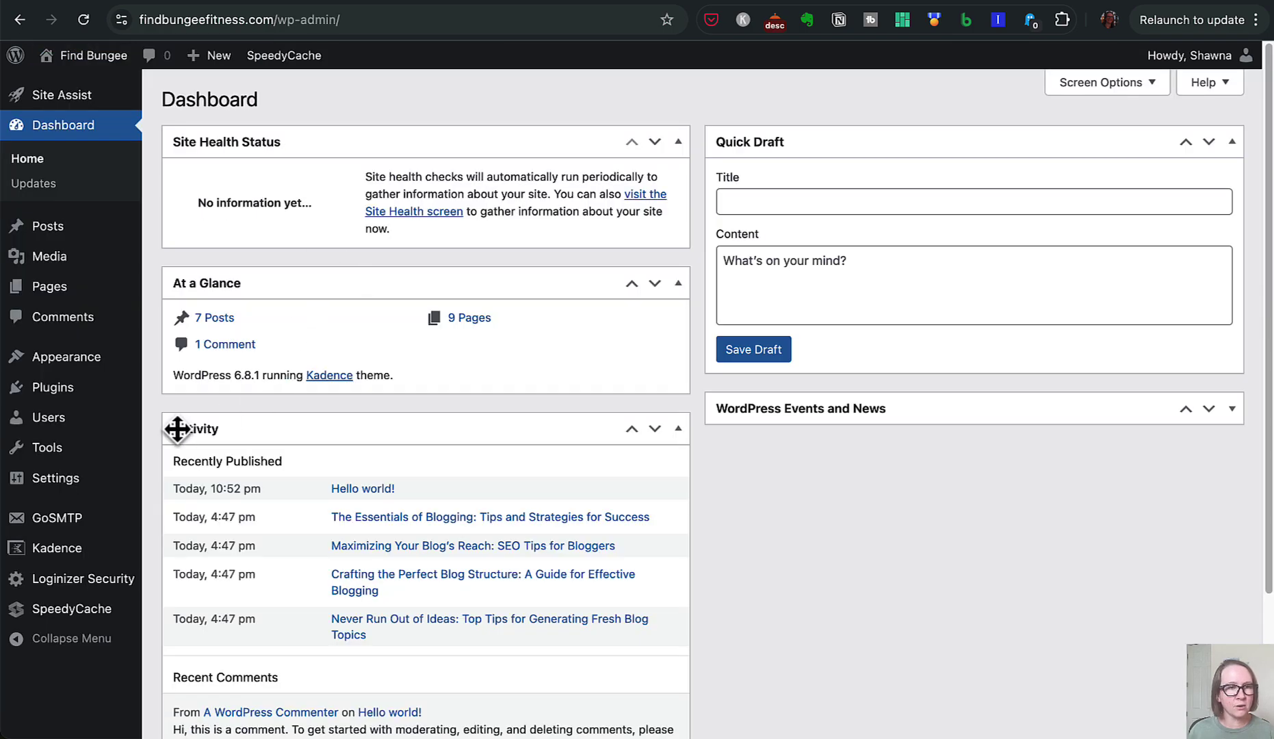
{"action": "mouse_move", "coordinate": [85, 482]}
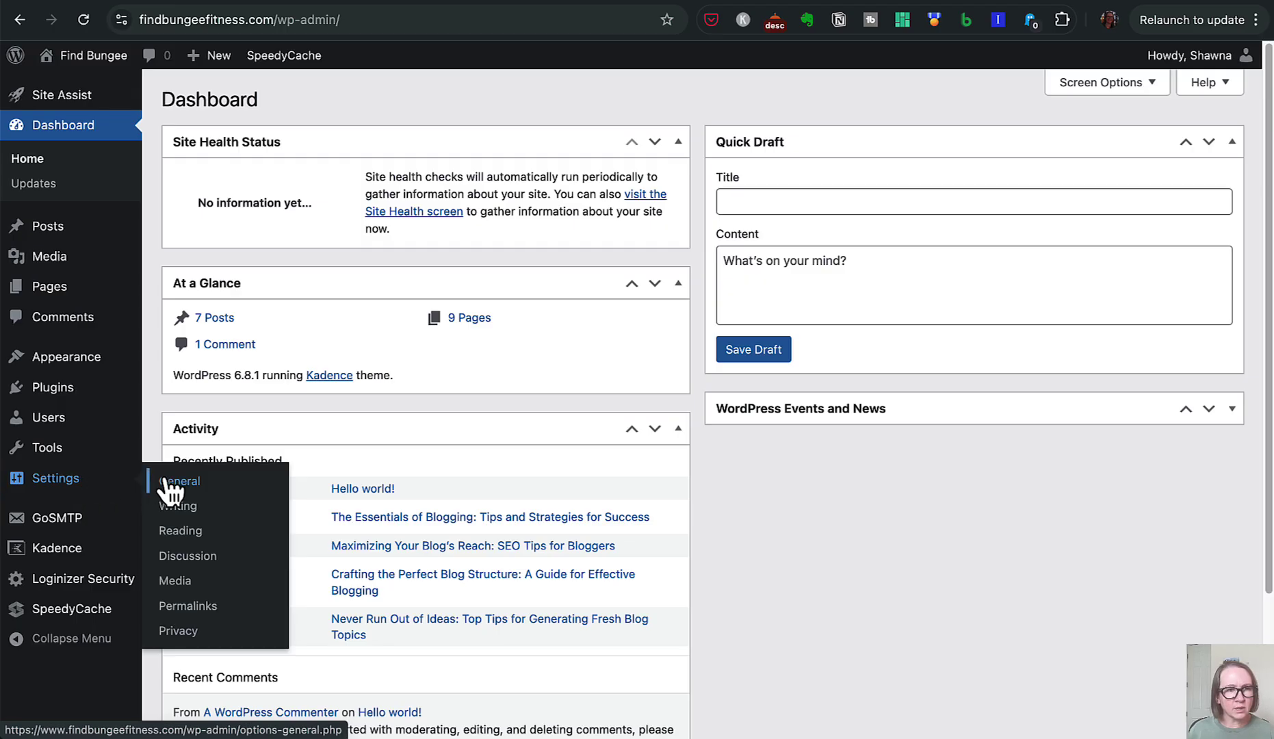
{"action": "left_click", "coordinate": [197, 532]}
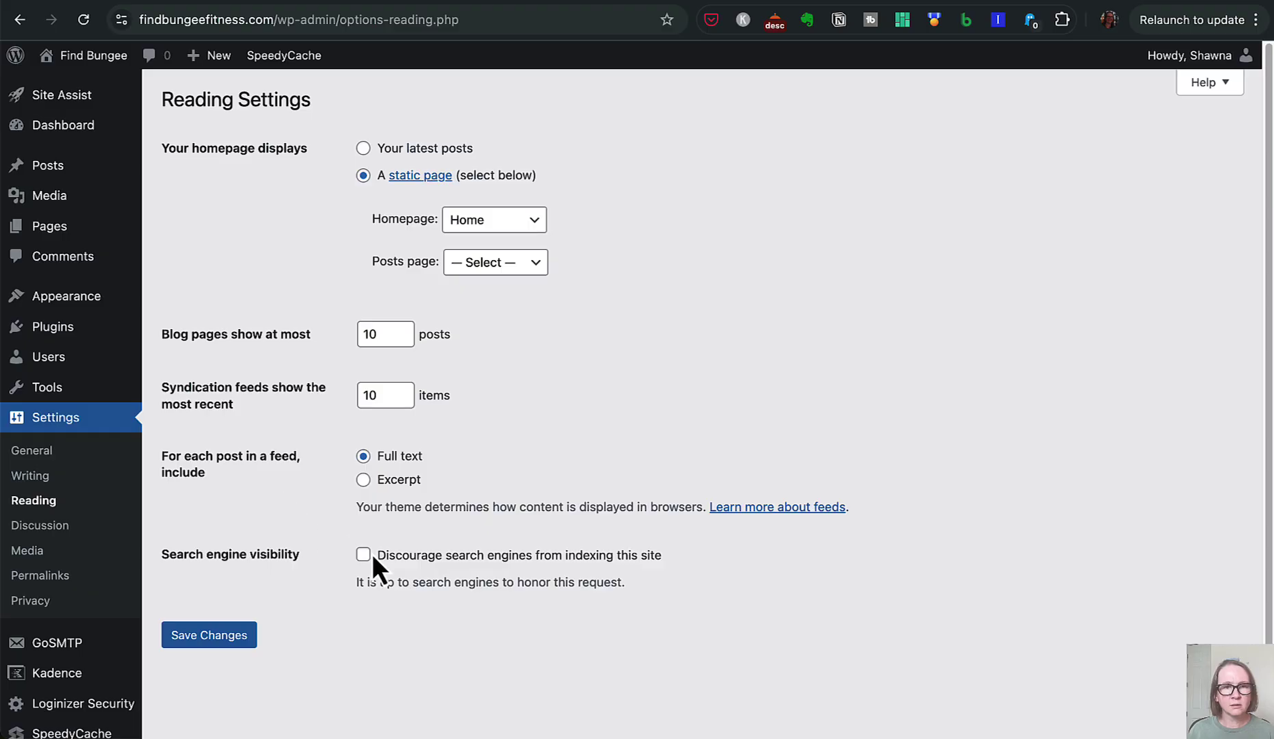
{"action": "left_click", "coordinate": [243, 635]}
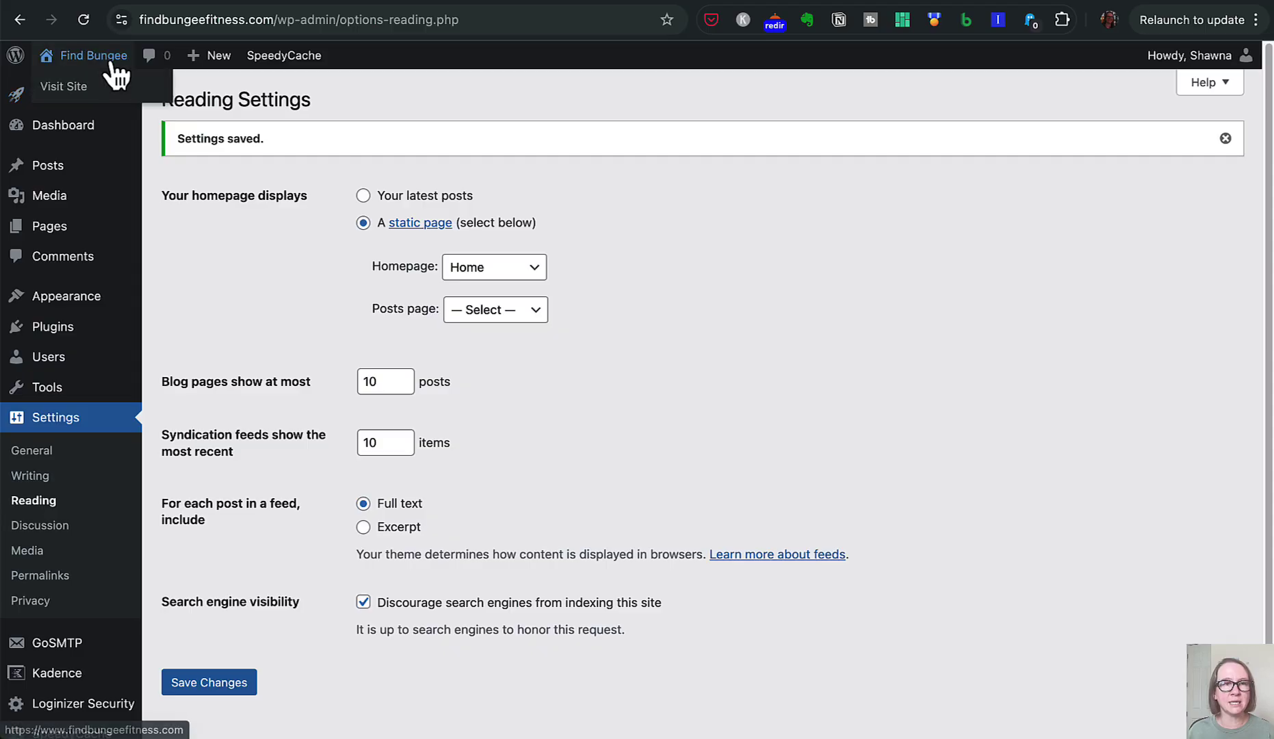
{"action": "left_click", "coordinate": [420, 223]}
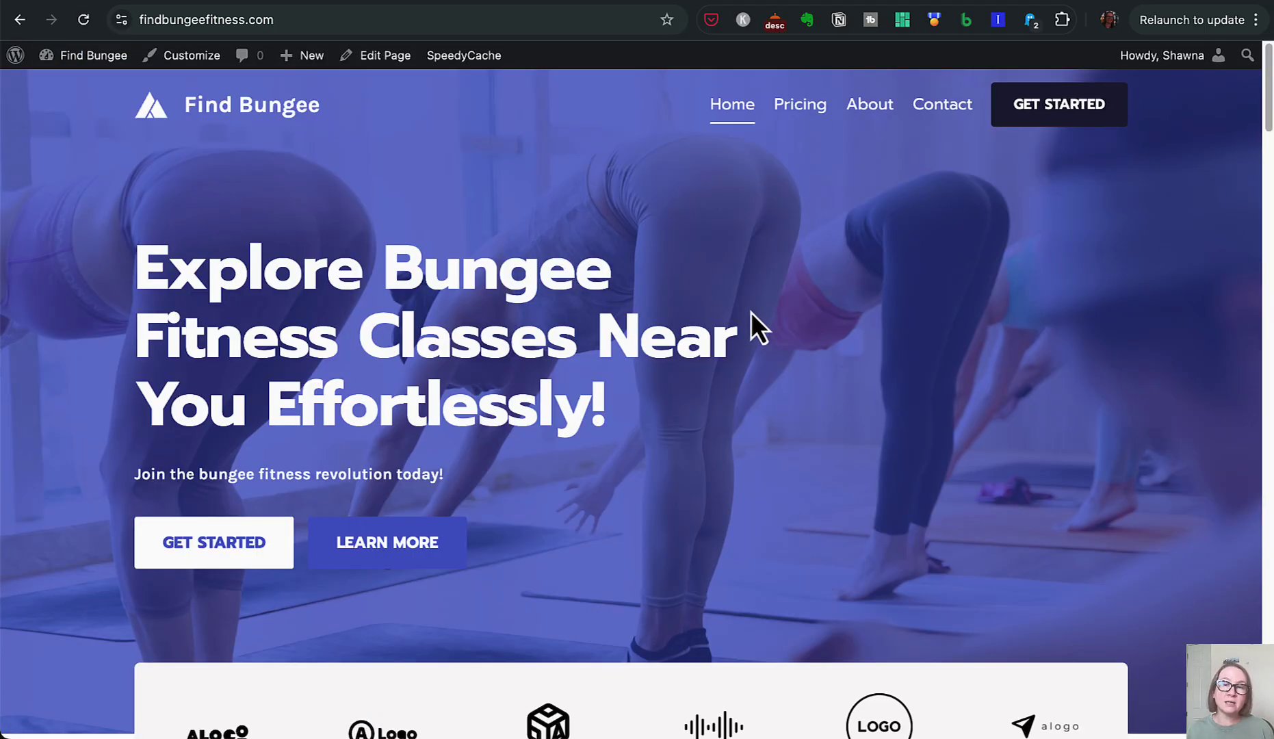
{"action": "scroll", "coordinate": [753, 316], "scroll_direction": "down", "scroll_amount": 10}
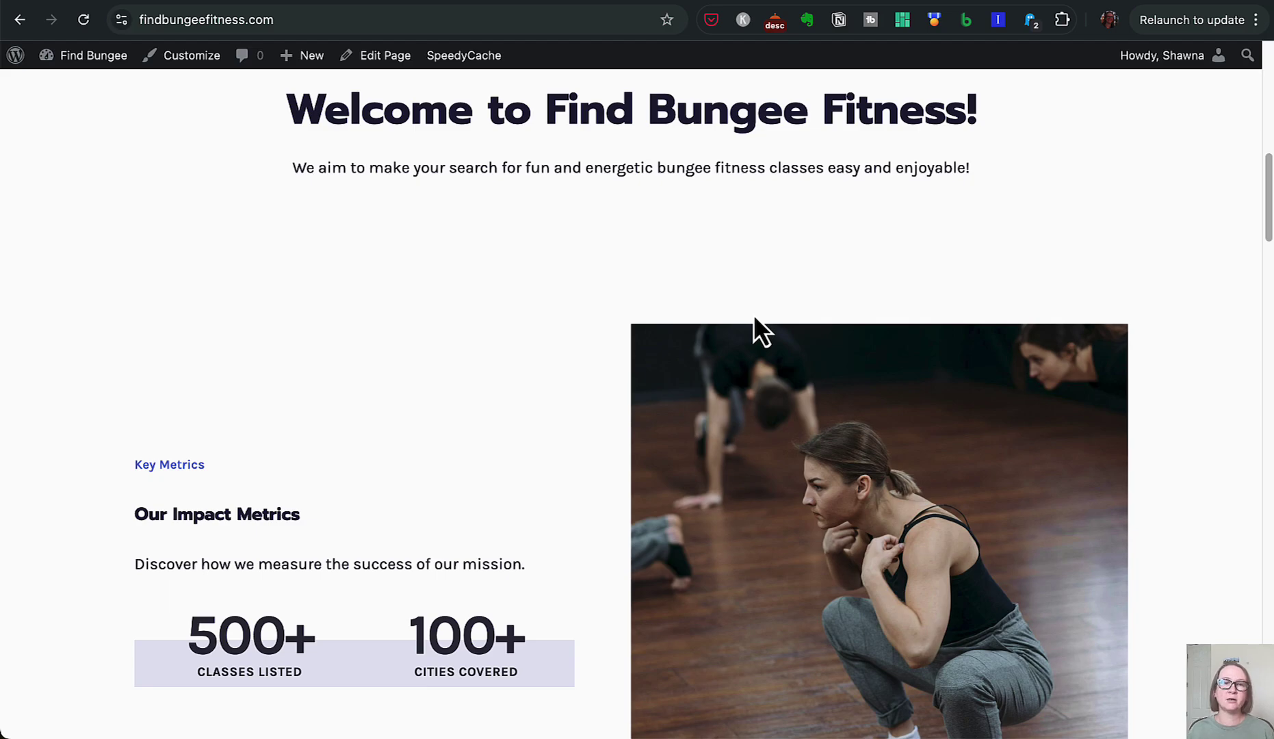
{"action": "scroll", "coordinate": [753, 315], "scroll_direction": "down", "scroll_amount": 20}
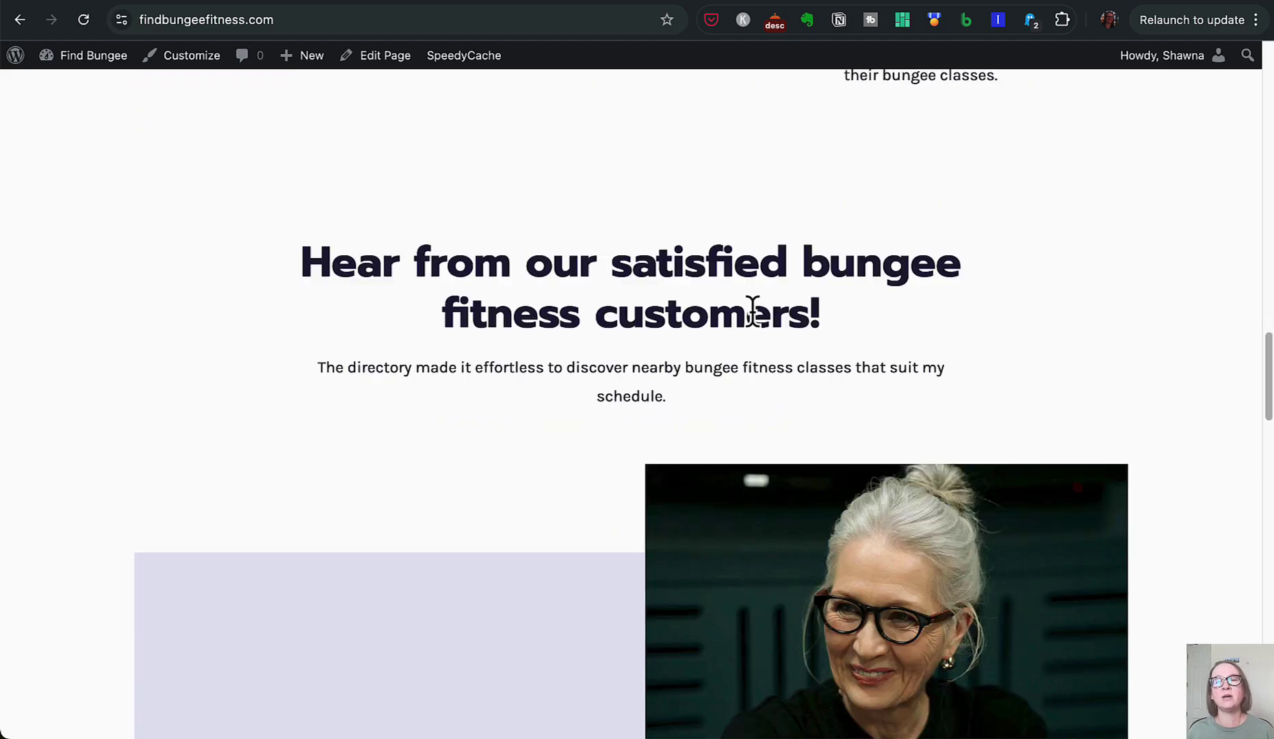
{"action": "scroll", "coordinate": [753, 315], "scroll_direction": "down", "scroll_amount": 10}
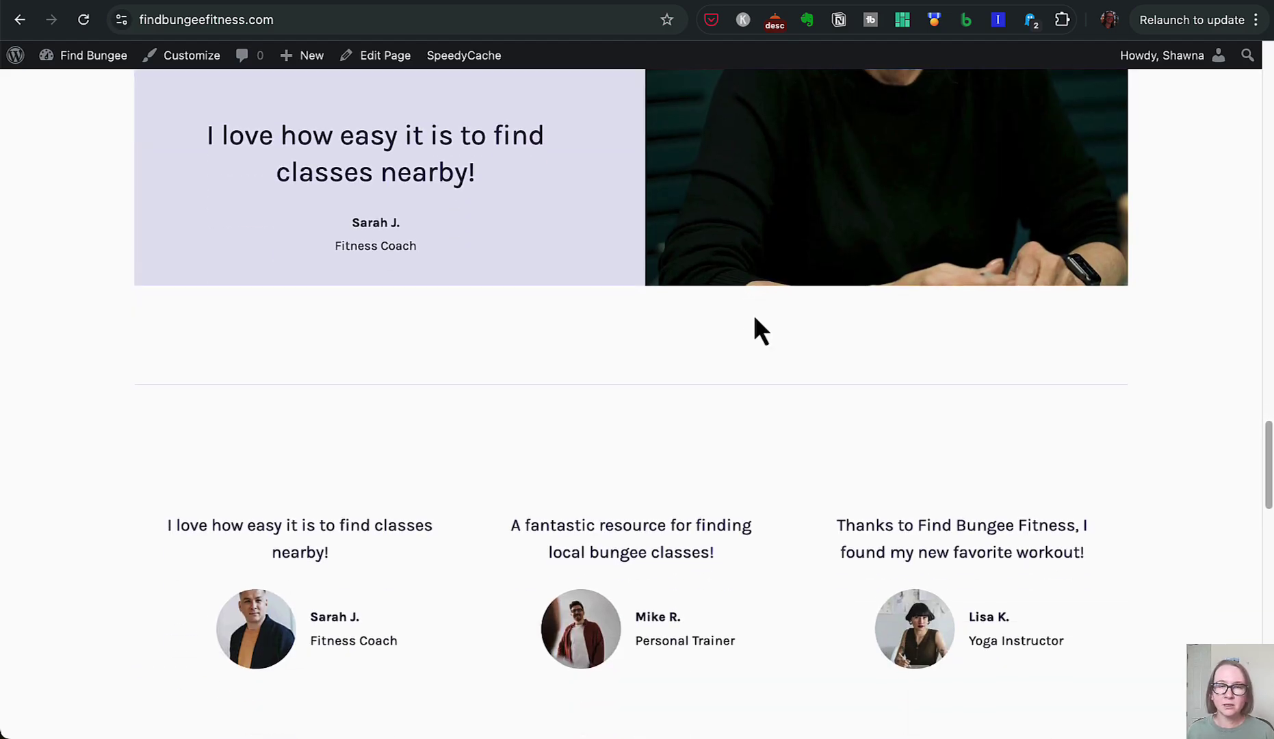
{"action": "scroll", "coordinate": [753, 314], "scroll_direction": "down", "scroll_amount": 10}
{"action": "scroll", "coordinate": [753, 315], "scroll_direction": "down", "scroll_amount": 1}
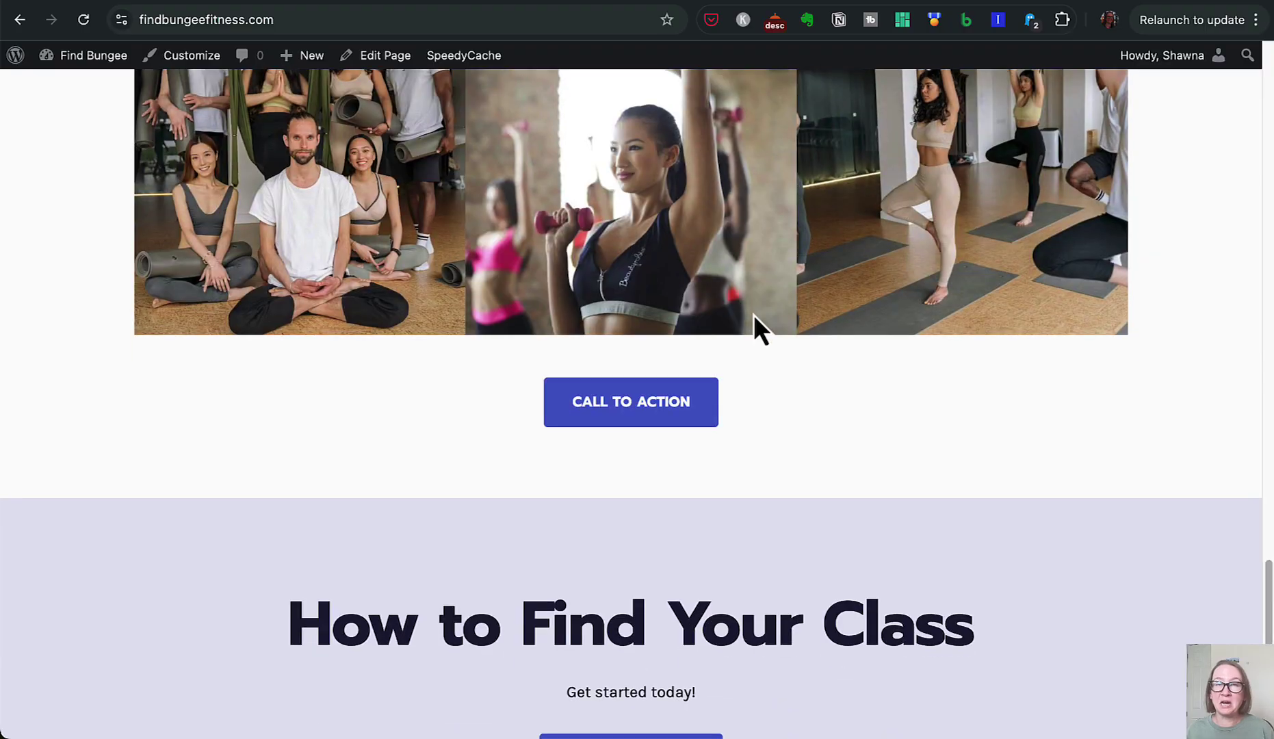
{"action": "scroll", "coordinate": [753, 314], "scroll_direction": "down", "scroll_amount": 5}
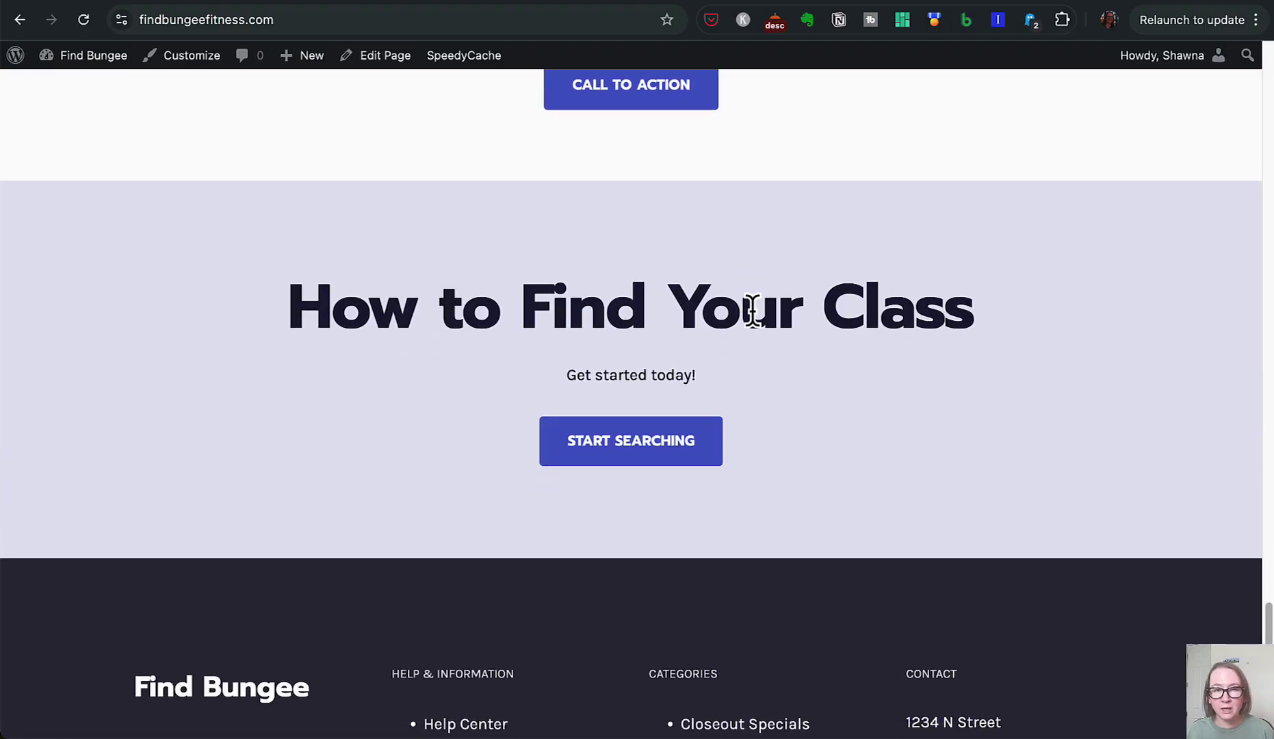
{"action": "scroll", "coordinate": [764, 378], "scroll_direction": "up", "scroll_amount": 15}
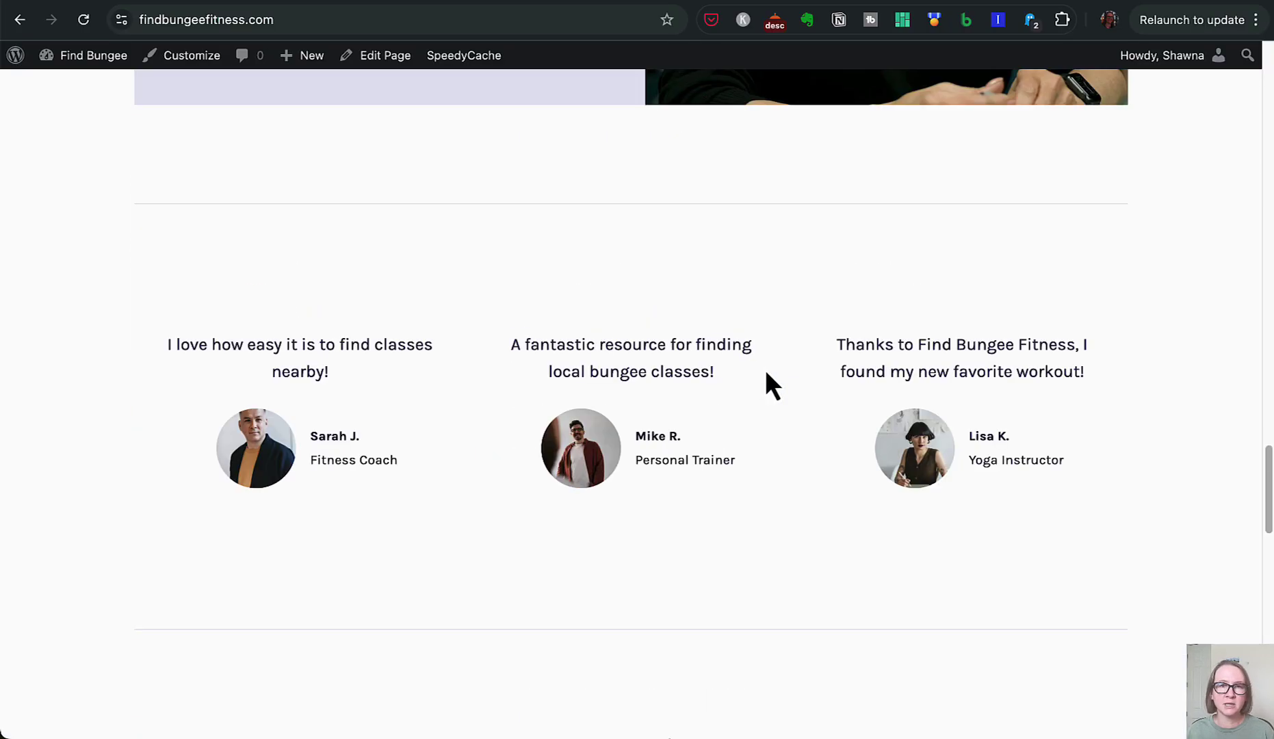
{"action": "scroll", "coordinate": [771, 383], "scroll_direction": "up", "scroll_amount": 15}
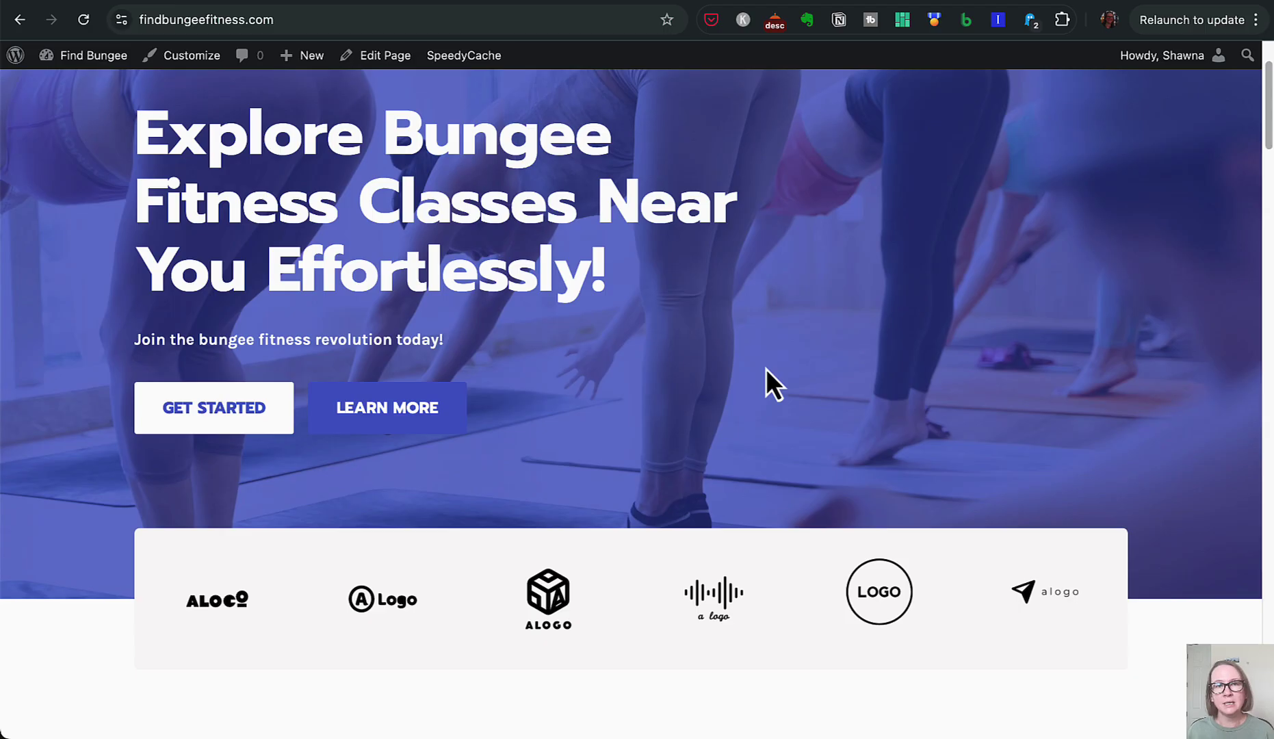
{"action": "scroll", "coordinate": [772, 383], "scroll_direction": "up", "scroll_amount": 3}
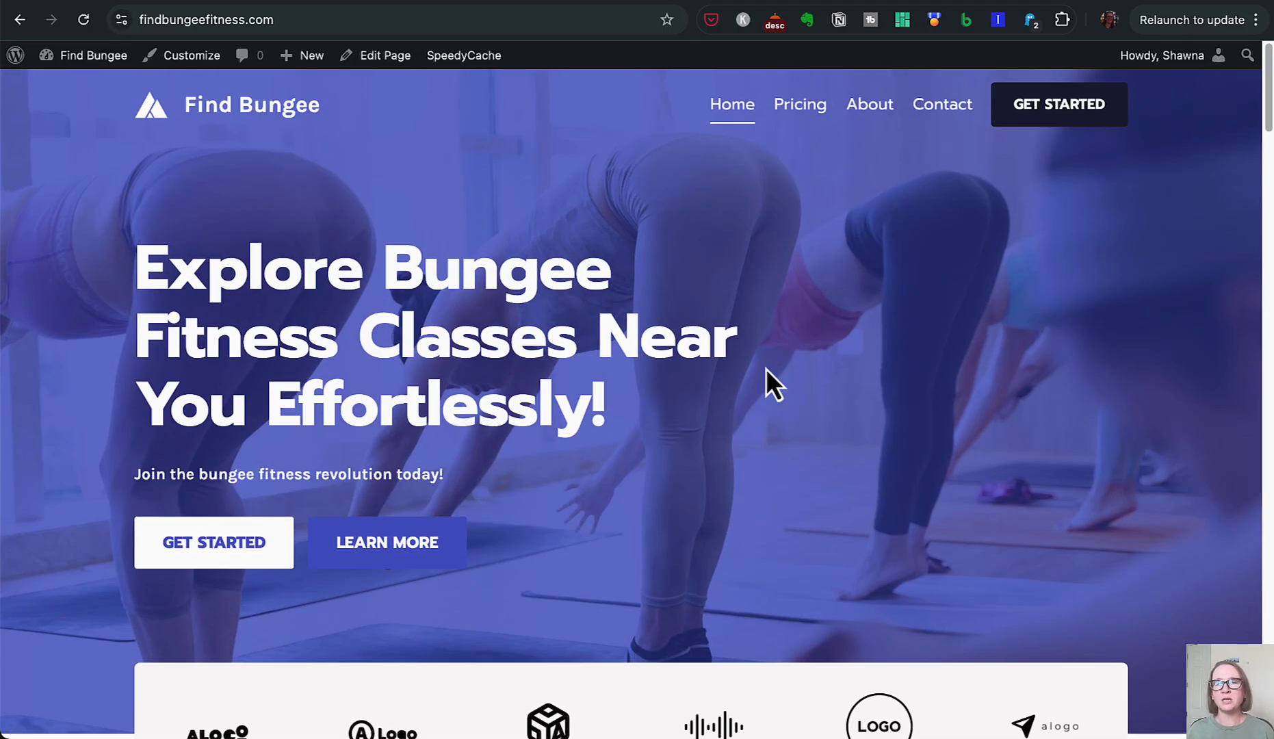